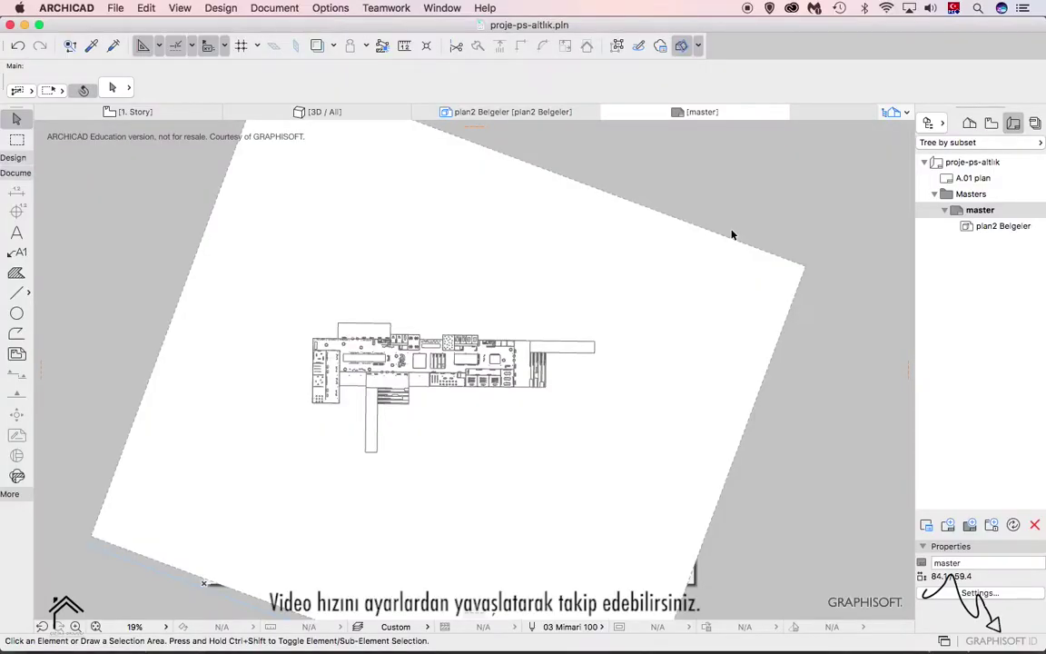
- Save the layout as the PDF 'plan - objeli' in the Desktop ps altlık folder
click(116, 8)
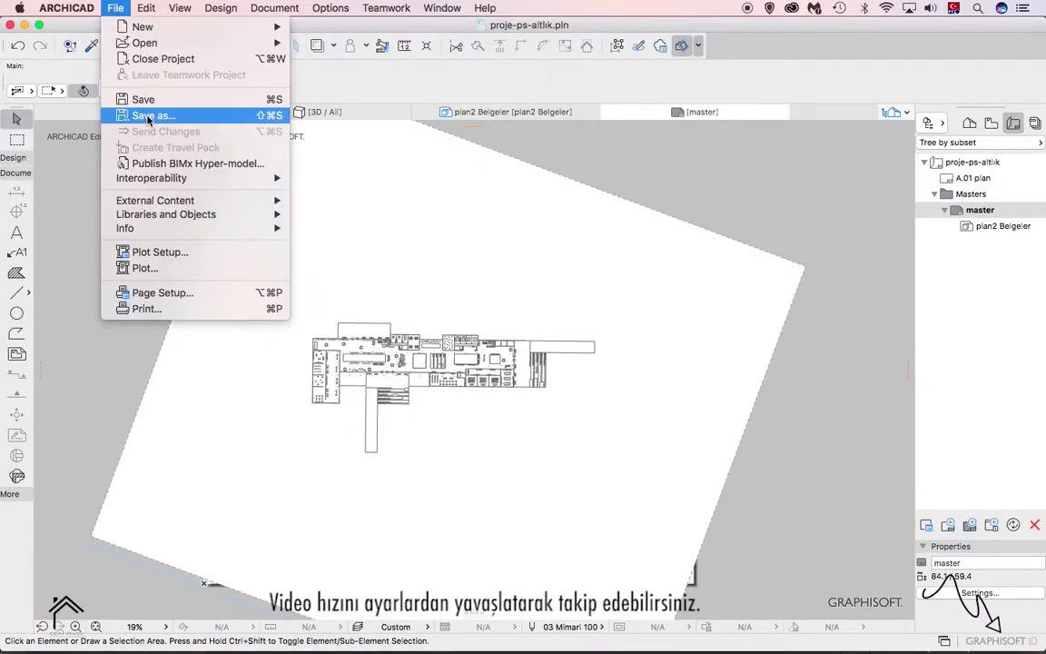
click(175, 110)
click(299, 233)
click(399, 241)
text(plan - objeli)
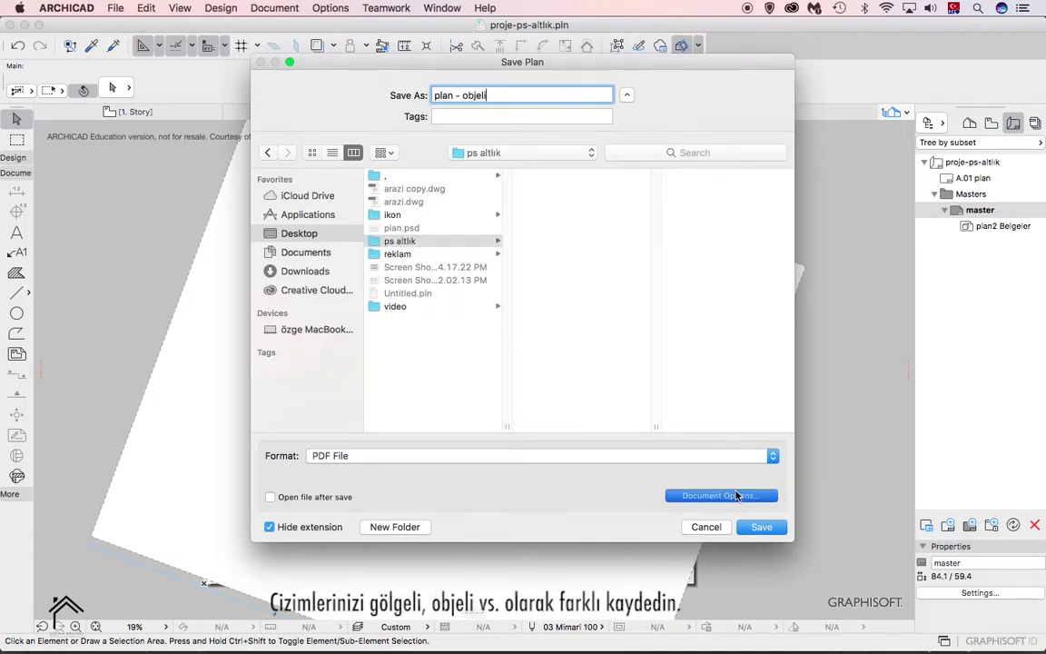
click(738, 495)
click(663, 311)
click(761, 527)
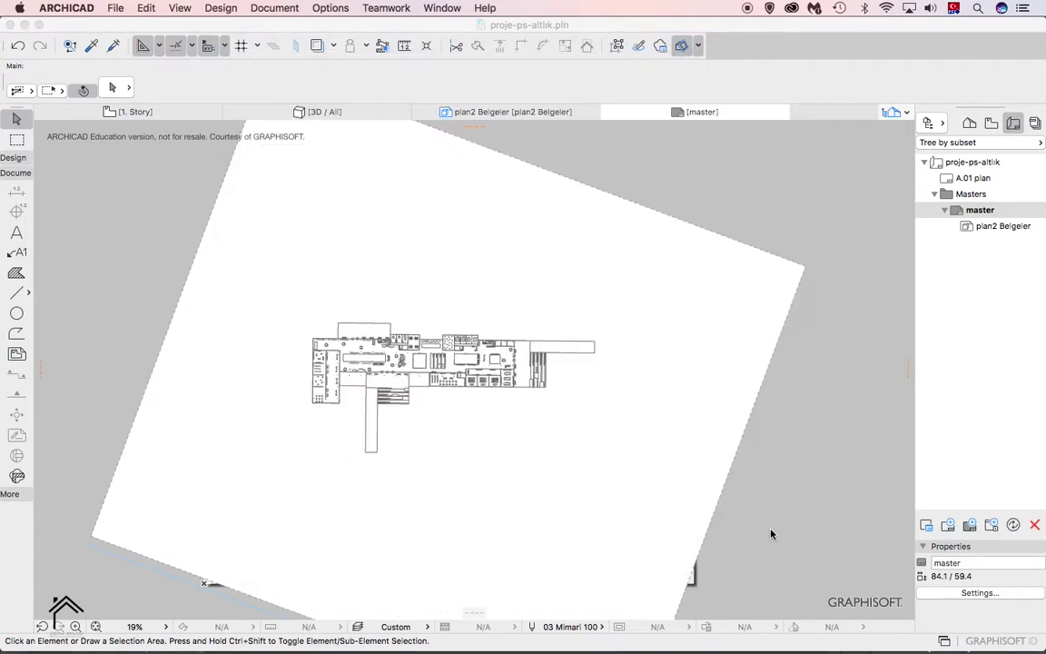
- Turn Sun Shadow on in the plan2 Belgeler 3D document settings
click(531, 111)
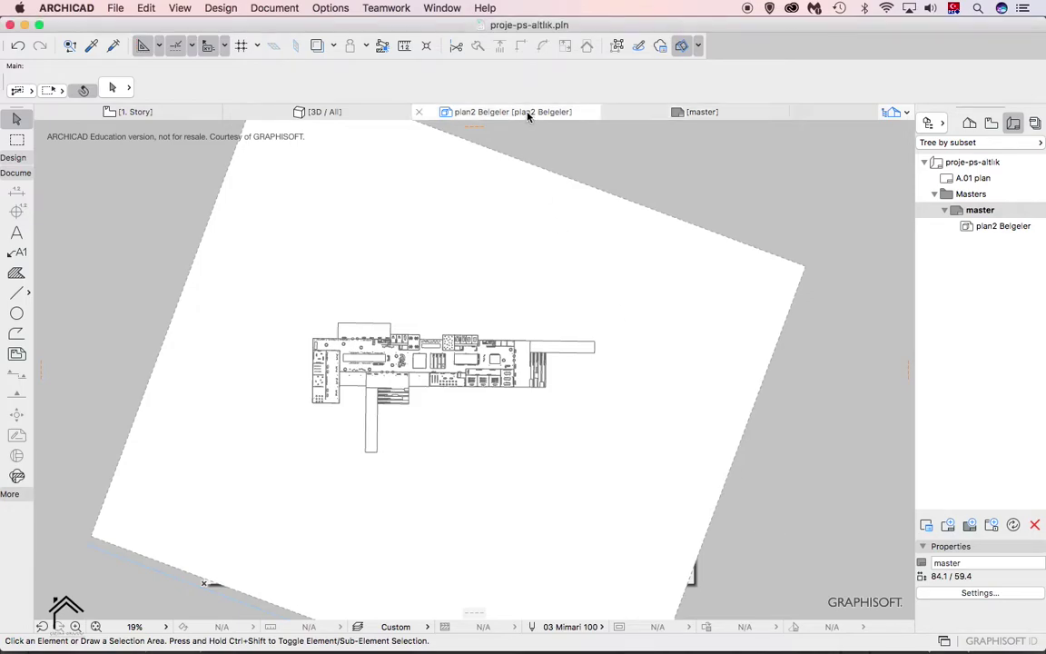
key(super+l)
click(754, 432)
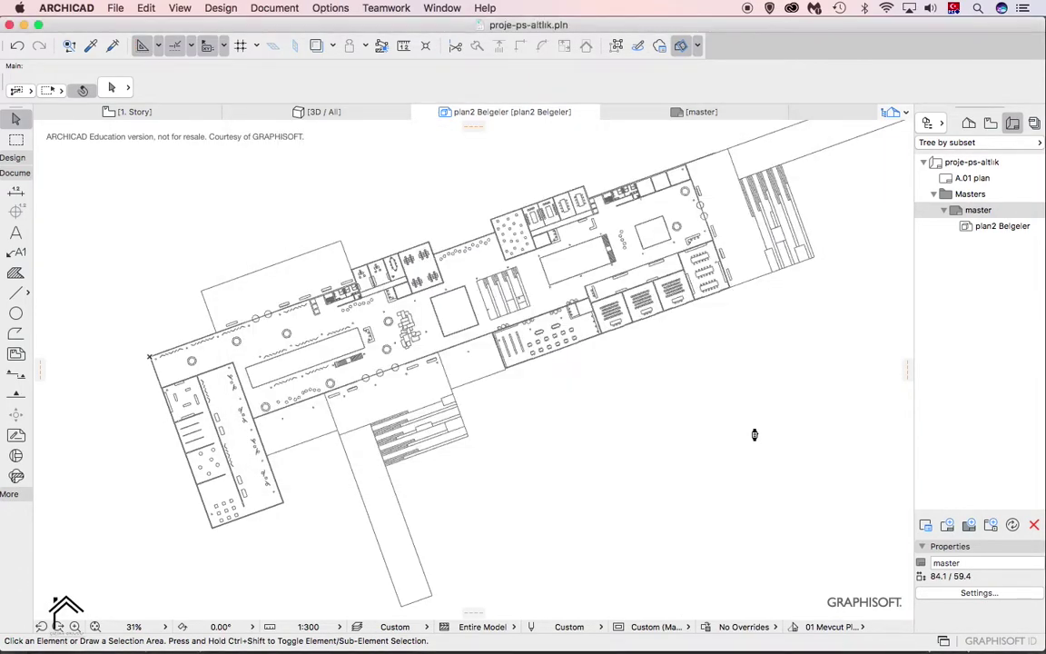
right_click(457, 112)
click(531, 260)
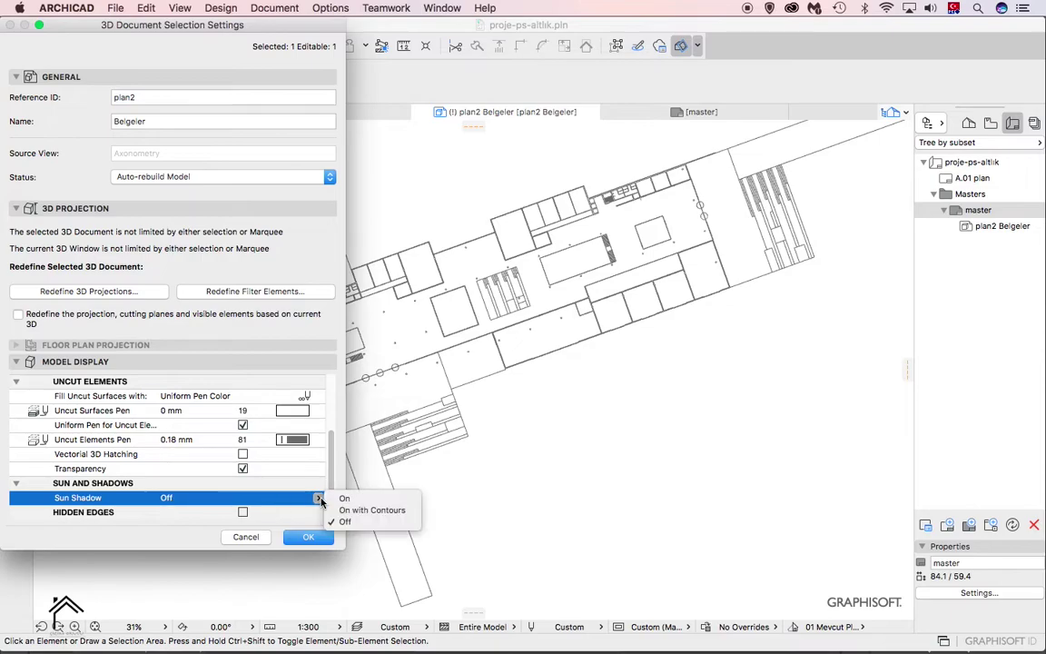
click(344, 499)
click(308, 537)
click(990, 124)
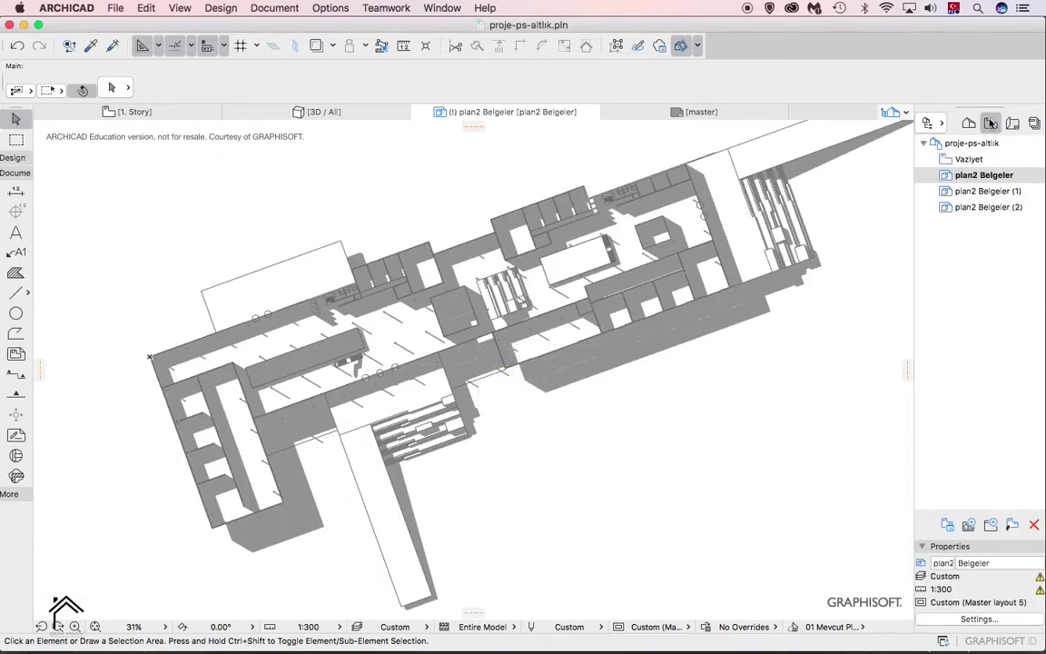
- Redefine the plan2 Belgeler view and save the shaded layout as PDF 'plan - gölgeli'
right_click(983, 174)
click(921, 234)
click(1013, 124)
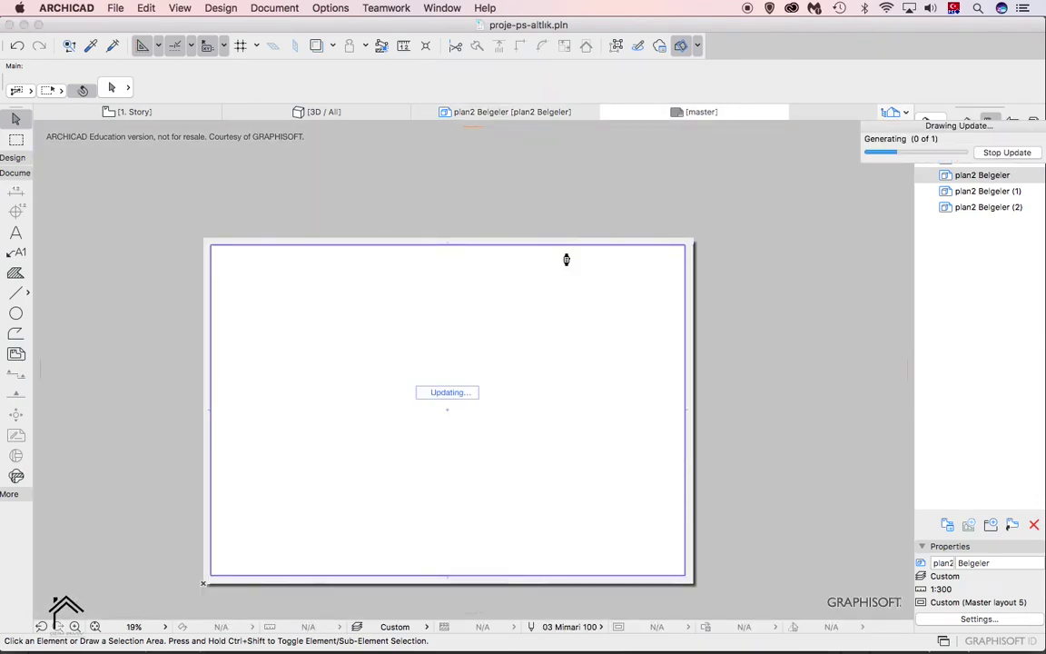
click(115, 8)
click(134, 115)
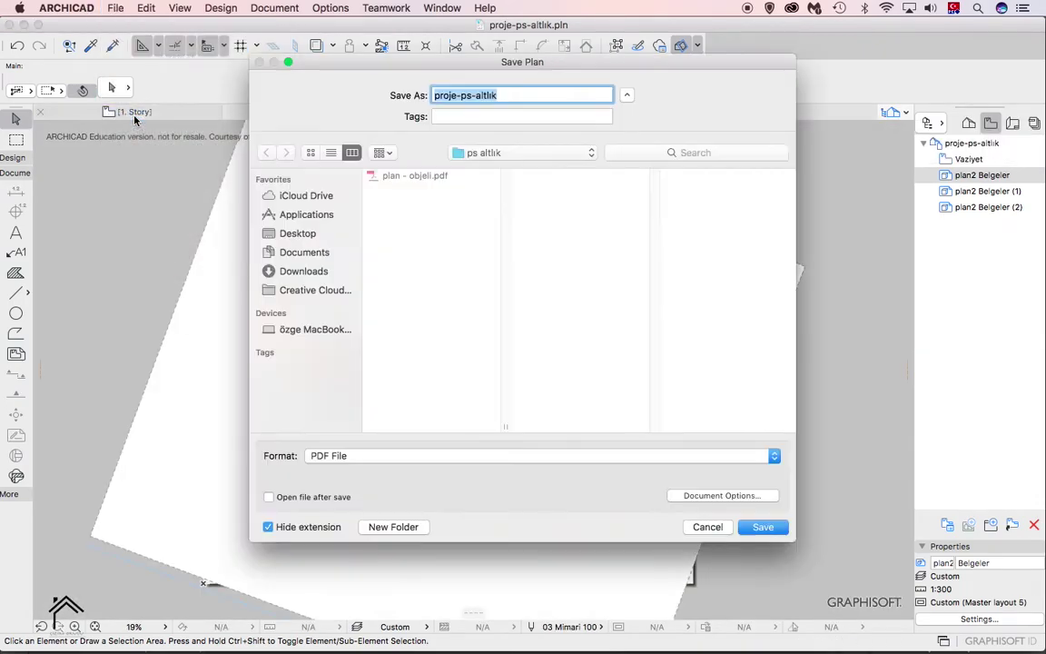
key(Return)
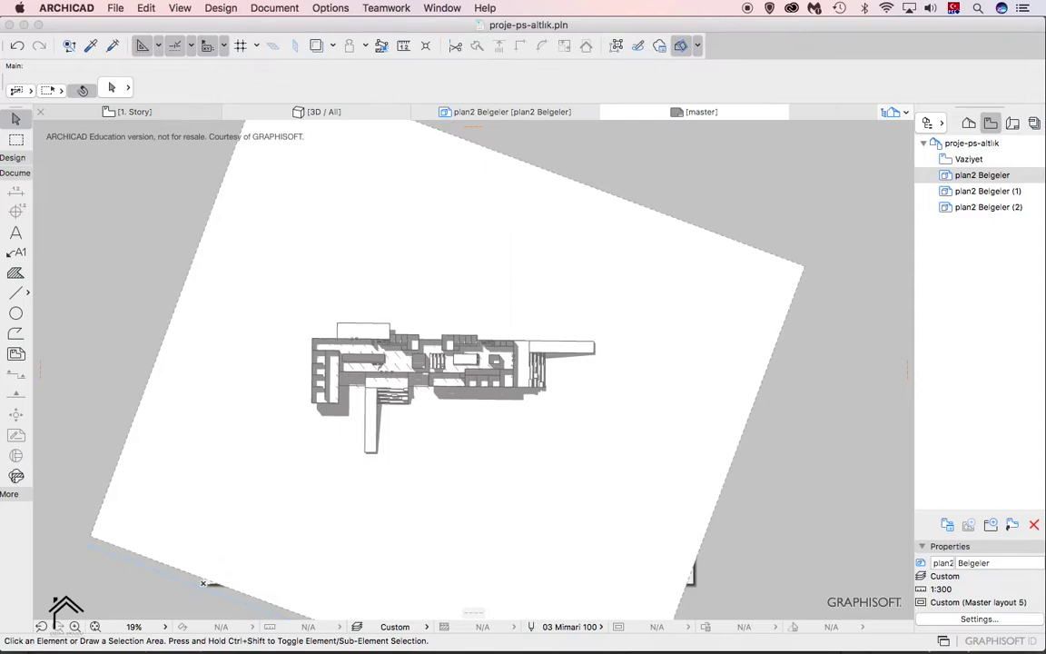
- Set Sun Shadow back to off for the plan2 Belgeler 3D document
click(538, 116)
right_click(539, 113)
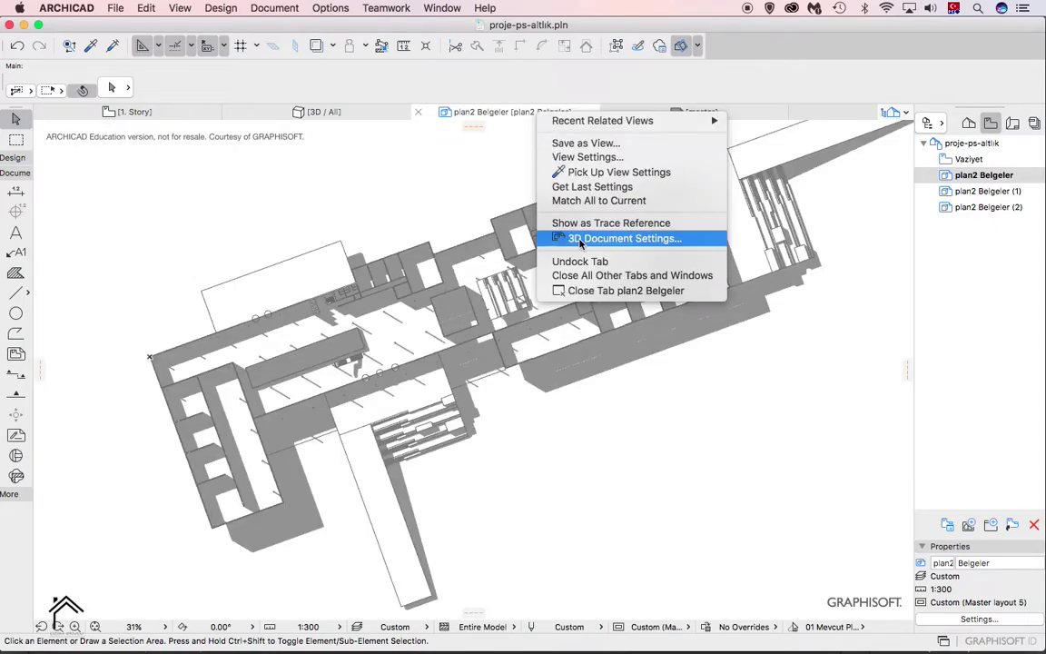
click(626, 229)
click(315, 457)
click(311, 537)
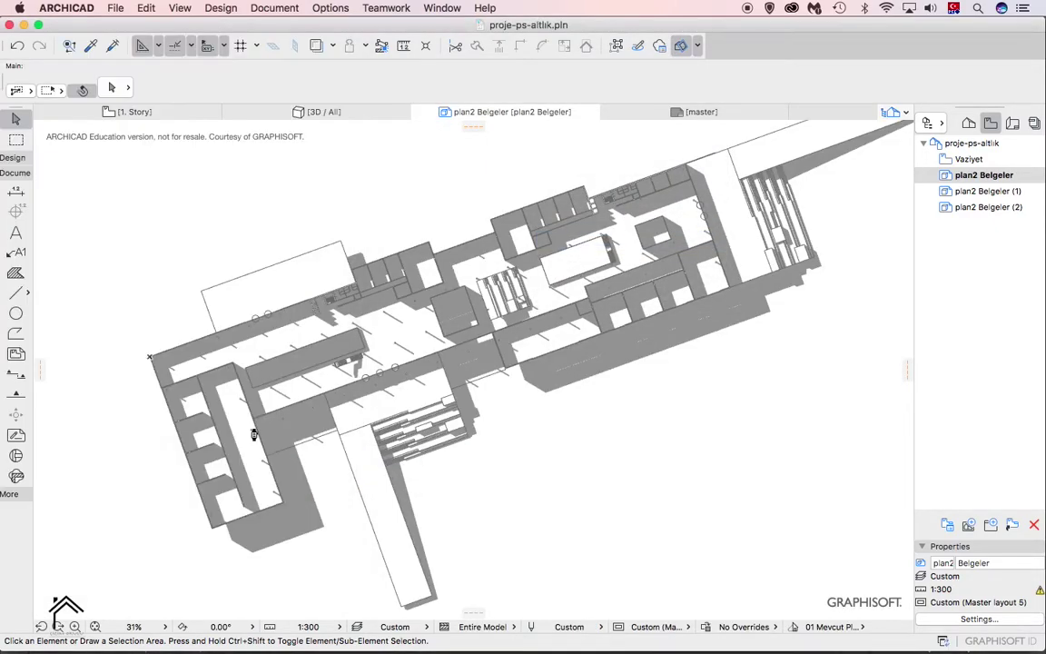
scroll(231, 395, down, 5)
- Show the -parsel and -yapılar site layers and redefine the plan2 Belgeler view
key(super+l)
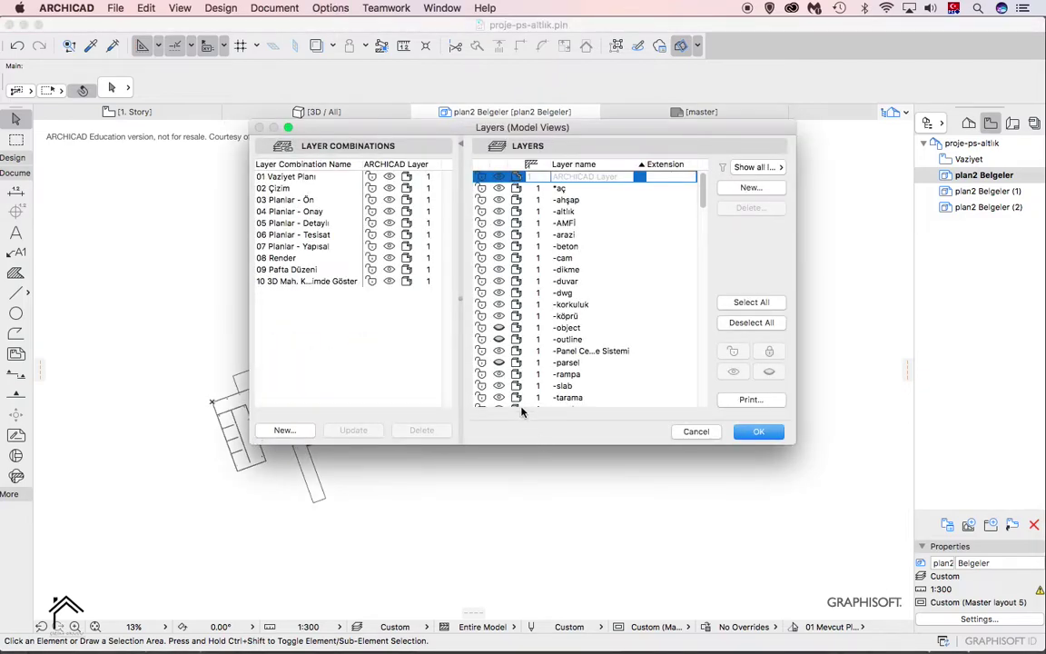
click(498, 364)
scroll(499, 382, down, 2)
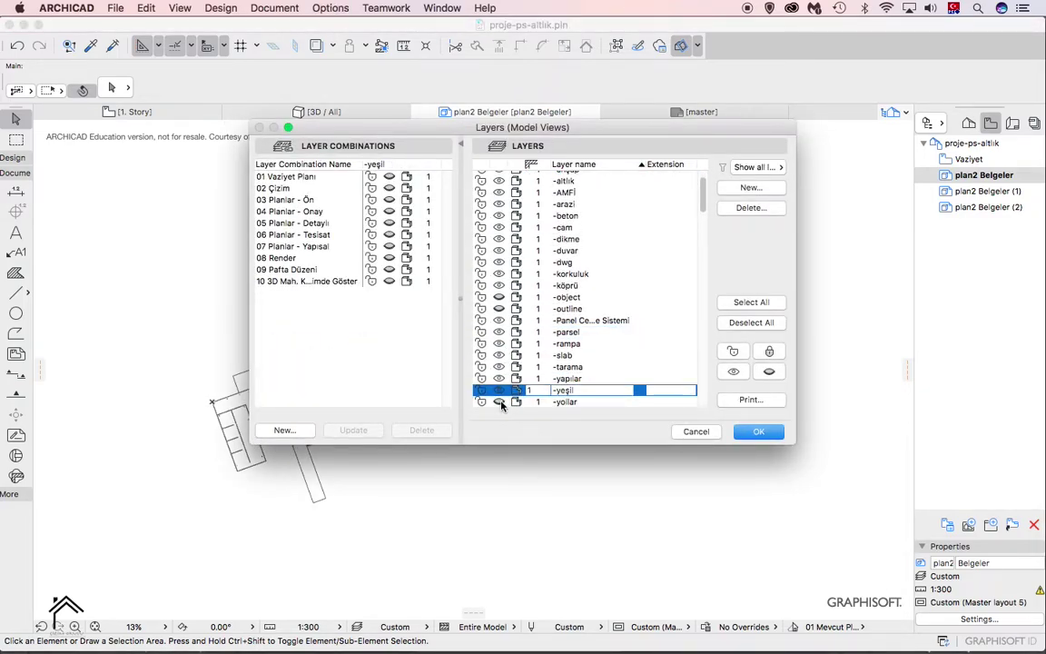
click(497, 379)
click(768, 435)
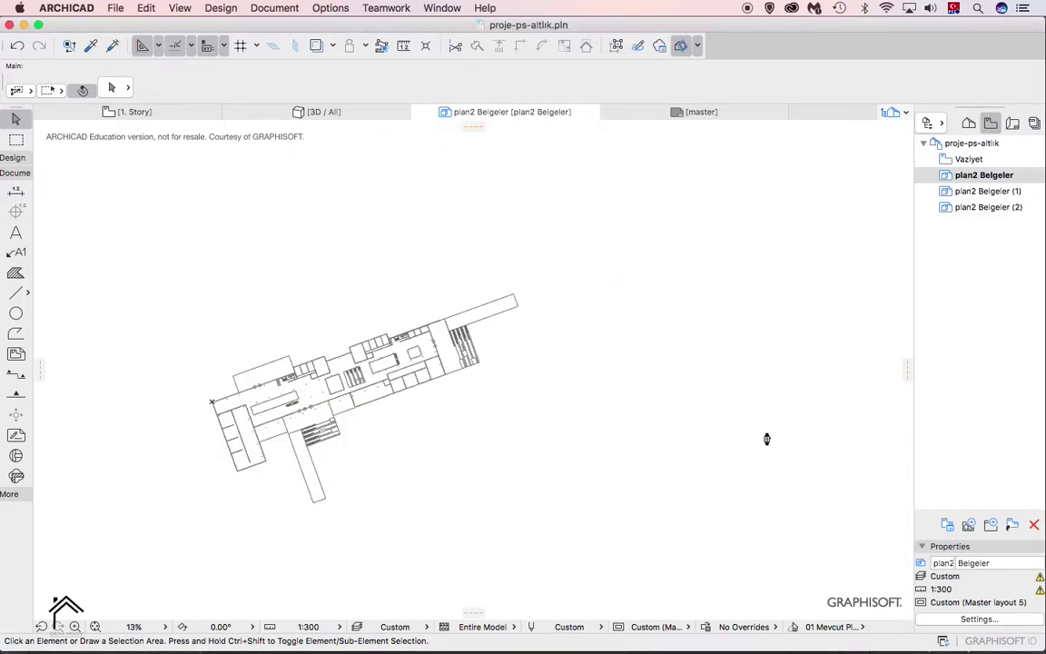
right_click(949, 174)
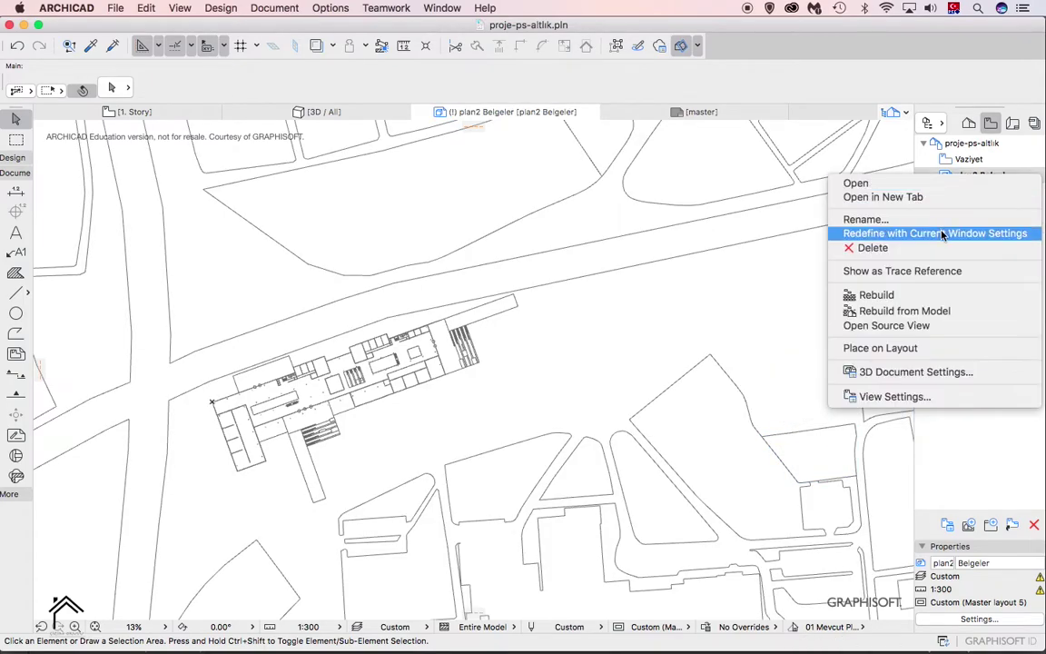
click(935, 230)
- Save the master layout with site linework as the PDF 'plan'
click(706, 114)
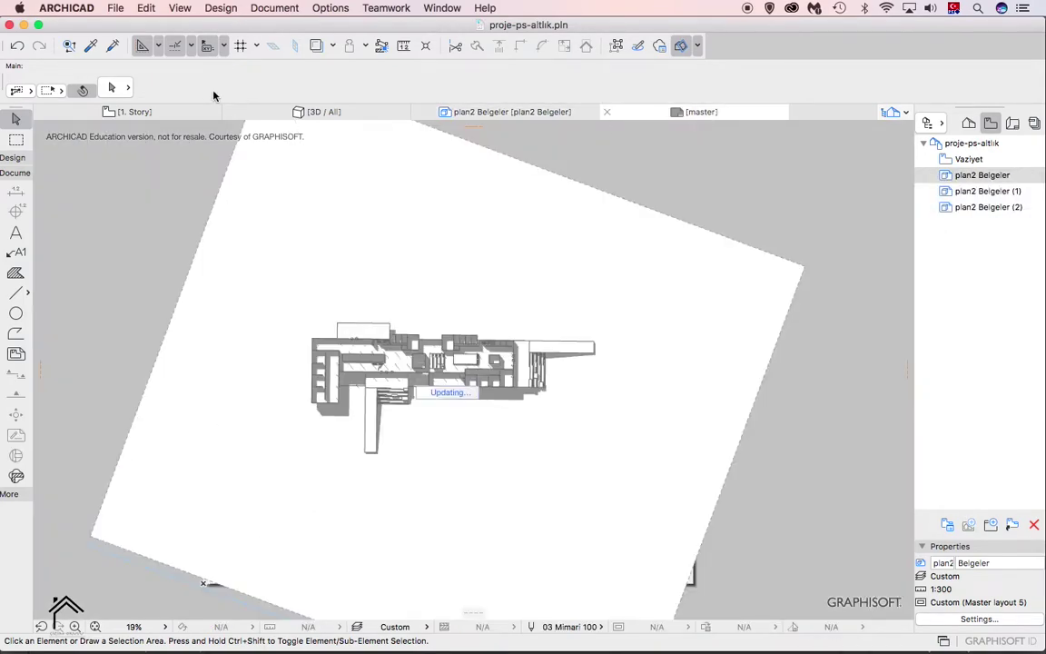
click(116, 7)
click(138, 119)
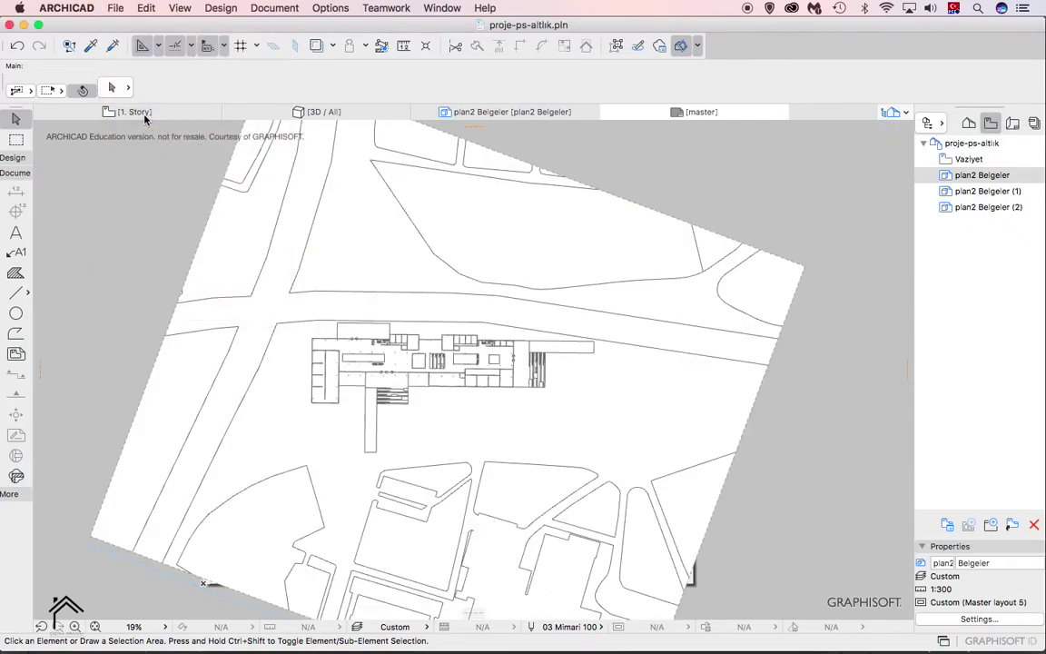
text(plan)
key(Return)
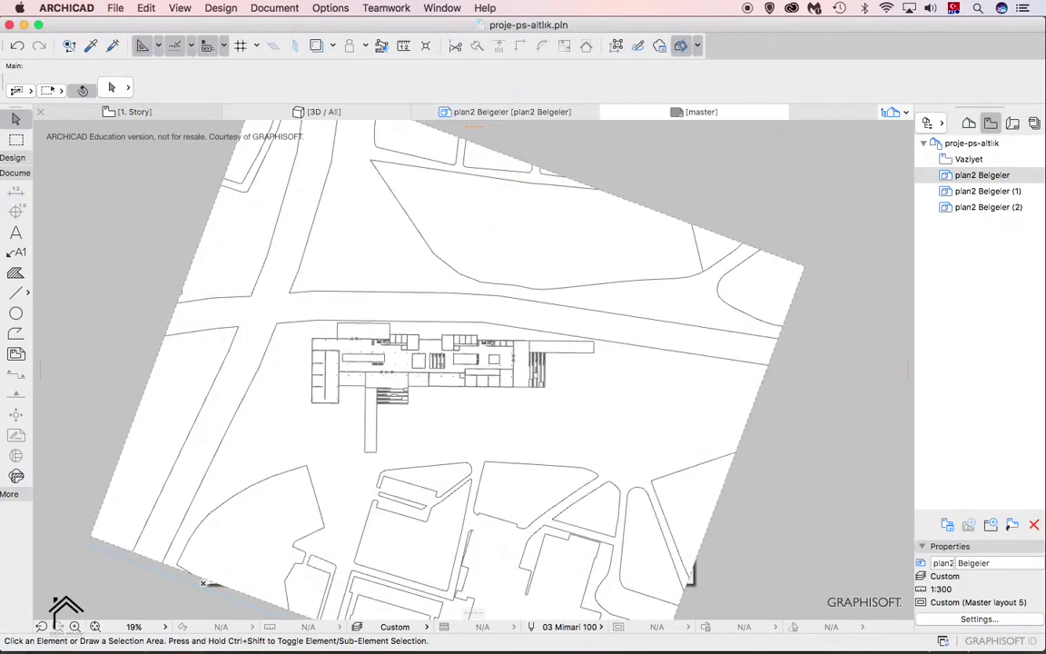
- Open plan.pdf from the Desktop in Photoshop CC 2017
click(144, 626)
click(181, 370)
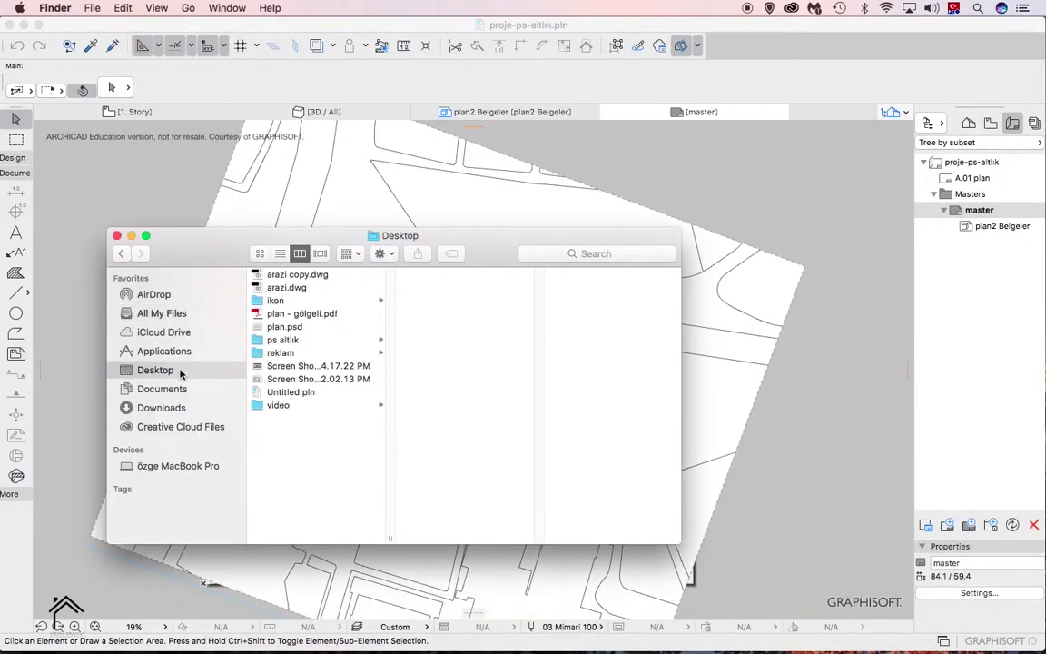
right_click(451, 315)
mouse_move(484, 335)
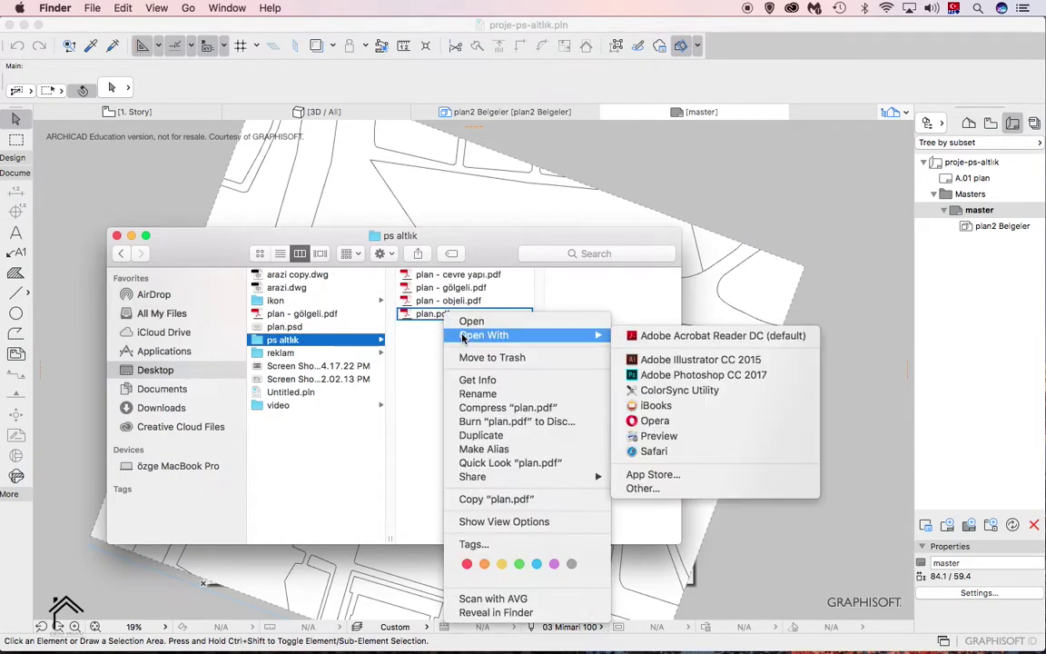
click(684, 376)
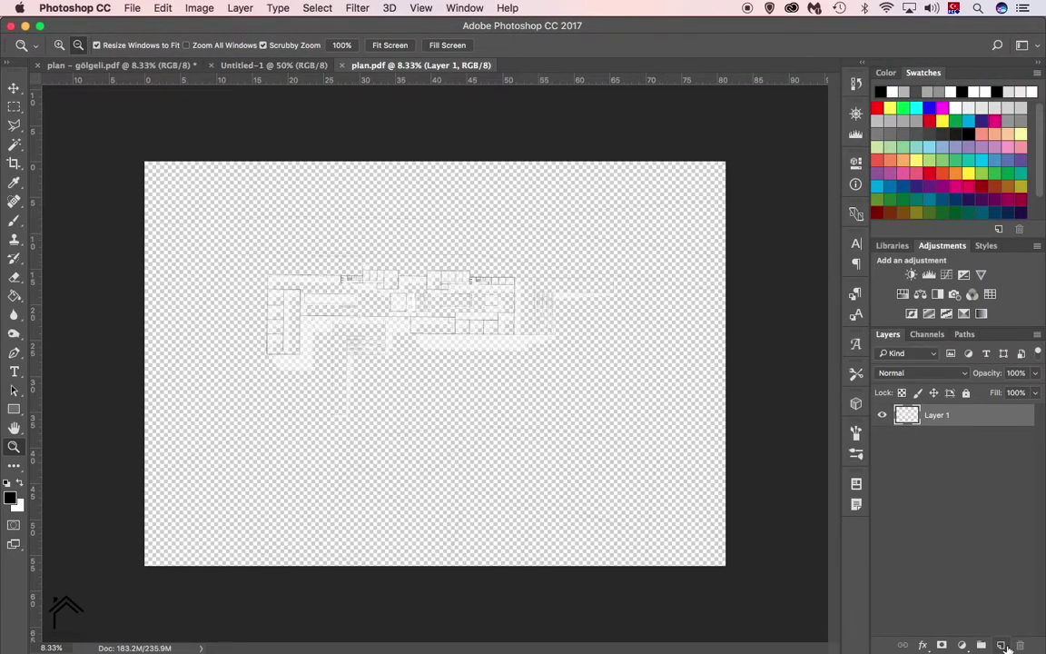
- Move the white layer below Layer 1 and rename it background
drag(976, 439, 974, 445)
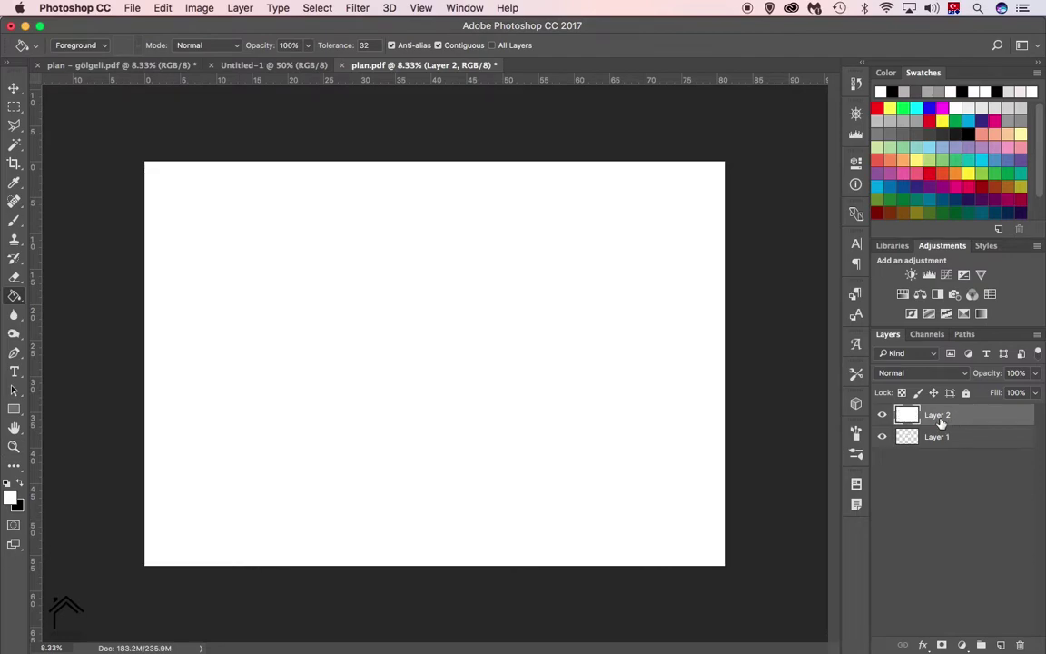
double_click(938, 436)
text(background)
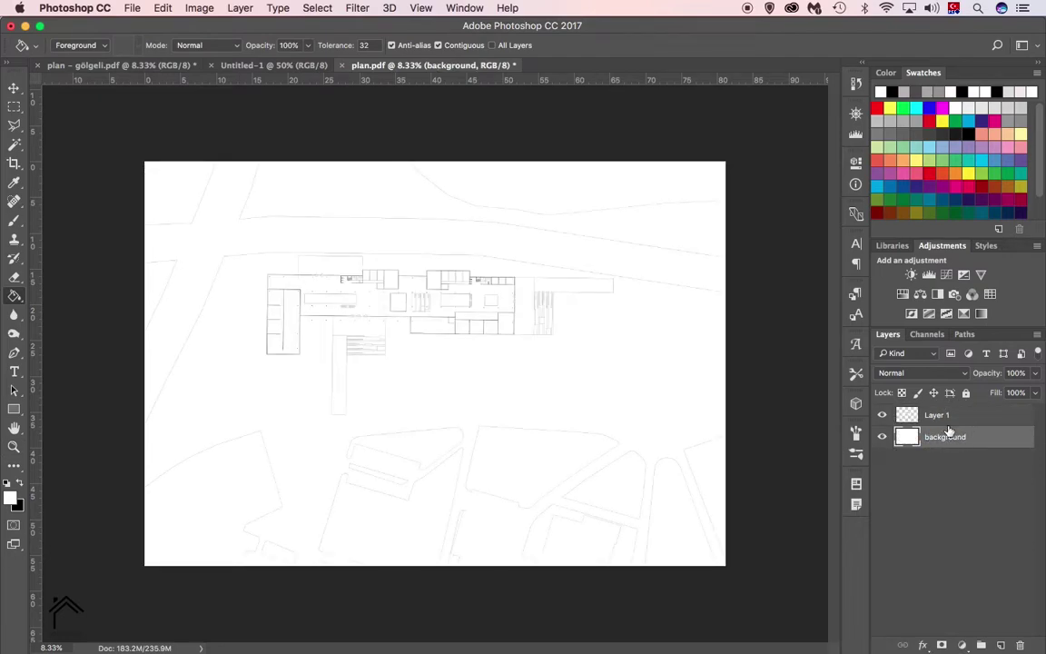
click(931, 418)
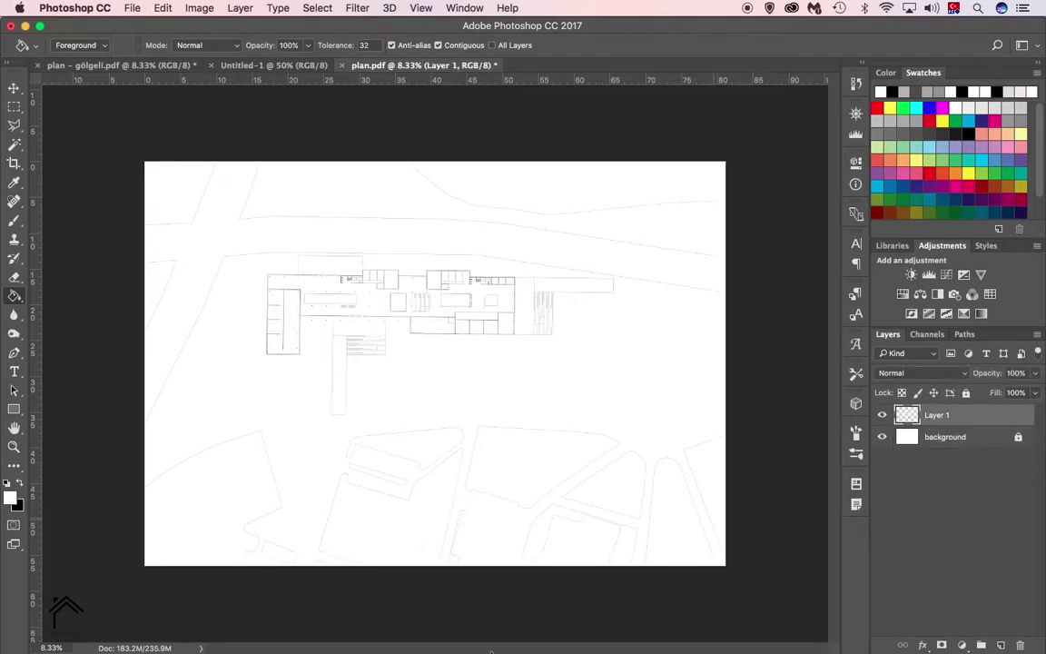
- Place the plan PDFs as layers, rasterize them, and change the shadow layer's blend mode
click(173, 572)
mouse_move(509, 299)
mouse_down()
mouse_move(422, 269)
mouse_move(502, 216)
mouse_up()
drag(427, 324, 423, 330)
key(Return)
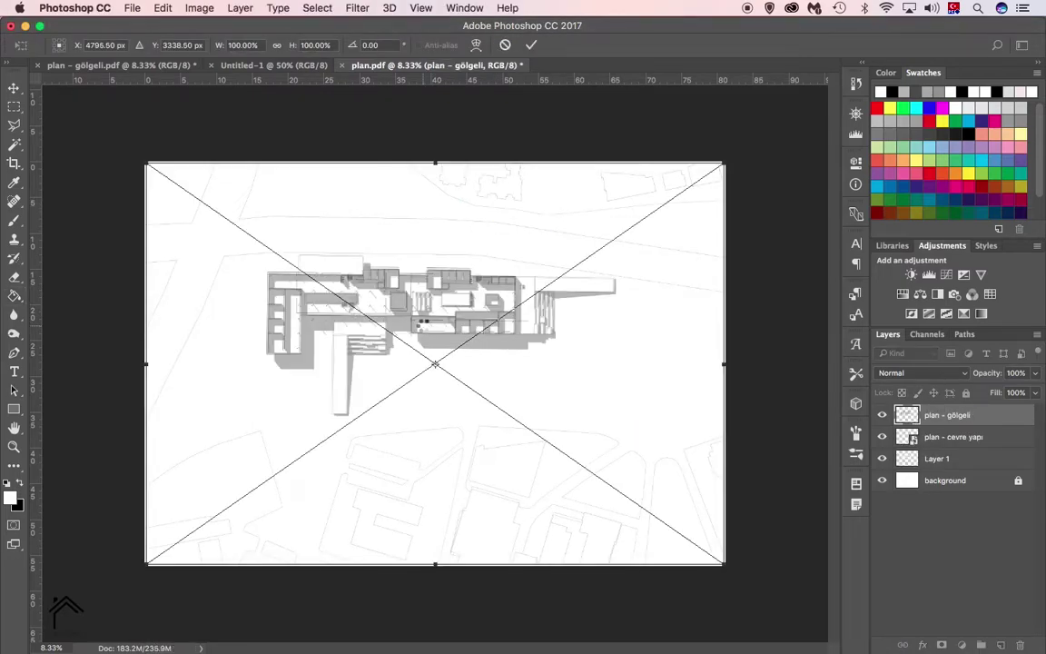
key(Return)
key(Return)
right_click(970, 462)
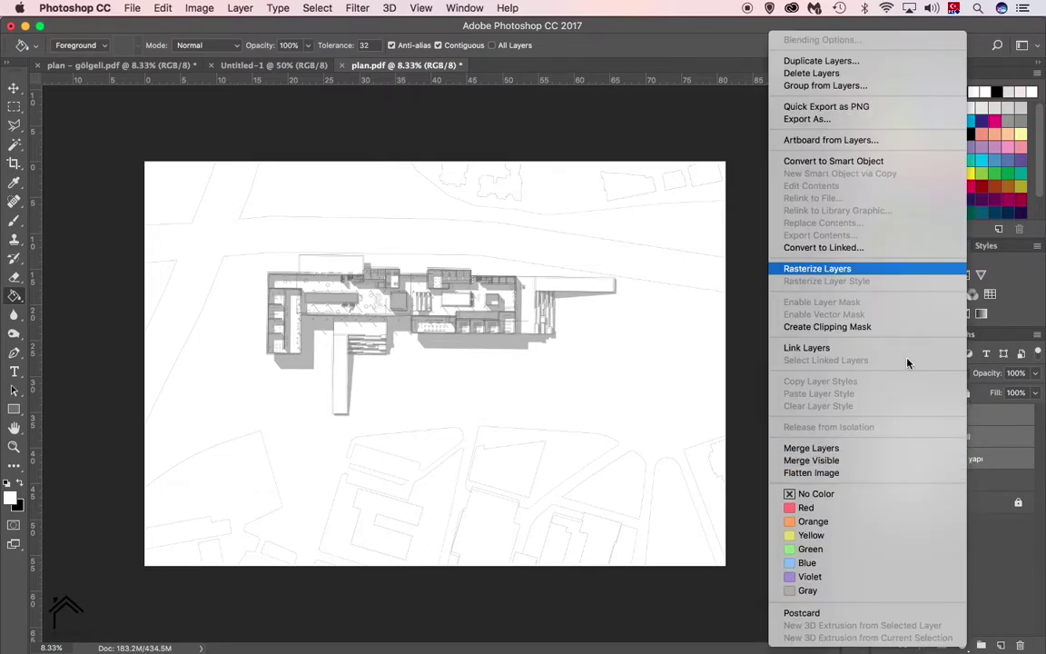
click(906, 368)
click(947, 481)
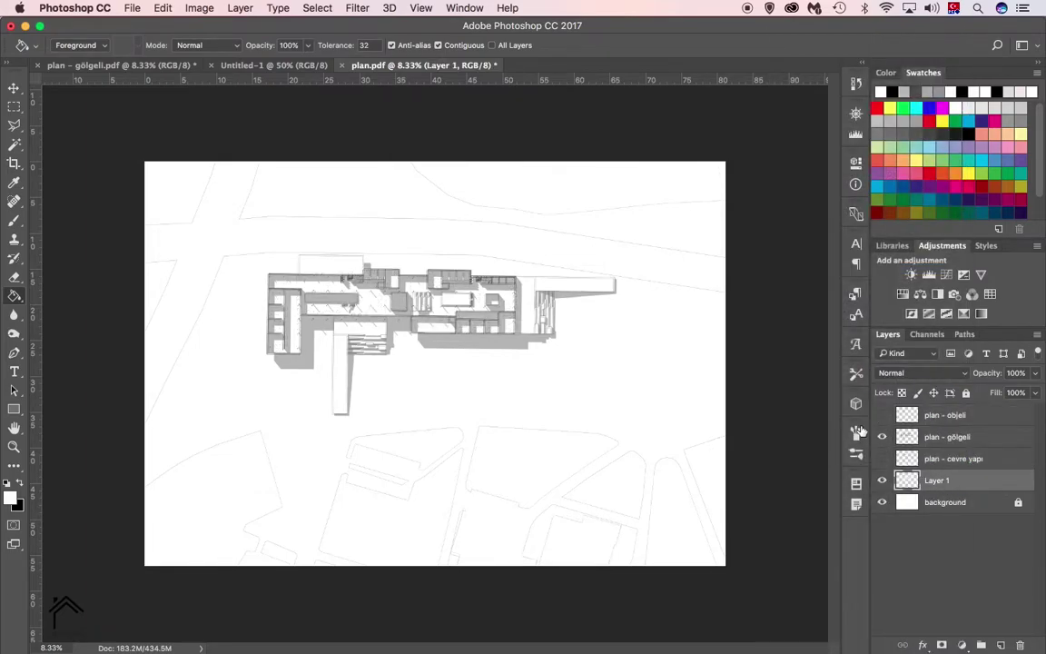
- Zoom into the corner and nudge the plan - gölgeli layer to match the linework
key(z)
drag(257, 269, 270, 287)
key(v)
drag(245, 221, 249, 226)
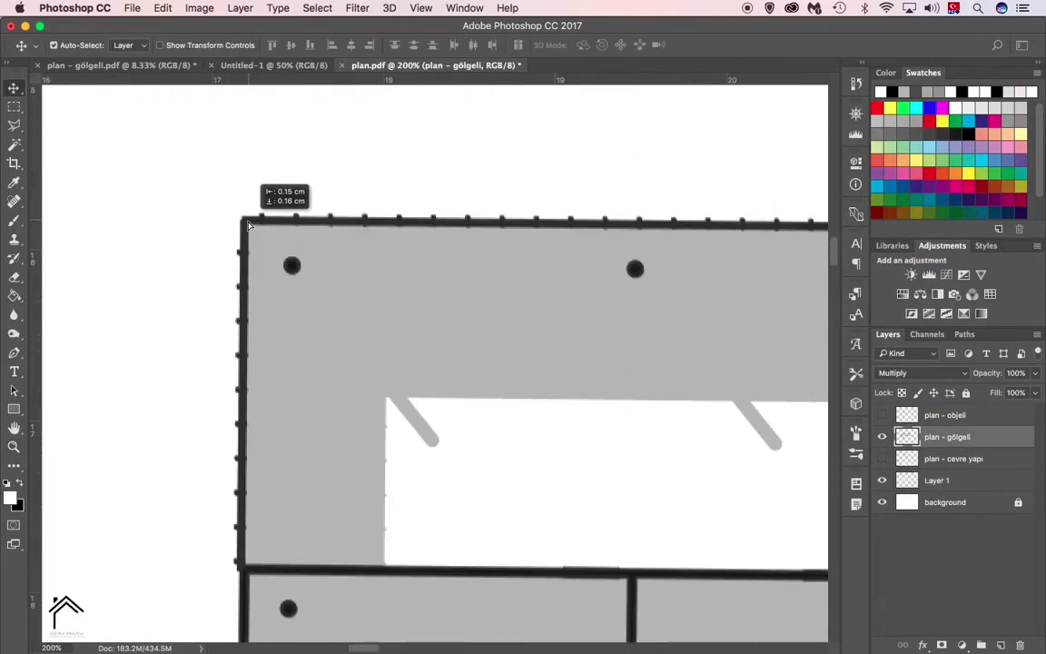
drag(284, 301, 227, 299)
drag(549, 351, 518, 345)
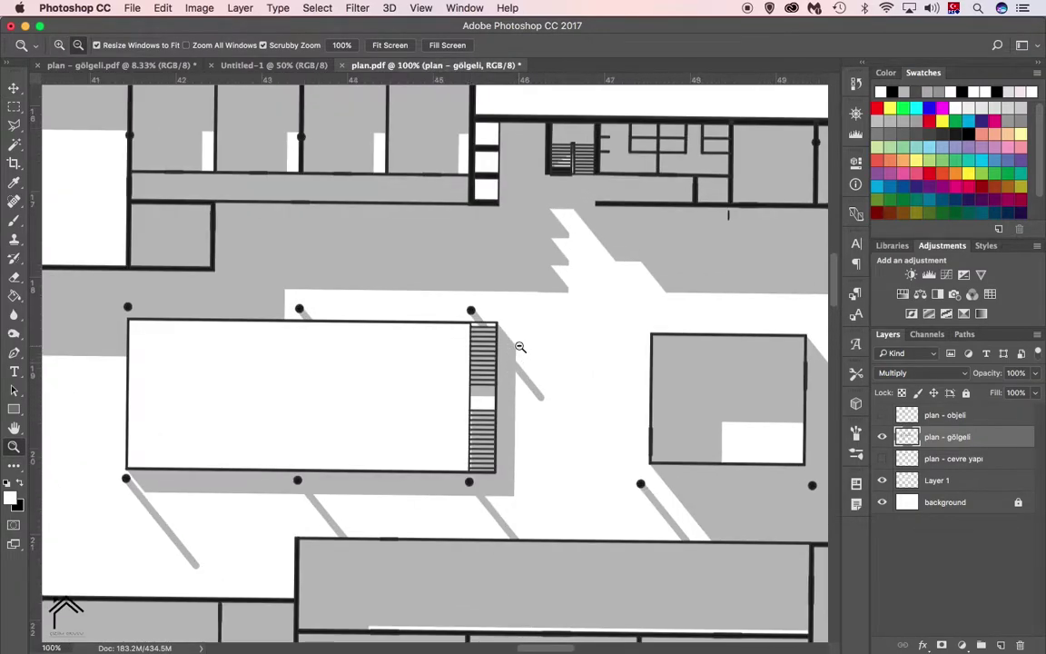
alt+click(518, 345)
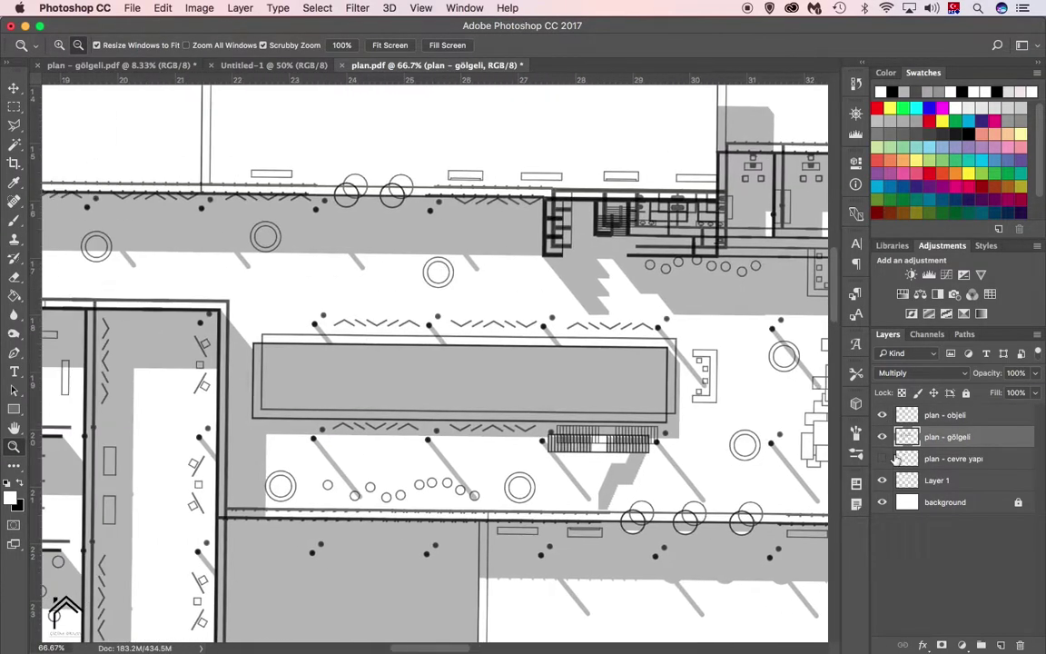
- Align the plan - cevre yapı layer with plan - objeli, then show all plan layers
click(881, 436)
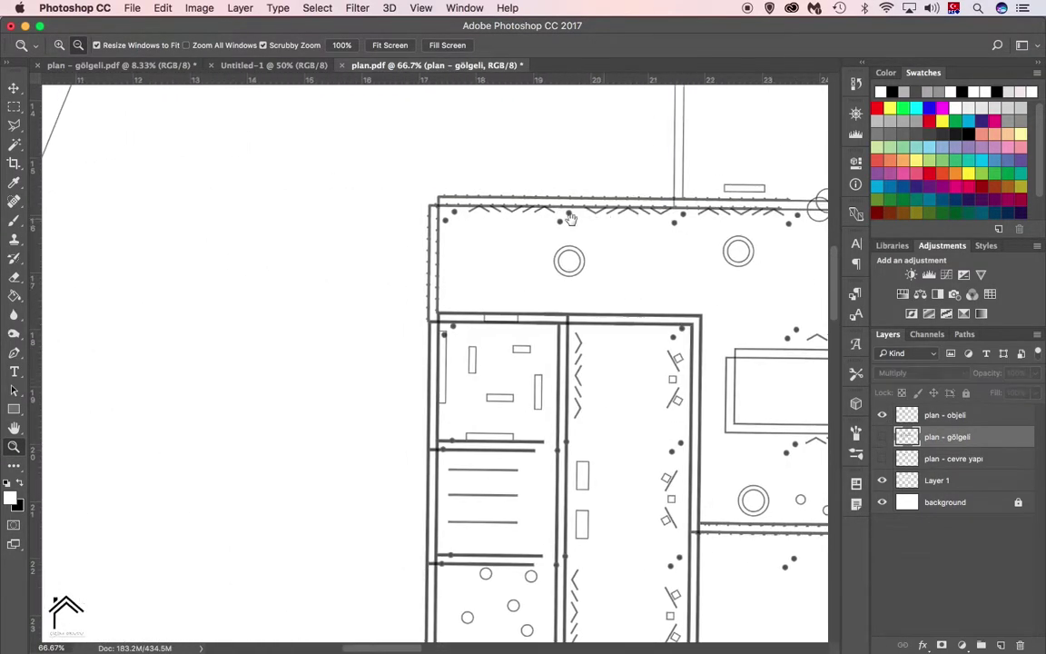
drag(399, 209, 458, 197)
super+click(314, 213)
drag(281, 275, 218, 275)
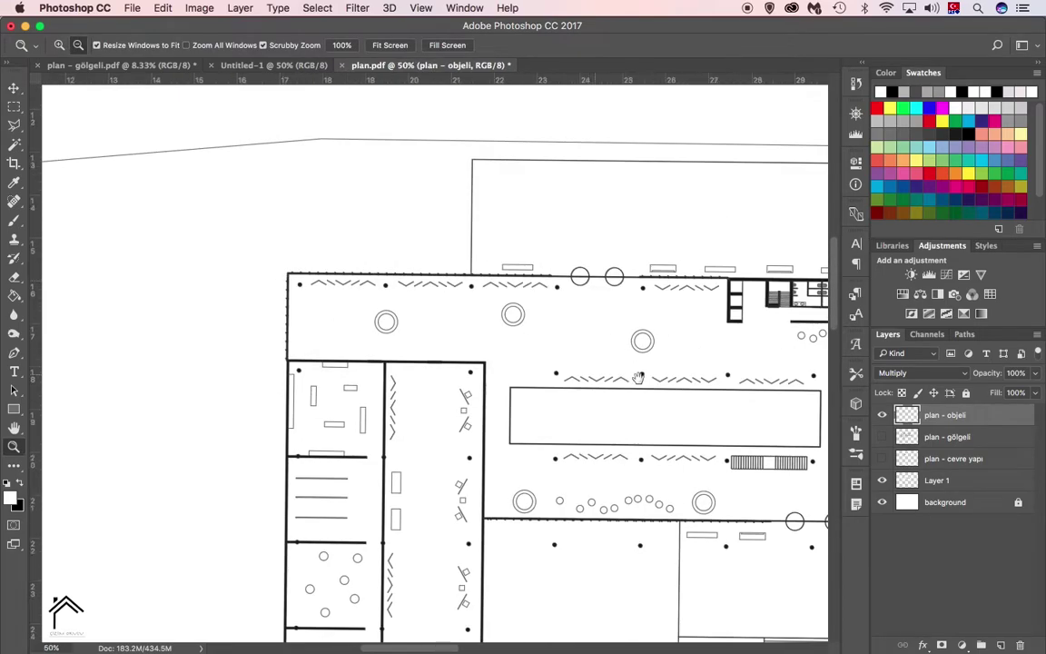
mouse_move(436, 382)
mouse_down()
mouse_move(506, 281)
mouse_move(315, 268)
mouse_up()
key(super+comma)
scroll(263, 213, left, 10)
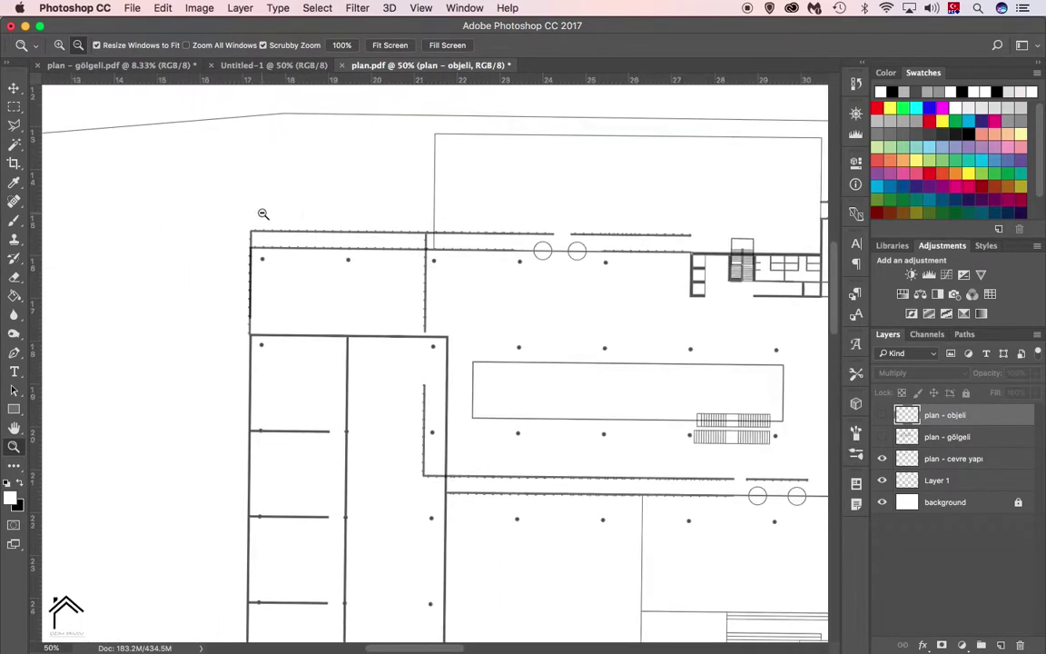
click(237, 226)
drag(257, 238, 257, 308)
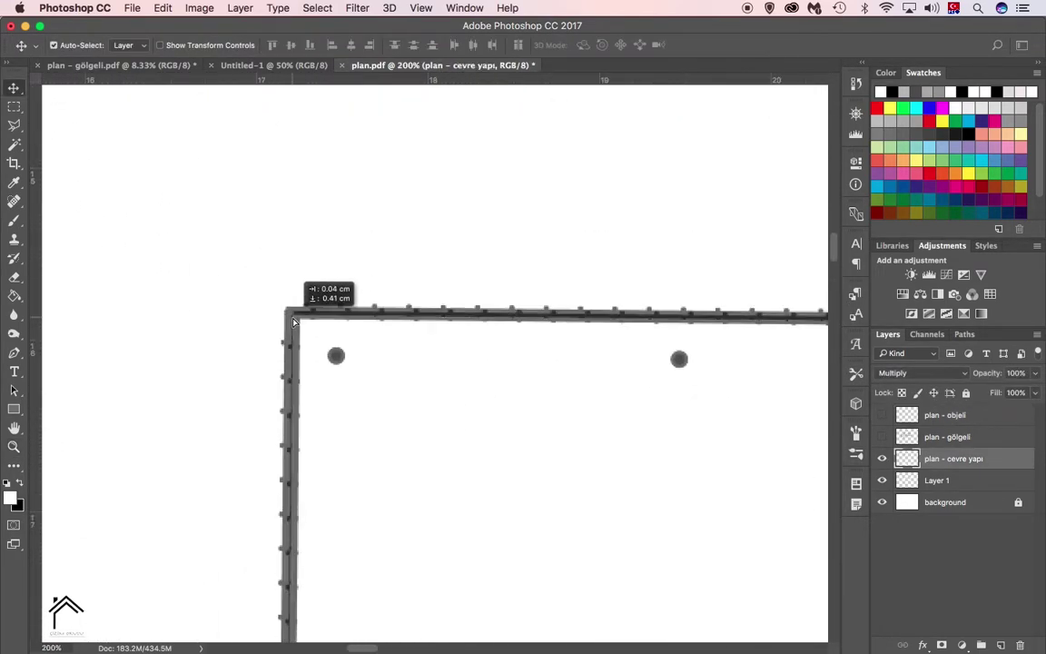
alt+click(234, 316)
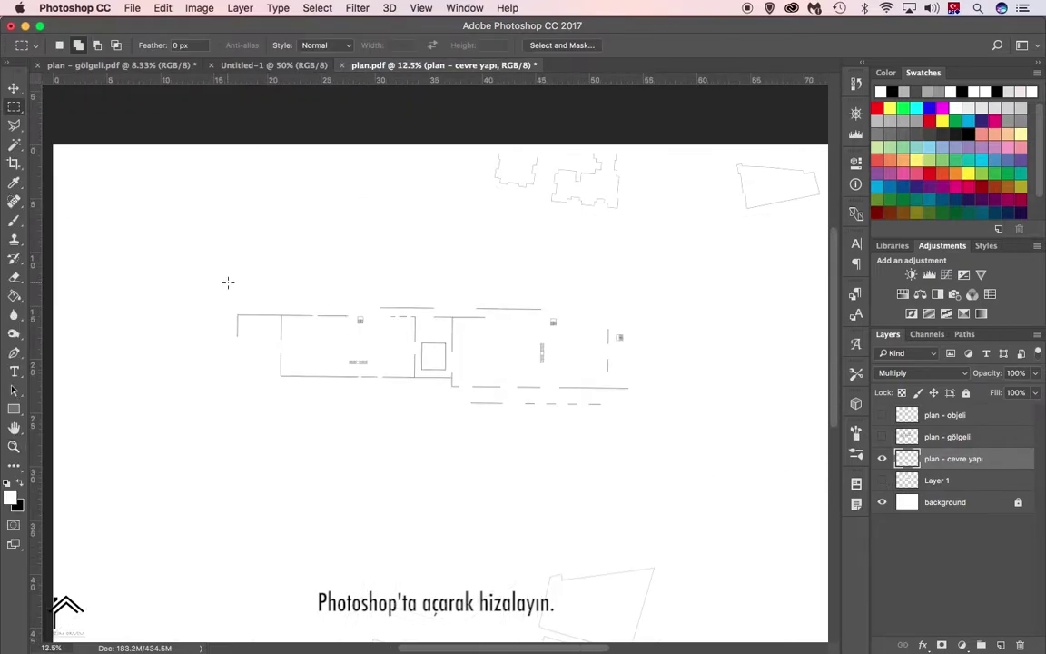
drag(881, 480, 882, 415)
- Place the grass top texture from Documents/photoshop/texture/greenery onto the plan
key(z)
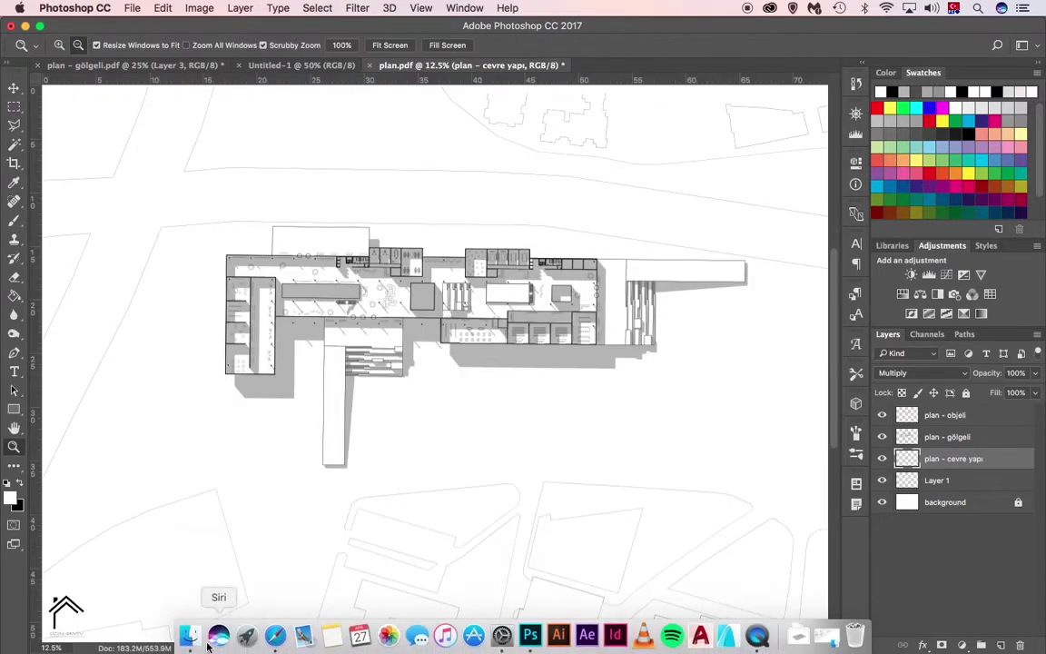
click(189, 630)
click(162, 389)
click(269, 274)
click(422, 314)
click(563, 326)
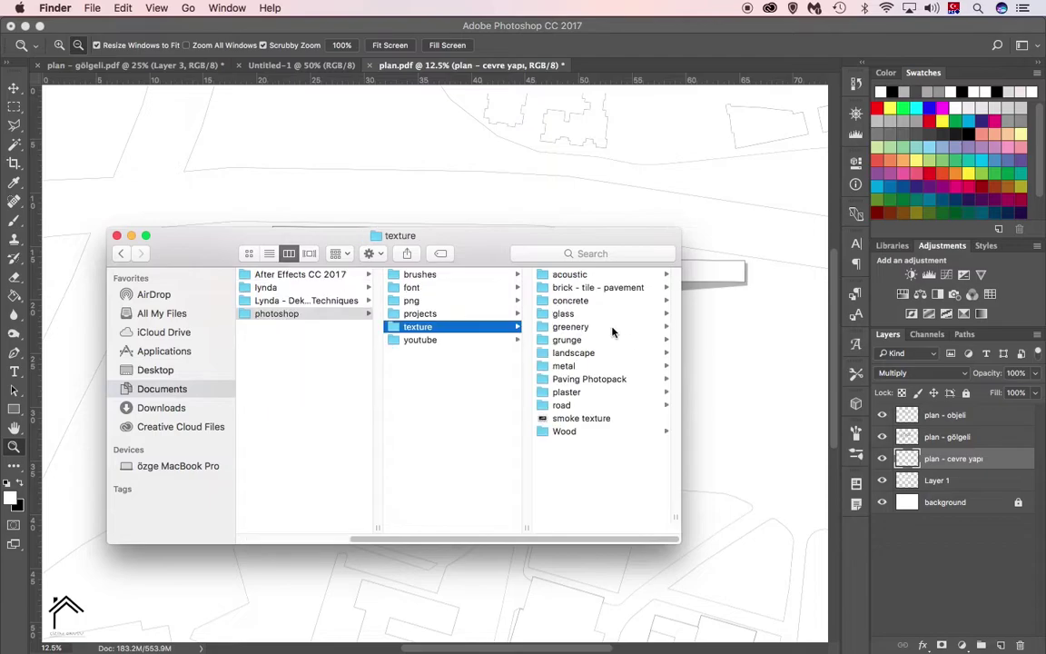
drag(586, 317, 518, 200)
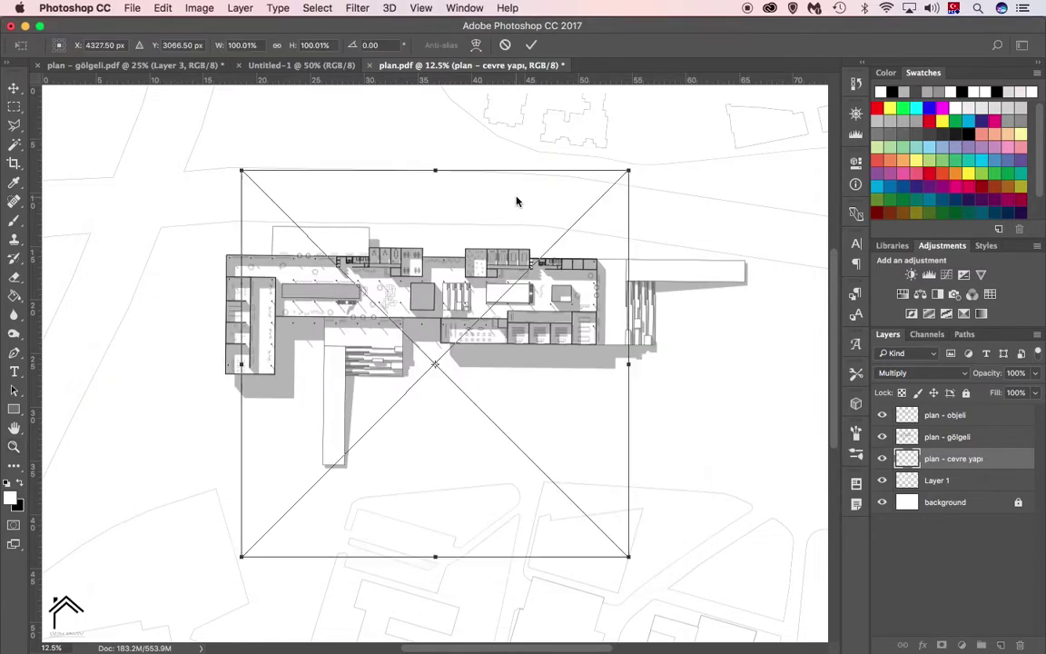
key(Return)
- Move the grass layer to the top and group the plan layers with a yellow label
drag(950, 458, 940, 411)
right_click(868, 399)
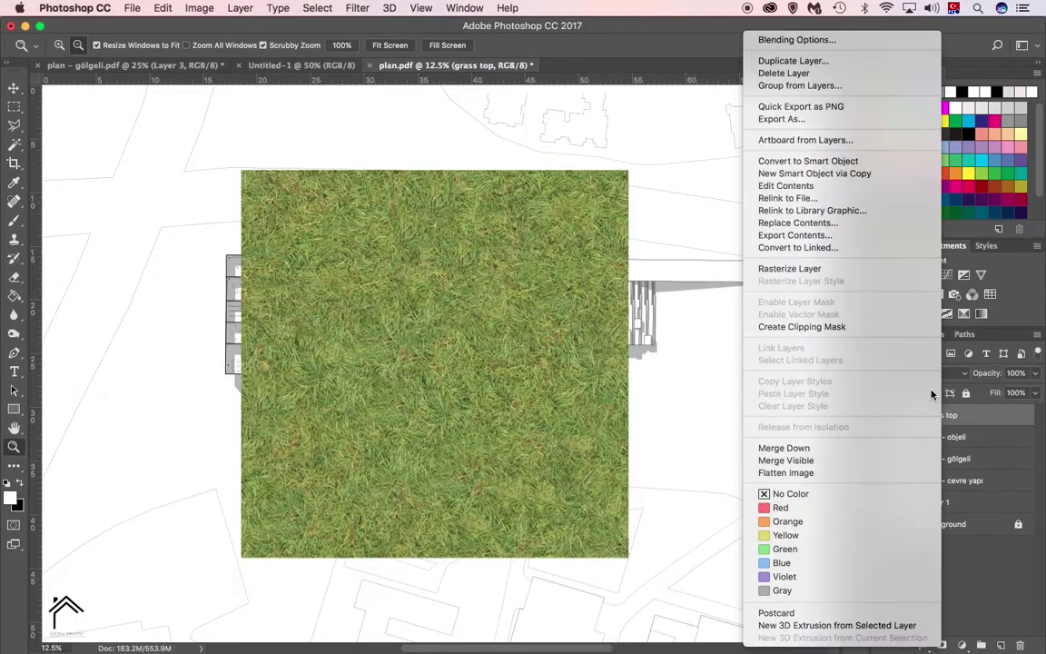
click(876, 276)
shift+click(940, 504)
key(super+g)
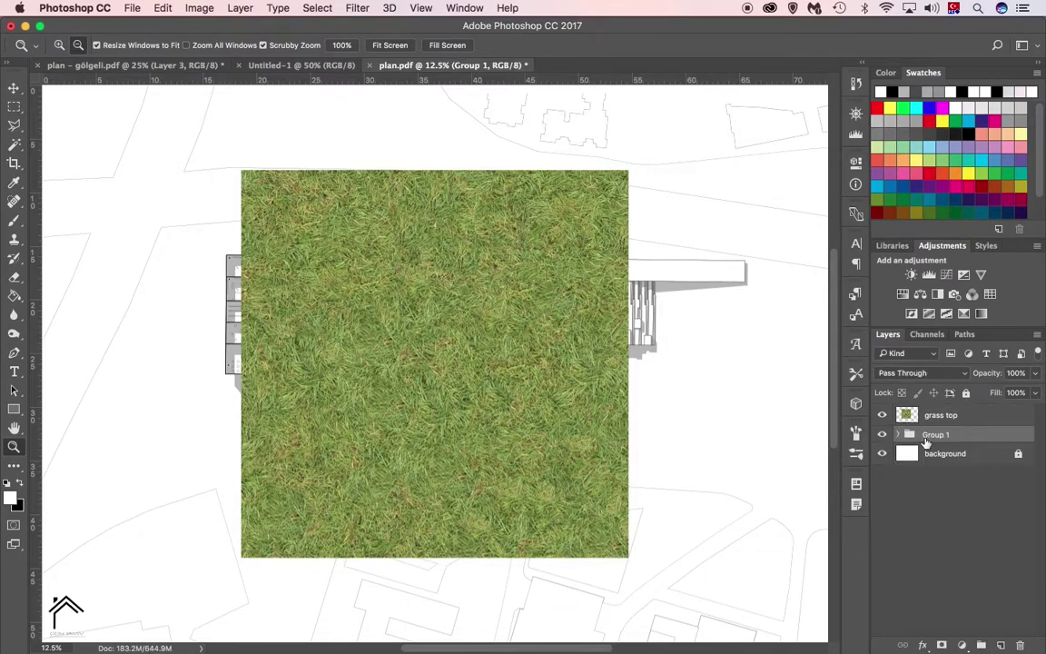
right_click(935, 435)
click(875, 581)
text(plan)
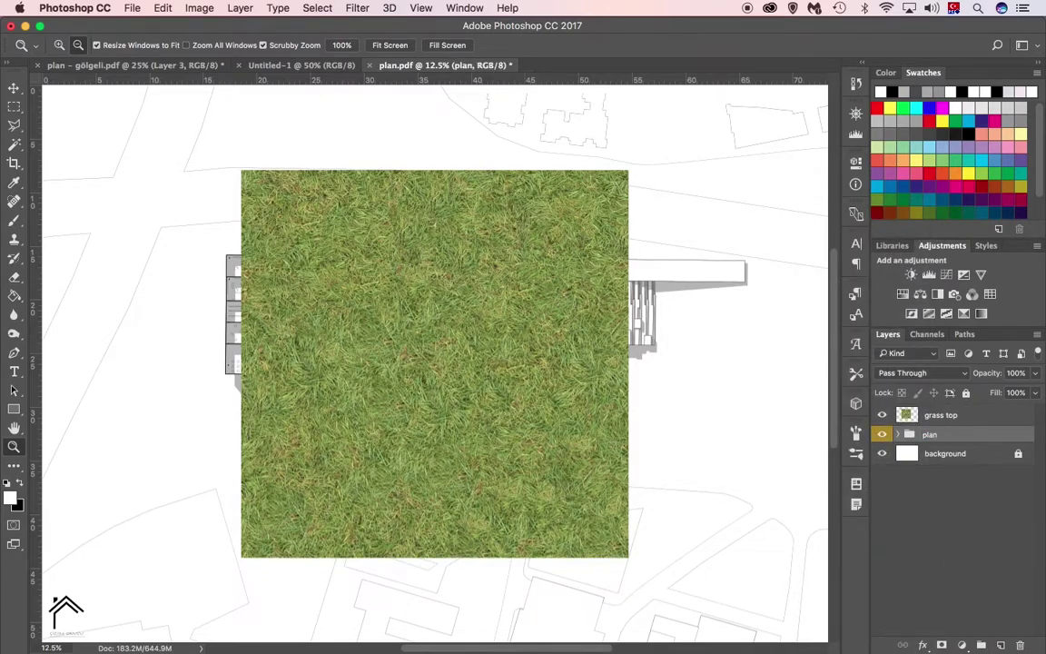
- Scale the grass tile to about 20%, duplicate it alongside, and merge the tiles
click(941, 415)
key(super+t)
drag(241, 171, 392, 330)
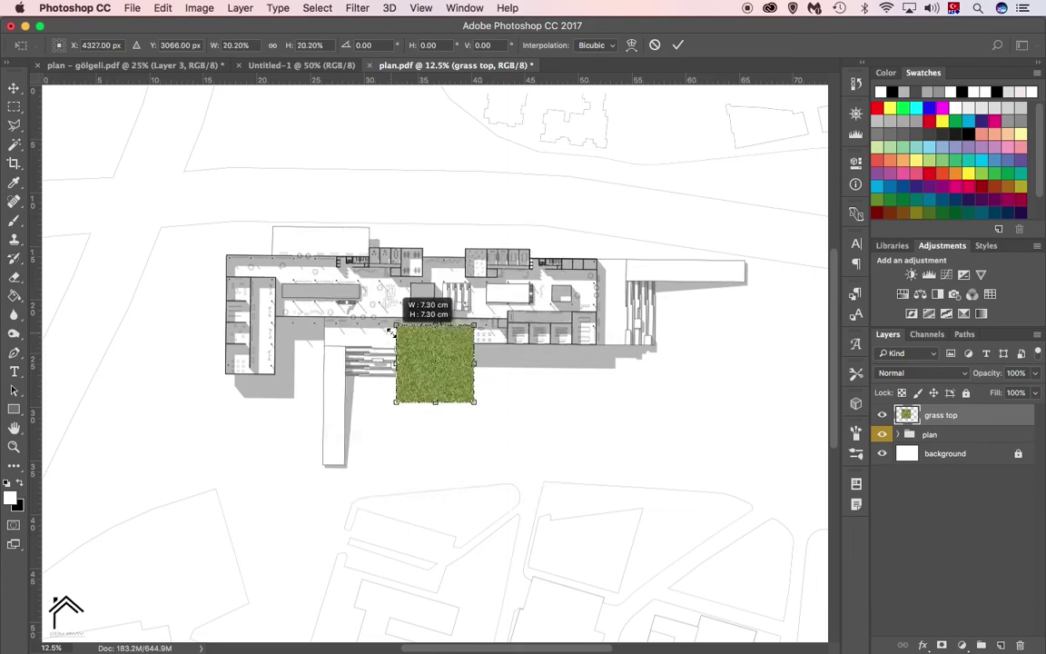
key(Return)
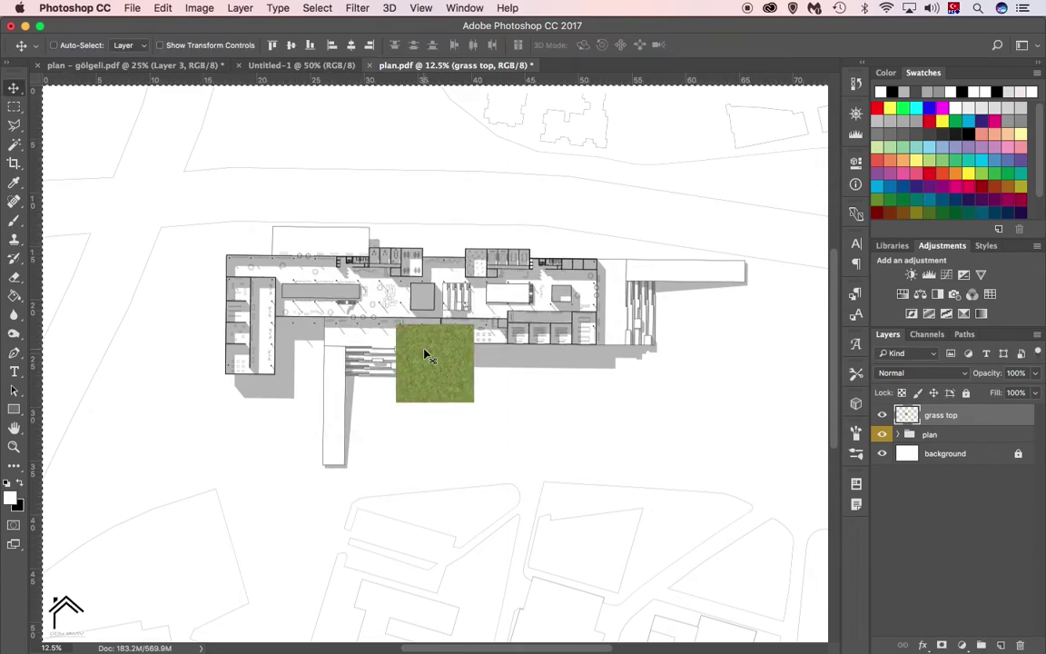
mouse_move(427, 356)
mouse_down()
mouse_move(505, 369)
mouse_move(522, 315)
mouse_up()
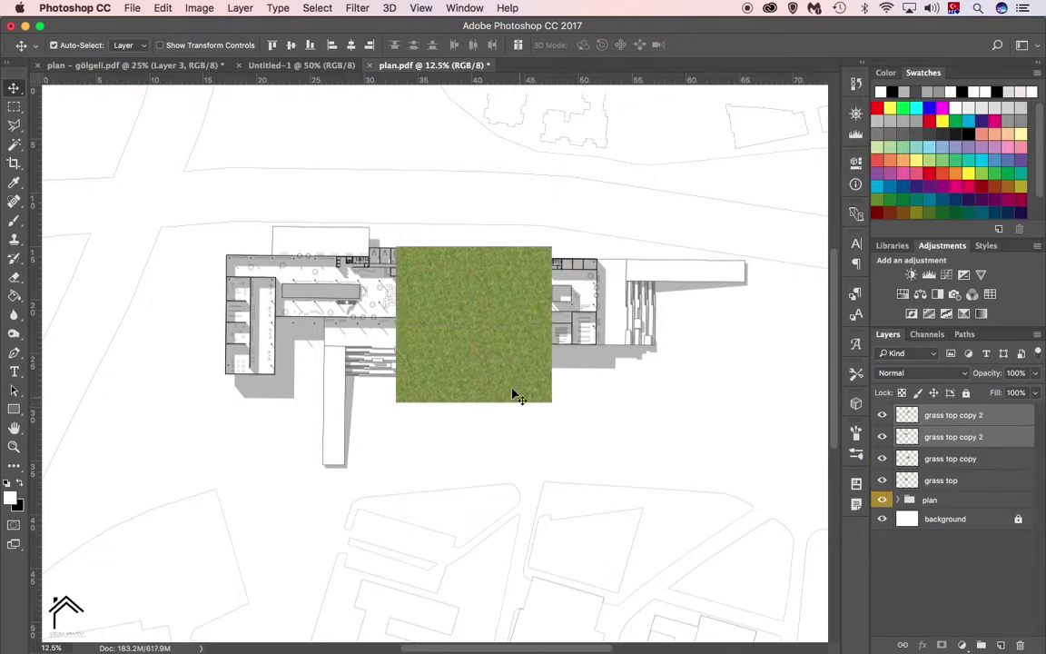
key(z)
click(484, 342)
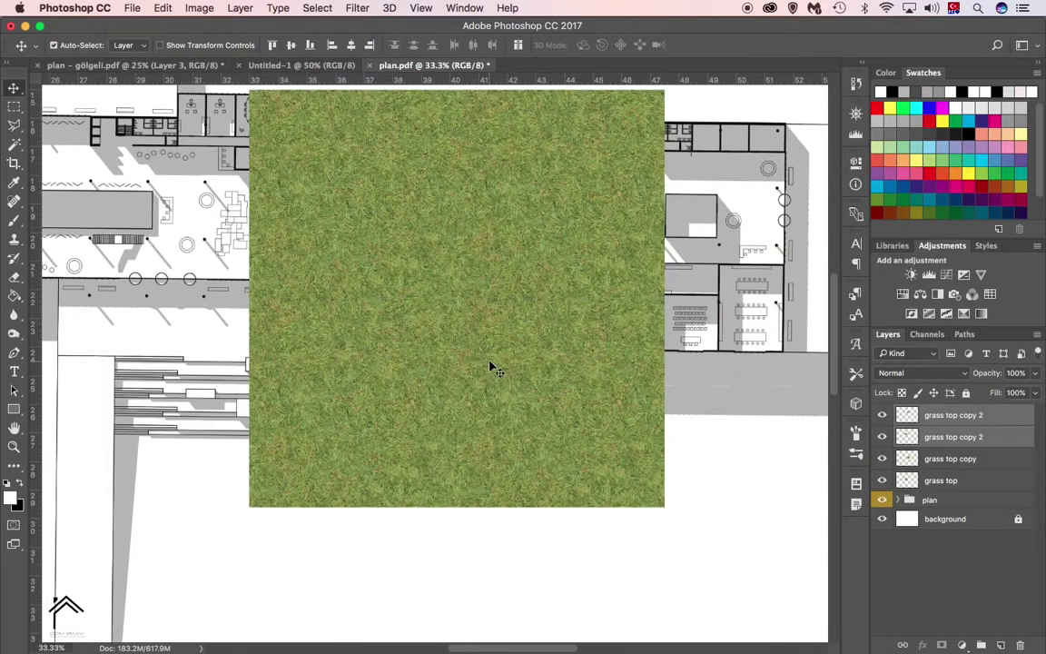
alt+click(493, 367)
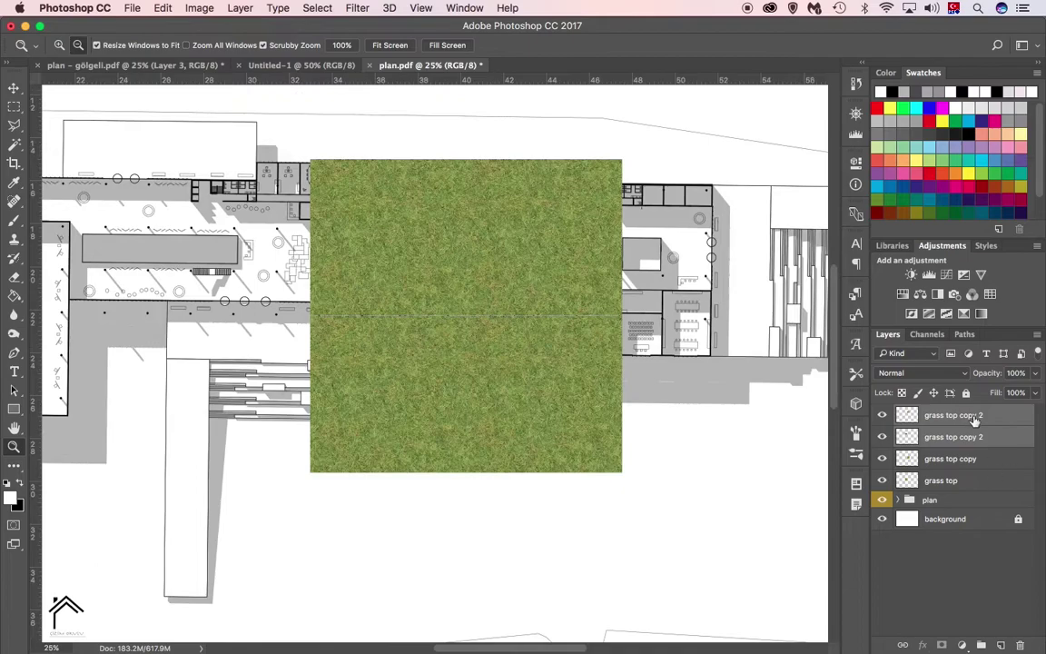
shift+click(940, 480)
right_click(951, 437)
click(801, 572)
- Duplicate the grass block right, up and left, merge, and extend it across the canvas
alt+click(490, 438)
drag(457, 421, 658, 416)
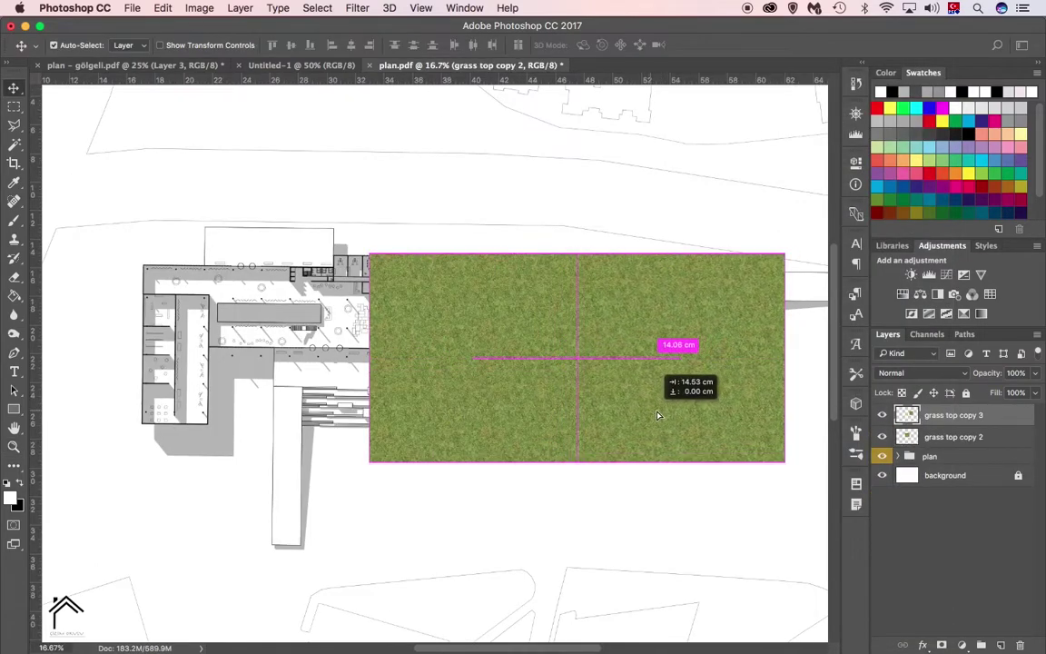
drag(596, 424, 641, 220)
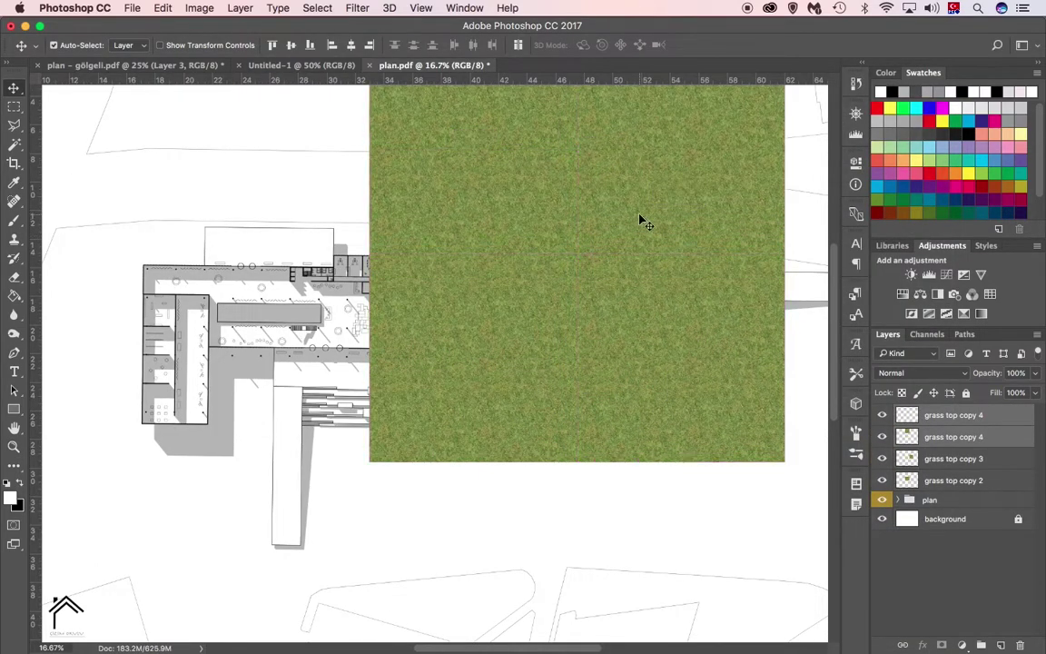
drag(646, 375, 297, 417)
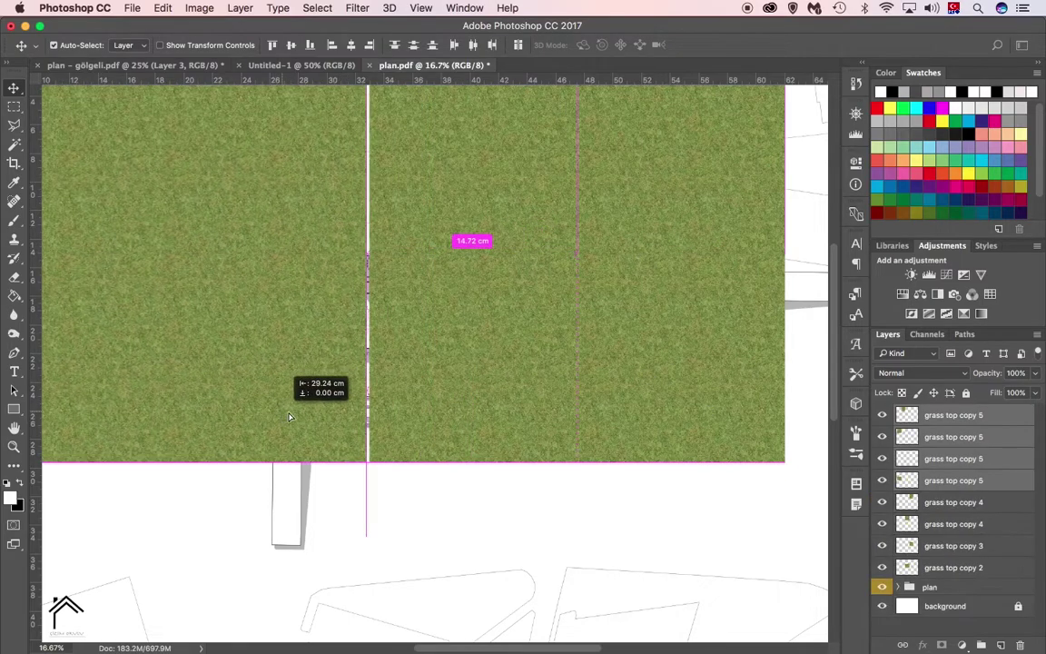
shift+click(954, 567)
right_click(954, 567)
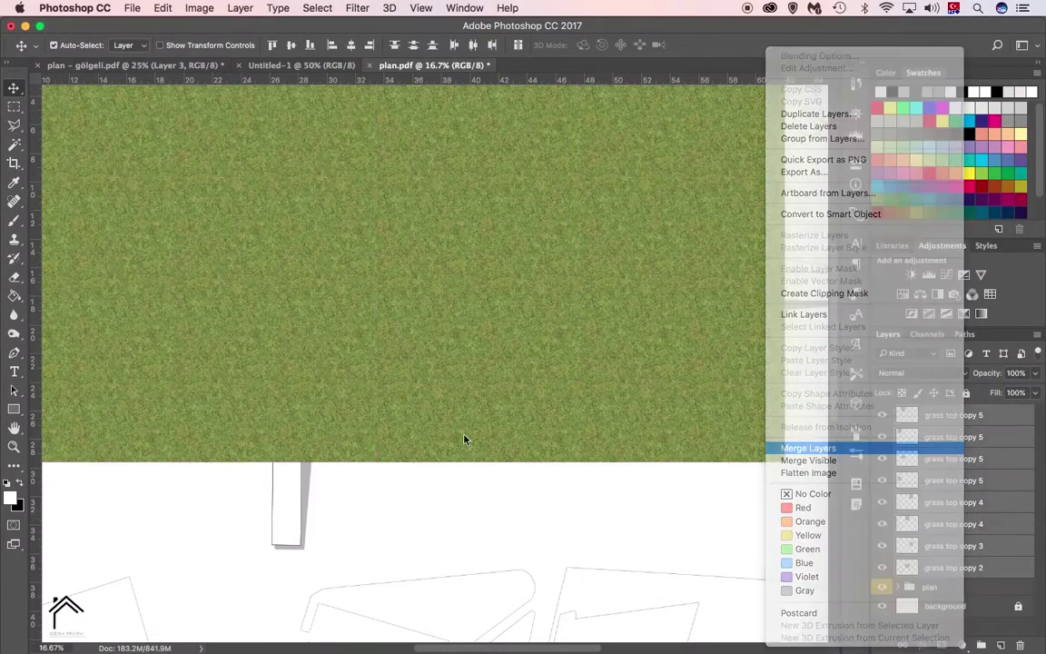
click(790, 446)
key(super+minus)
key(super+minus)
mouse_move(406, 290)
mouse_down()
mouse_move(371, 280)
mouse_move(349, 426)
mouse_up()
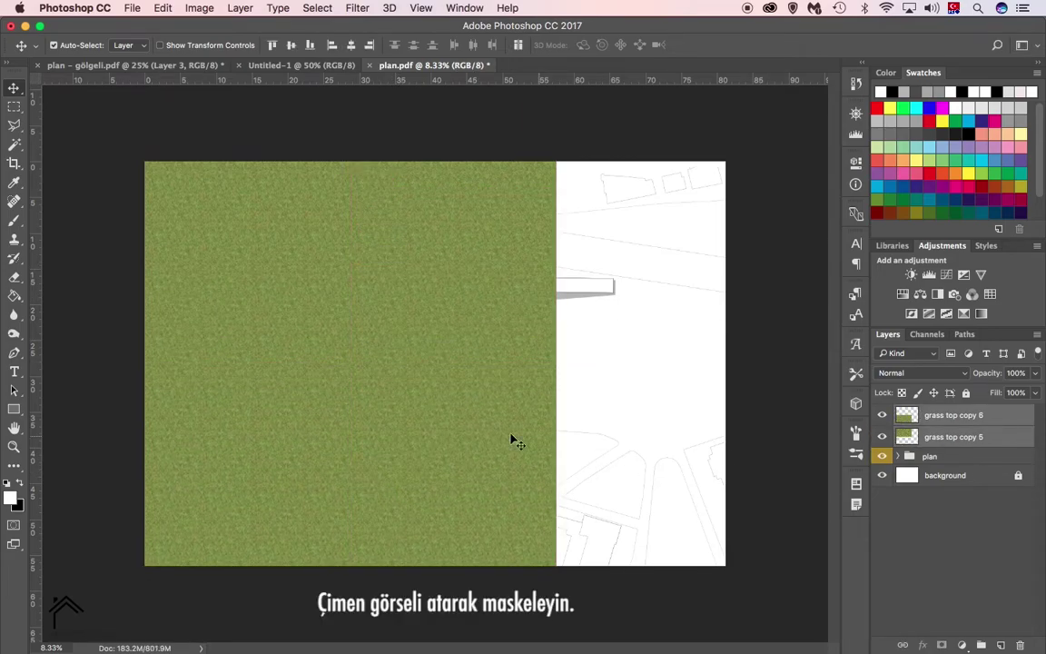
drag(513, 440, 677, 468)
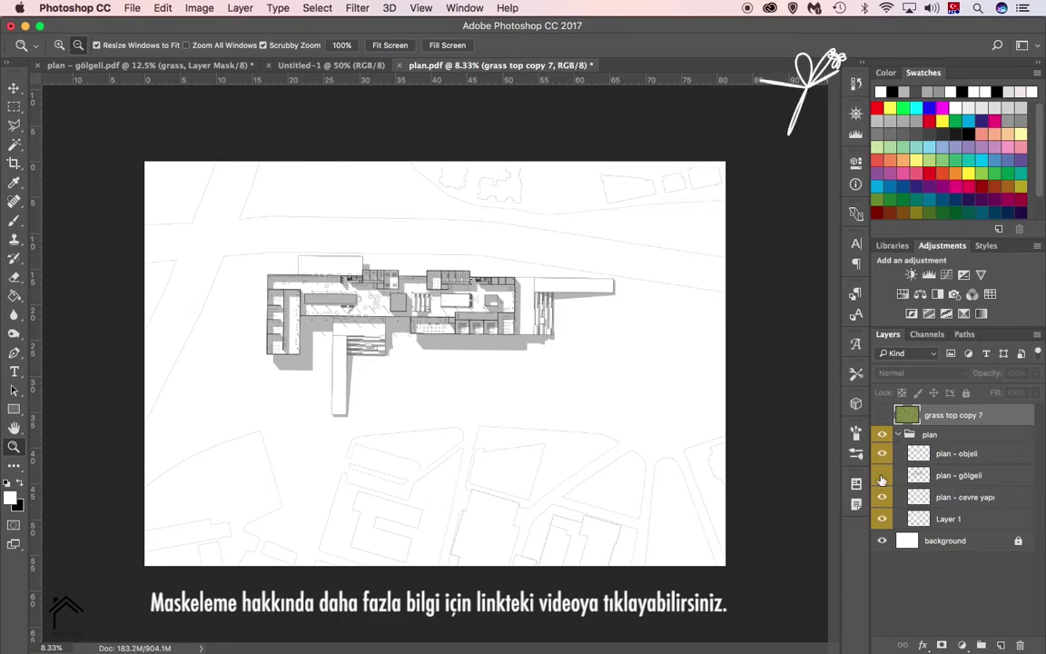
- Magic Wand the area outside the building on plan - objeli and mask the grass to it
drag(882, 478, 883, 519)
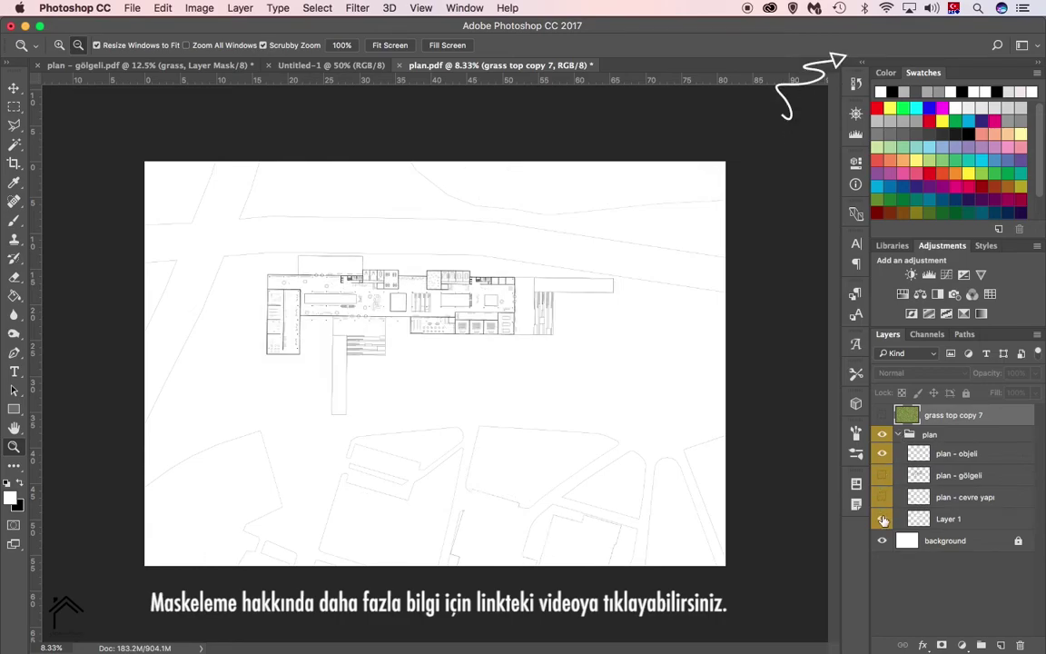
click(954, 456)
key(w)
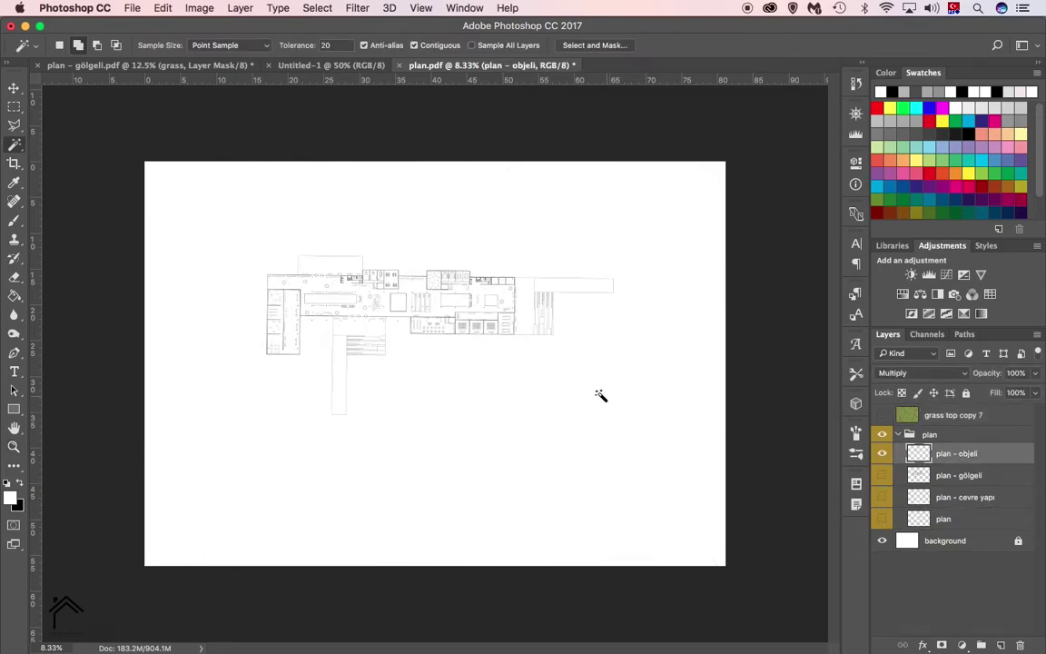
click(963, 415)
click(882, 415)
click(941, 645)
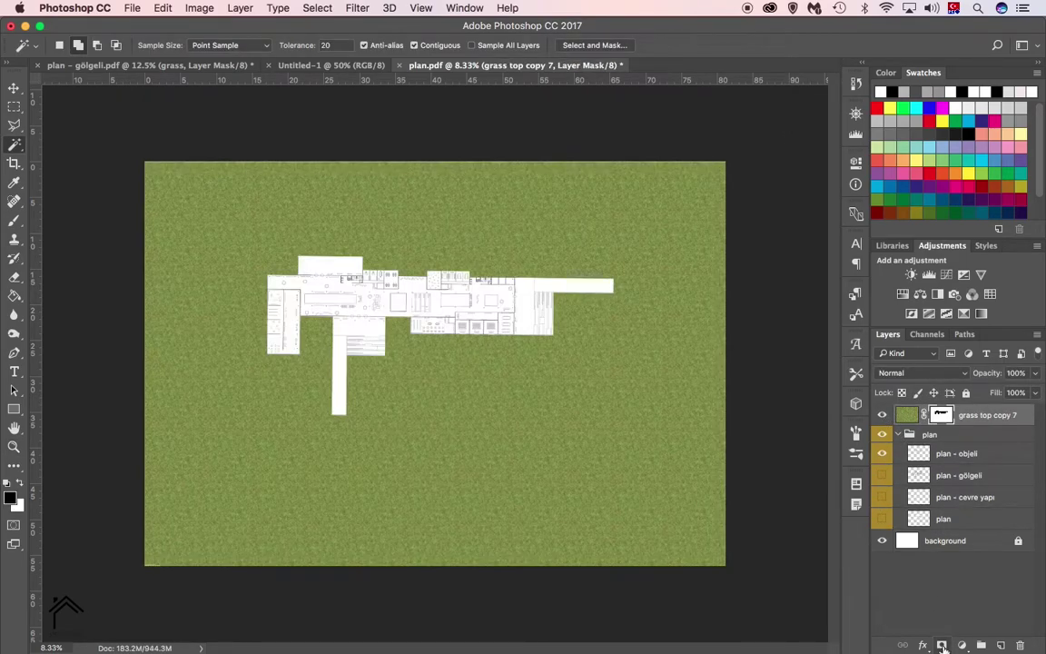
- Group the masked grass as çim and fill the group mask with black
click(980, 645)
text(çim)
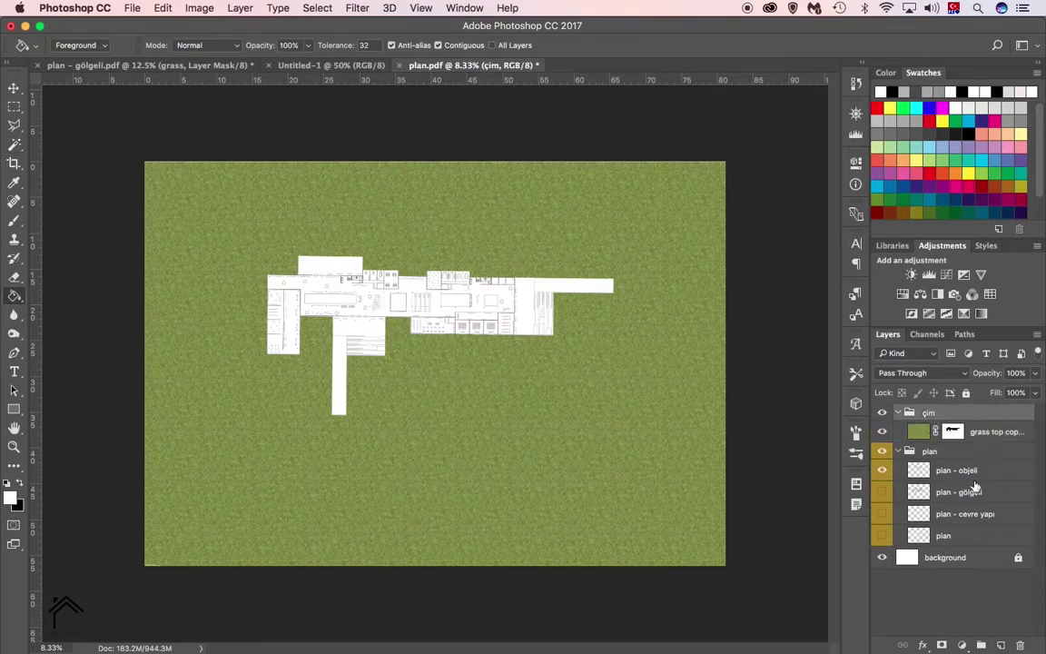
click(941, 646)
click(692, 432)
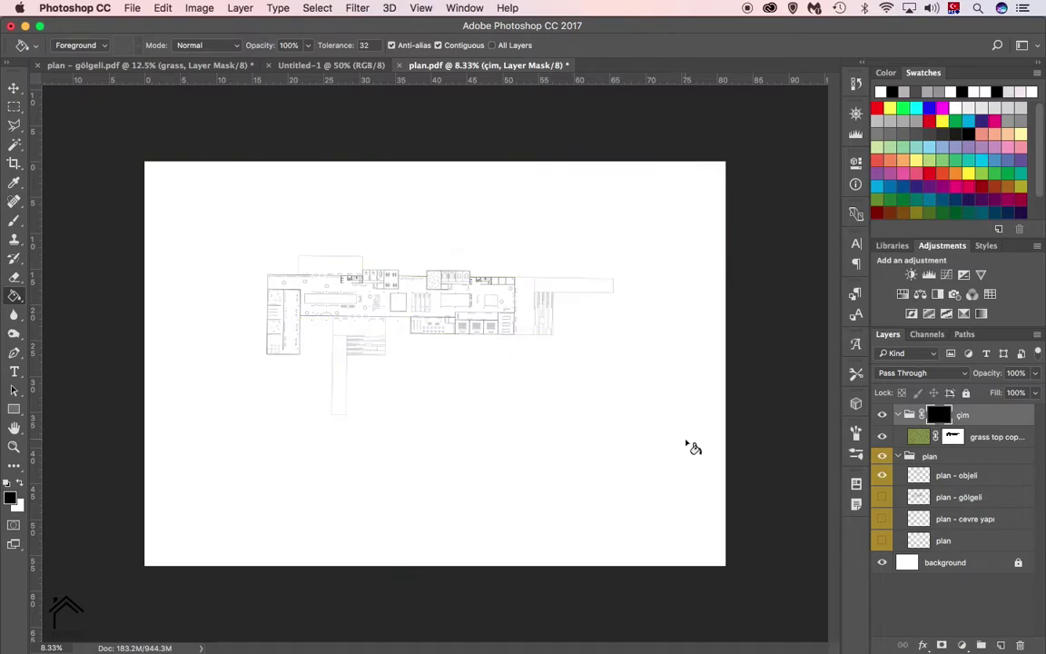
key(z)
click(396, 310)
click(282, 367)
click(103, 315)
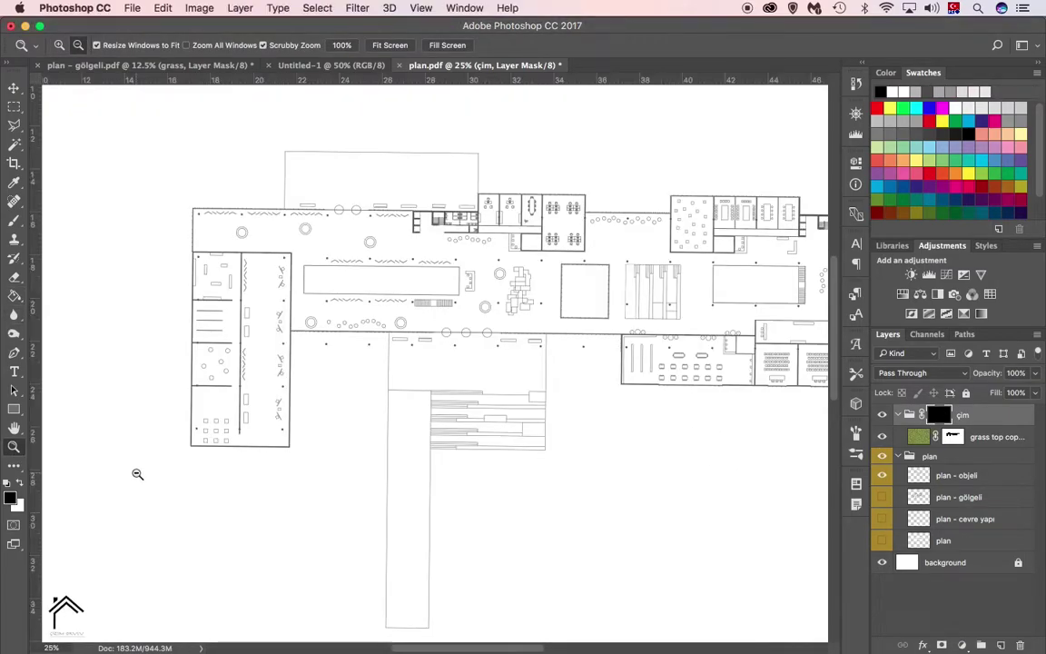
- Lower the brush opacity and paint grass into the çim mask at the lower-left and upper-left of the plan
click(76, 47)
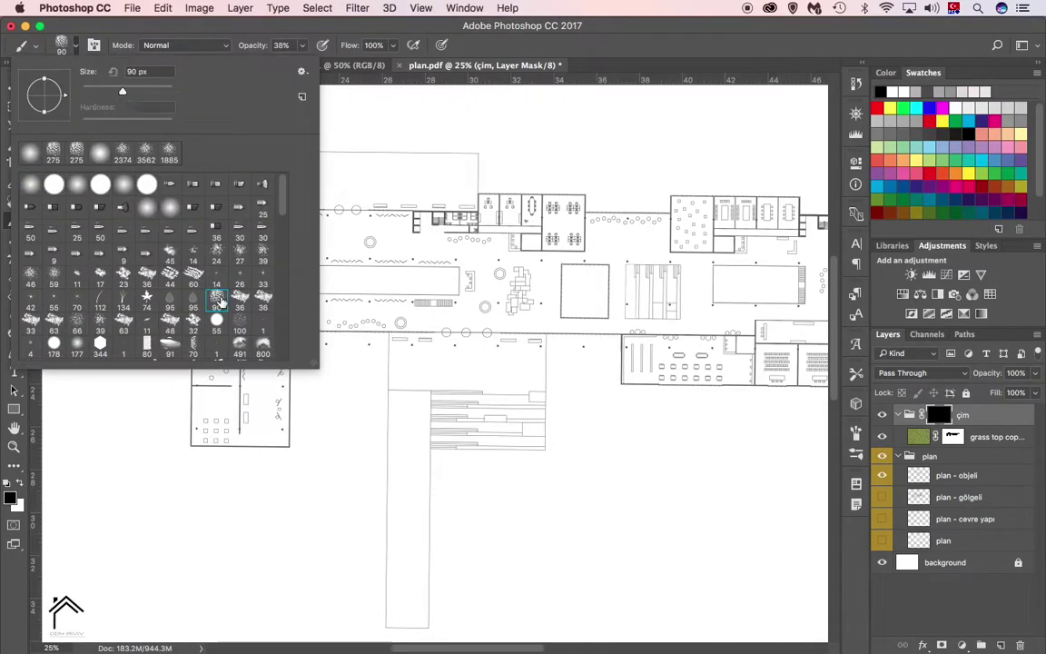
drag(304, 46, 292, 69)
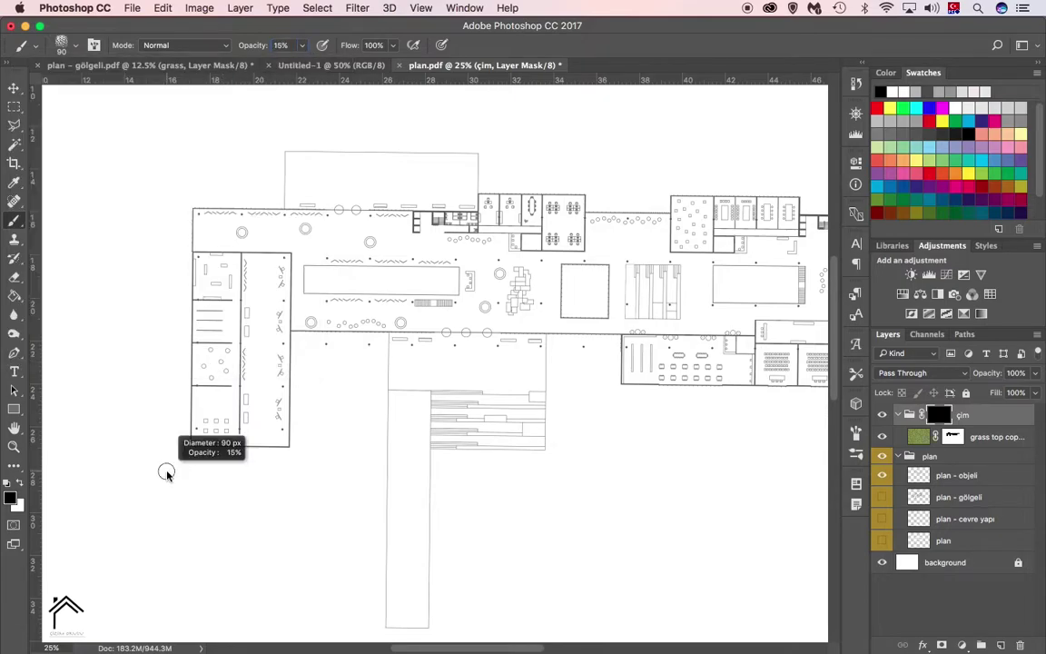
drag(268, 454, 327, 381)
scroll(363, 409, right, 5)
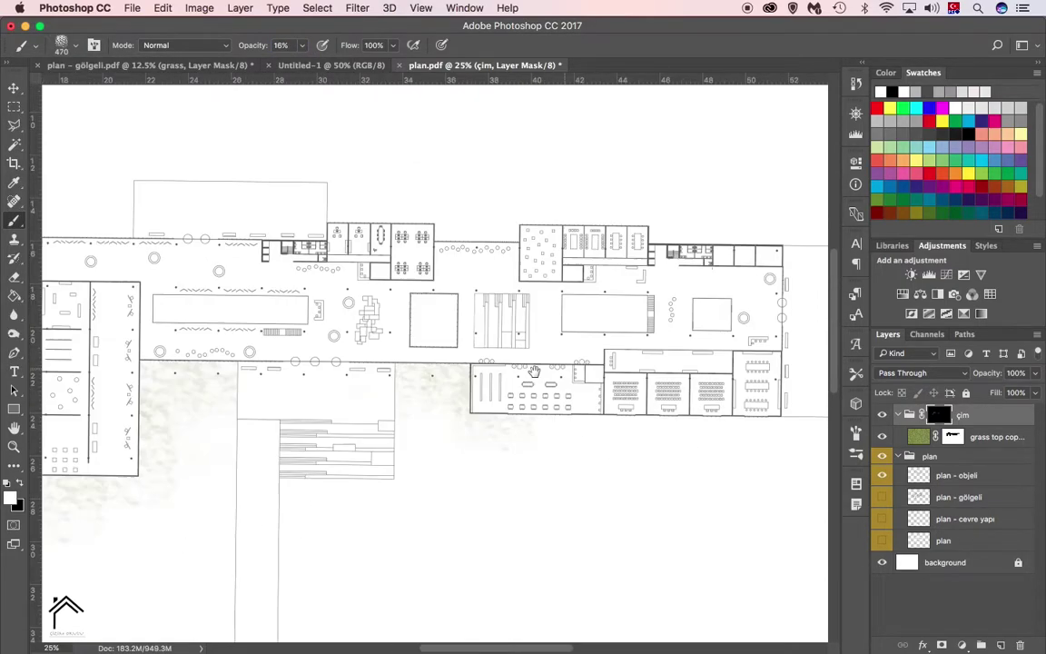
drag(509, 427, 531, 423)
scroll(273, 390, left, 5)
scroll(272, 390, down, 1)
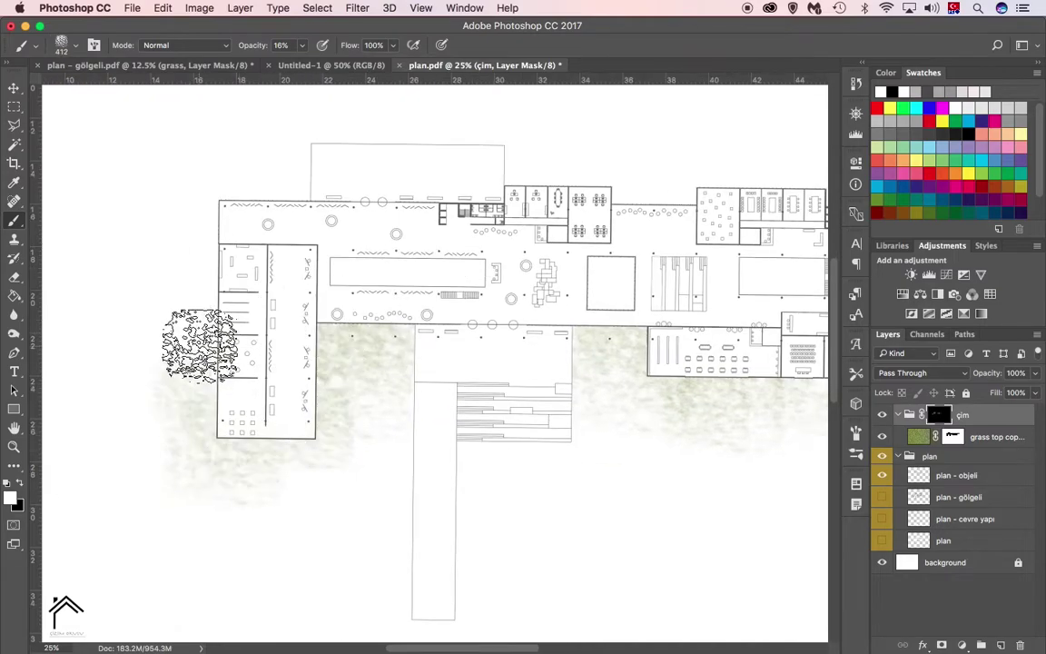
mouse_move(193, 338)
mouse_down()
mouse_move(292, 187)
mouse_move(592, 182)
mouse_up()
- Paint grass around the right-hand wing, then spread lighter grass more widely around the plan
scroll(339, 234, up, 2)
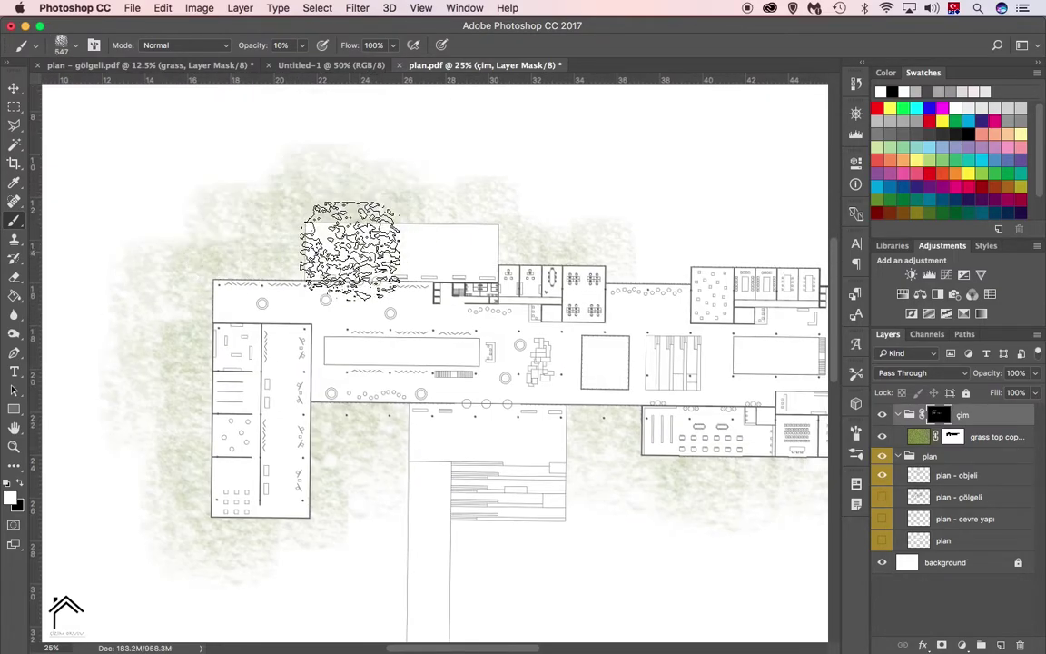
scroll(491, 234, right, 5)
scroll(638, 244, right, 5)
drag(612, 245, 579, 455)
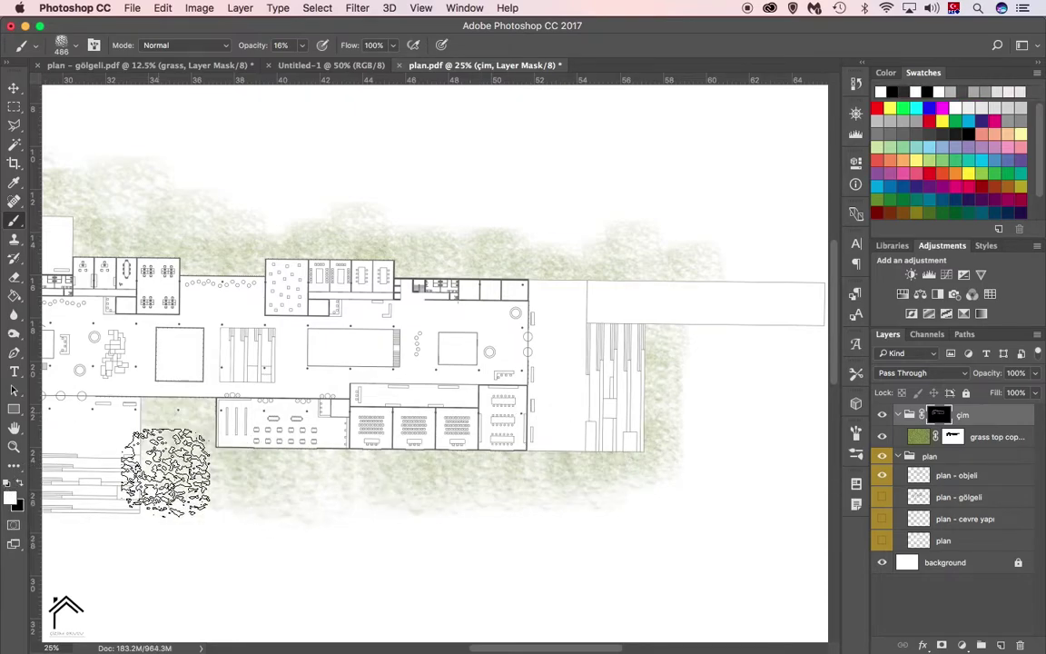
scroll(315, 455, down, 2)
scroll(316, 455, left, 4)
key(z)
alt+click(503, 394)
key(b)
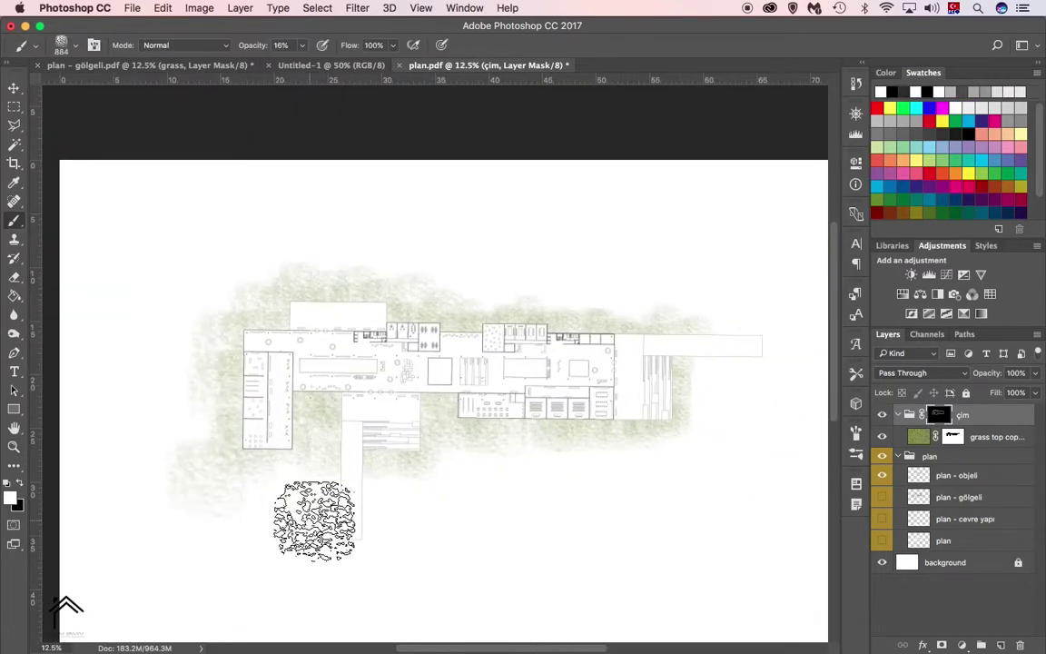
drag(311, 519, 805, 459)
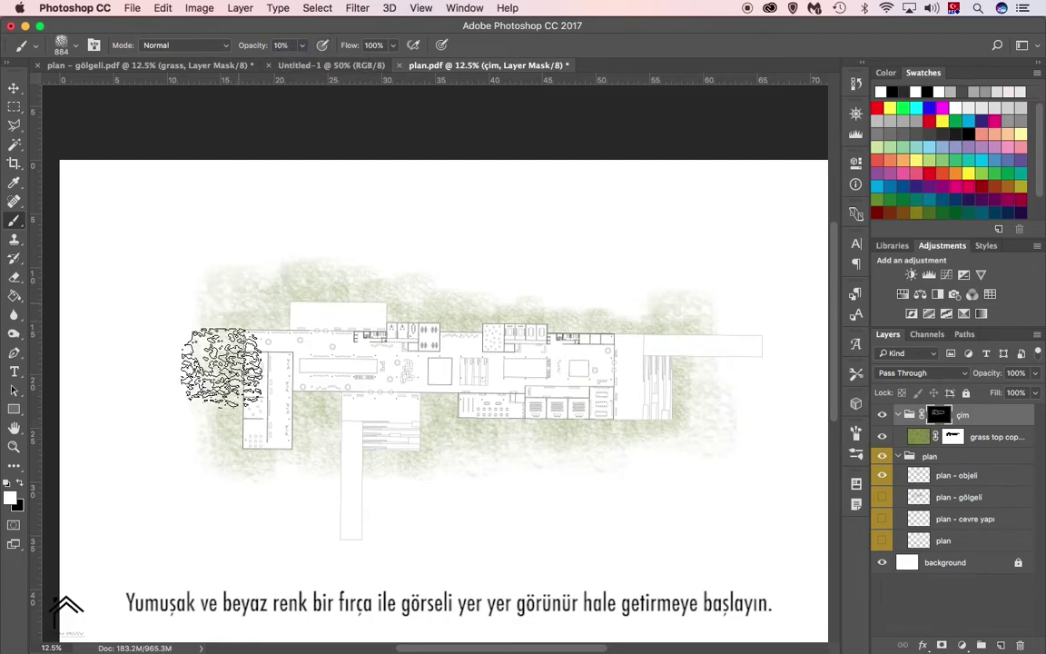
mouse_move(220, 368)
mouse_down()
mouse_move(199, 490)
mouse_move(245, 292)
mouse_move(536, 327)
mouse_move(695, 434)
mouse_move(572, 455)
mouse_move(432, 532)
mouse_up()
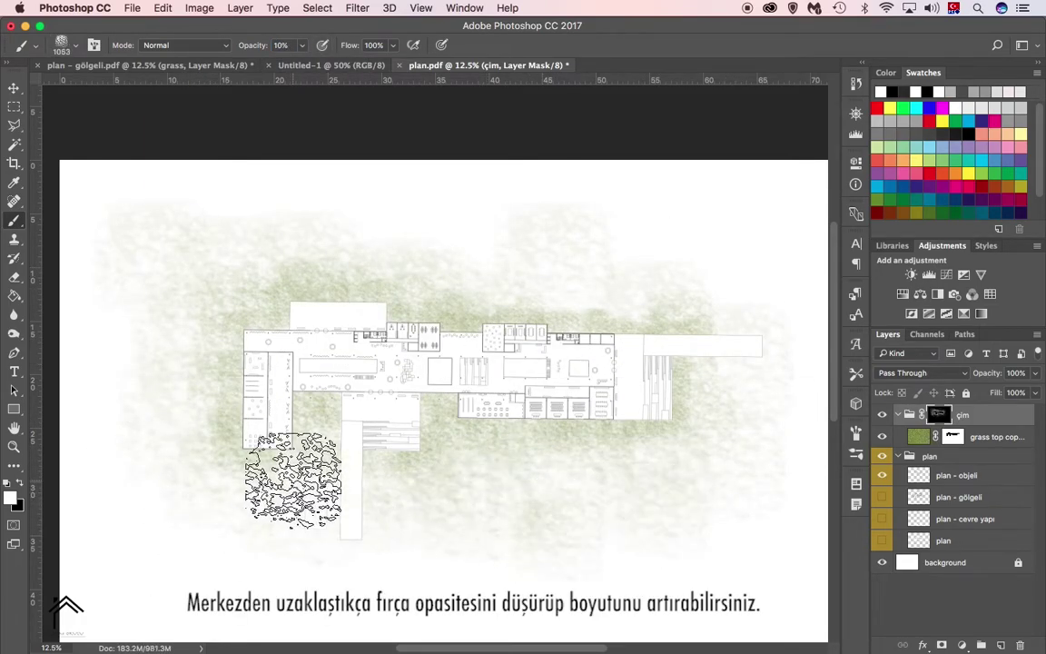
mouse_move(293, 479)
mouse_down()
mouse_move(572, 303)
mouse_move(504, 470)
mouse_up()
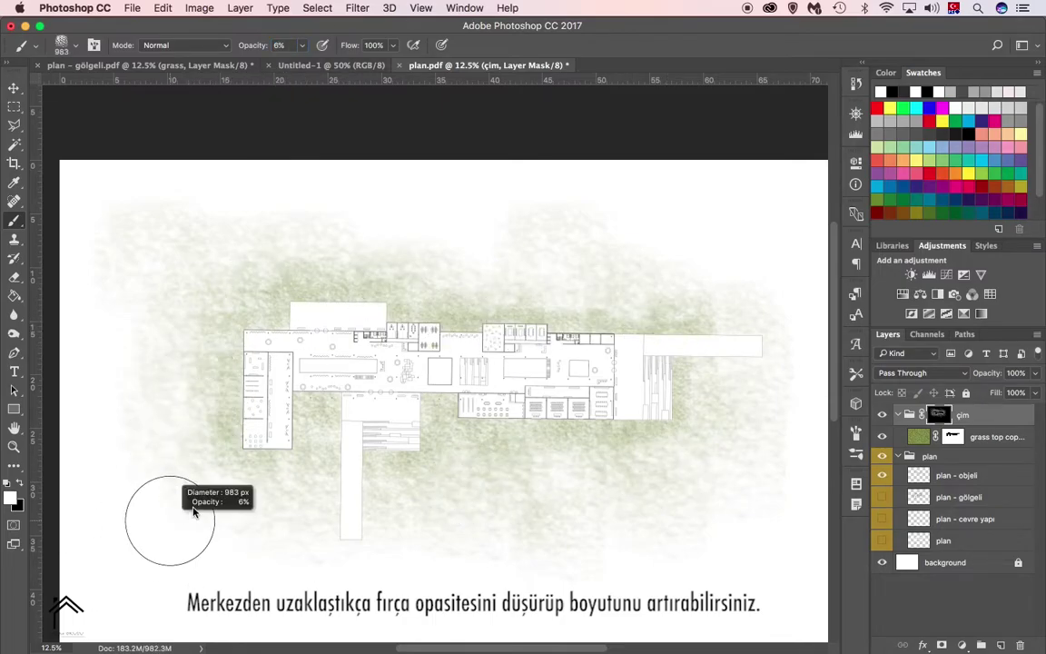
- With an enlarged brush, paint faint grass into the outer areas toward the right side
drag(193, 511, 273, 511)
scroll(477, 533, down, 2)
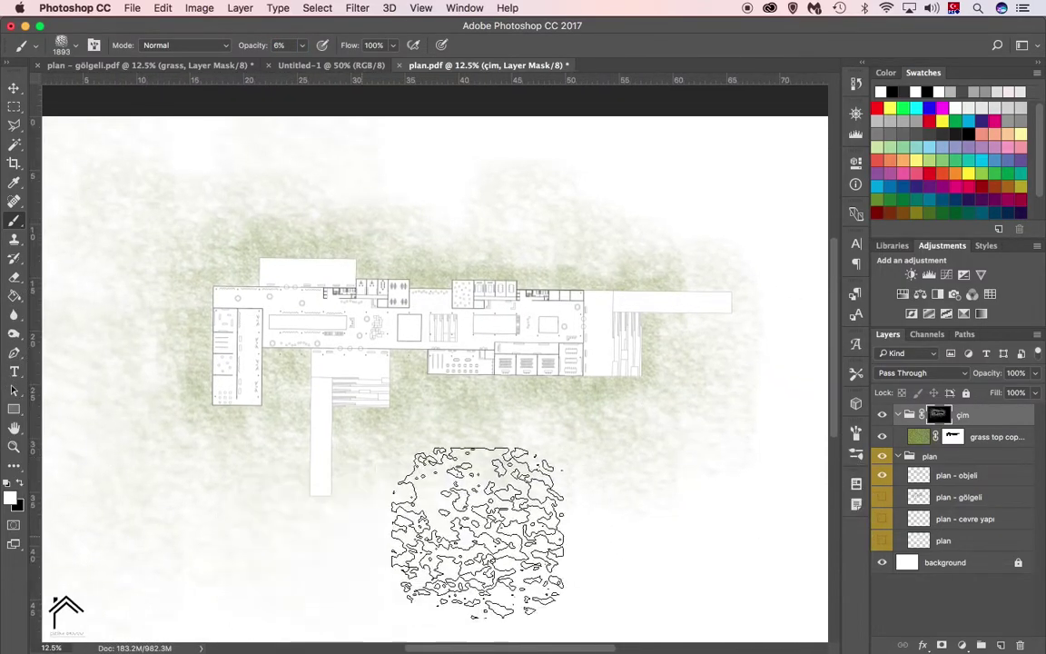
mouse_move(477, 533)
mouse_down()
mouse_move(625, 504)
mouse_move(572, 175)
mouse_up()
scroll(268, 478, up, 2)
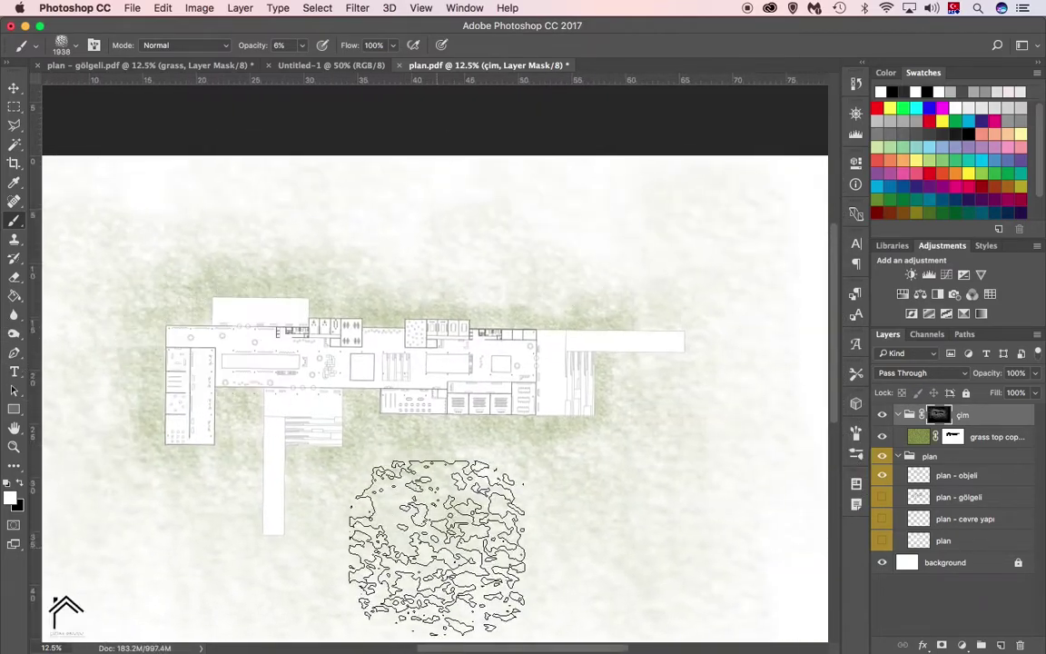
scroll(437, 545, down, 2)
scroll(437, 545, left, 2)
click(956, 475)
- Set plan - objeli opacity to 20% and show the plan - gölgeli, plan - cevre yapı and plan layers
click(1012, 372)
text(20)
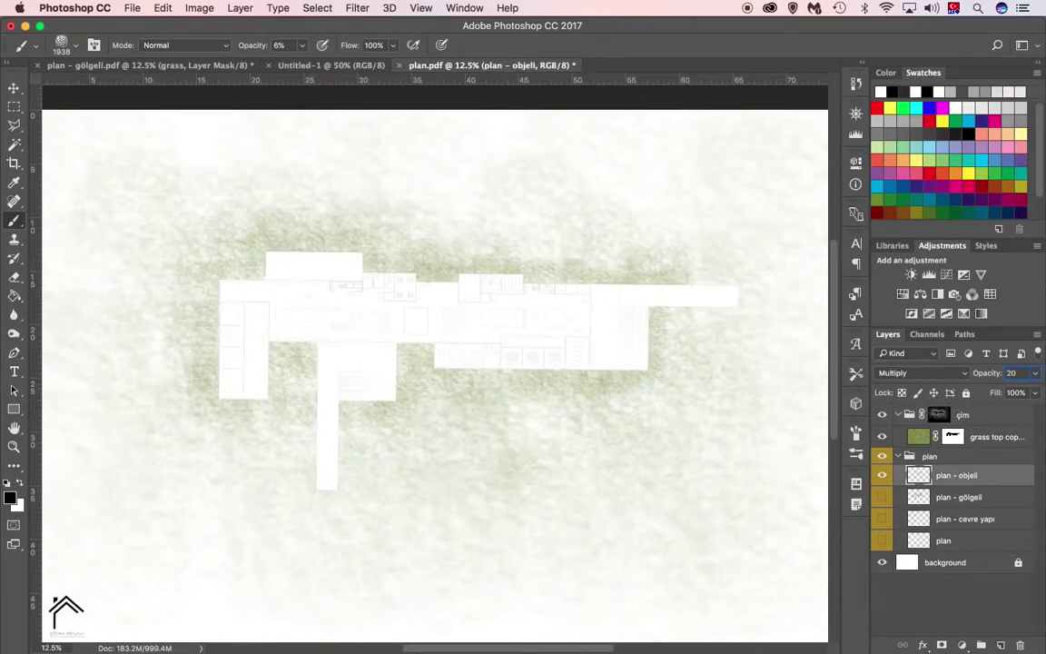
drag(885, 505, 881, 542)
- Select the çim mask with a 10% brush and move around the upper part of the plan
click(938, 415)
key(1)
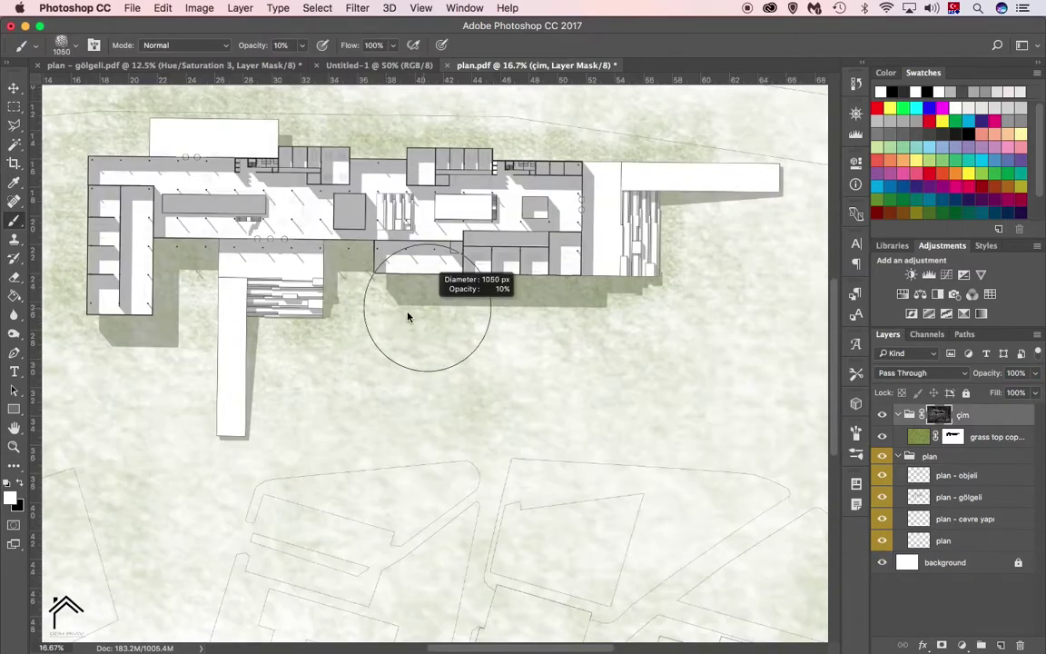
scroll(259, 325, left, 4)
scroll(259, 325, up, 2)
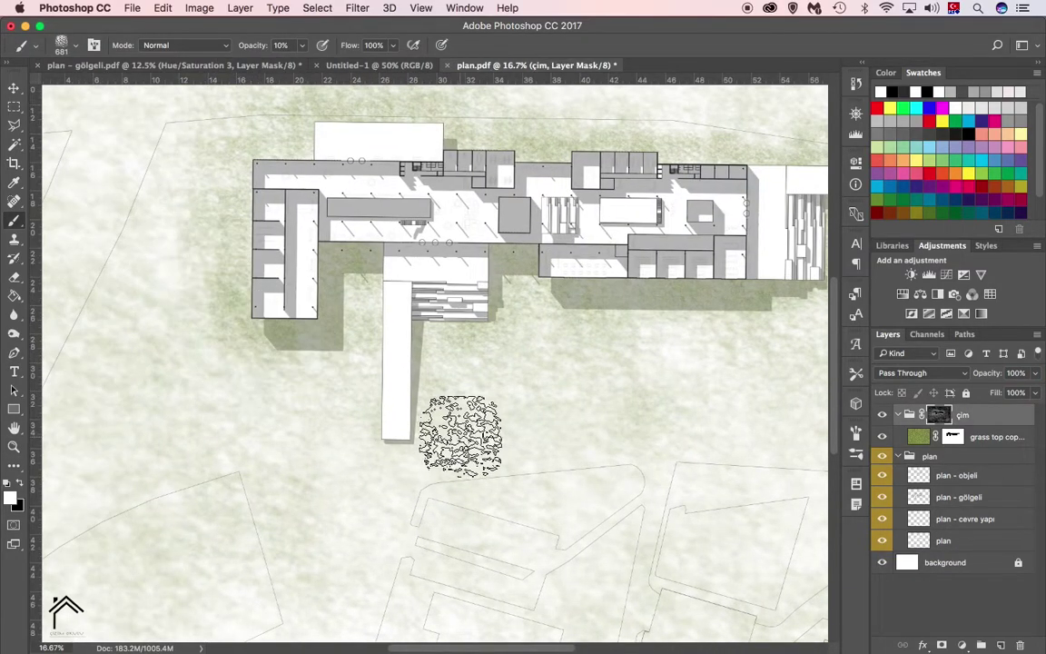
scroll(368, 318, up, 2)
scroll(273, 345, up, 2)
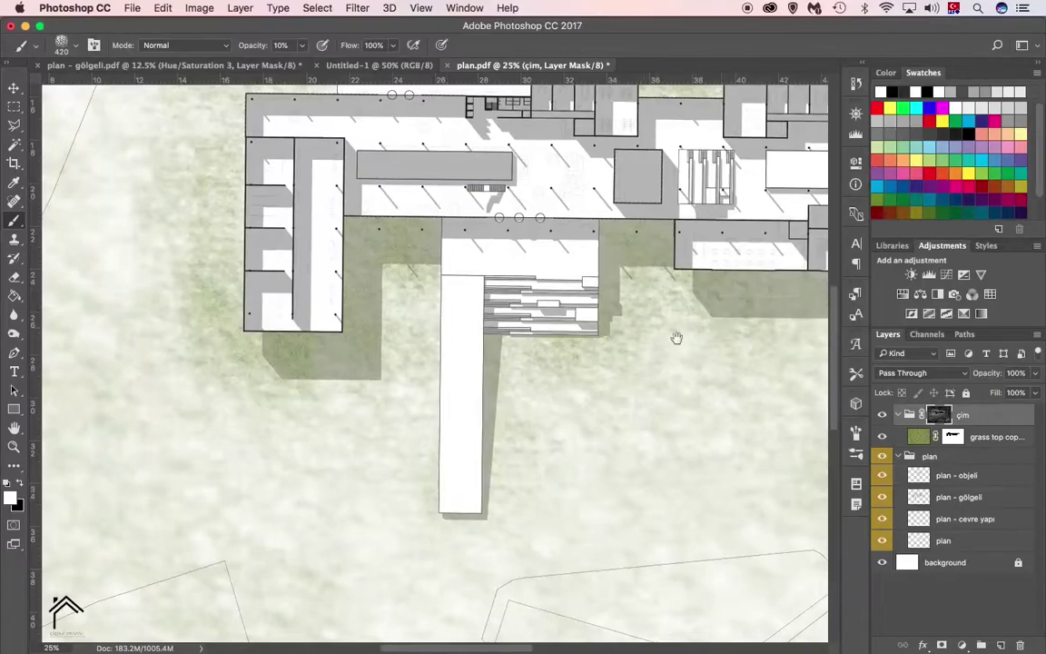
scroll(746, 350, right, 5)
scroll(746, 349, up, 1)
scroll(443, 478, right, 5)
scroll(443, 479, up, 3)
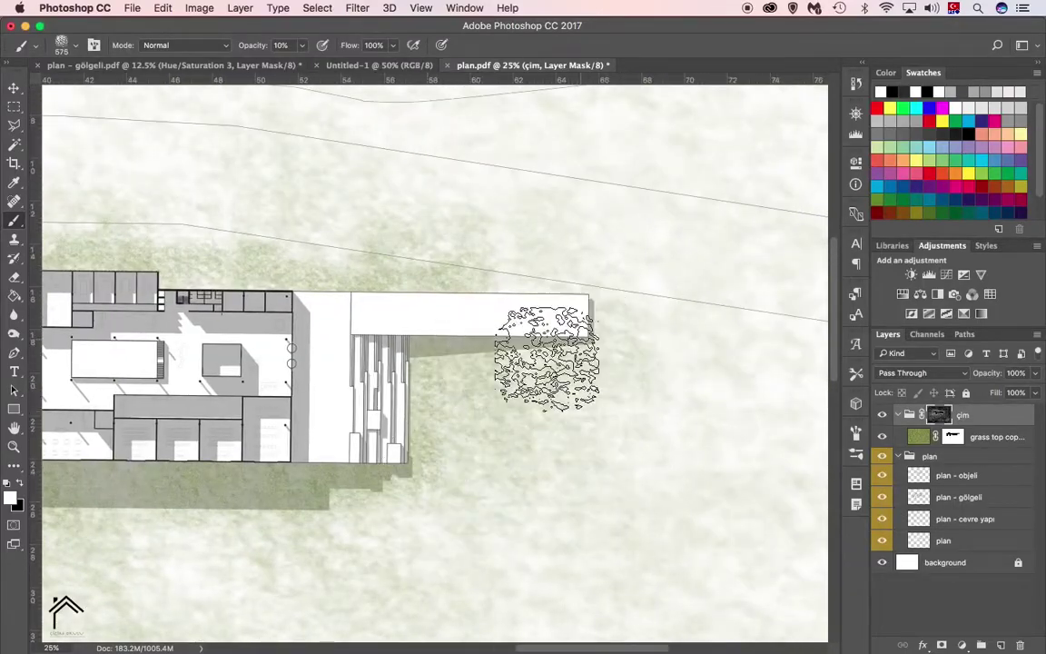
scroll(443, 199, left, 2)
scroll(478, 290, left, 4)
scroll(478, 290, up, 1)
- With a slightly smaller brush, blend more faint grass into the areas around the building
drag(479, 290, 458, 299)
scroll(374, 303, down, 2)
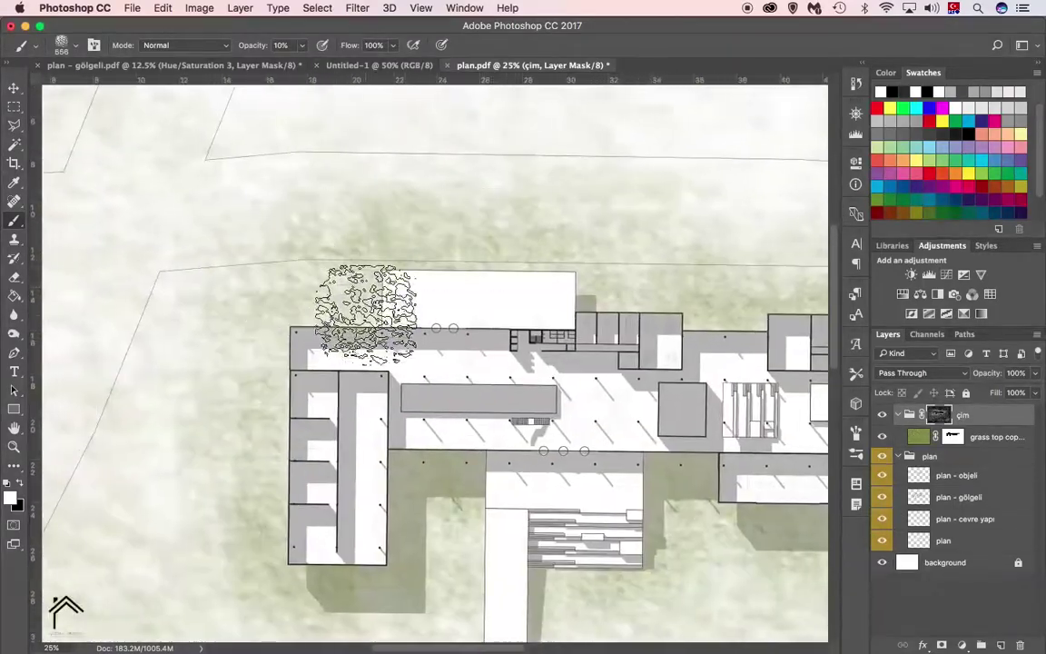
scroll(210, 397, down, 5)
scroll(291, 467, up, 3)
key(z)
scroll(568, 413, down, 2)
scroll(568, 413, right, 2)
key(b)
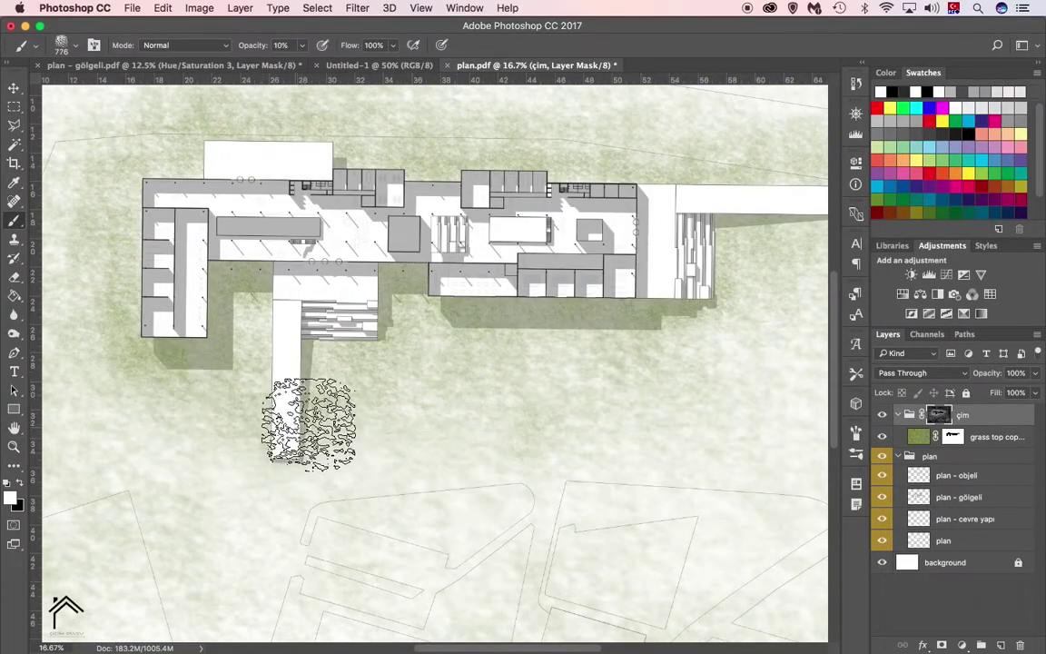
scroll(467, 420, right, 3)
scroll(467, 421, up, 1)
scroll(560, 454, right, 2)
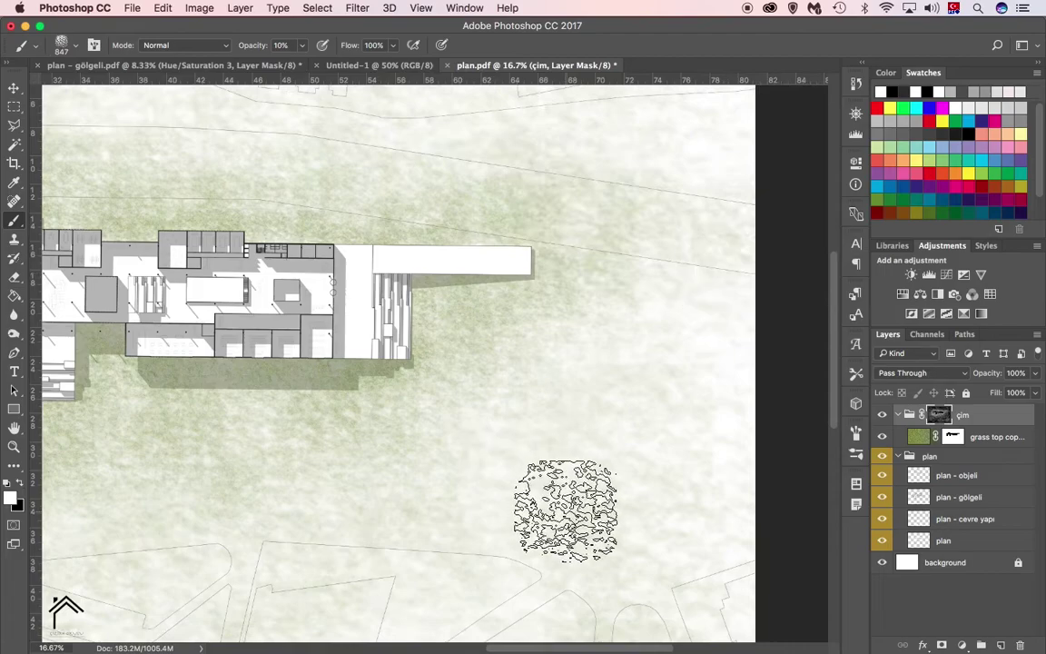
scroll(373, 373, left, 5)
scroll(378, 397, up, 3)
scroll(332, 423, down, 3)
- Place the forest top 2 image, scaled and positioned at the top-left of the canvas
key(z)
alt+click(339, 455)
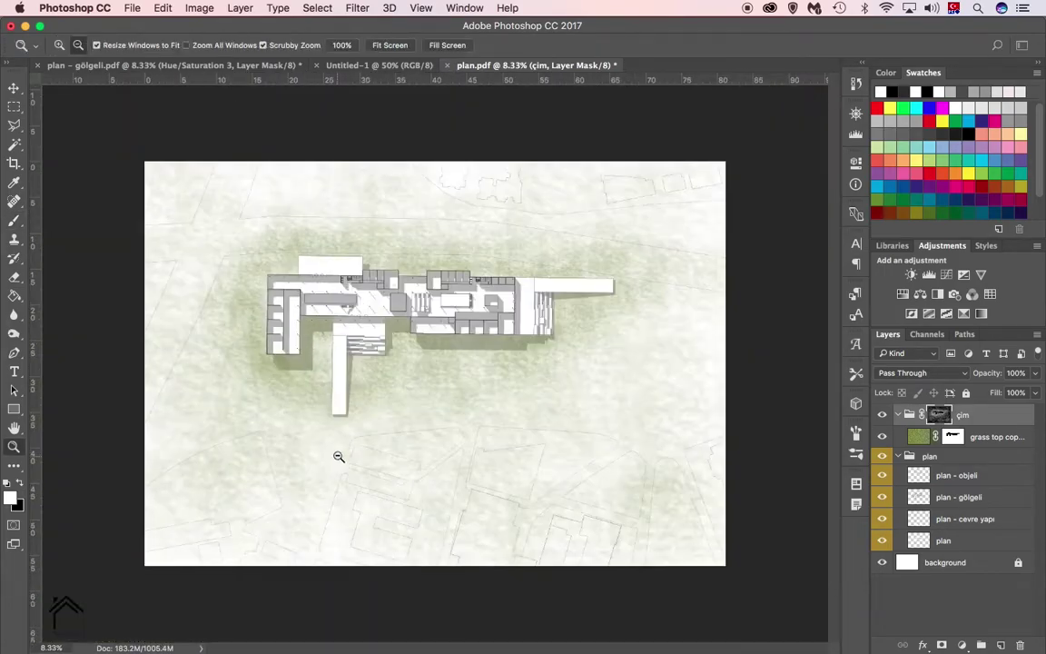
click(187, 630)
drag(422, 287, 482, 215)
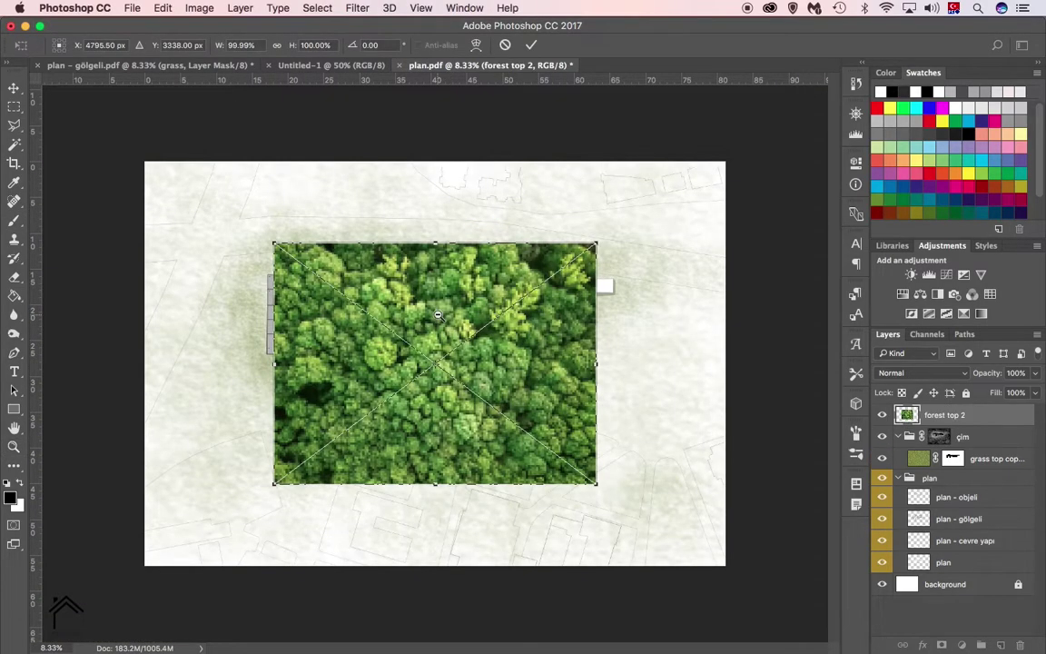
drag(275, 240, 373, 315)
drag(449, 408, 221, 254)
drag(370, 330, 404, 353)
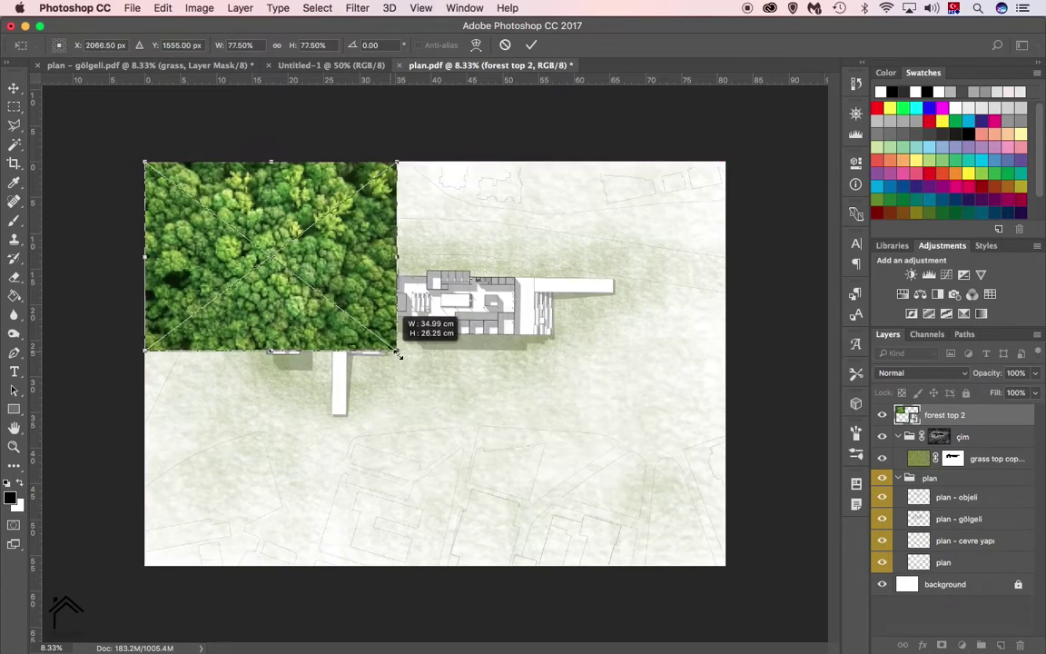
key(Return)
- Rasterize the forest layer and add a horizontally flipped copy to its right
key(v)
right_click(945, 415)
click(866, 269)
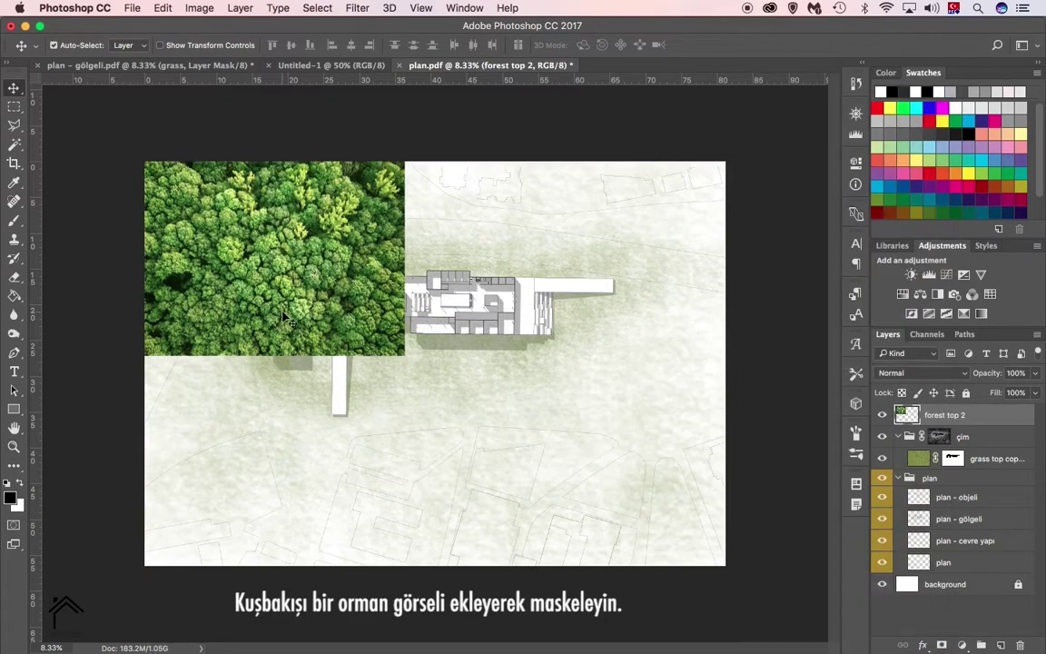
drag(255, 272, 514, 273)
right_click(499, 304)
click(501, 306)
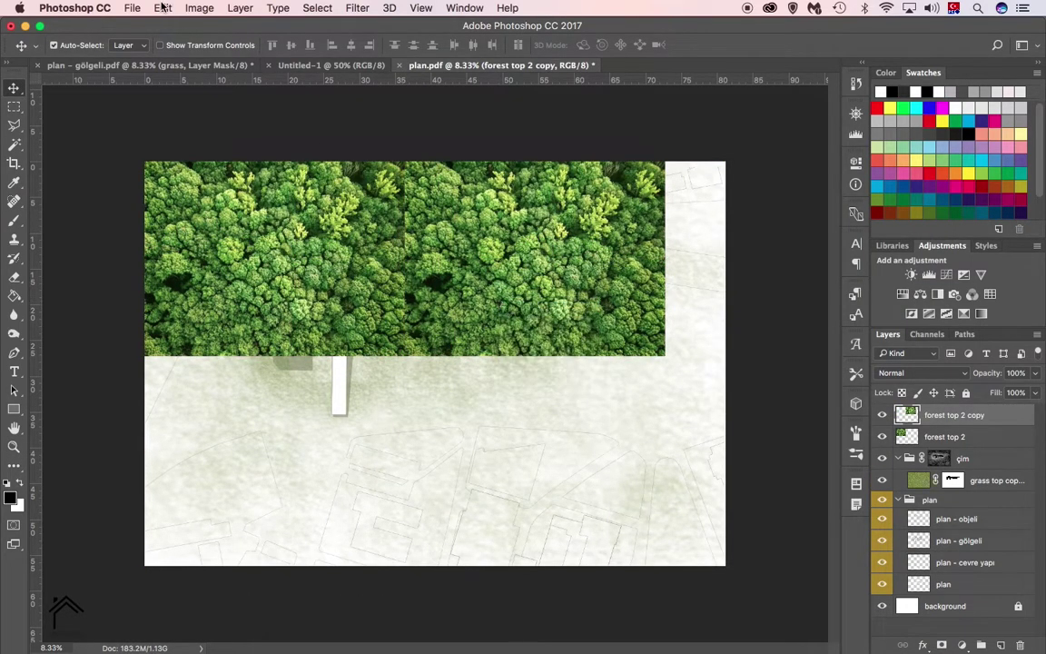
click(162, 8)
click(380, 497)
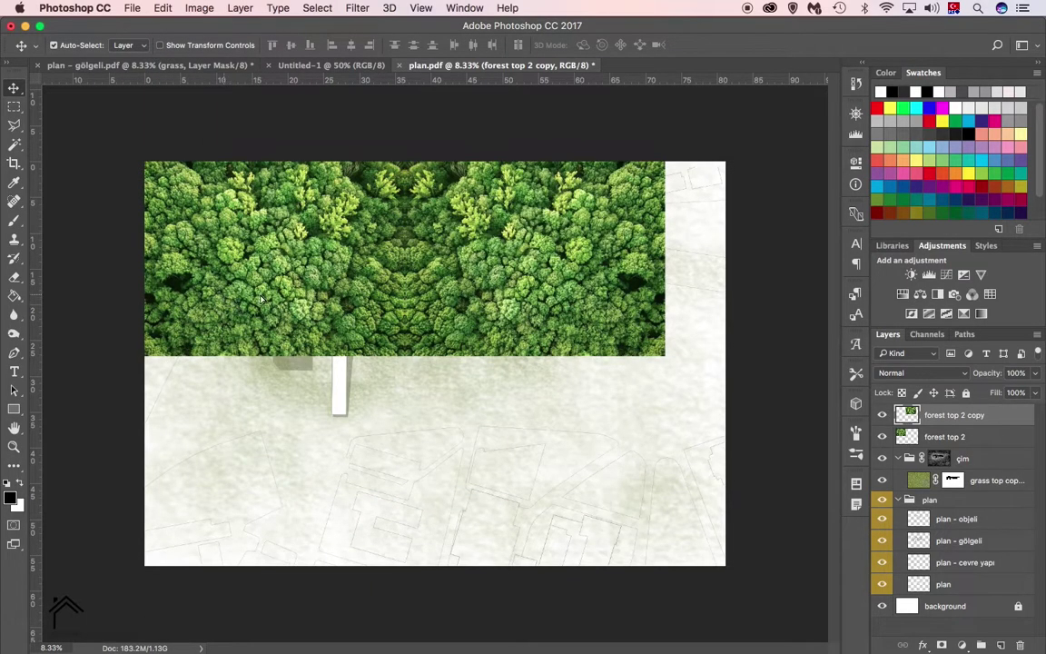
- Duplicate the forest band downward and flip the lower copy vertically
drag(260, 299, 747, 282)
drag(581, 389, 535, 415)
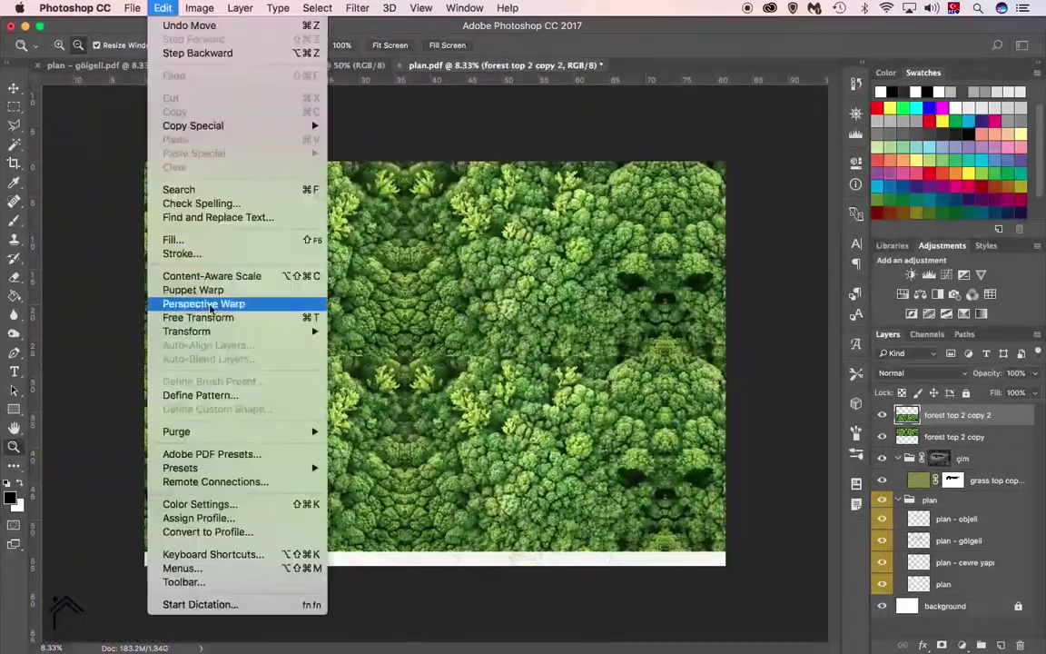
click(369, 505)
- Position the last forest copy and merge all forest copies into one layer
drag(372, 606, 372, 606)
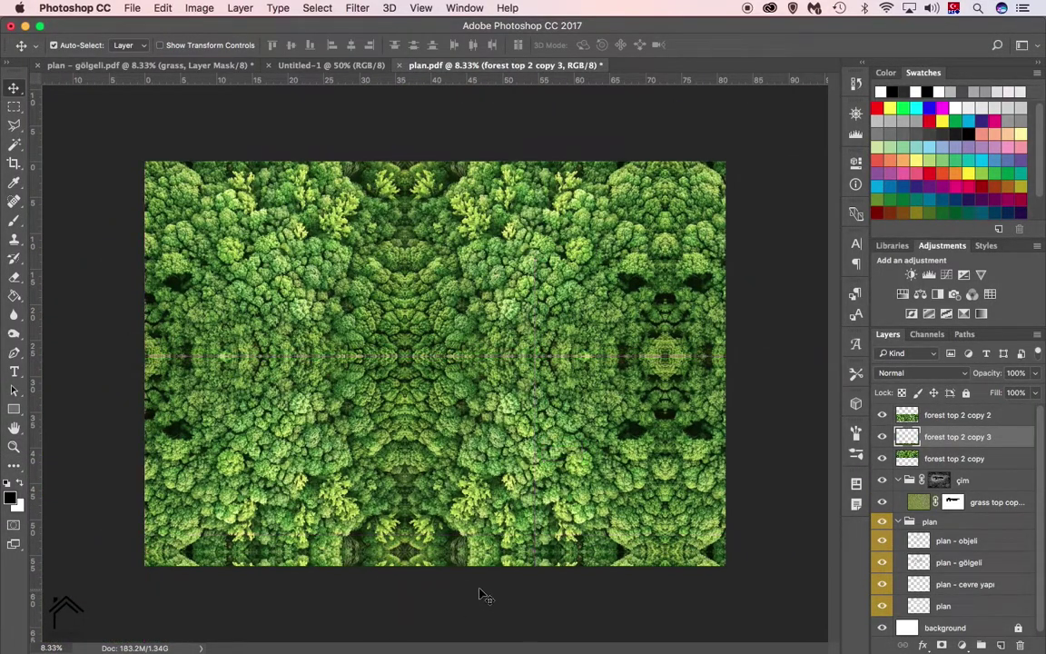
shift+click(957, 414)
right_click(926, 414)
click(803, 555)
- Mask the forest layer so it is hidden over the building footprint, using the inverted grass-mask selection
click(963, 645)
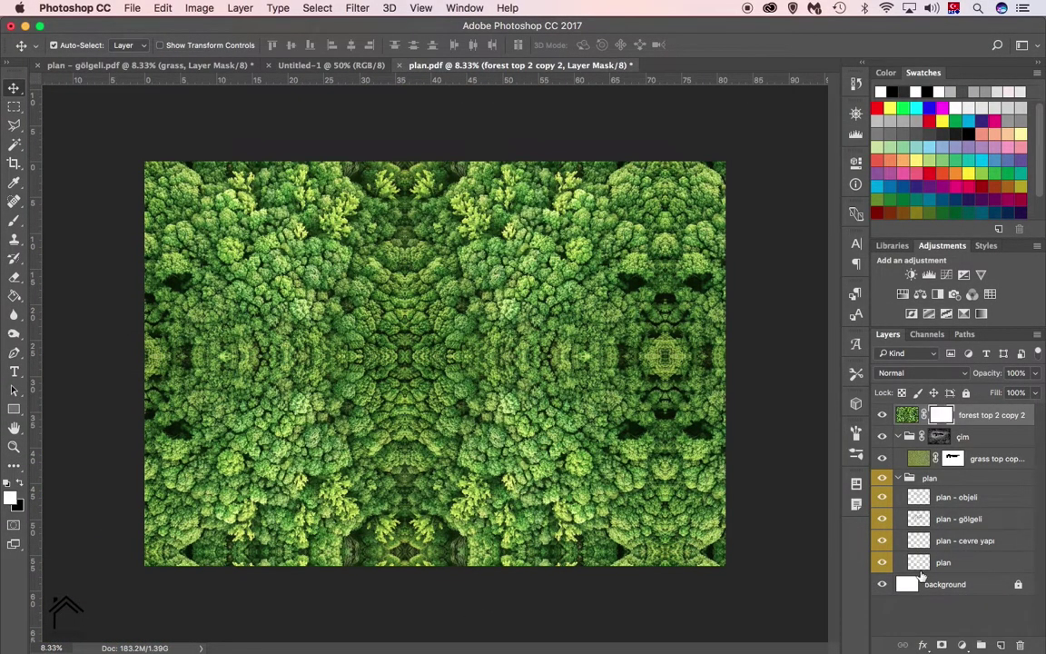
super+click(953, 459)
key(g)
click(318, 8)
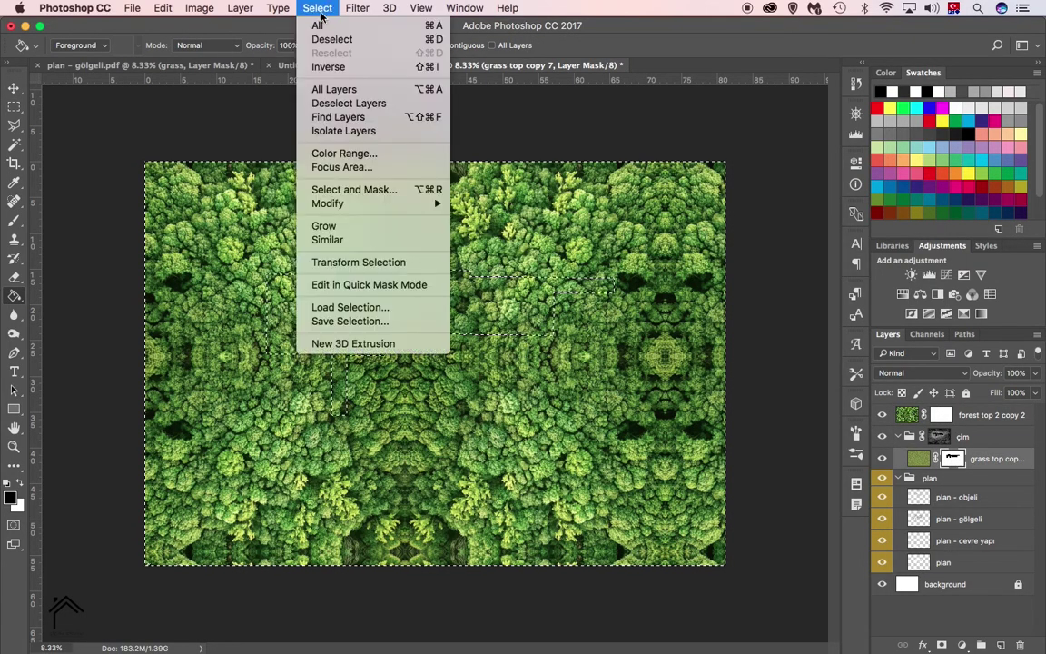
click(328, 66)
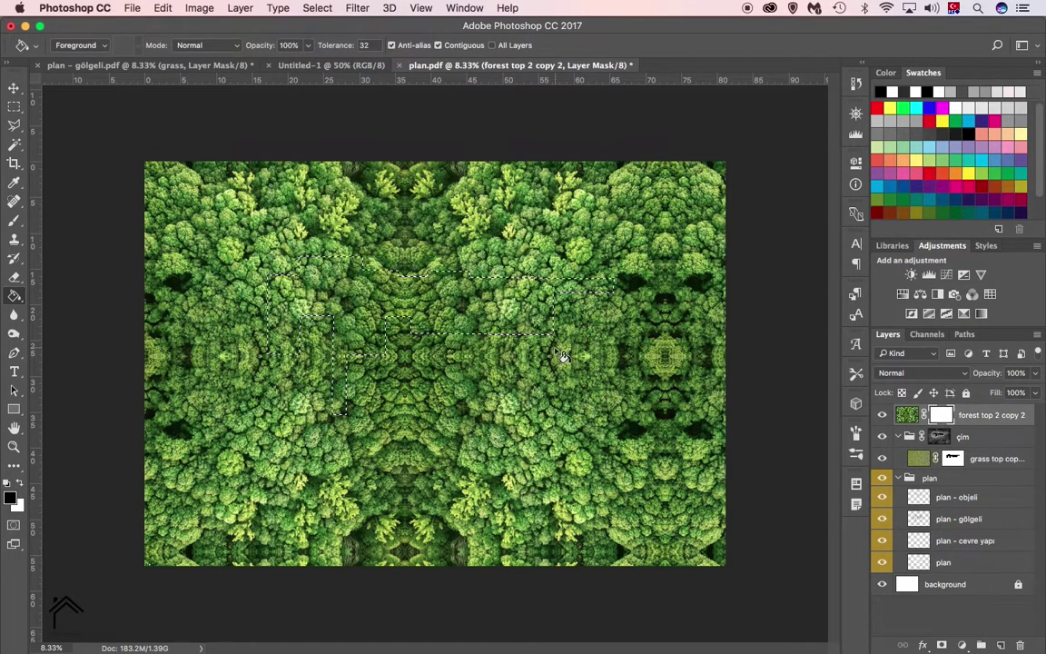
click(502, 317)
- Put the forest layer in a masked group named ağaç and label the layer green
click(981, 644)
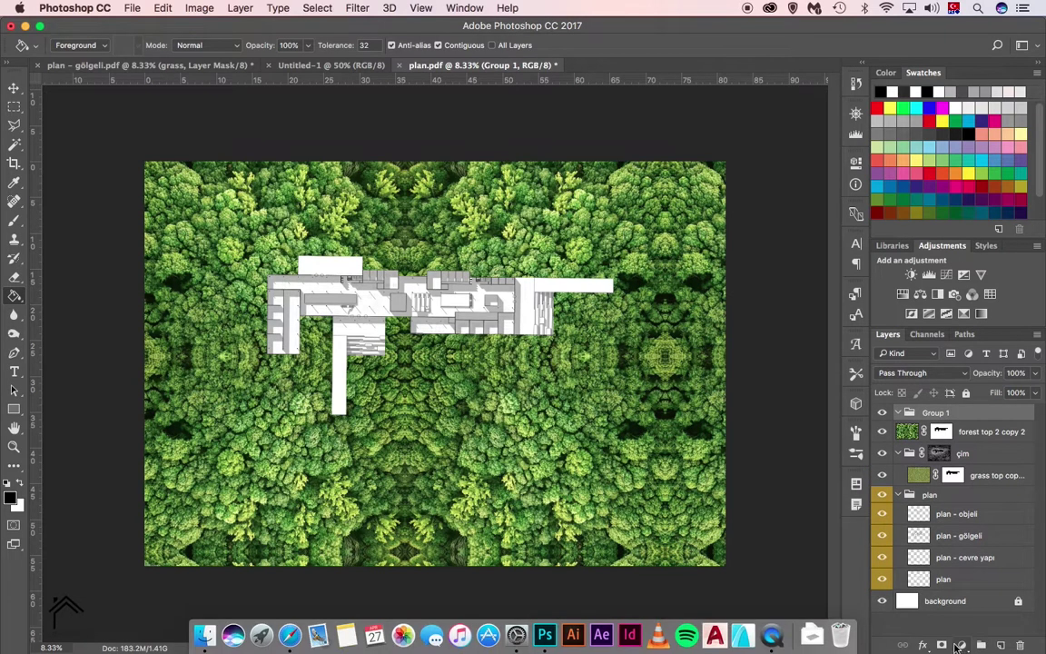
click(942, 644)
double_click(969, 415)
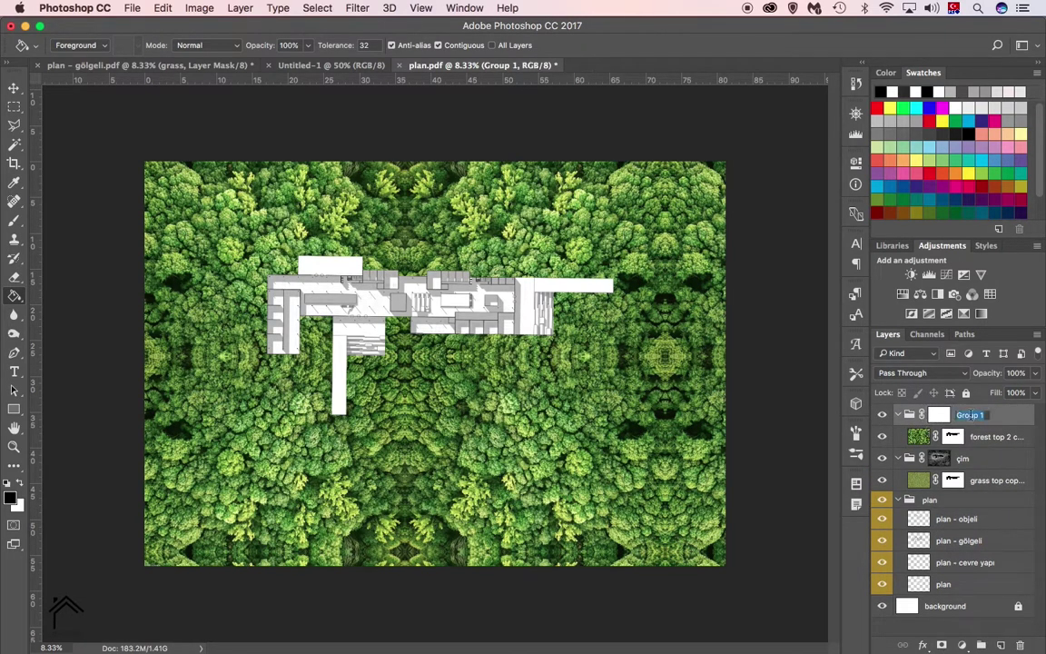
text(ağaç)
key(Return)
right_click(918, 435)
click(736, 593)
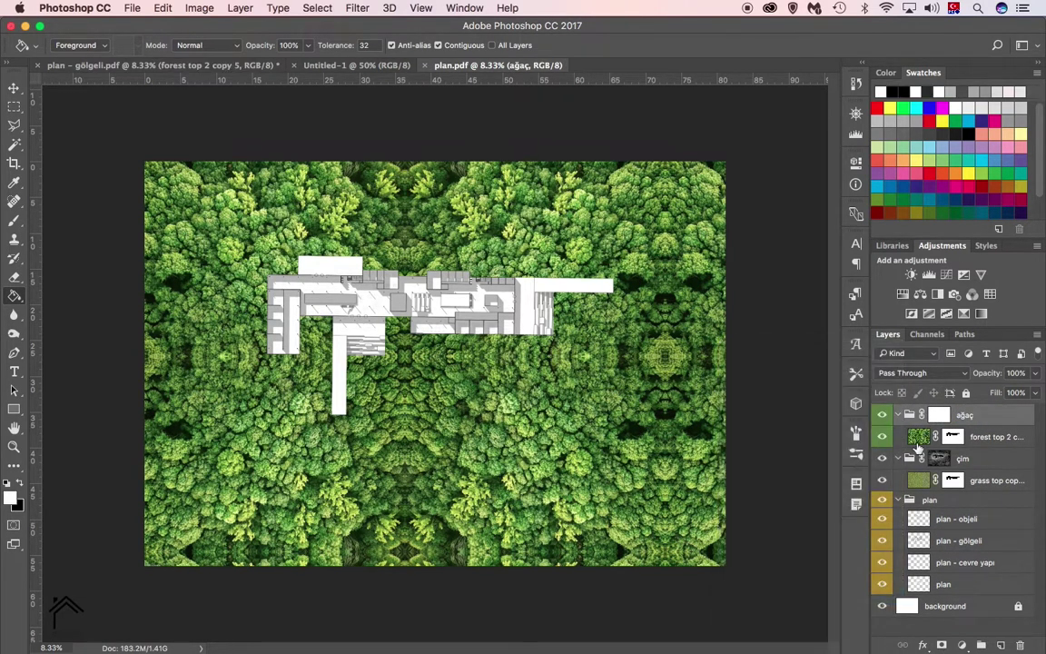
- Fill the ağaç group mask with black to hide the forest
text(50)
key(Return)
click(941, 415)
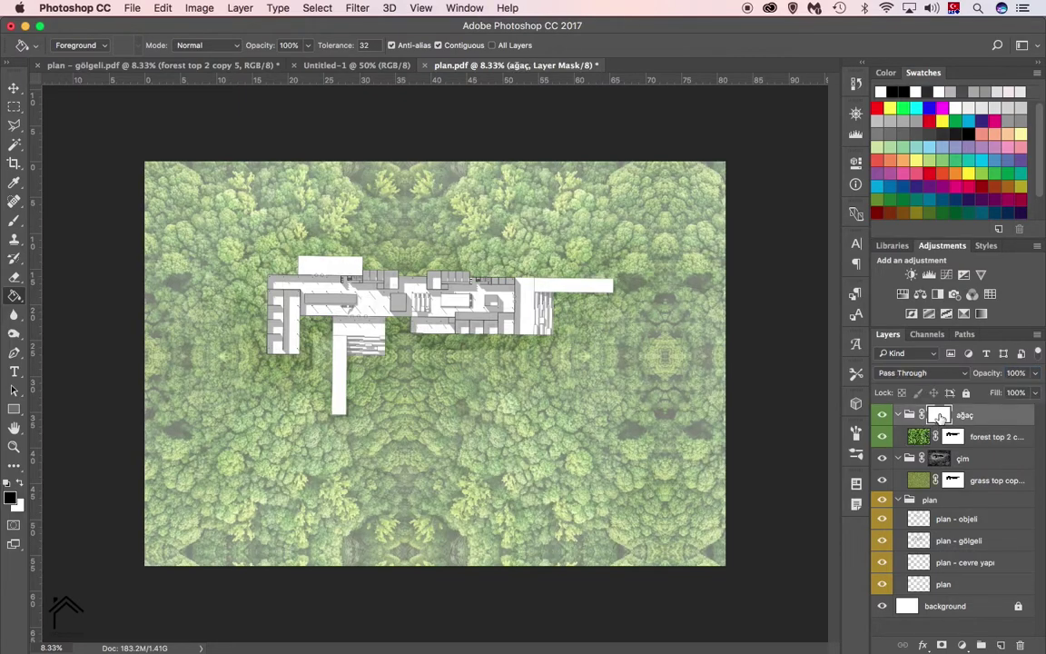
click(582, 404)
scroll(575, 402, up, 1)
- Set up a hard round brush at 100% opacity on the ağaç group mask
key(b)
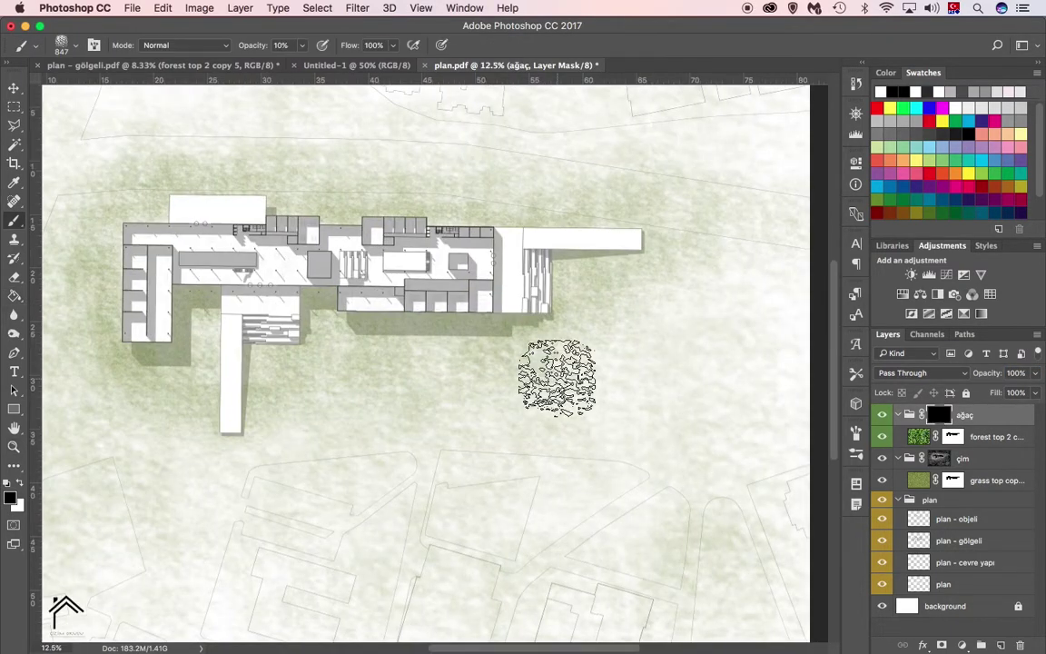
click(77, 46)
click(303, 45)
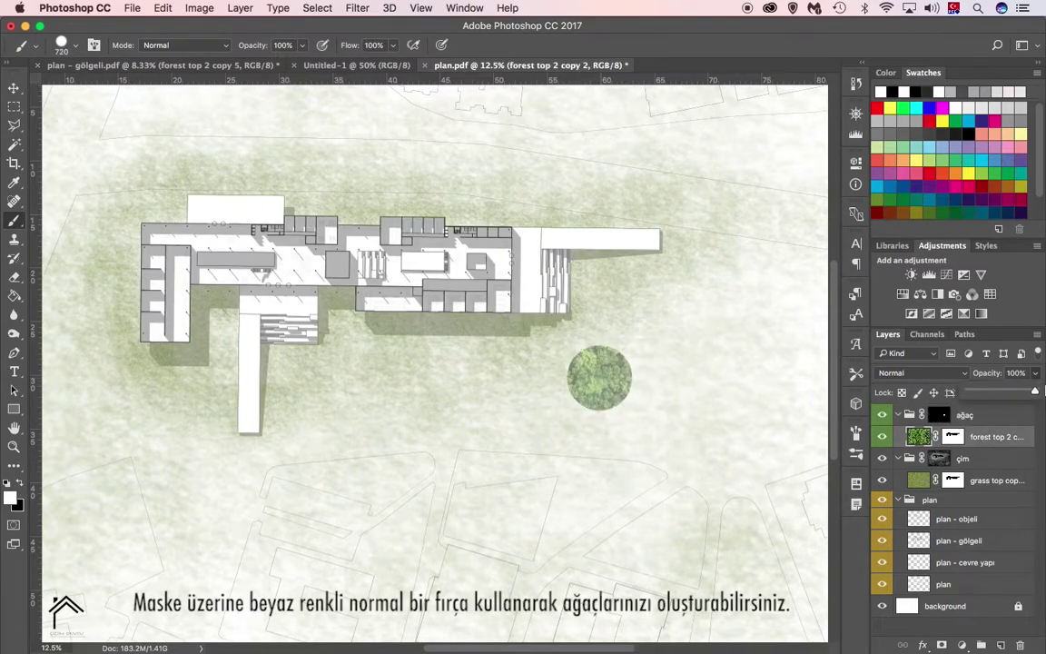
click(940, 414)
- Paint white tree canopies around the building, below it and on the right
click(741, 331)
click(508, 367)
click(651, 435)
click(490, 385)
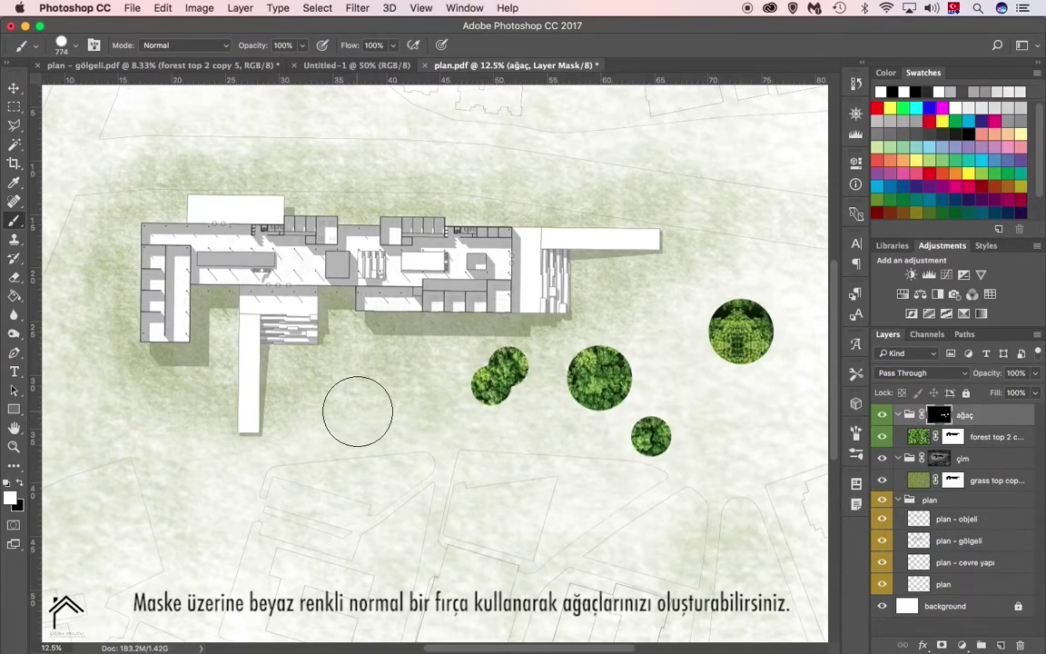
scroll(545, 372, right, 5)
click(570, 366)
scroll(570, 347, down, 4)
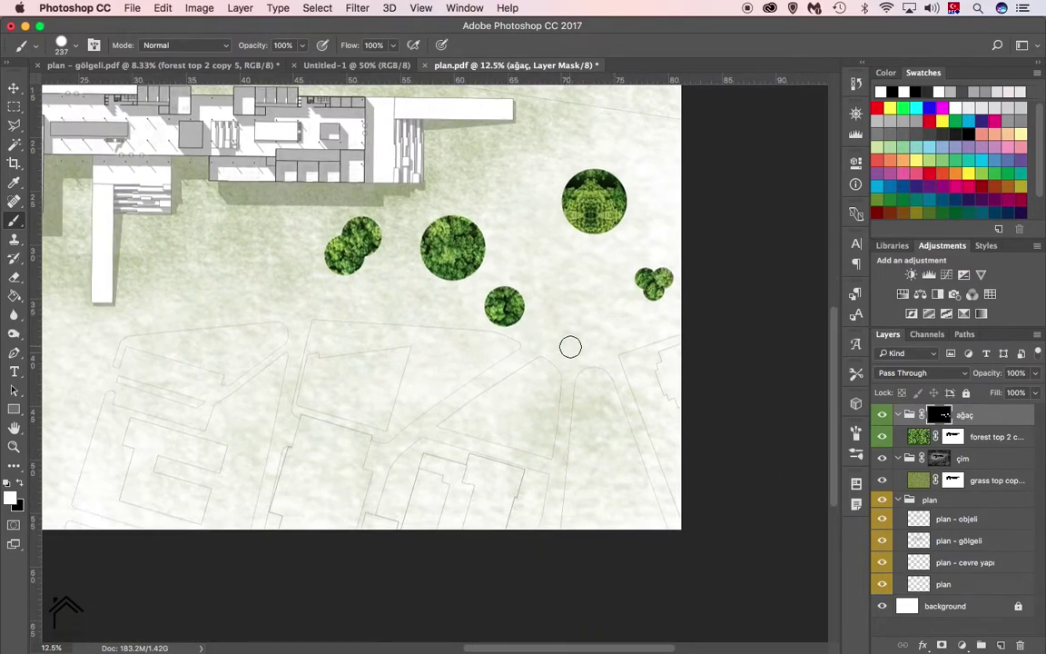
scroll(257, 364, left, 5)
scroll(257, 364, up, 1)
click(365, 317)
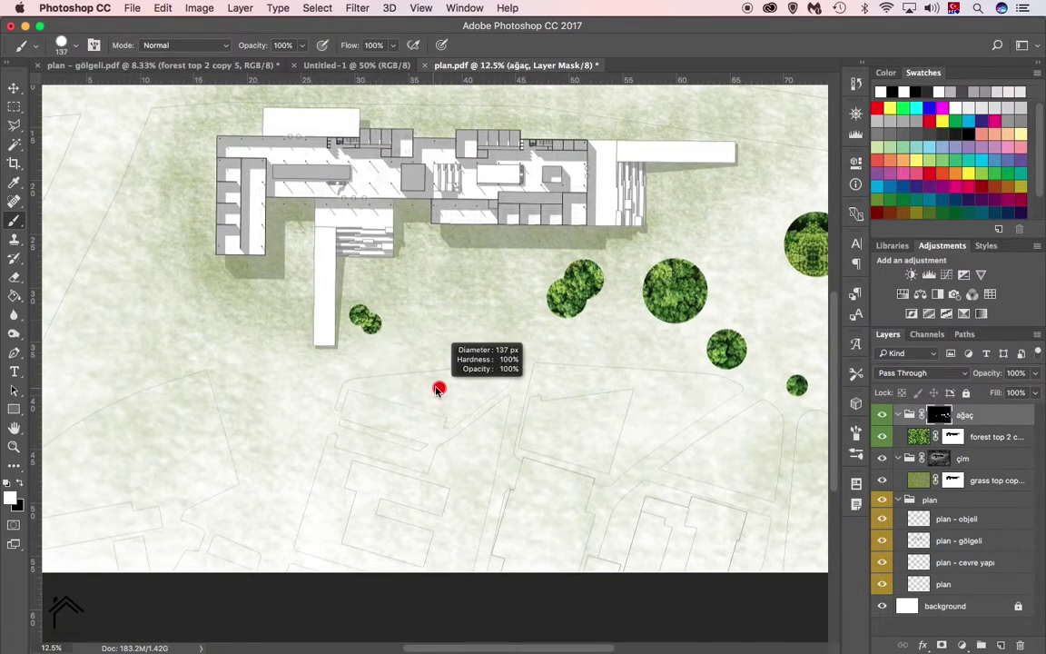
click(513, 258)
click(520, 298)
- Reveal a row of trees on the left side and a small tree near the top edge
scroll(363, 345, left, 5)
click(227, 340)
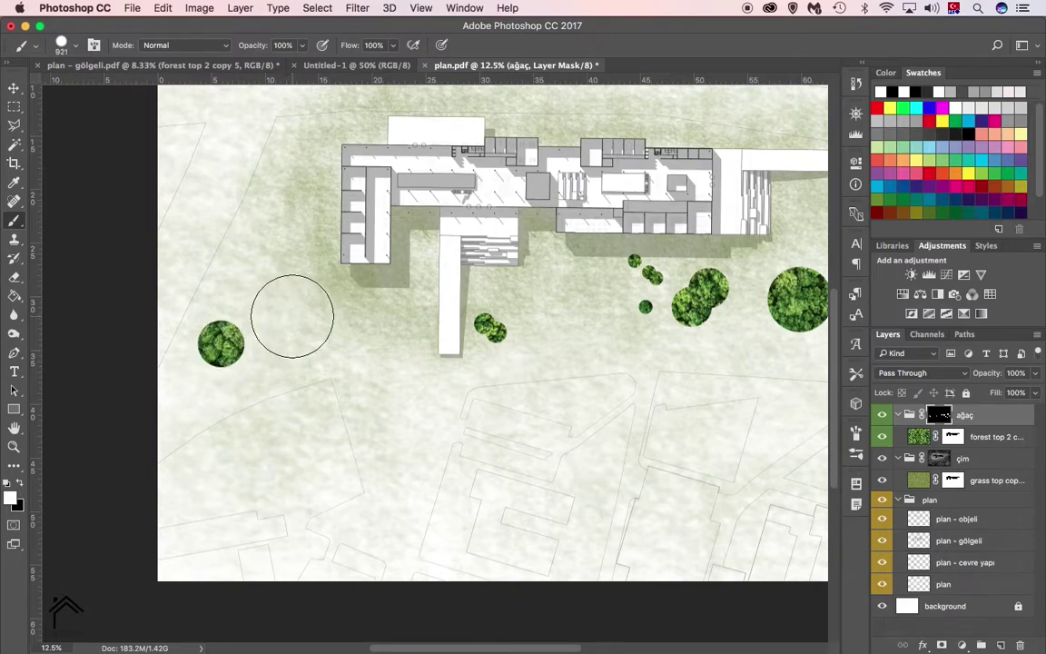
click(291, 316)
click(245, 263)
click(270, 218)
scroll(531, 284, up, 5)
scroll(531, 284, right, 2)
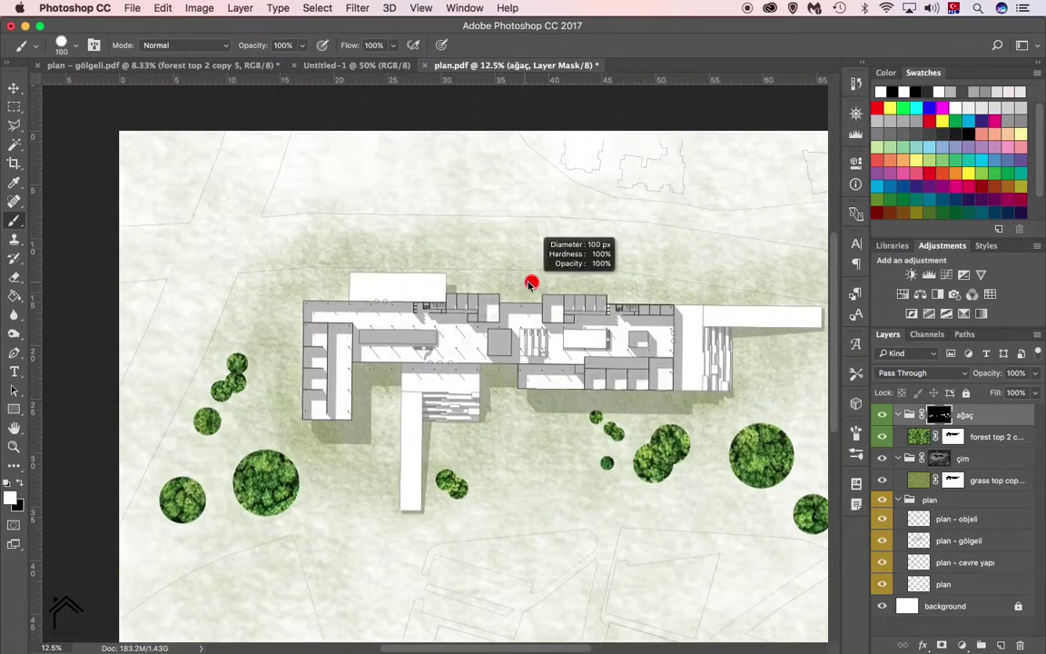
scroll(531, 284, right, 6)
scroll(455, 222, right, 3)
scroll(455, 221, up, 2)
click(455, 223)
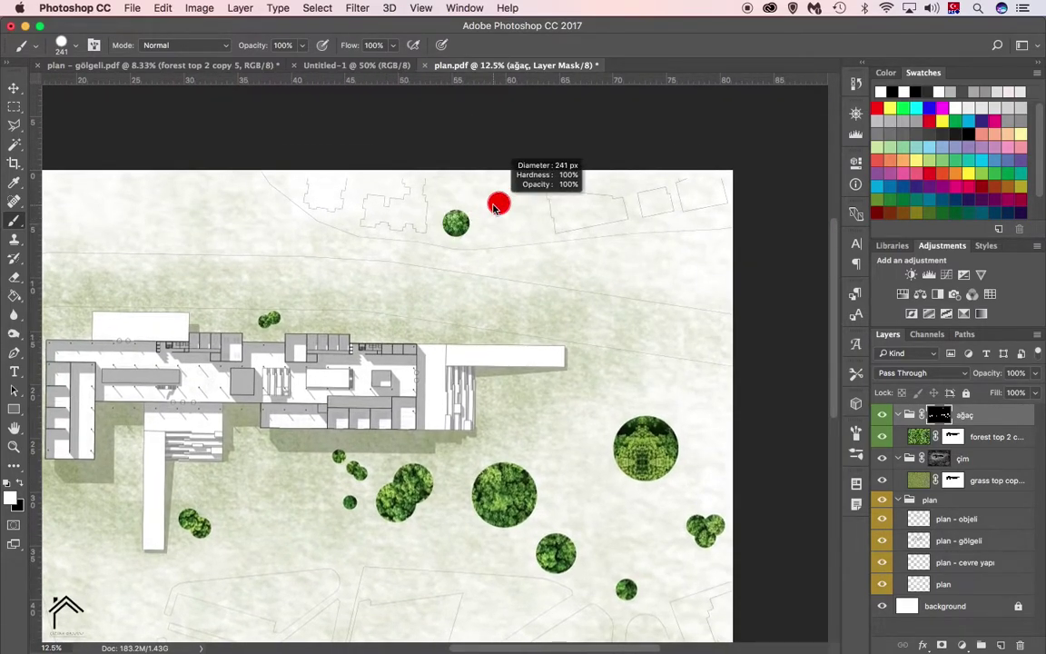
scroll(622, 301, down, 3)
- Replace the large mirrored-looking trees with smaller ones and add a tree at the lower left
click(516, 381)
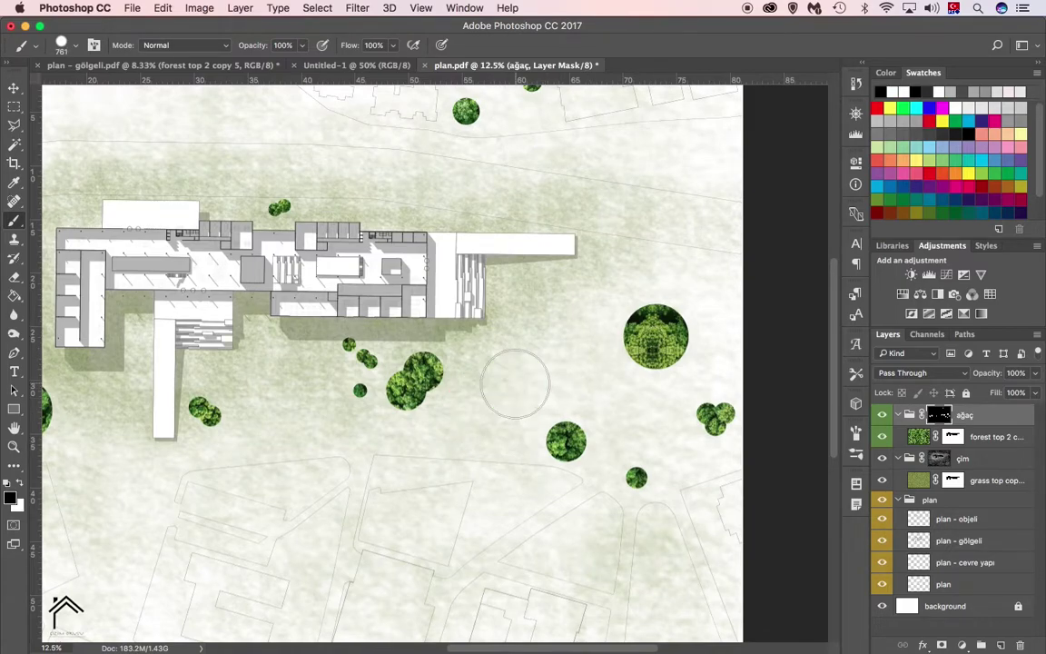
click(655, 336)
click(534, 356)
drag(626, 355, 596, 355)
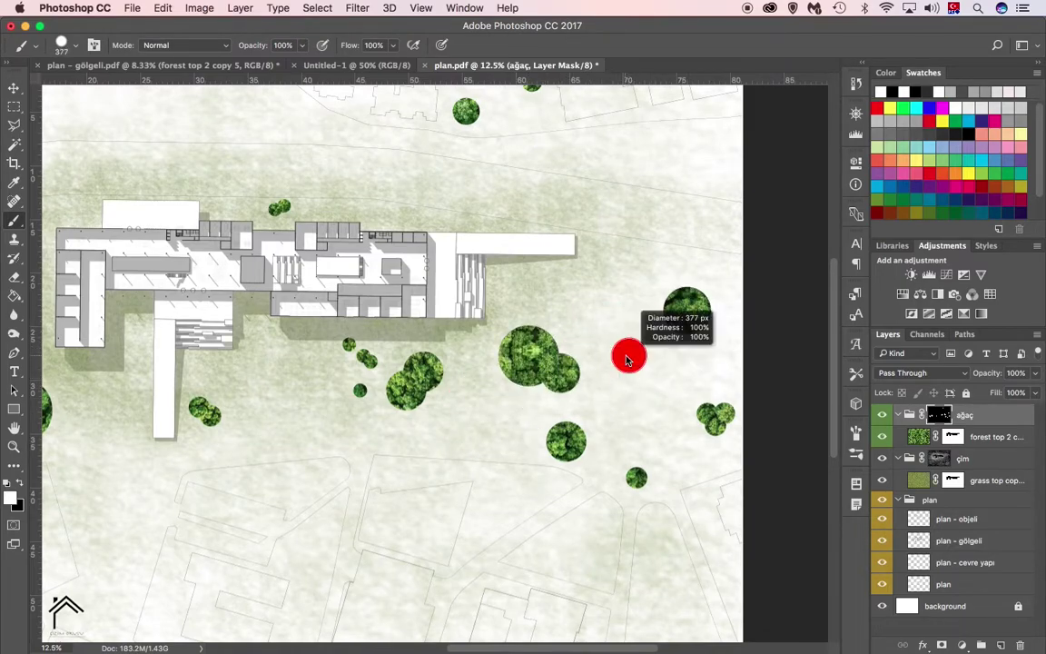
scroll(364, 404, left, 4)
scroll(363, 405, down, 1)
drag(117, 514, 146, 514)
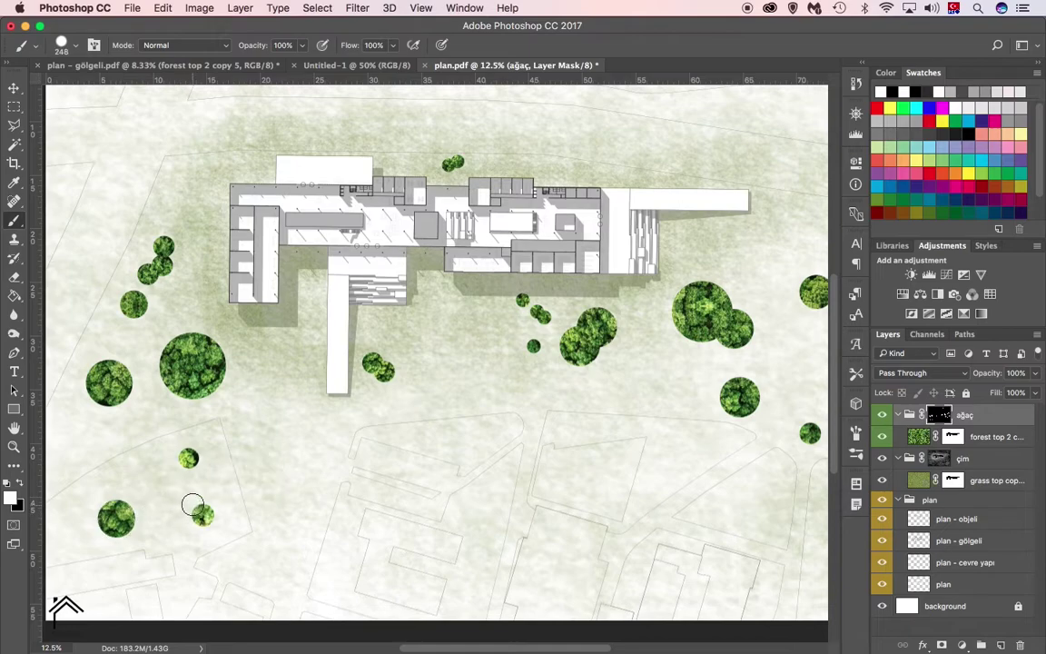
click(191, 502)
- Resize the brush and add two small trees below the building
scroll(192, 502, right, 4)
scroll(192, 502, down, 2)
drag(401, 397, 436, 397)
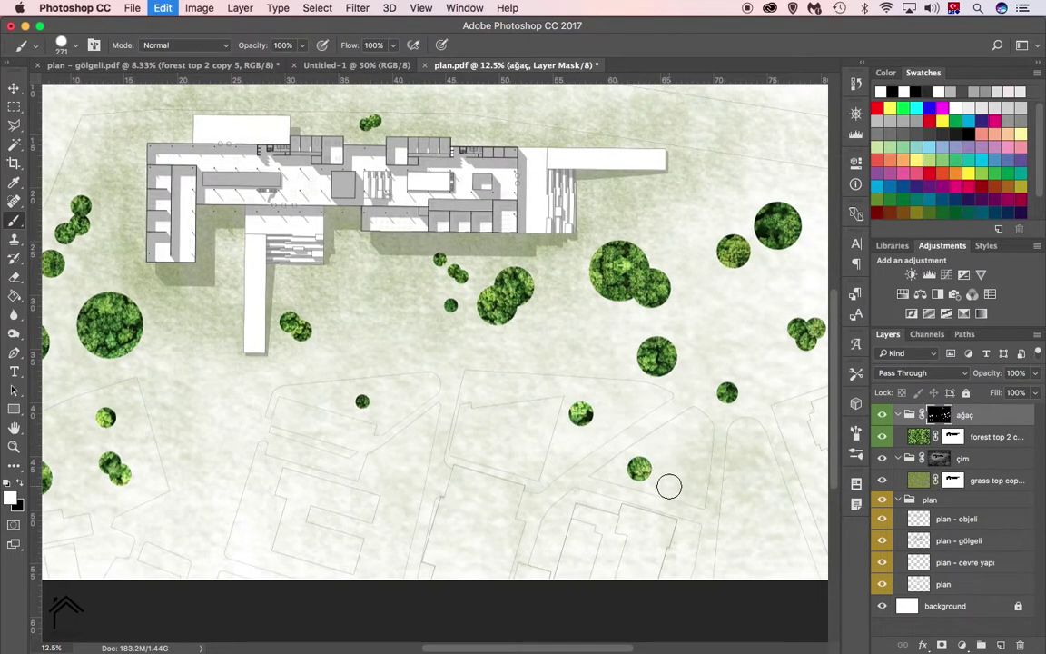
drag(672, 458, 683, 460)
alt+click(506, 454)
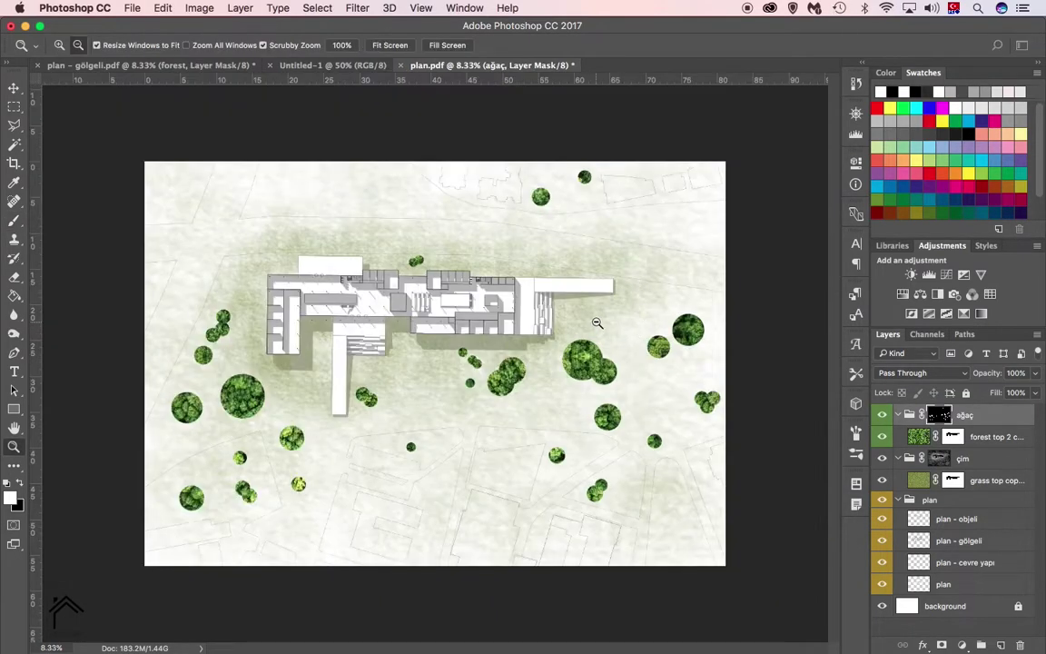
drag(423, 399, 413, 399)
click(412, 377)
click(439, 402)
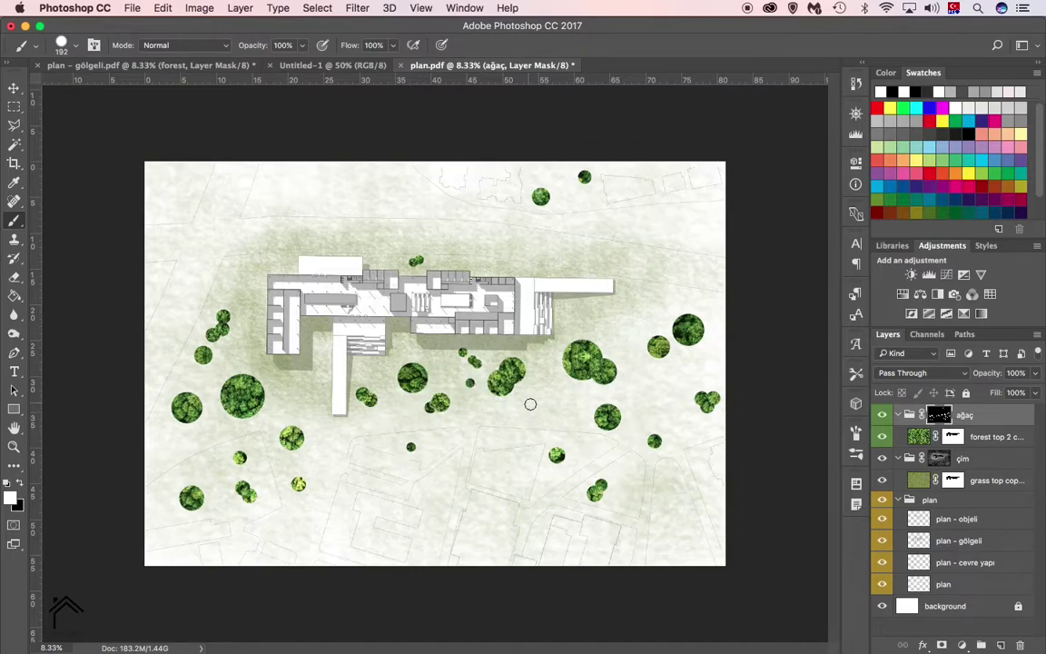
- Add varied-size trees on the right, along the top edge and in the top-left corner
drag(649, 323, 658, 322)
click(636, 323)
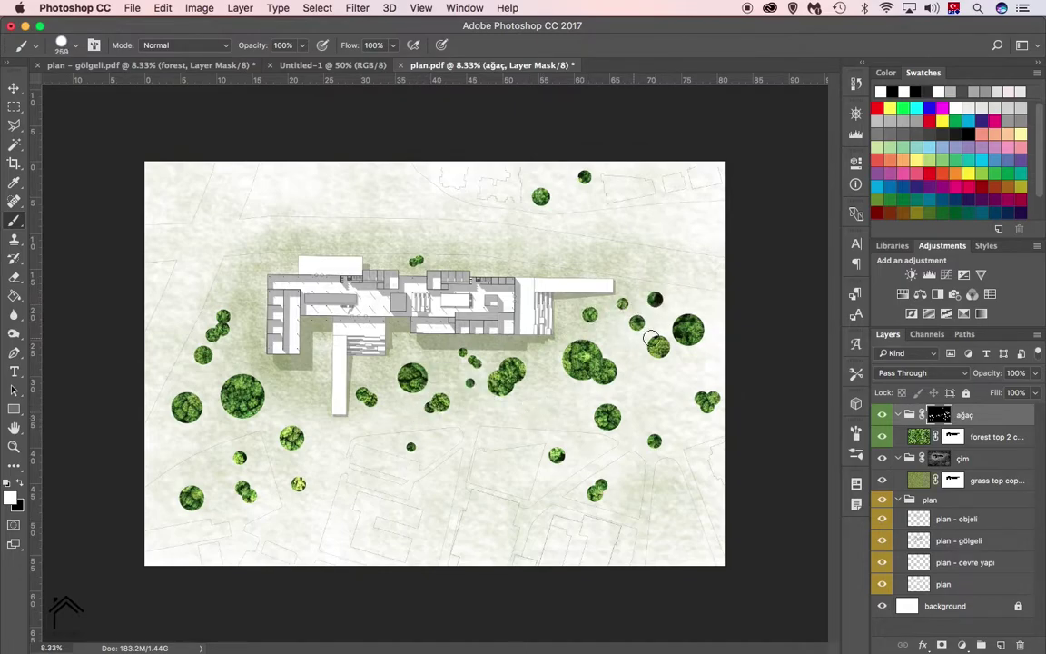
click(393, 171)
drag(345, 181, 359, 182)
click(286, 193)
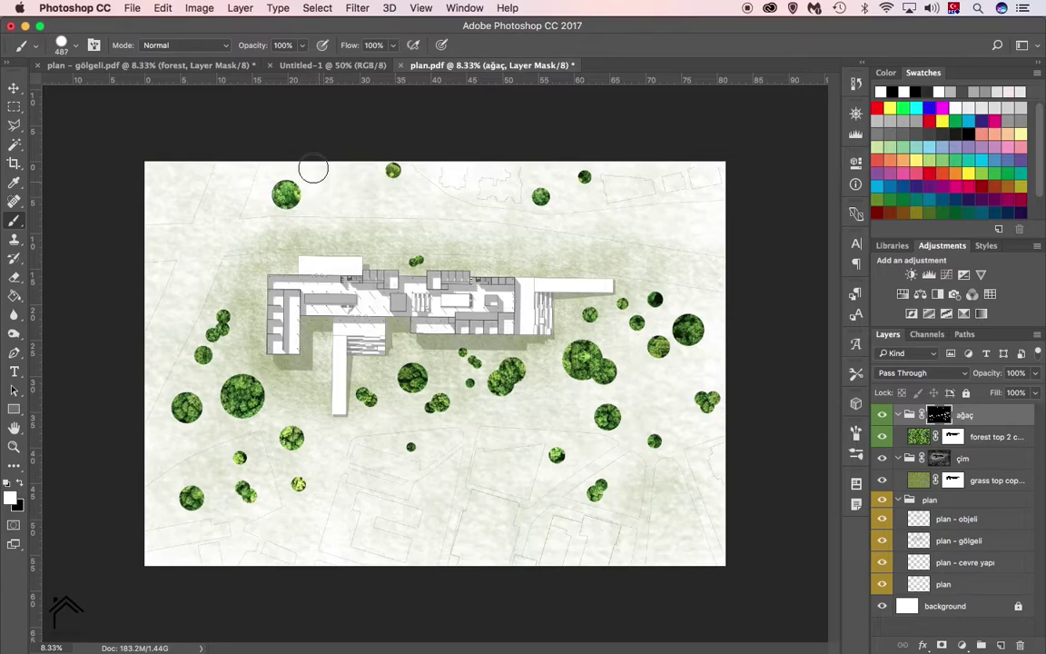
mouse_move(150, 186)
mouse_down()
mouse_move(177, 199)
mouse_move(164, 202)
mouse_up()
click(159, 188)
click(181, 197)
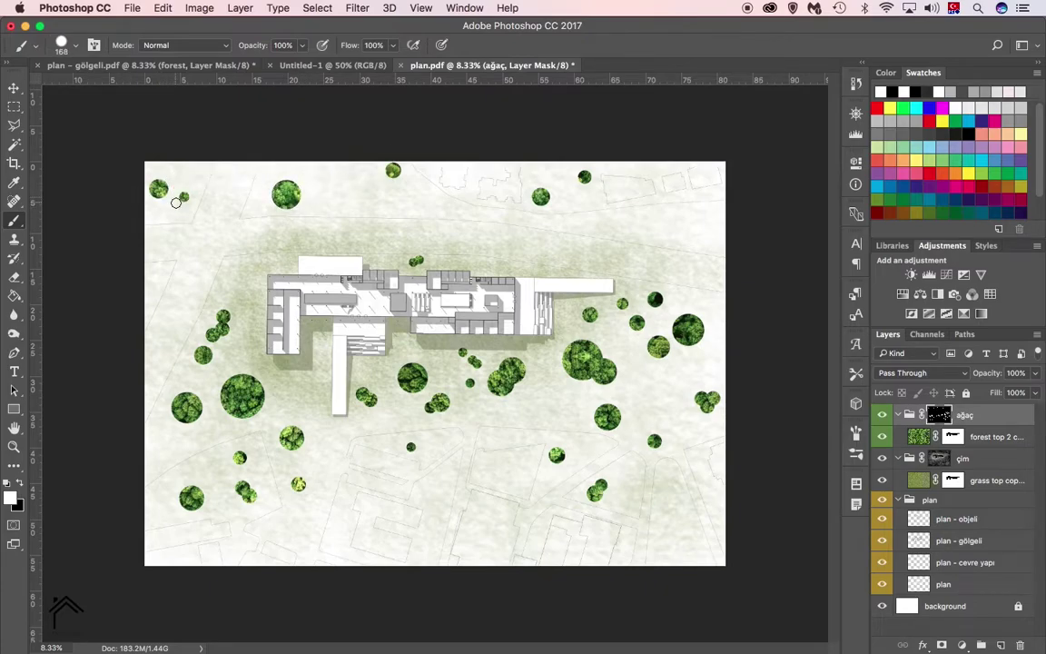
ctrl+click(184, 197)
- Fill in a cluster of small and medium trees near the top of the site
click(417, 159)
click(455, 179)
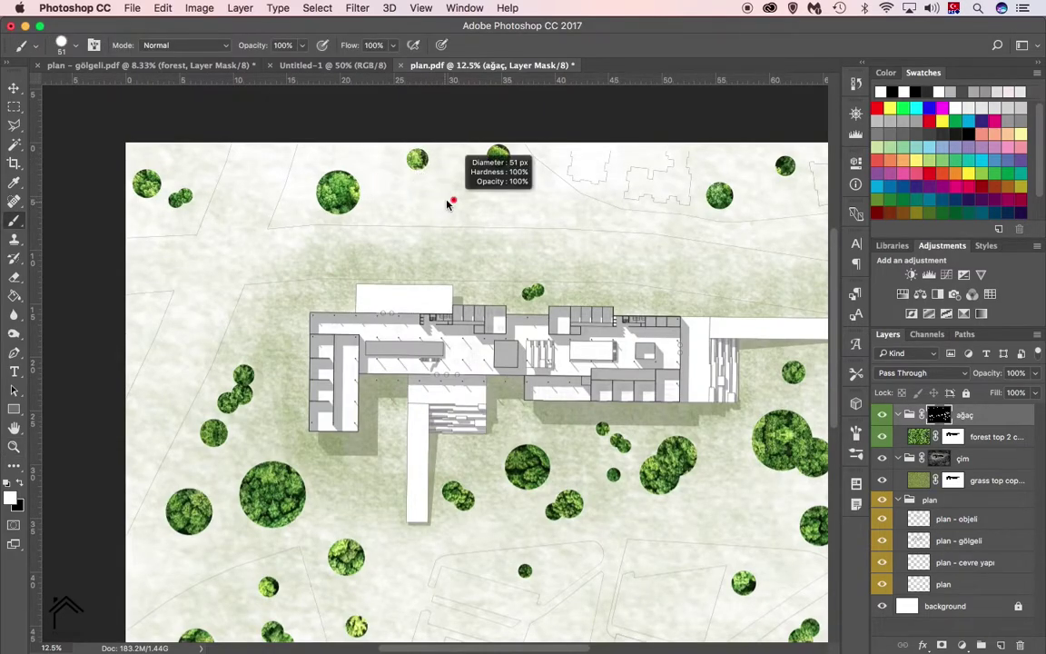
mouse_move(451, 196)
mouse_down()
mouse_move(482, 206)
mouse_move(468, 201)
mouse_up()
click(466, 178)
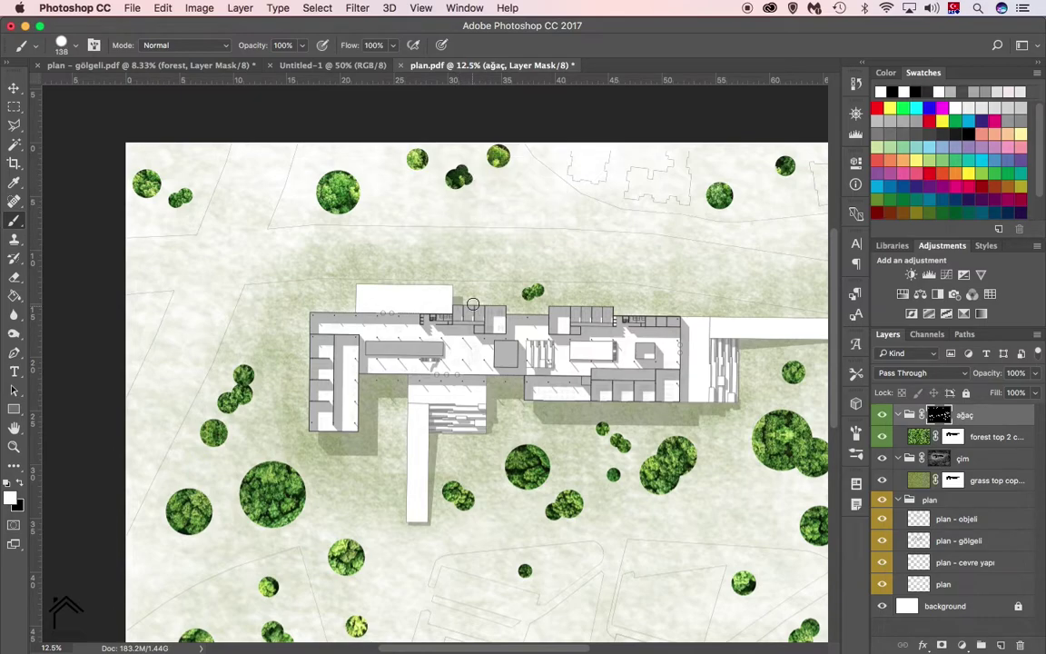
click(365, 160)
drag(318, 170, 336, 170)
click(323, 165)
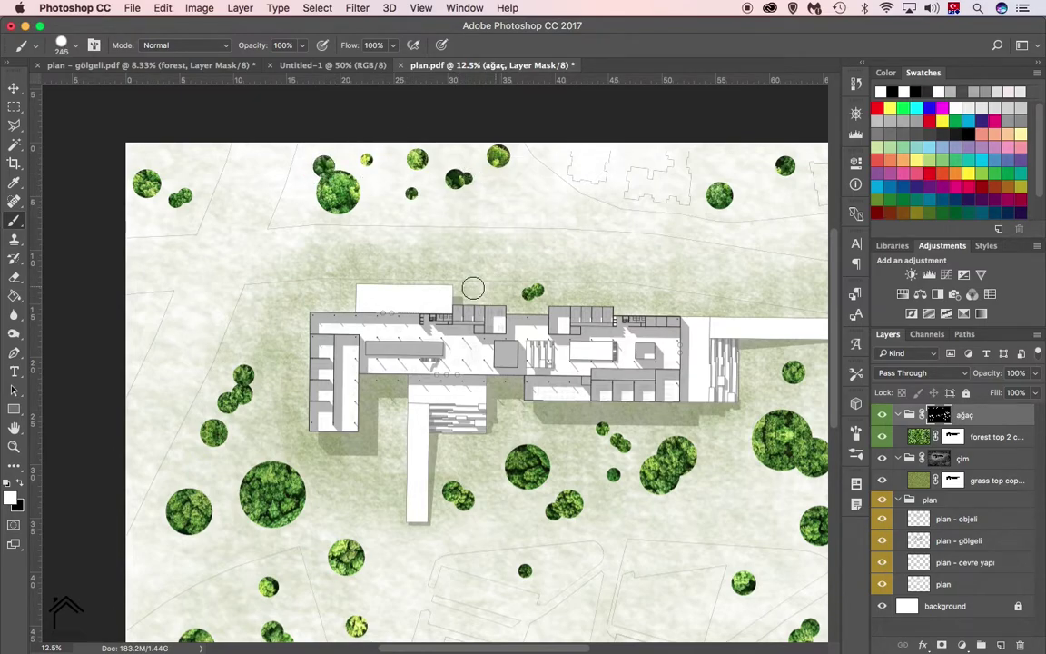
click(856, 432)
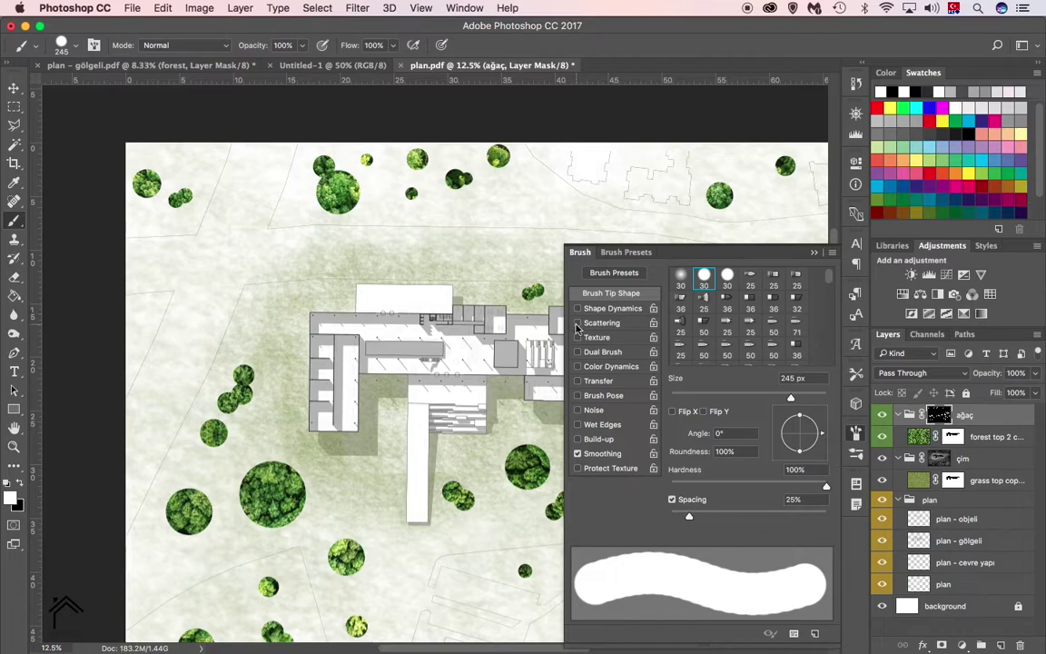
- Give the brush 512% scattering, 114% spacing and a 70 px size
click(582, 324)
drag(670, 289, 750, 289)
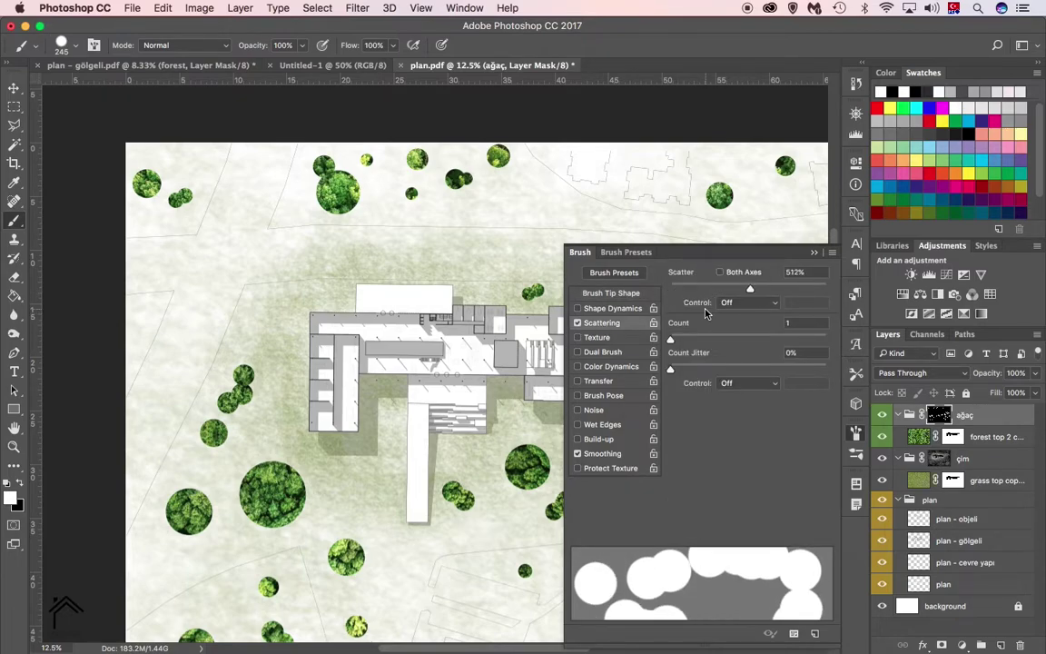
click(629, 294)
drag(788, 511, 752, 513)
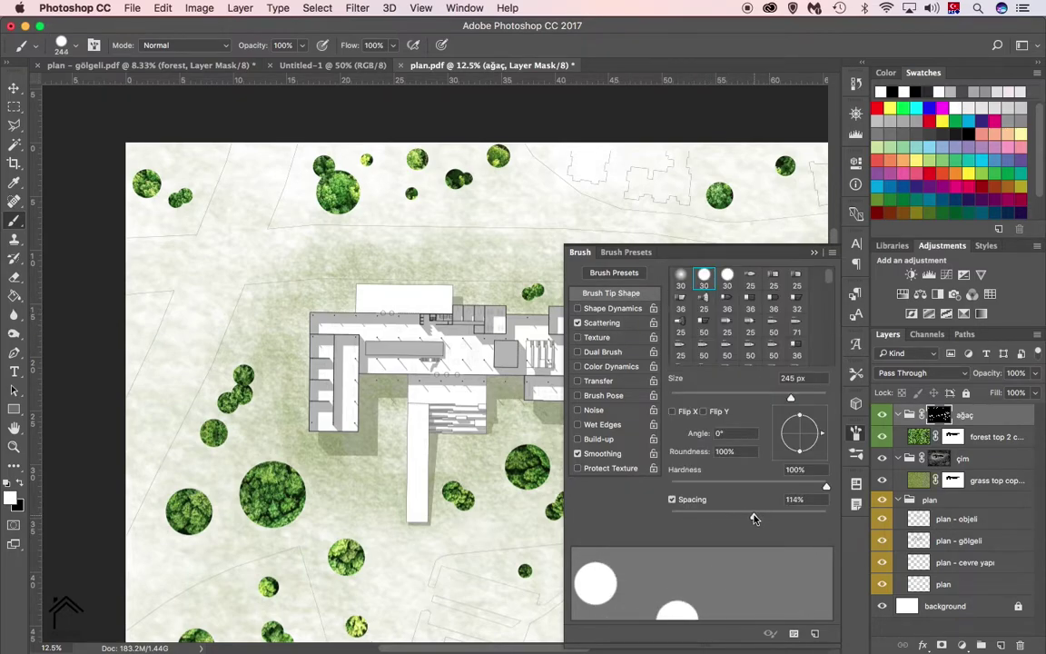
key(F5)
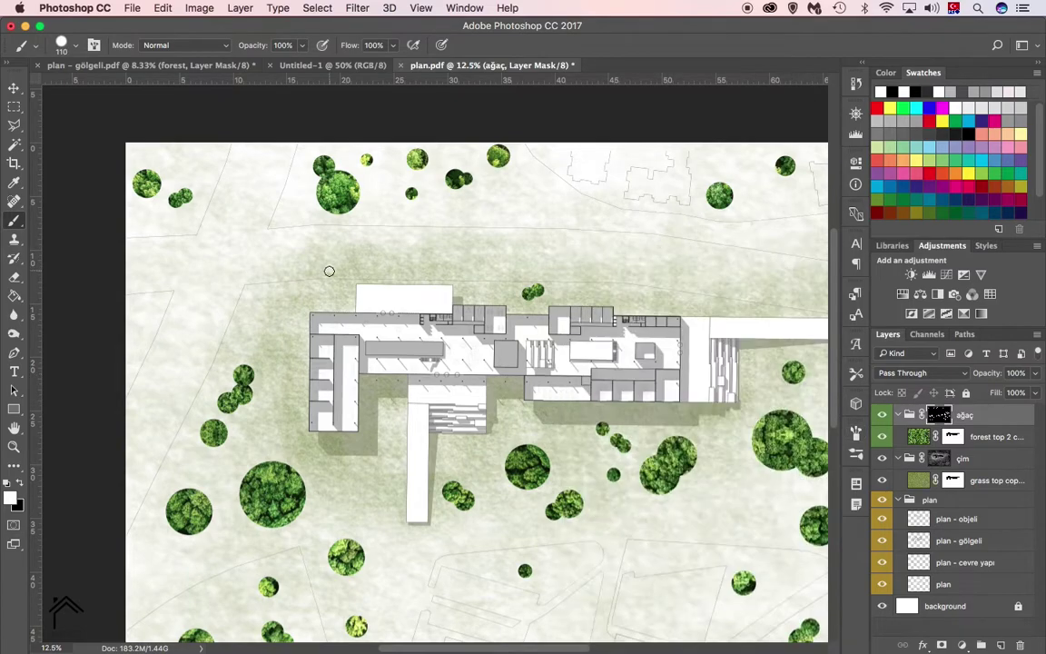
drag(277, 301, 272, 301)
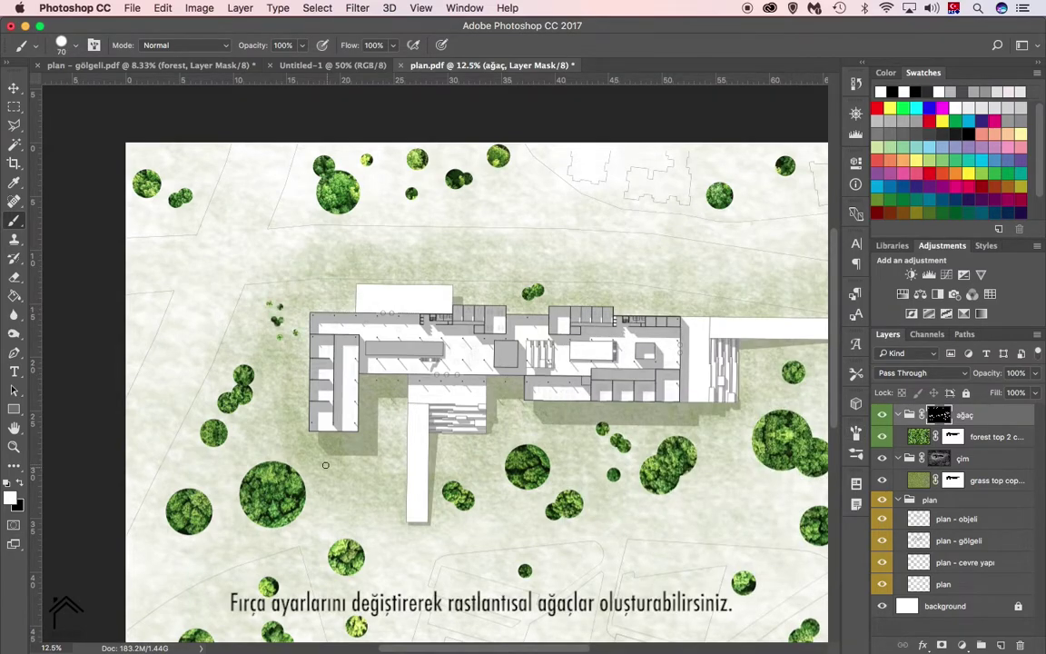
- Scatter small trees at the top left, left edge, centre, upper right and beside the building
drag(182, 146, 193, 162)
drag(130, 301, 145, 328)
drag(327, 475, 364, 510)
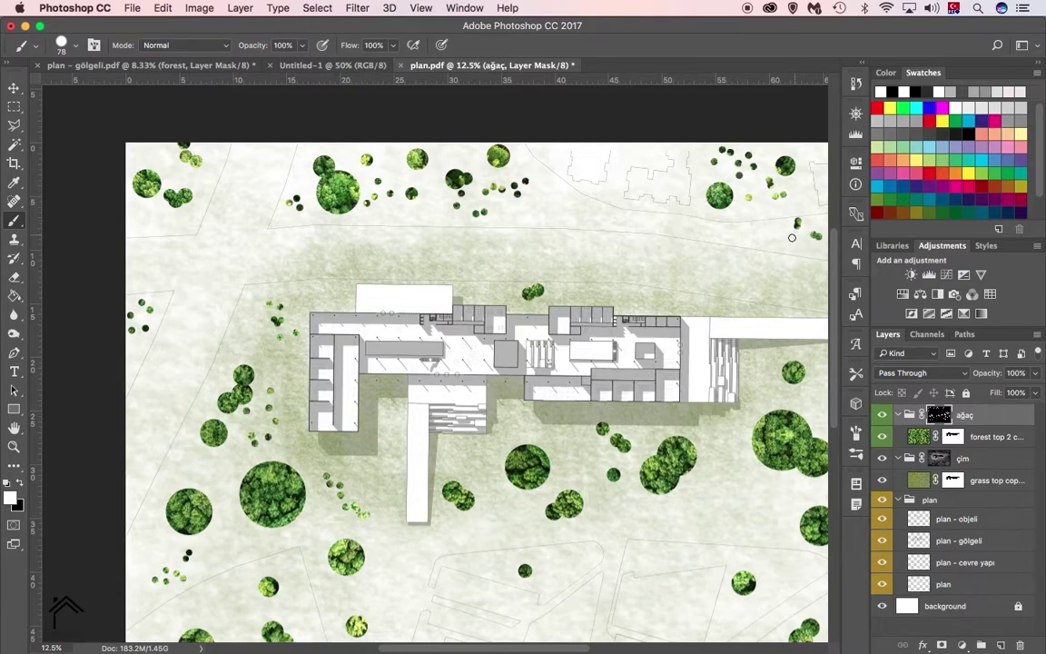
drag(792, 238, 743, 238)
drag(574, 196, 555, 216)
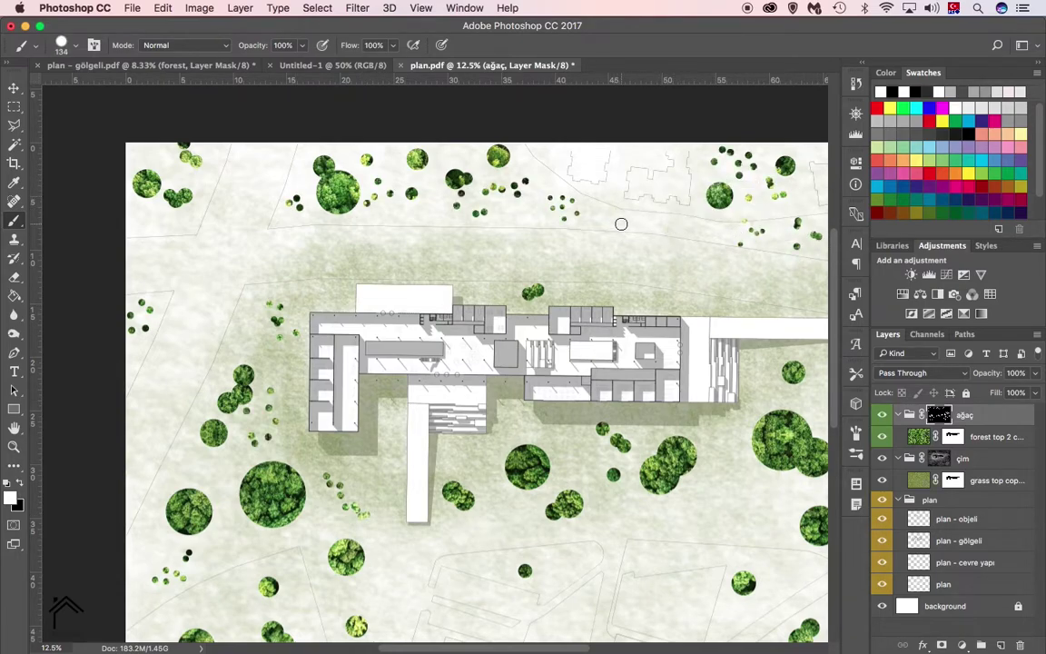
drag(621, 223, 663, 227)
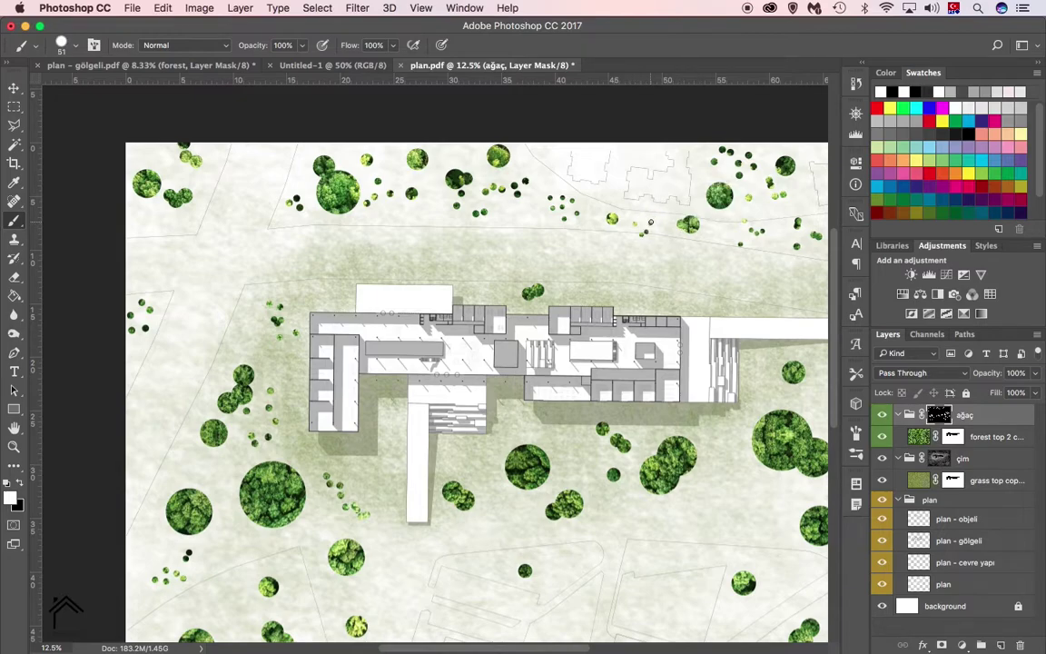
click(579, 294)
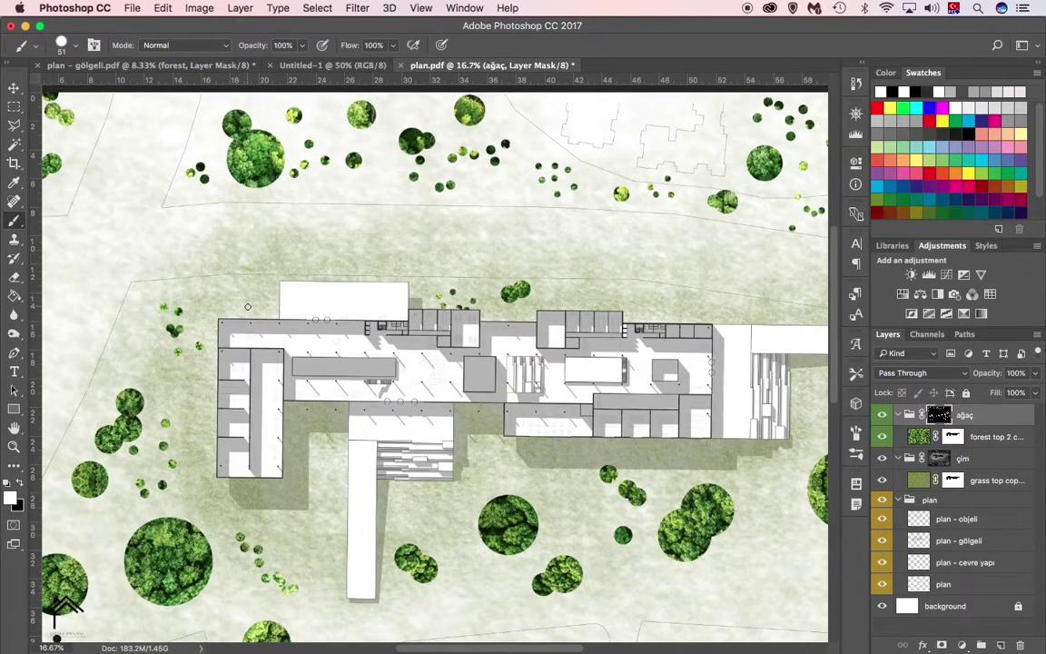
drag(240, 297, 313, 364)
- Scatter more small trees among the right-hand trees and around the lower-left trees
scroll(141, 359, down, 5)
drag(301, 266, 301, 266)
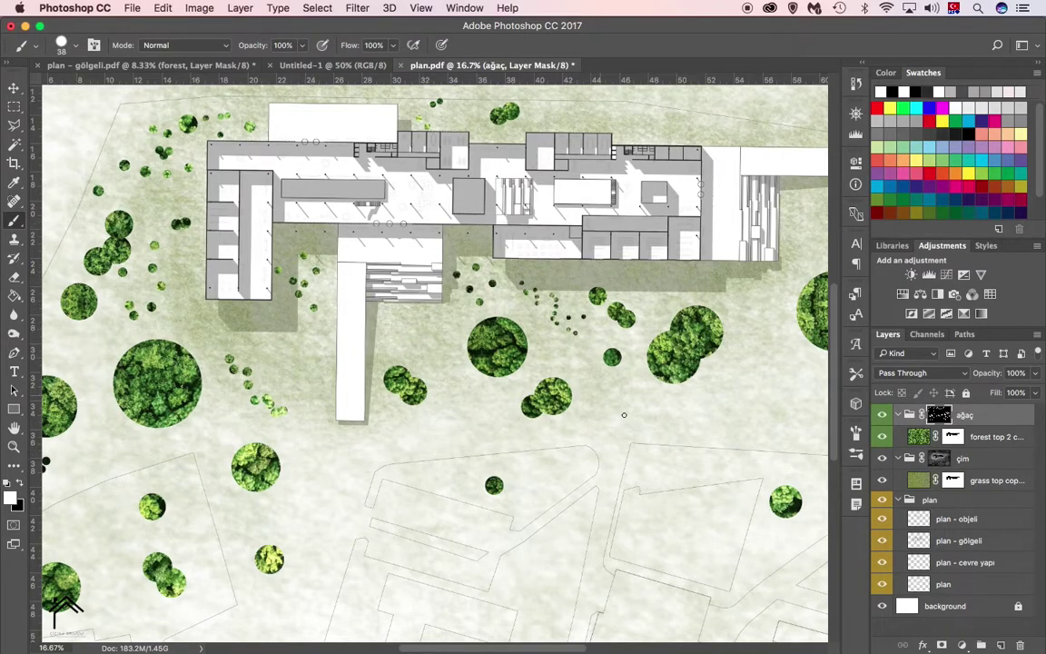
scroll(427, 144, right, 5)
scroll(335, 144, right, 5)
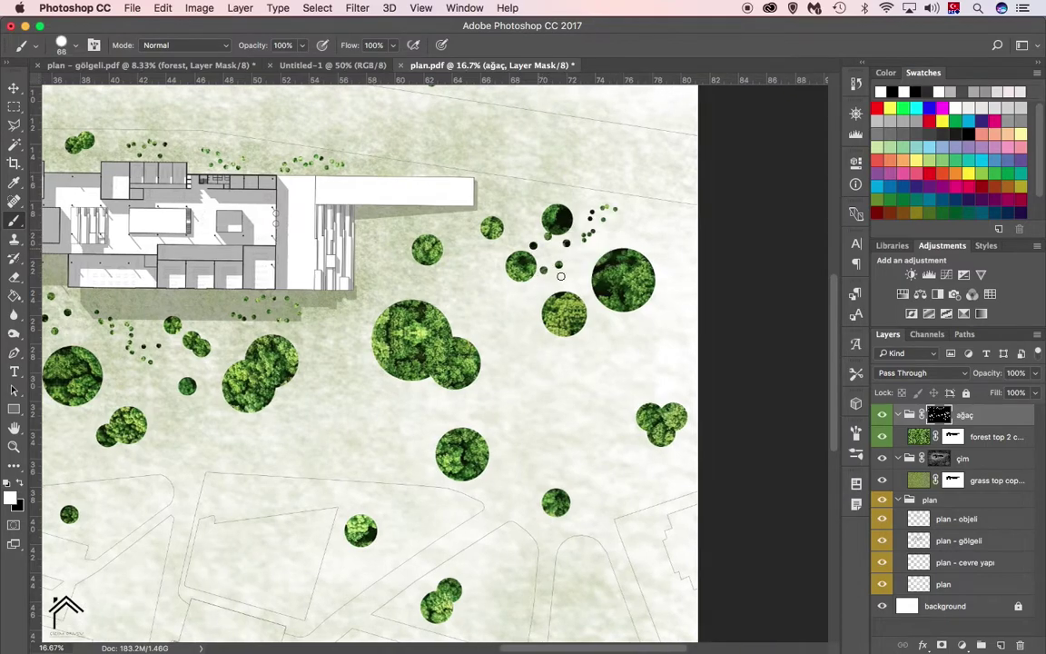
drag(635, 334, 642, 334)
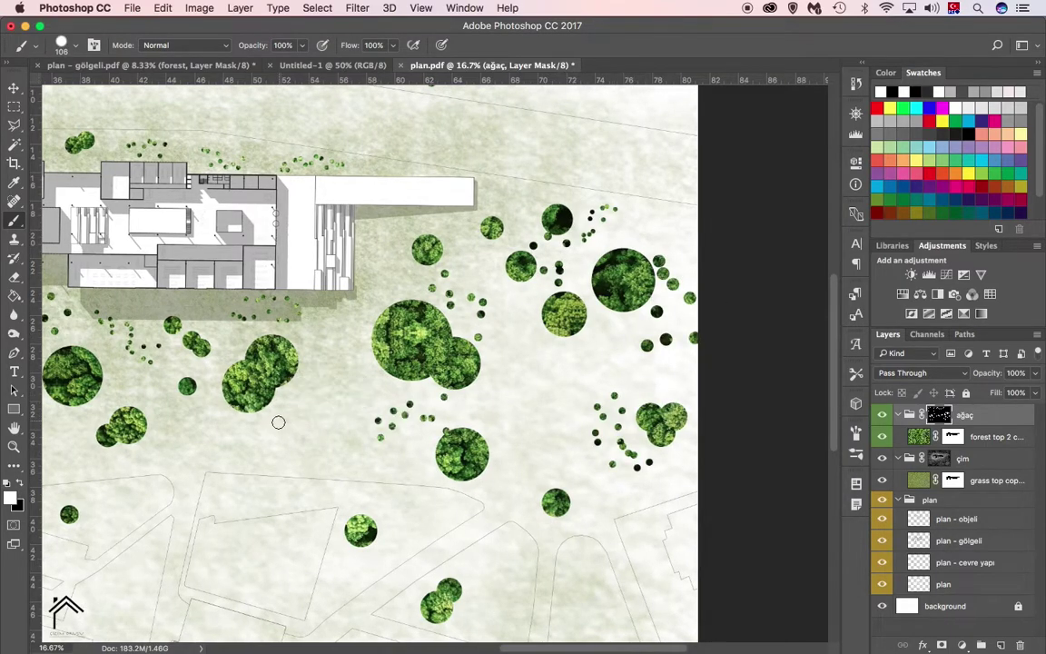
scroll(407, 409, left, 4)
scroll(406, 408, down, 2)
drag(414, 409, 451, 419)
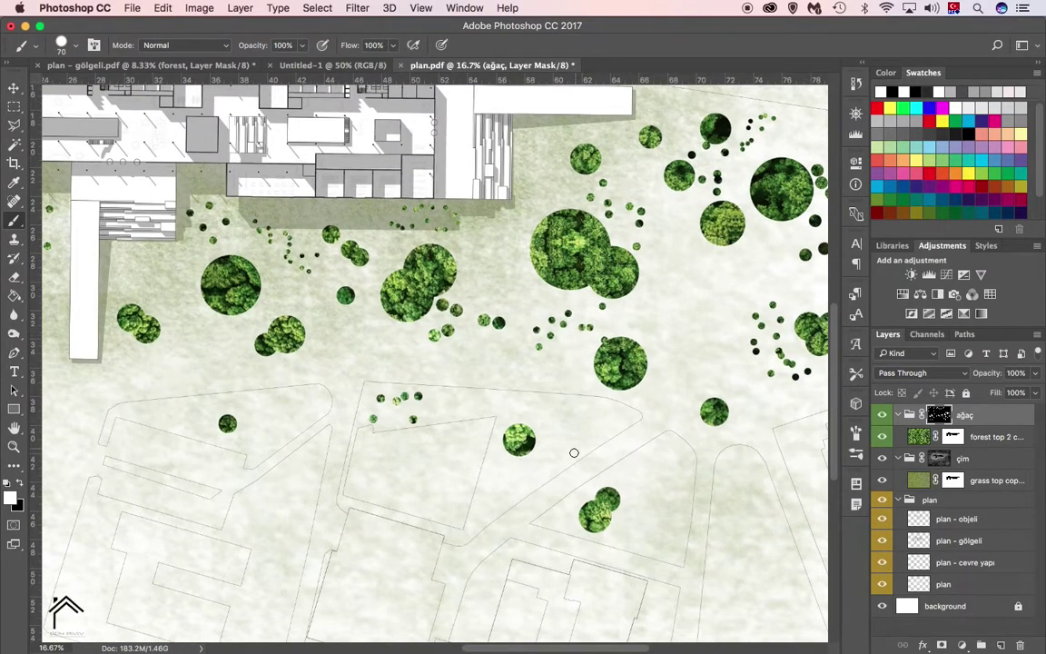
key(bracketright)
key(bracketright)
scroll(574, 354, left, 9)
scroll(573, 353, down, 1)
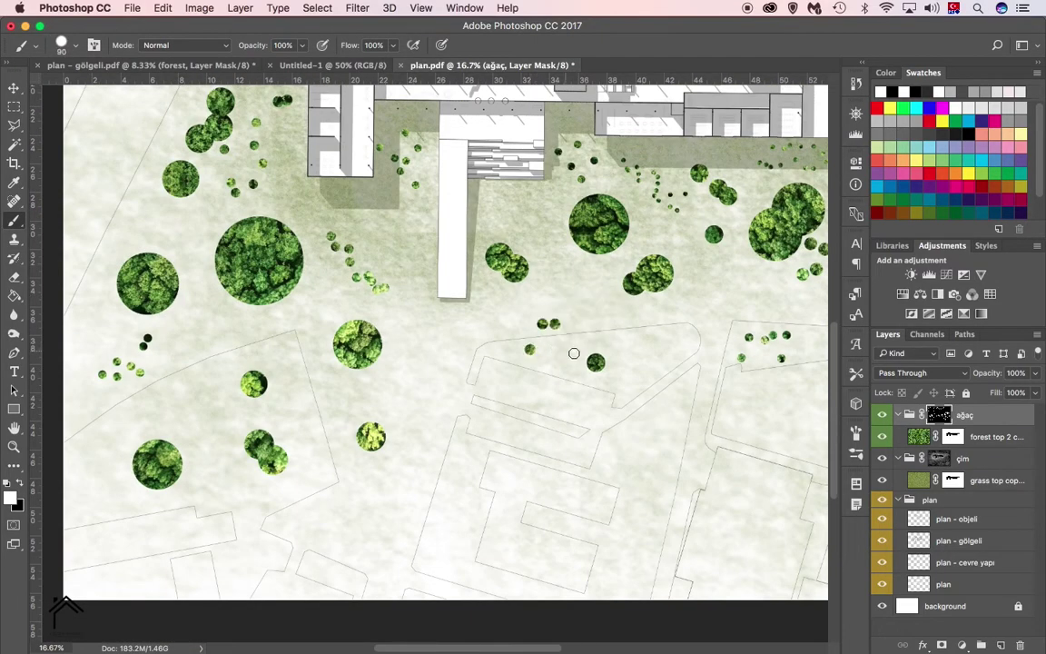
drag(125, 431, 89, 471)
drag(185, 398, 221, 455)
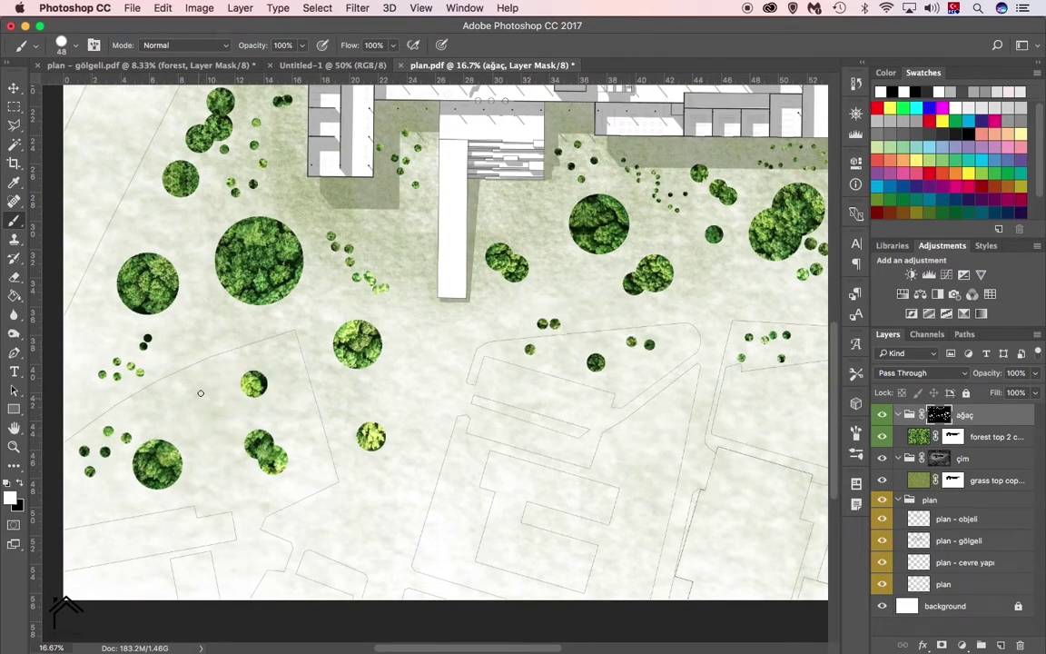
- Reduce the white brush to a small size of about 58 px for tree dots
scroll(159, 227, up, 5)
scroll(273, 363, right, 4)
scroll(326, 479, right, 4)
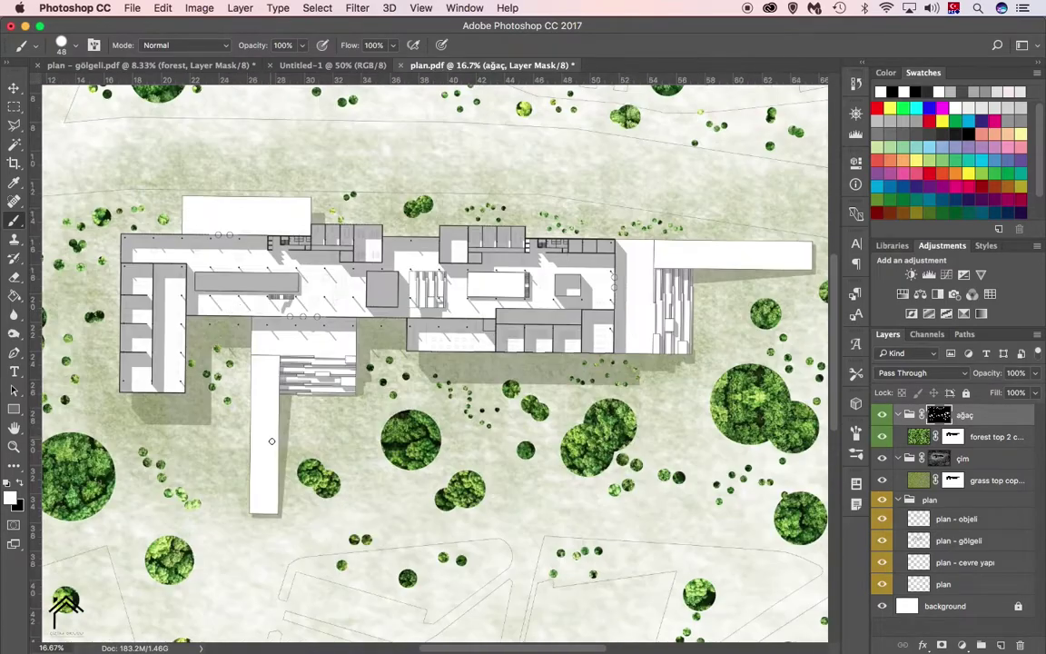
key(x)
scroll(325, 479, down, 1)
scroll(325, 479, left, 2)
drag(421, 434, 399, 426)
key(x)
drag(381, 464, 363, 465)
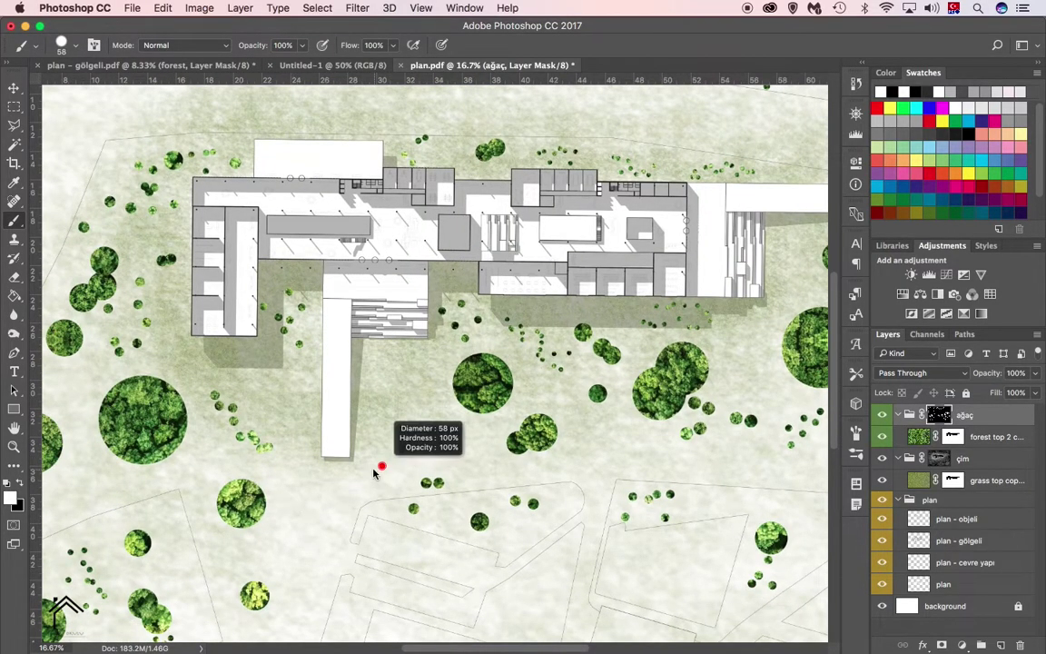
- Zoom in and scatter small trees along the upper-right edge of the site
key(z)
alt+click(479, 438)
click(469, 411)
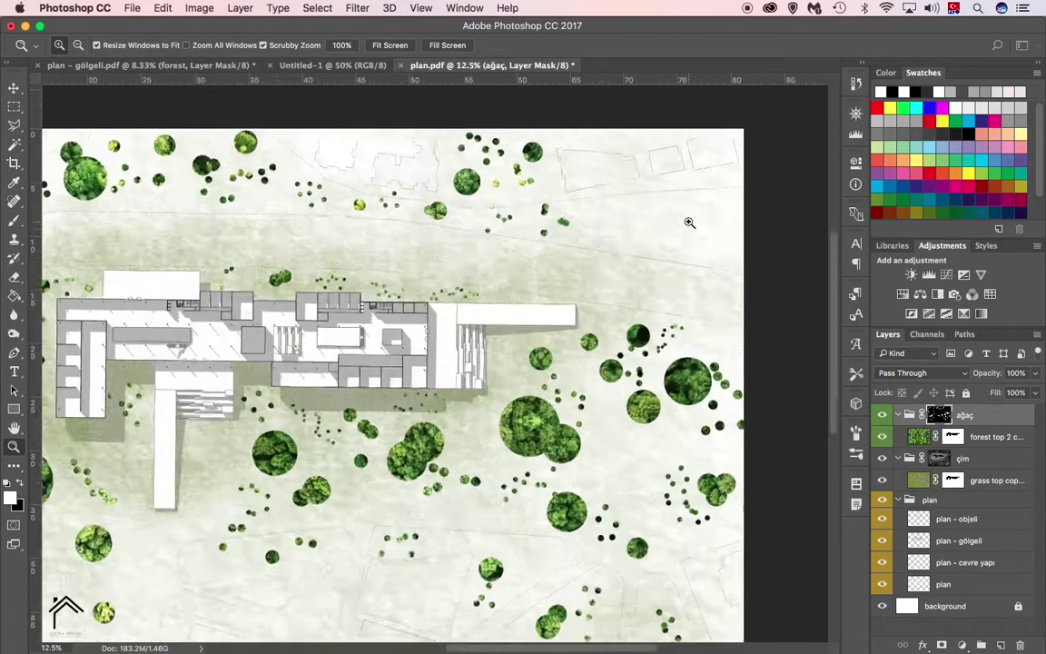
click(563, 291)
key(b)
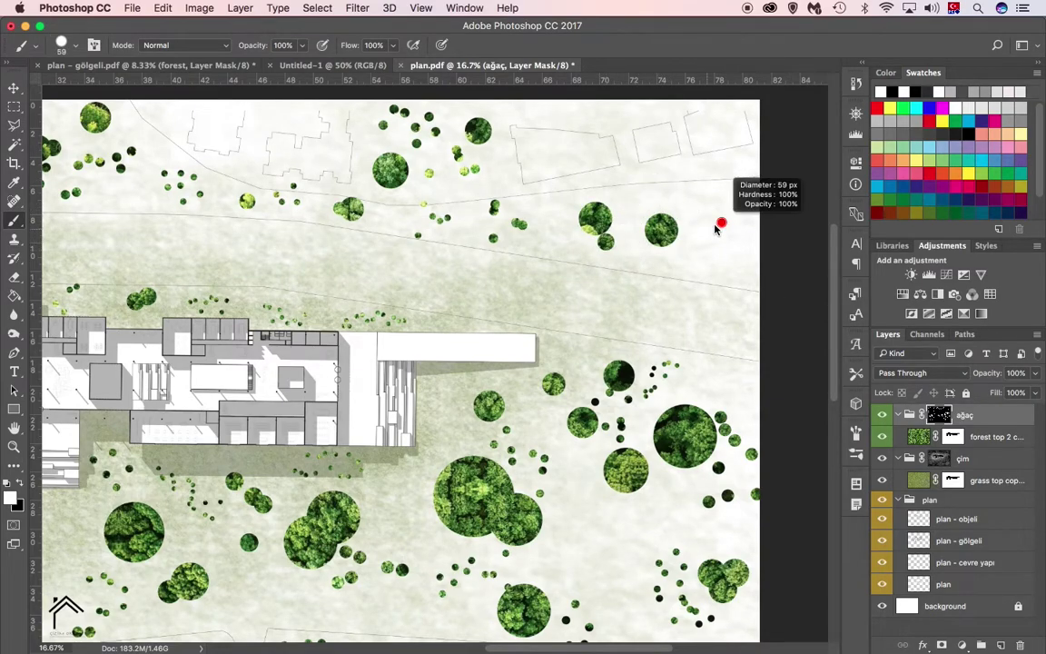
drag(604, 244, 717, 209)
key(z)
alt+click(675, 335)
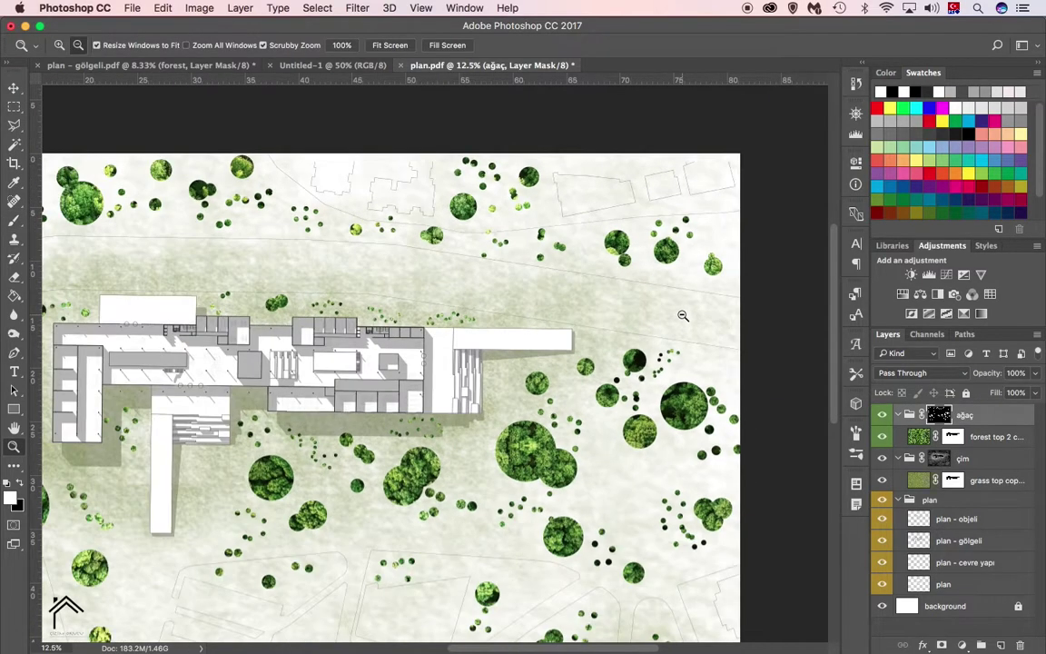
click(961, 645)
- Add Color Balance 1 clipped to the trees with the ağaç mask, midtones -28, +45, -48
click(967, 498)
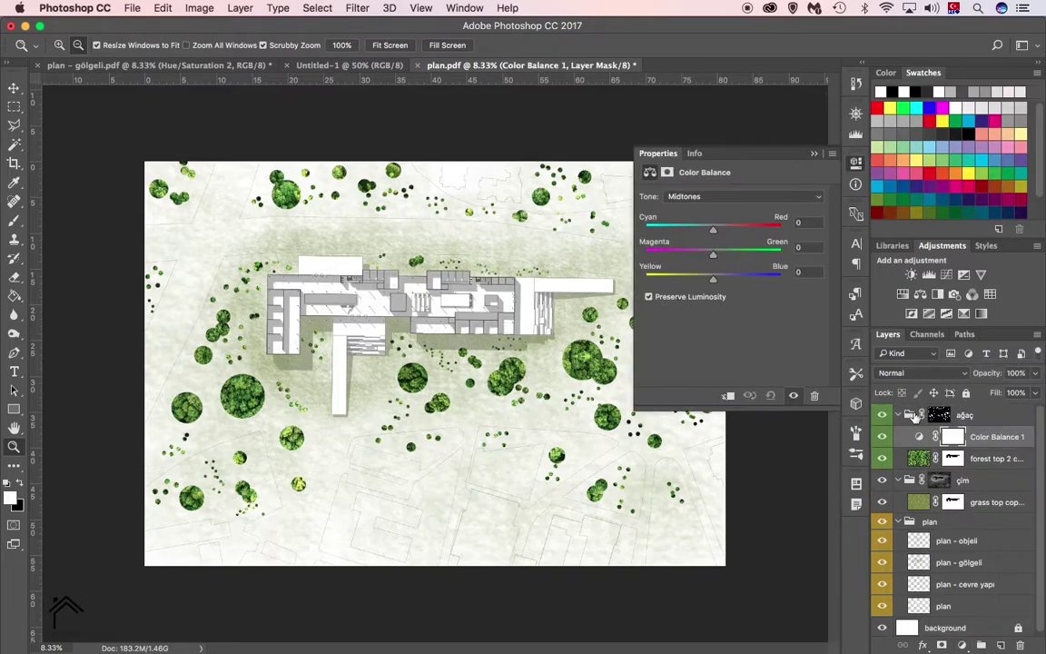
click(727, 398)
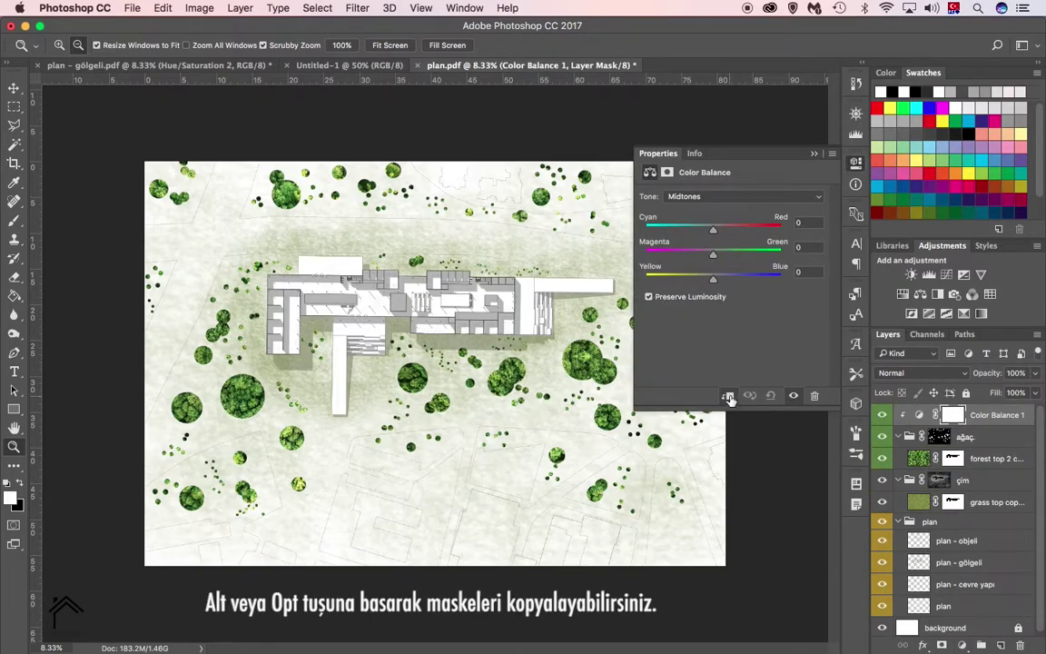
drag(951, 425, 952, 415)
click(630, 236)
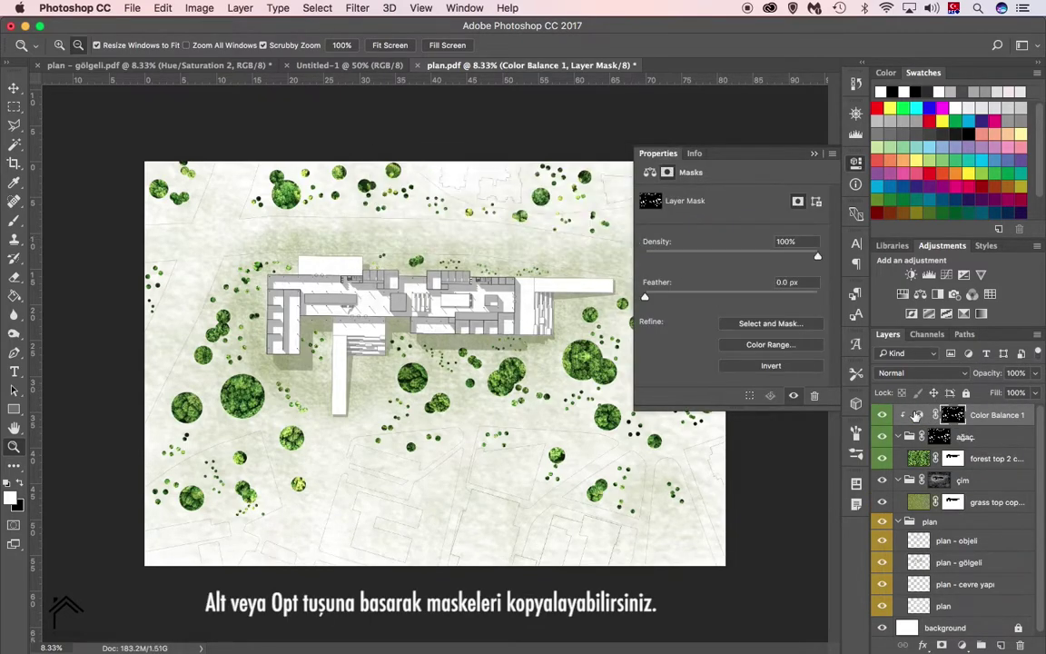
click(650, 171)
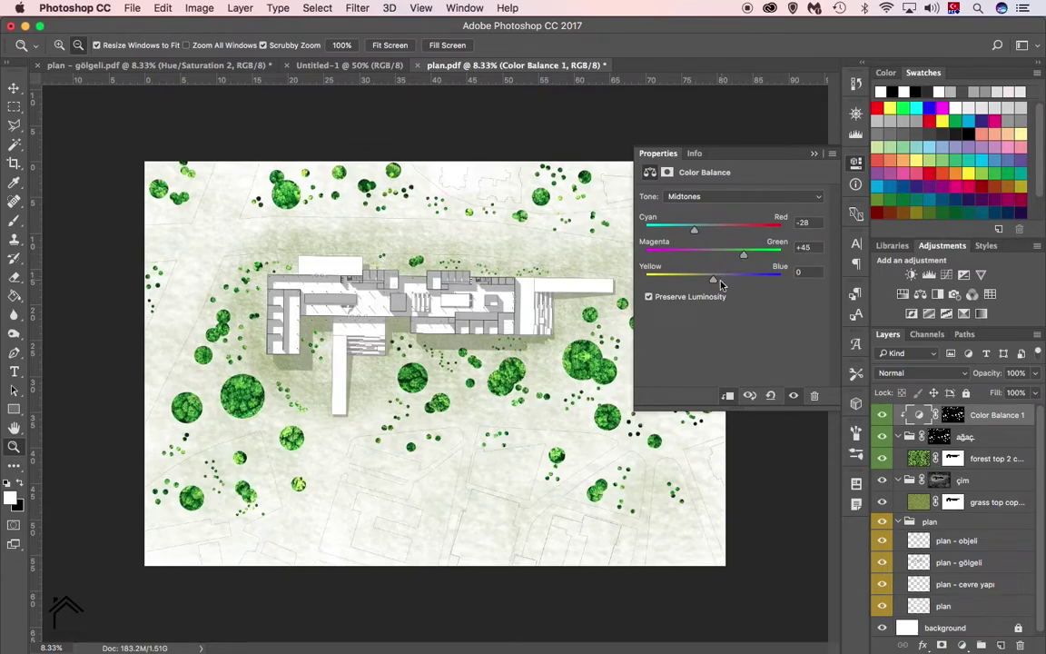
drag(720, 284, 697, 284)
click(961, 645)
- Add Hue/Saturation 1 with the tree mask, clipped, and hue shifted to +20
click(964, 483)
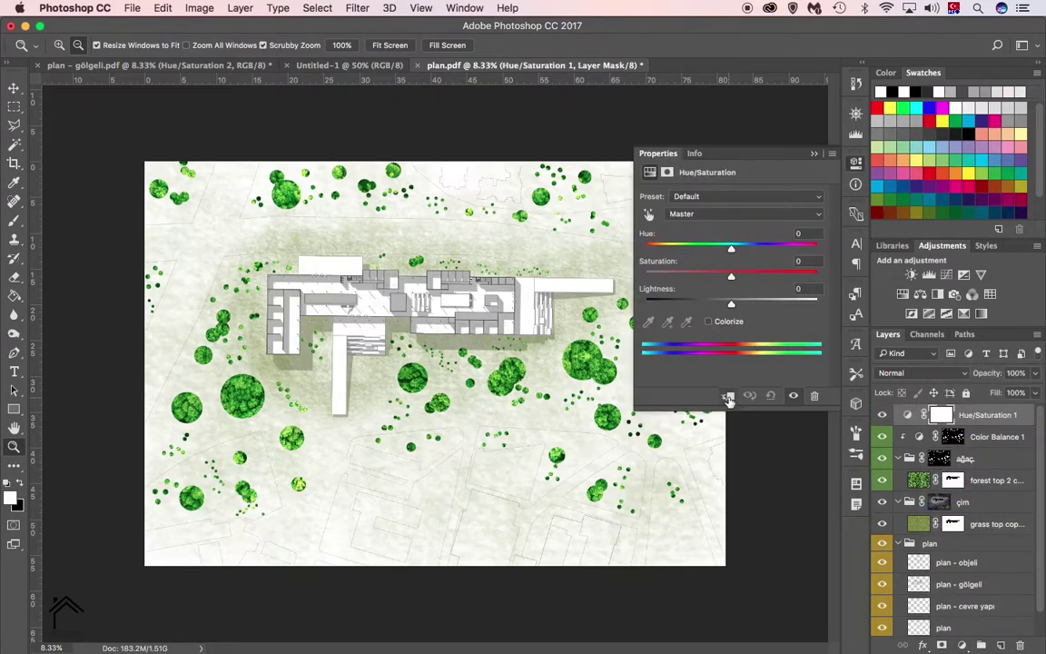
drag(952, 437, 953, 415)
click(619, 236)
click(917, 415)
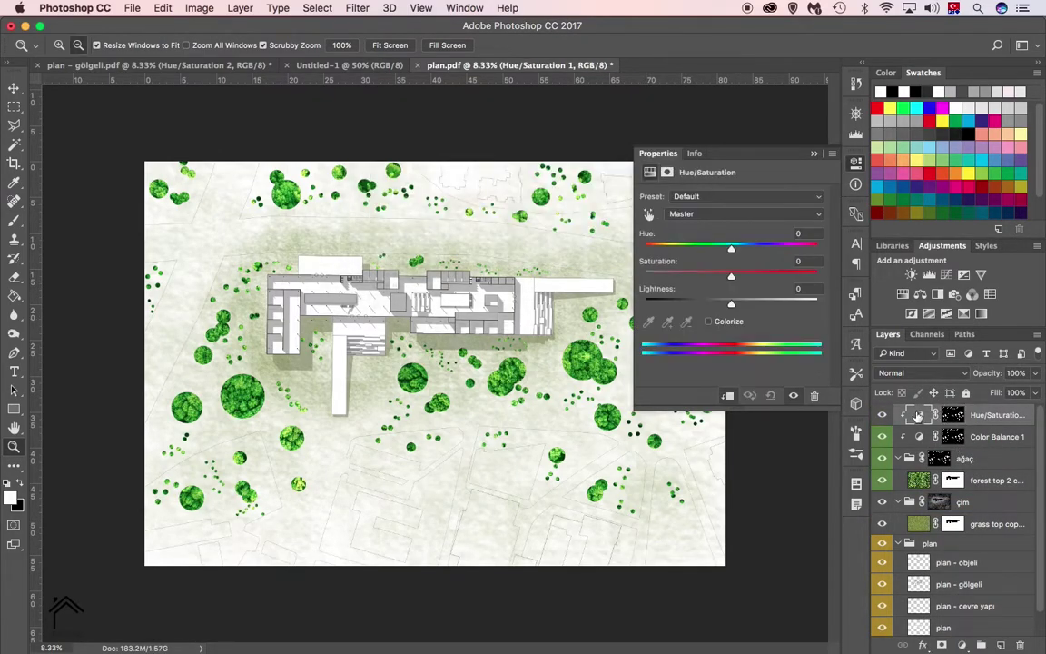
drag(731, 248, 749, 249)
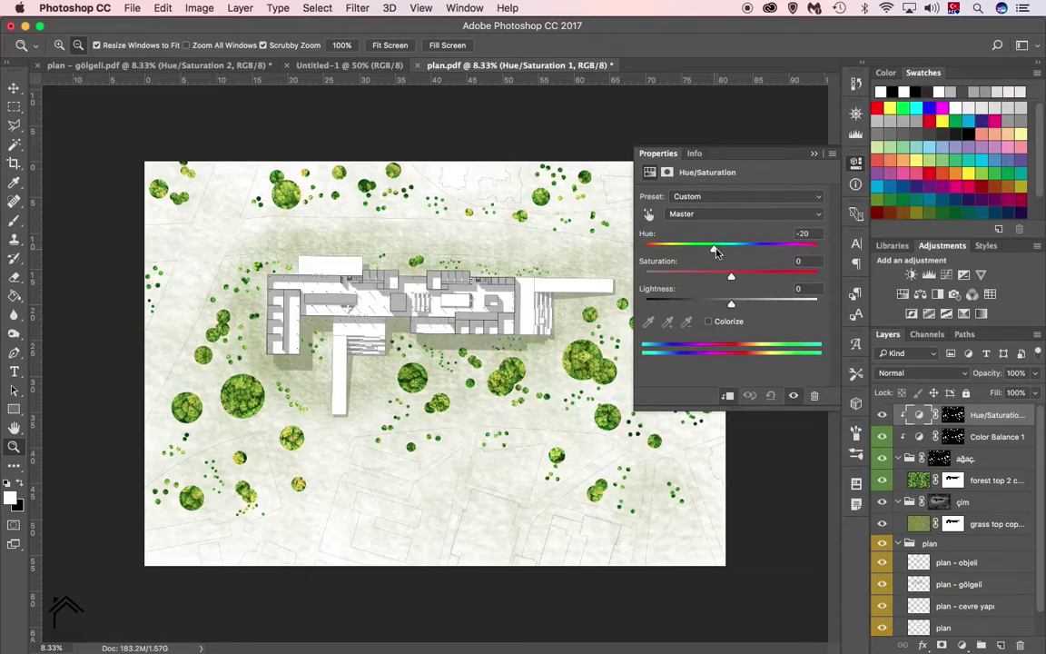
click(962, 644)
- Add a clipped, masked Hue/Saturation 2 with Hue -36 and Saturation +16
click(961, 486)
click(729, 399)
drag(953, 437, 953, 415)
click(635, 238)
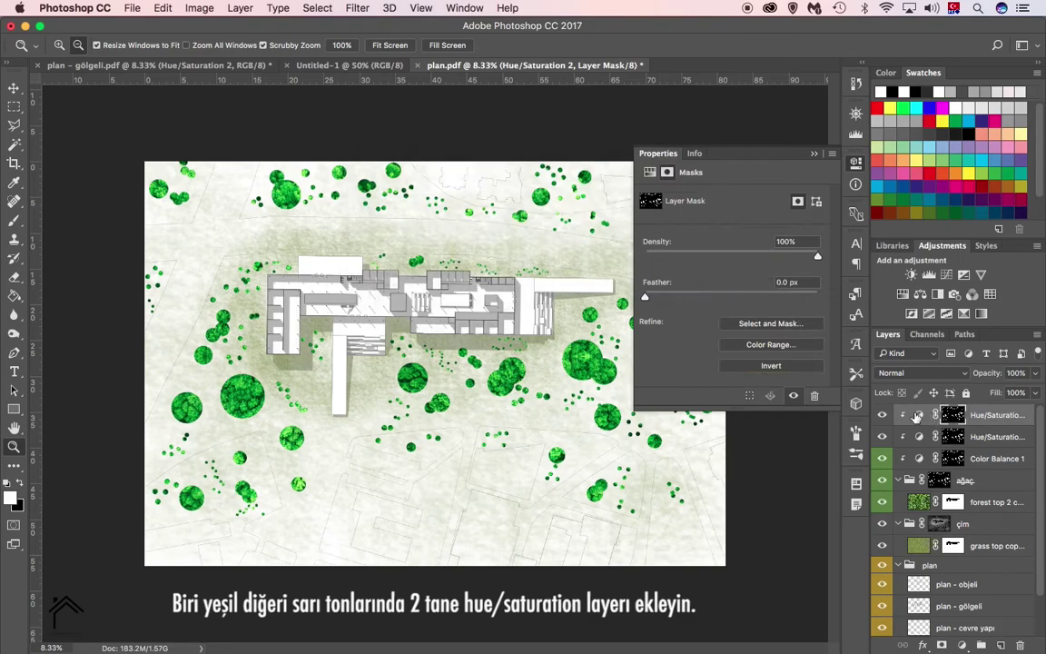
click(920, 415)
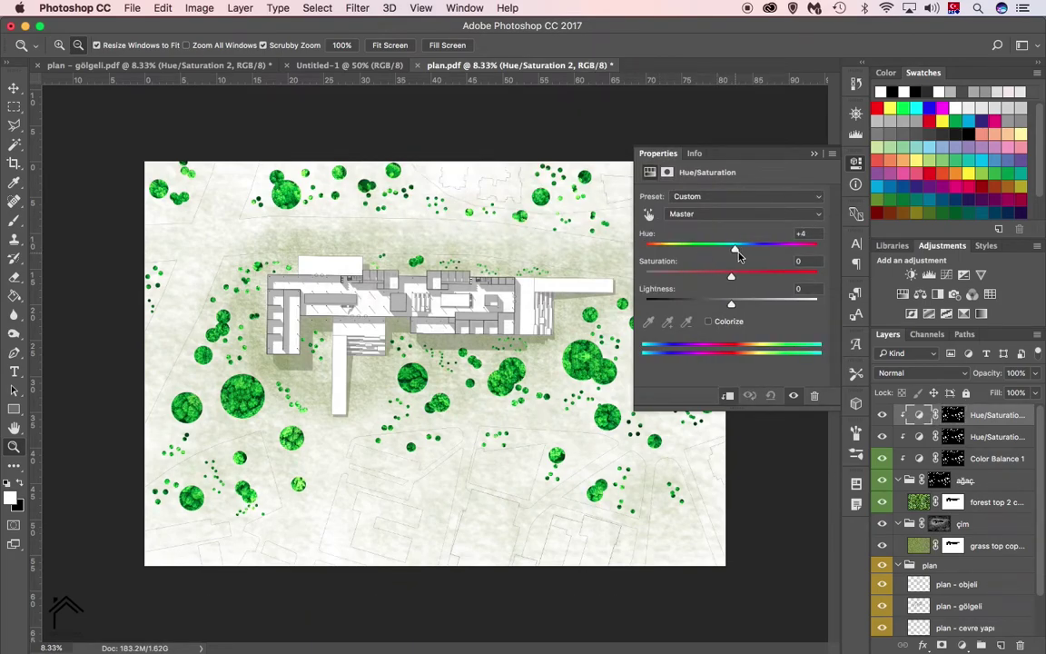
drag(737, 252, 689, 251)
drag(736, 279, 748, 278)
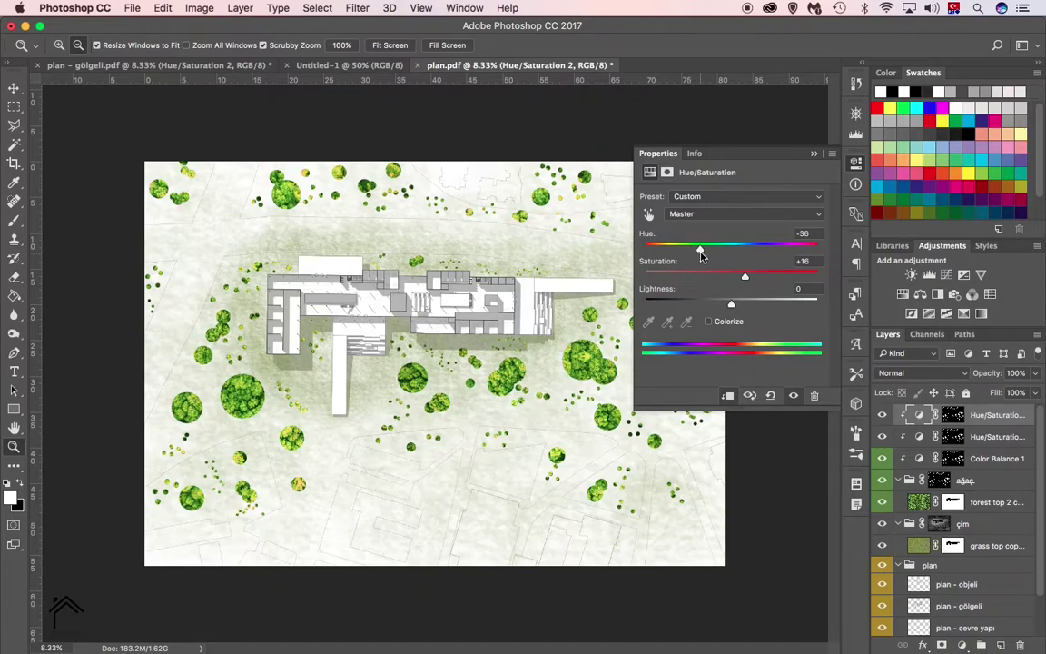
- Fade the forest texture layer to 50% opacity
click(999, 502)
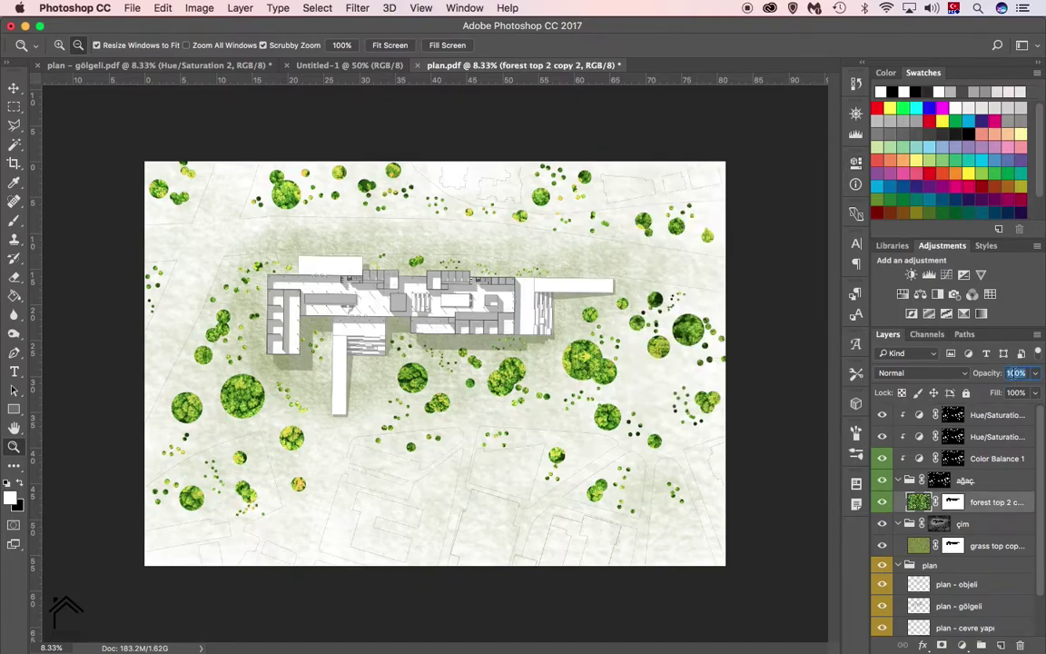
text(50)
key(Return)
click(955, 437)
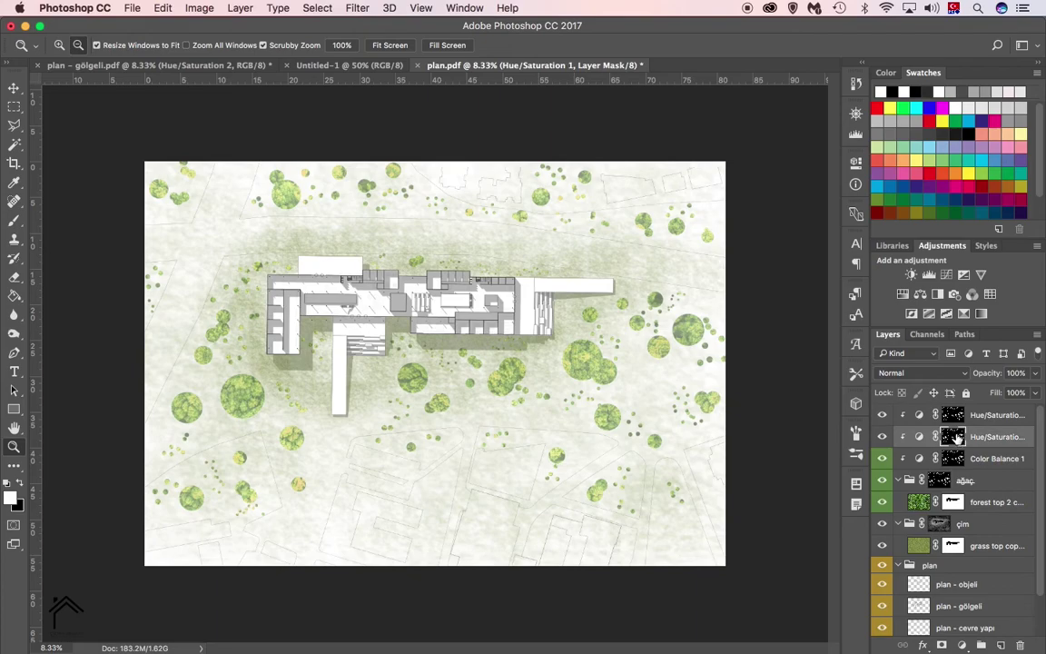
- Turn off brush scattering and lower spacing for a continuous stroke
key(b)
key(F5)
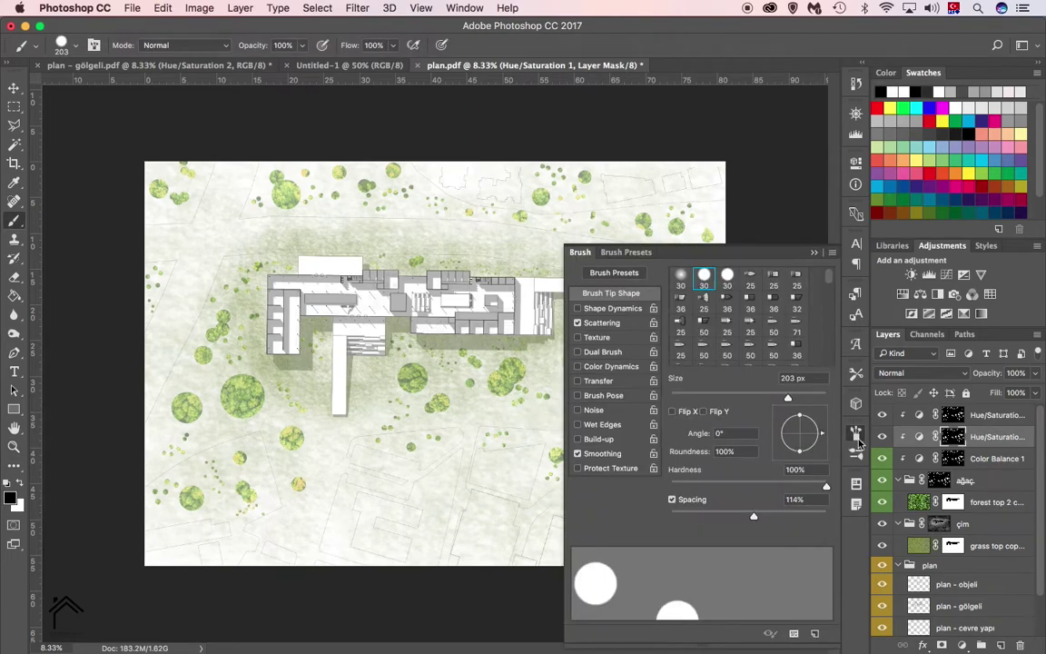
click(578, 323)
drag(754, 516, 717, 516)
key(F5)
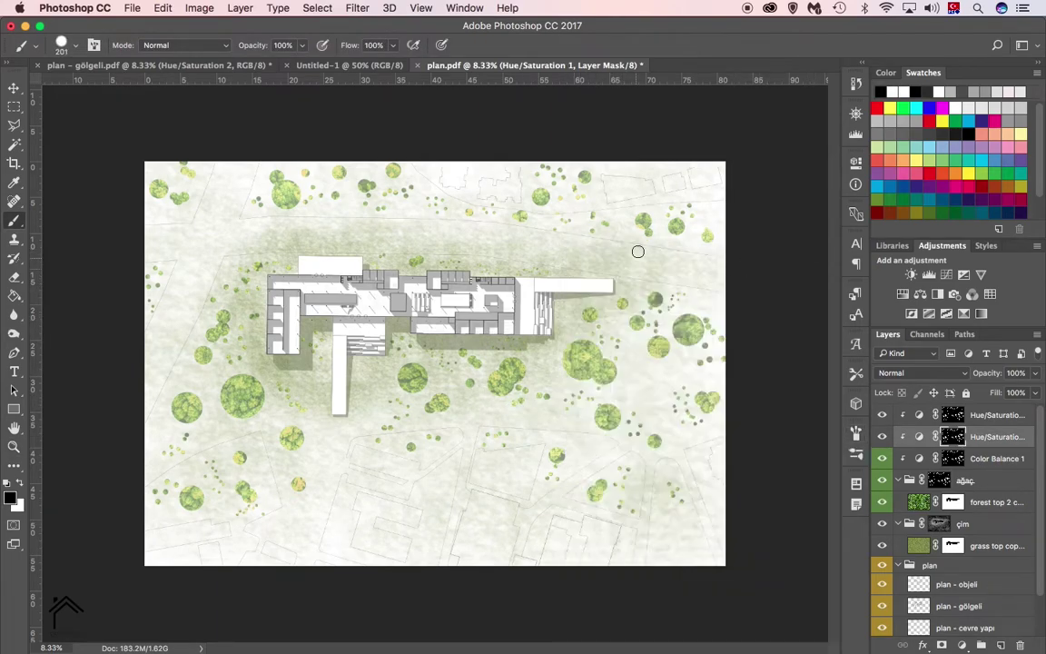
- Resize the brush through 594, 336 and 267 px, ending at 604 px
drag(578, 397, 595, 397)
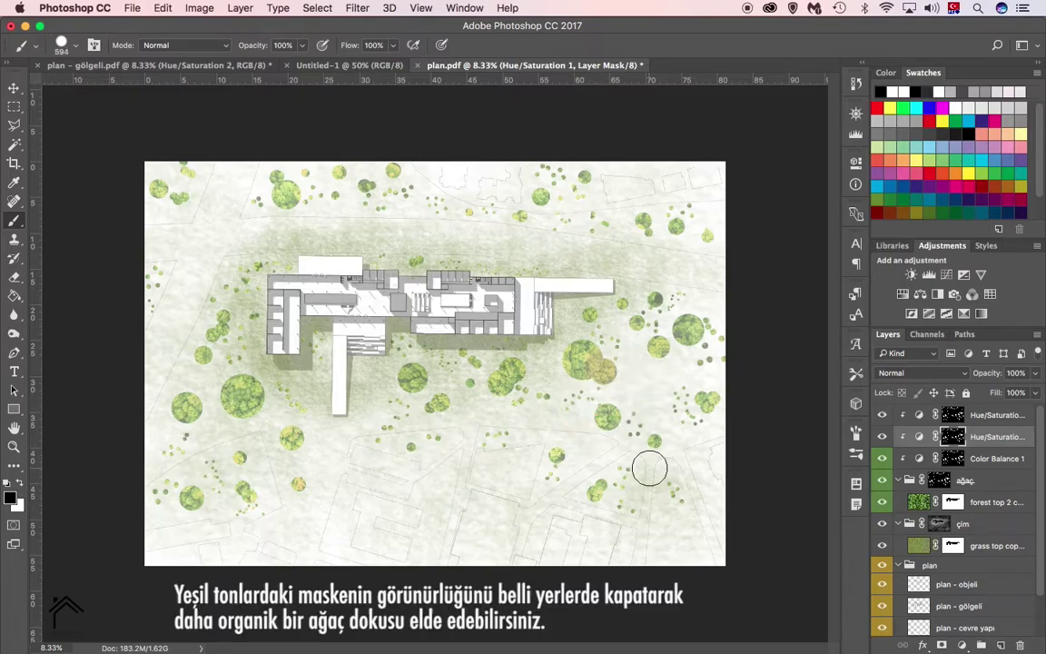
mouse_move(656, 370)
mouse_down()
mouse_move(656, 346)
mouse_move(636, 336)
mouse_up()
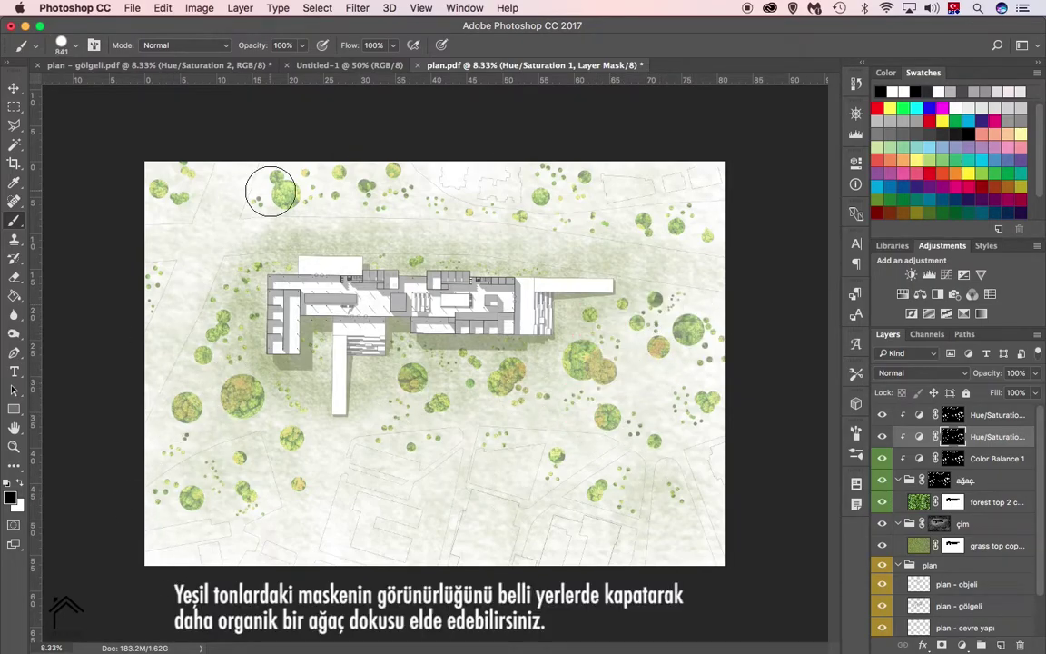
drag(427, 200, 395, 200)
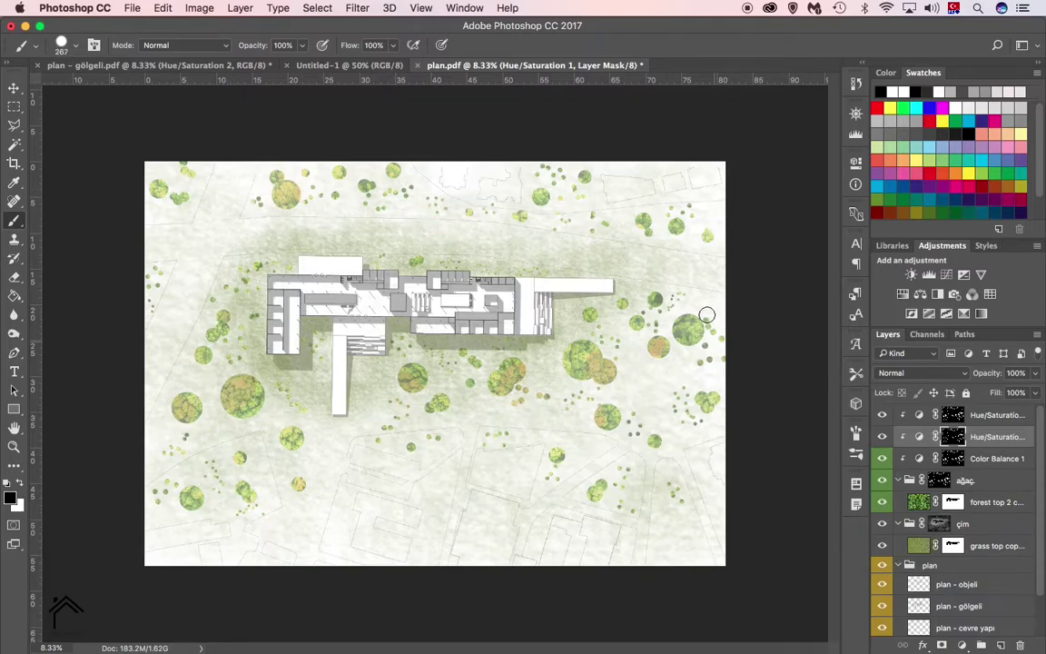
drag(552, 373, 600, 373)
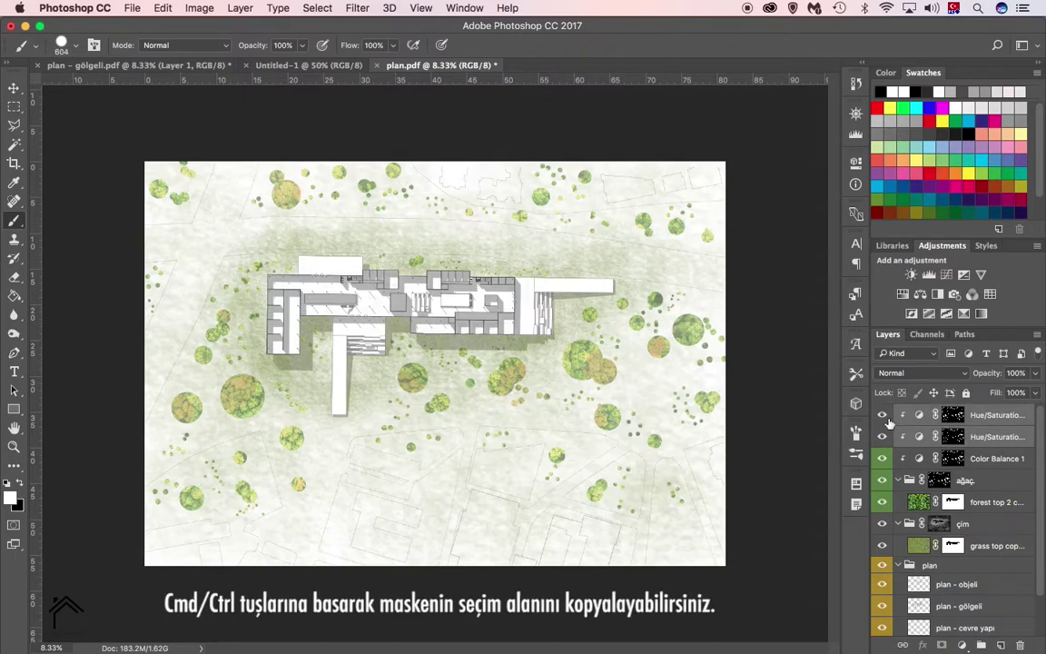
- Load the tree shapes as a selection and fill them black on a new Layer 1
click(1001, 644)
super+click(940, 504)
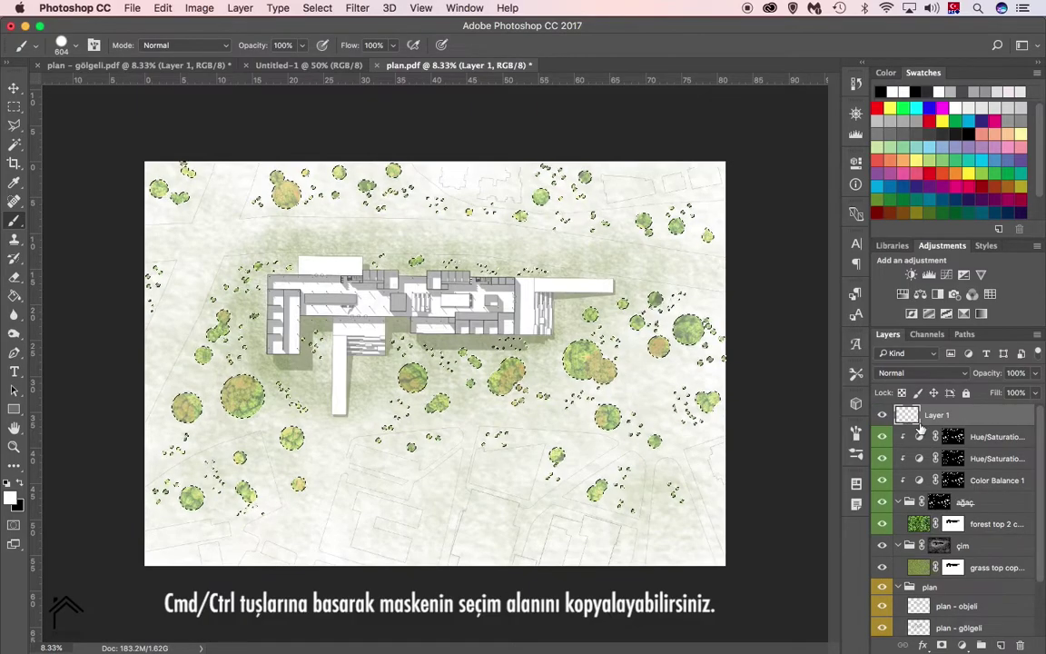
key(g)
click(604, 368)
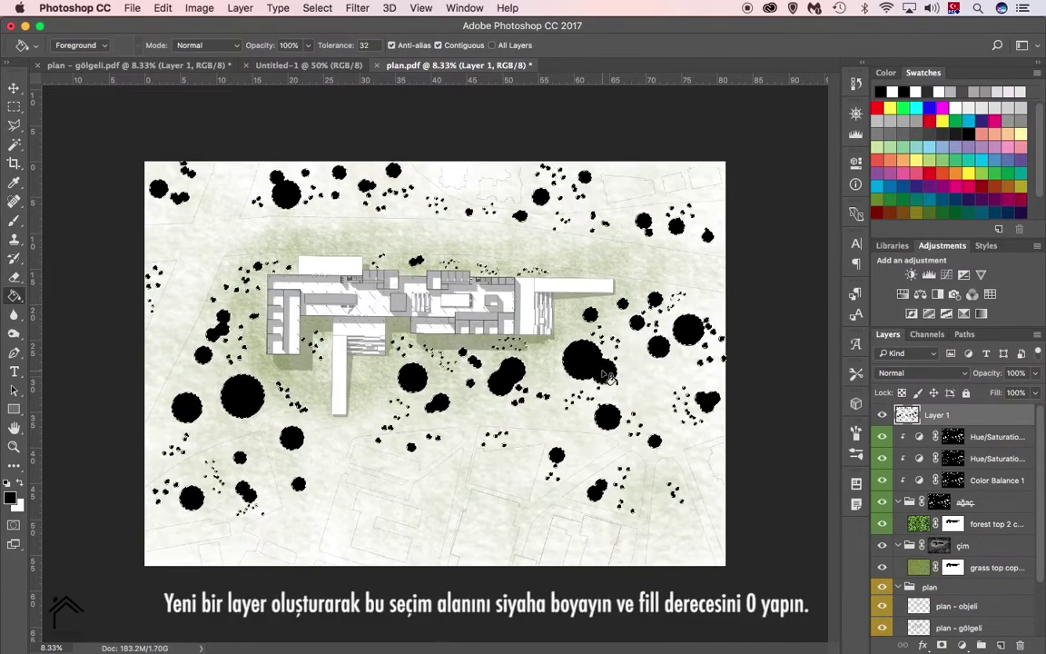
click(1035, 392)
- Set the black tree layer's fill to 0% so only its effects show
text(0)
key(Return)
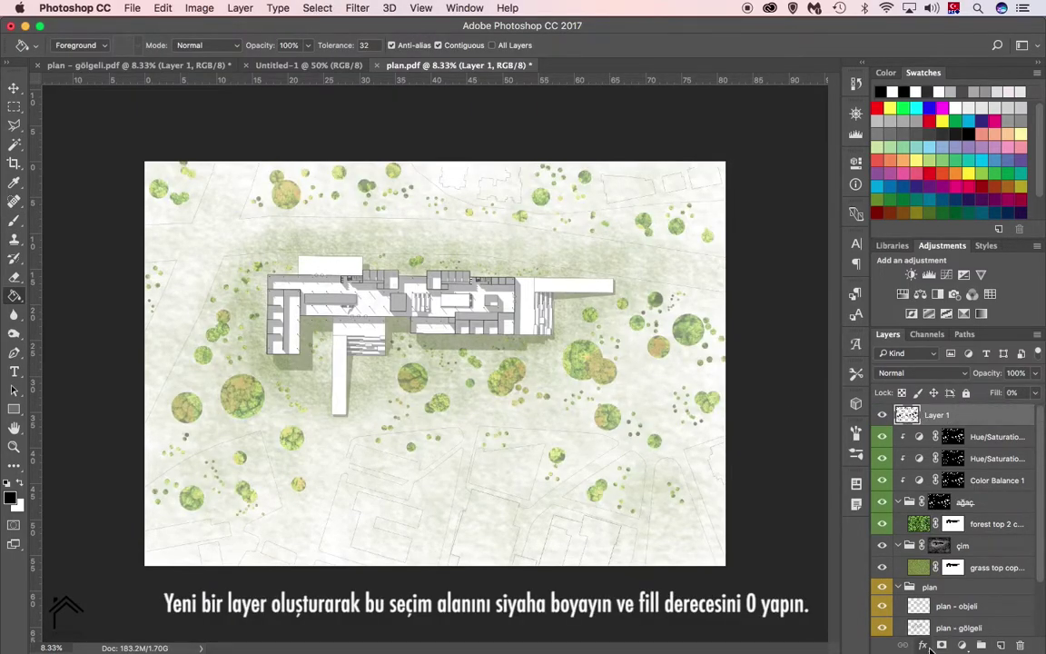
click(926, 645)
- Give the trees a drop shadow of 55% opacity, 117° angle, 49 px distance and 29 px size
click(945, 629)
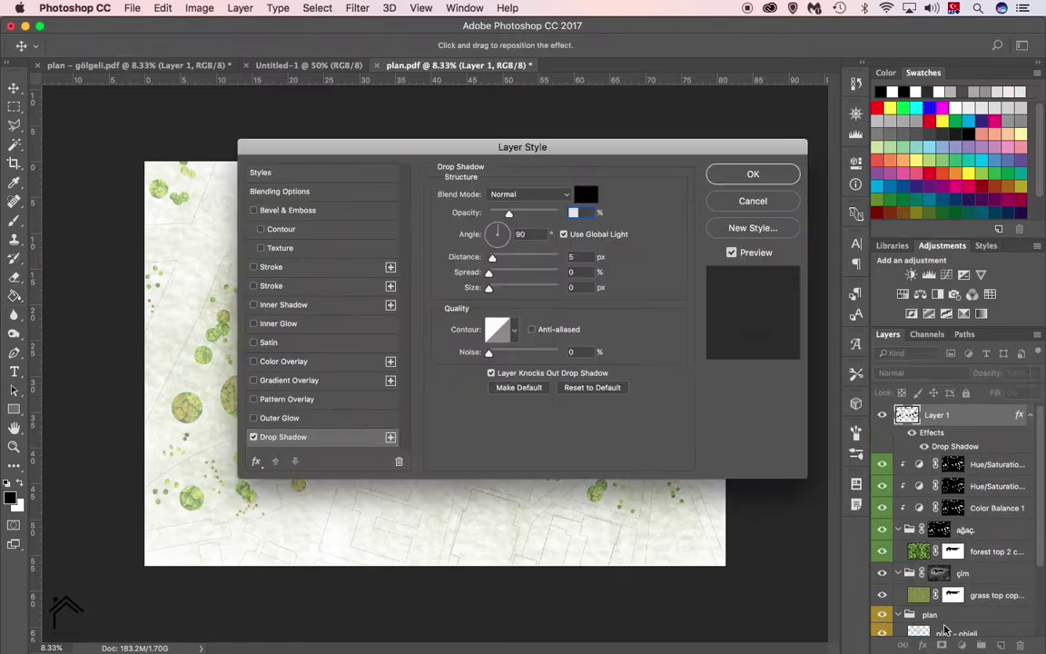
drag(525, 153, 622, 406)
drag(589, 510, 622, 514)
mouse_move(607, 467)
mouse_down()
mouse_move(629, 467)
mouse_move(590, 483)
mouse_up()
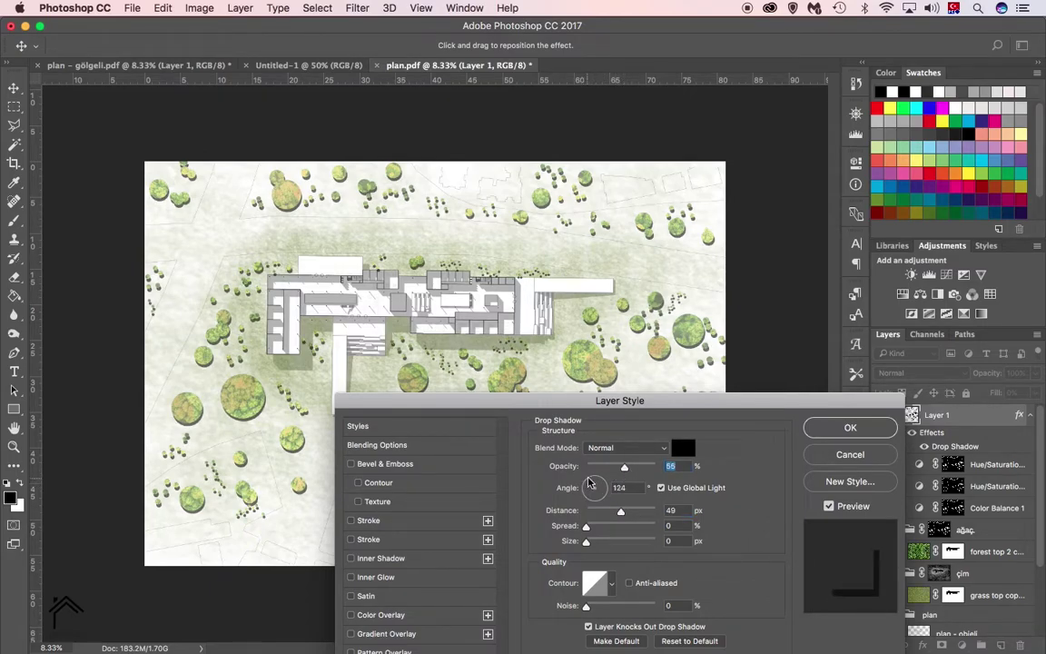
click(590, 483)
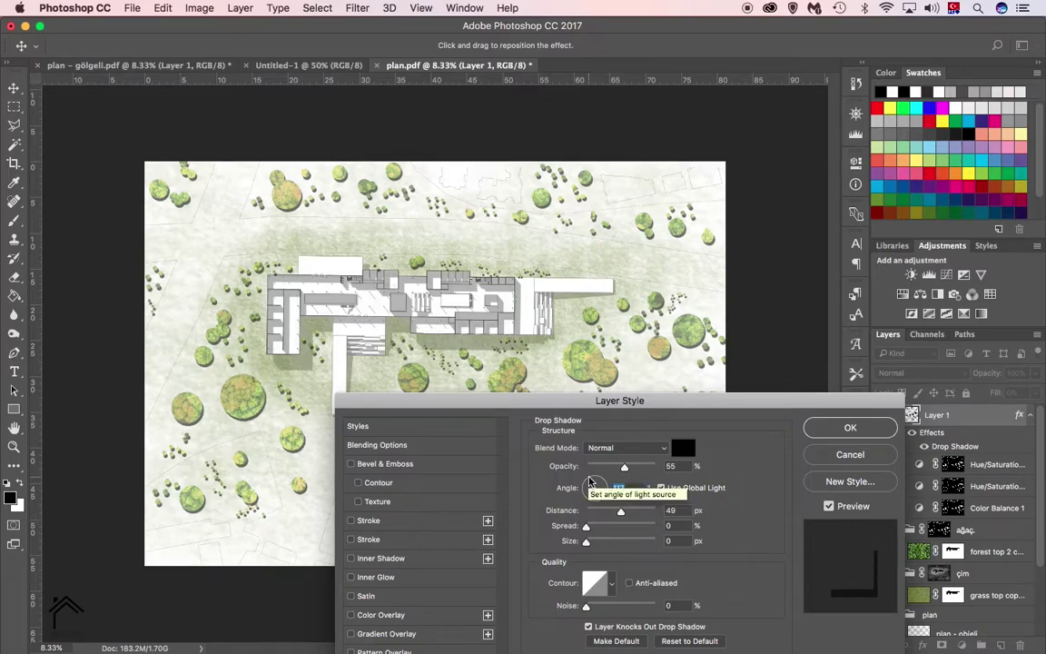
drag(586, 542, 599, 544)
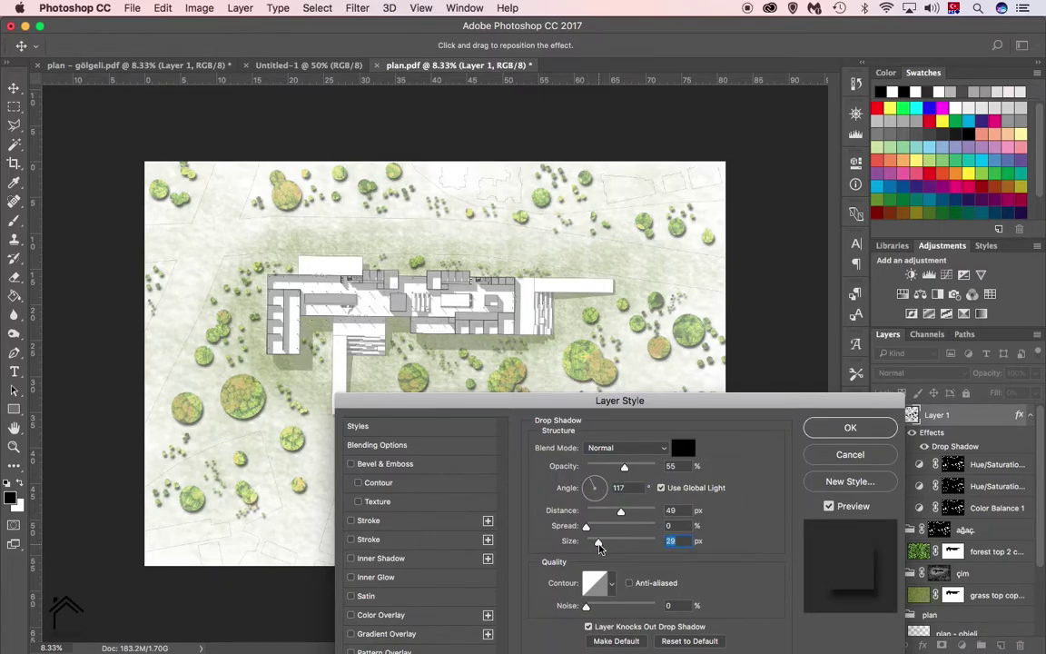
- Add a 4 px white outside stroke to the tree layer and apply the effects
click(368, 540)
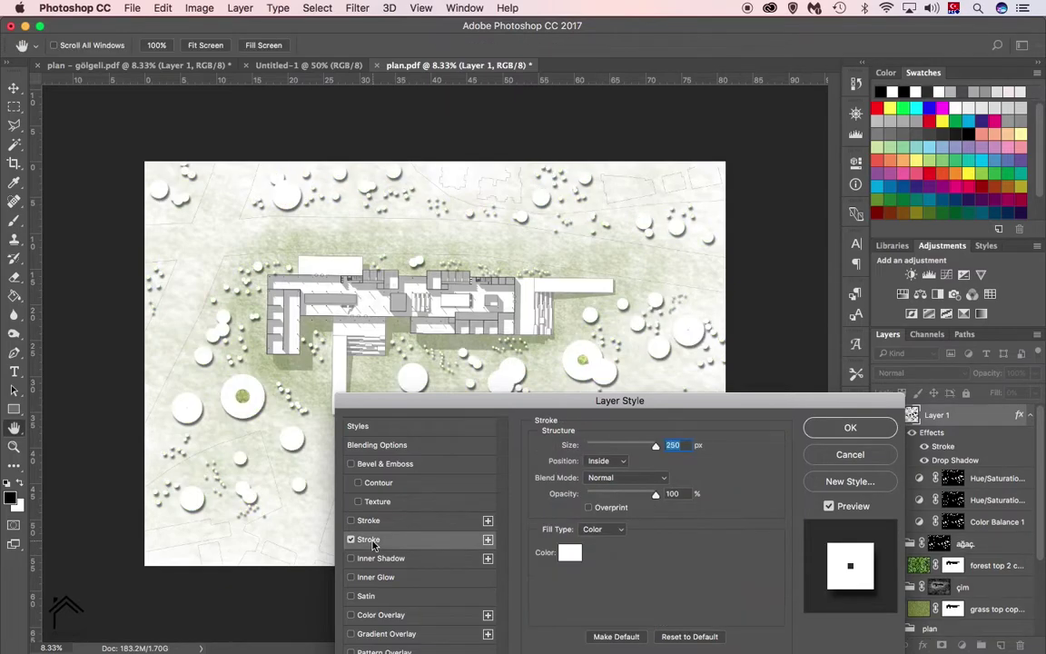
click(351, 539)
click(363, 520)
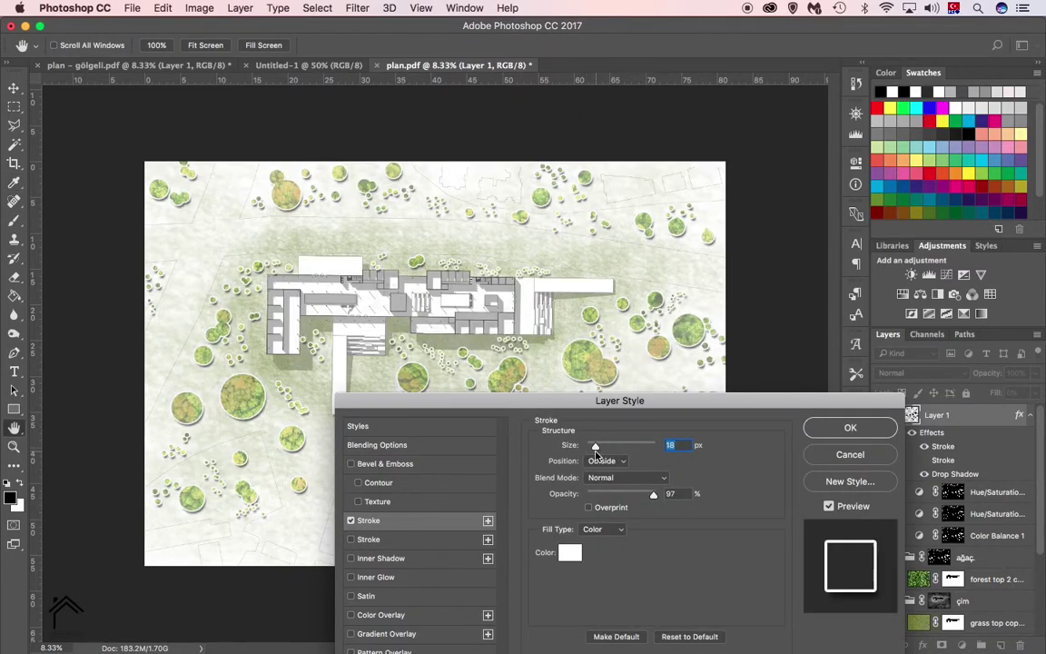
drag(594, 447, 590, 454)
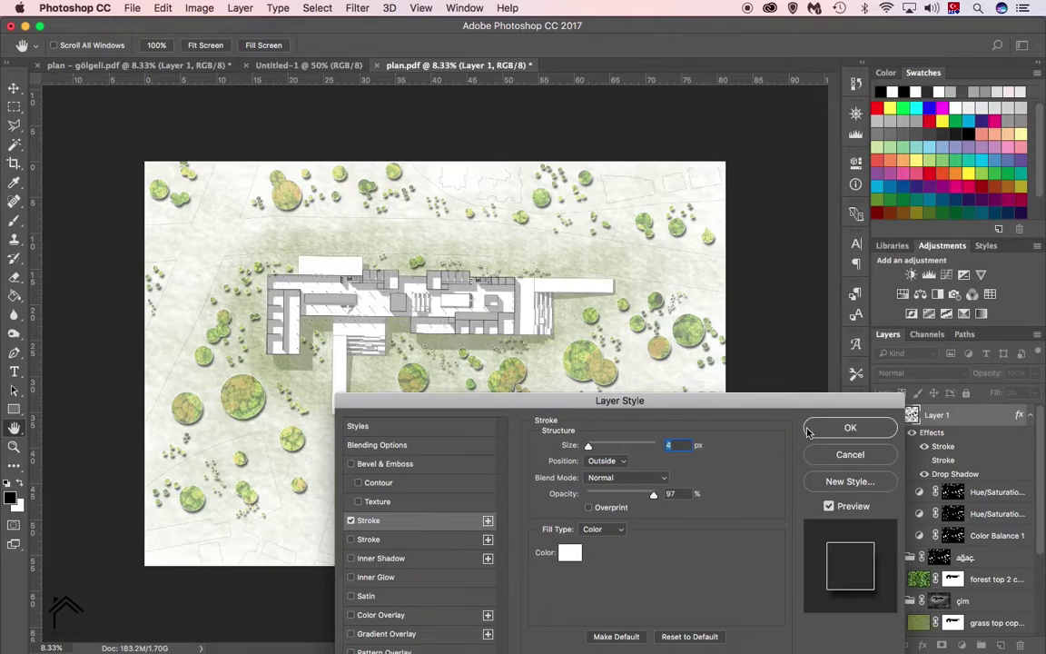
click(848, 427)
- Lower Layer 1's opacity to 72% and give it a layer mask
key(z)
click(538, 364)
click(1034, 373)
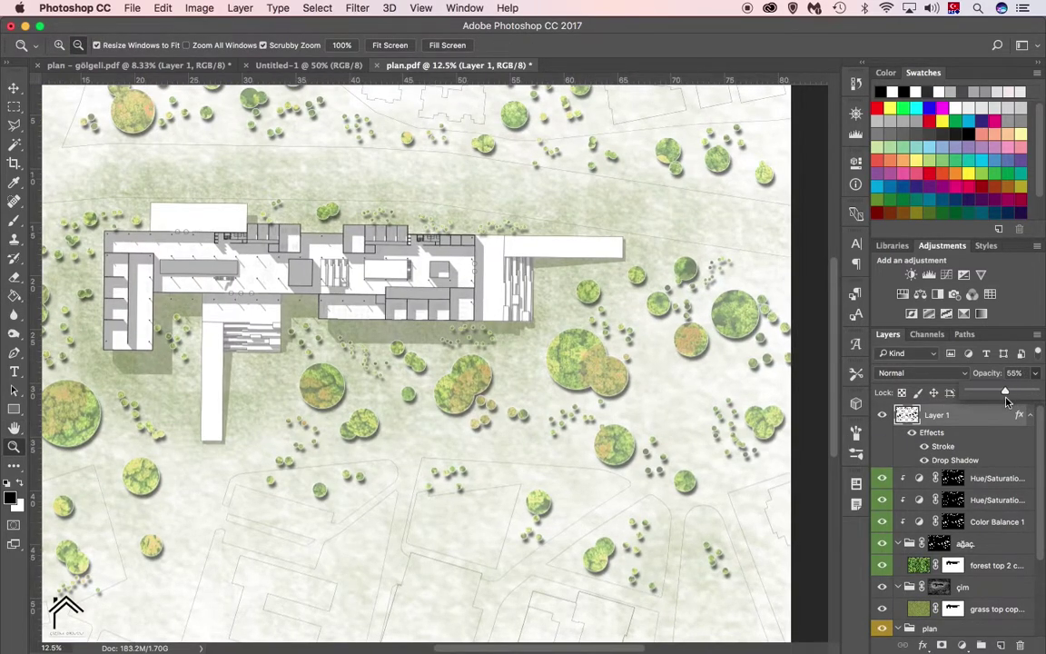
drag(1034, 392, 1016, 398)
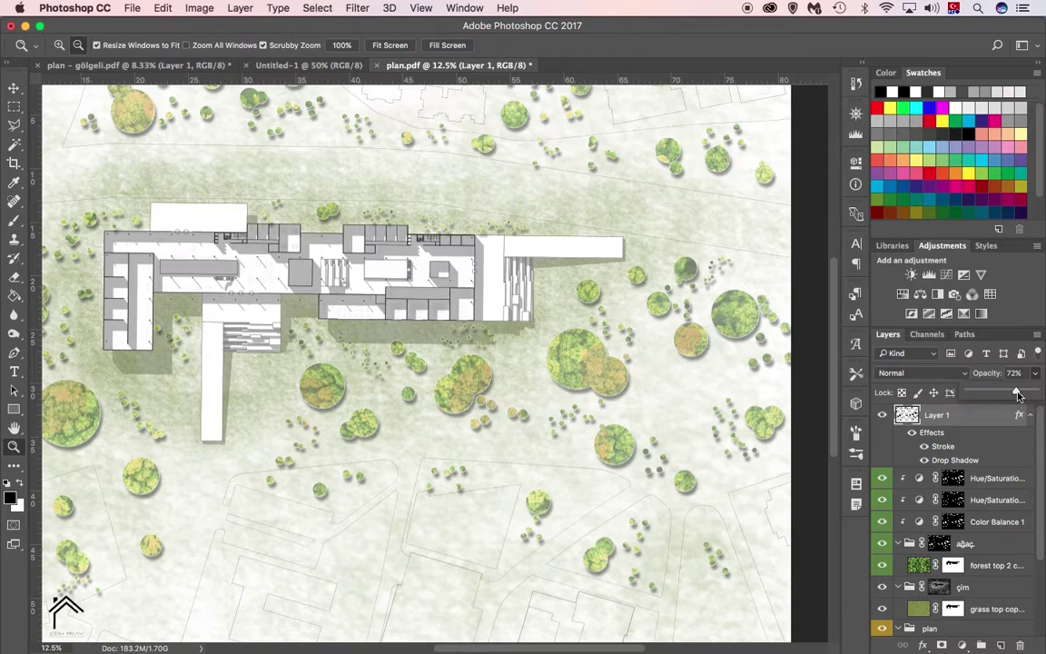
double_click(941, 447)
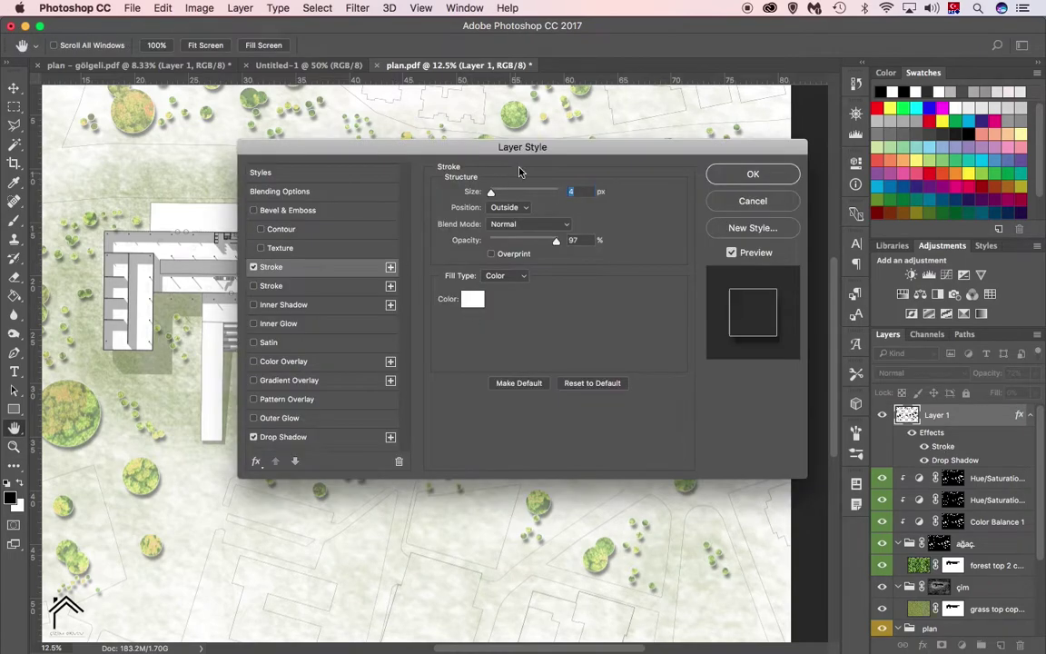
drag(519, 171, 568, 454)
key(Return)
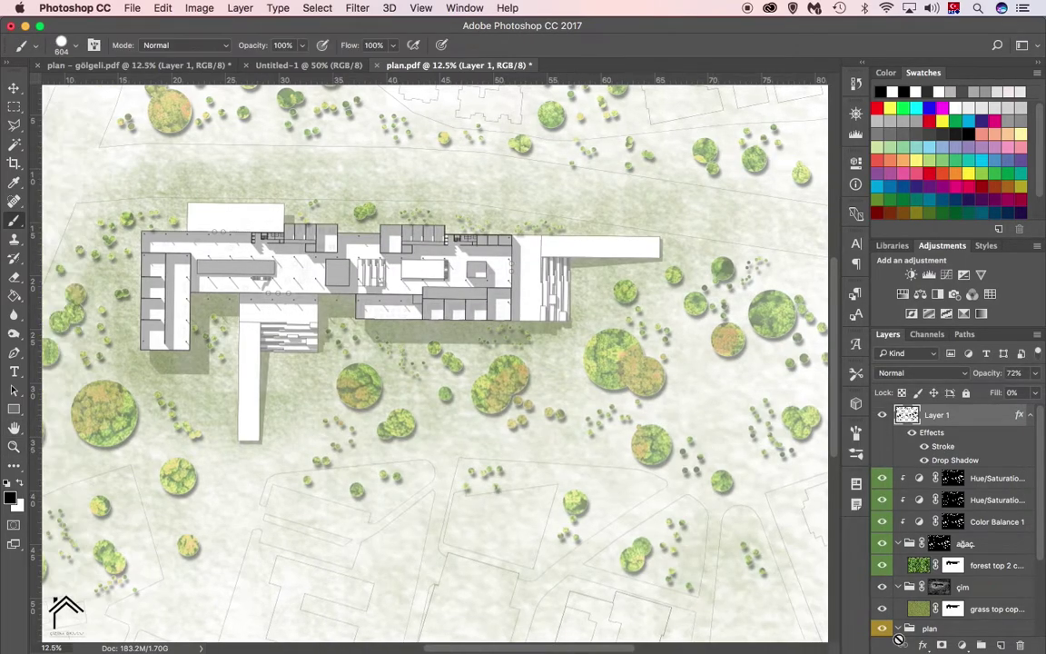
click(961, 645)
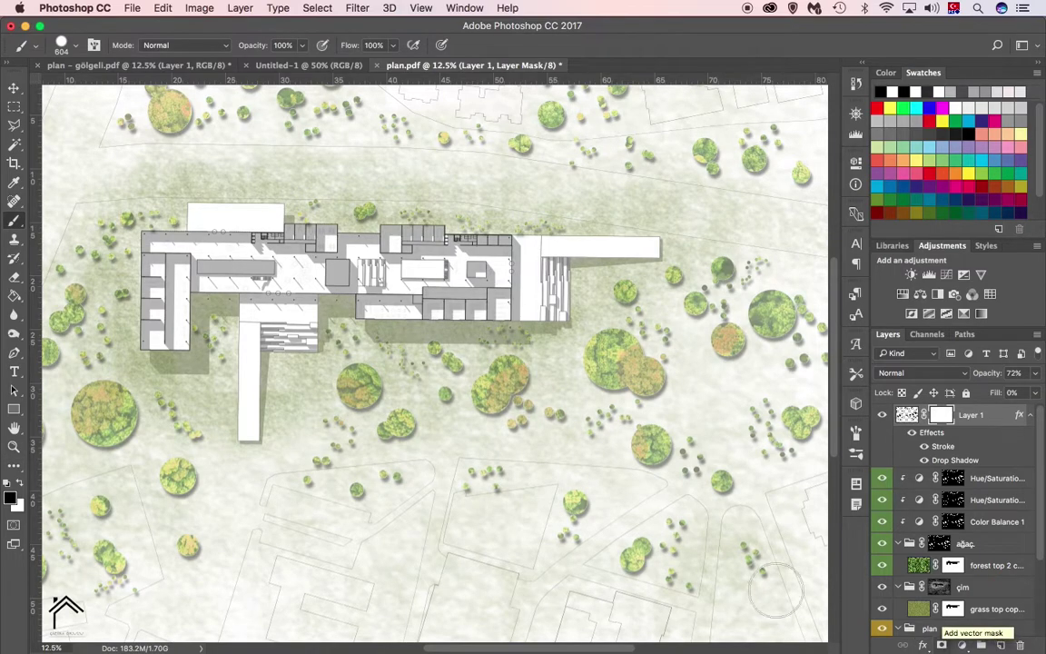
- Rename the shadow layer to gölge and add a layer mask to plan - gölgeli
double_click(979, 421)
key(Return)
scroll(976, 559, down, 3)
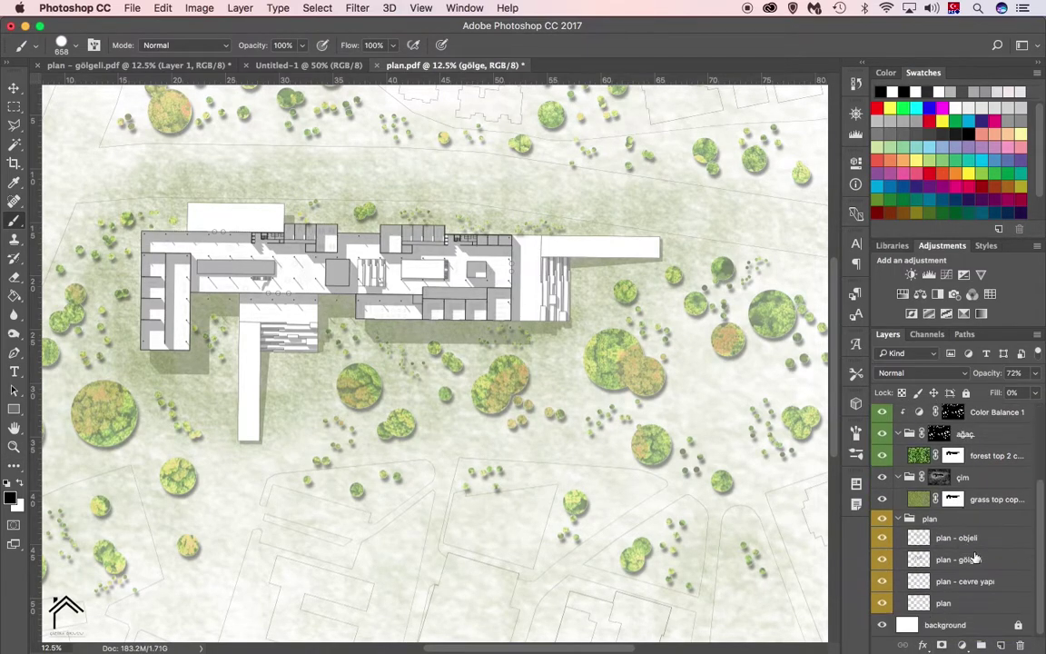
click(952, 560)
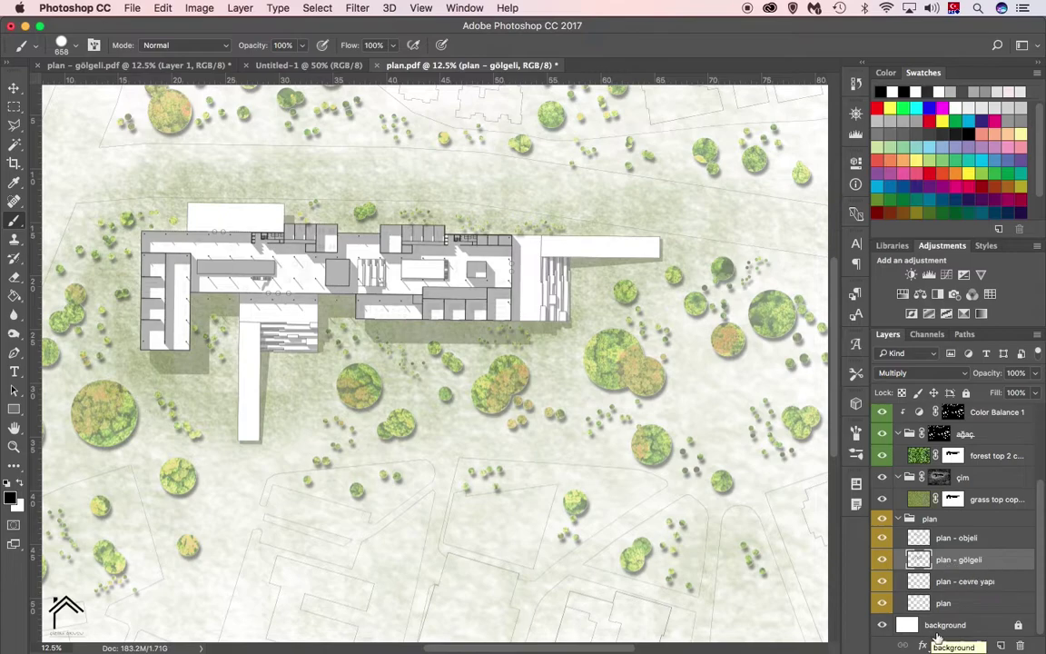
click(943, 645)
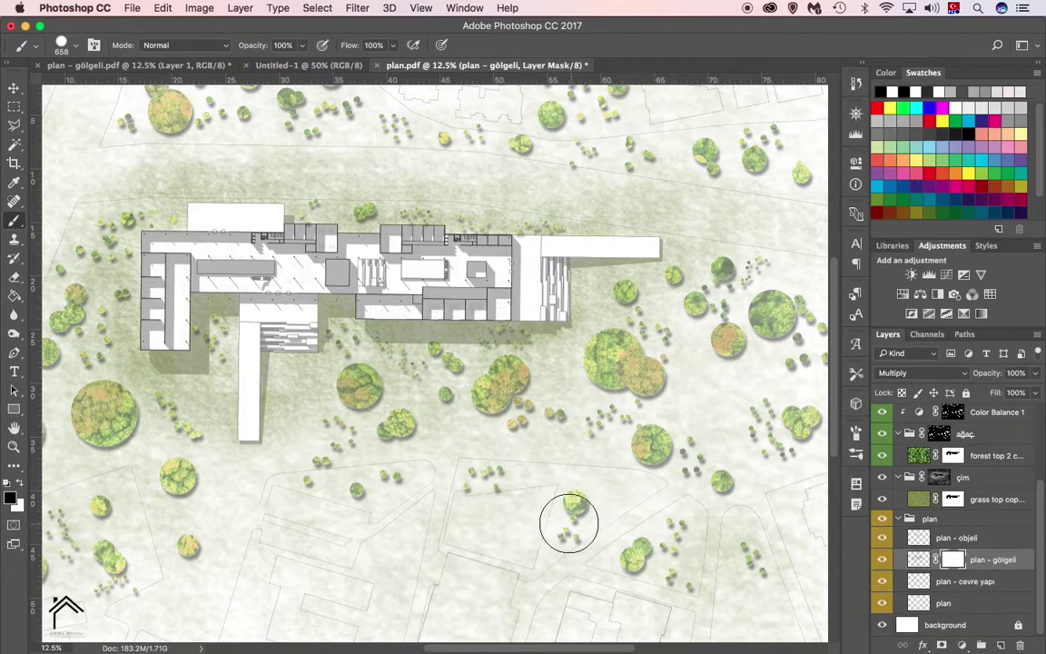
- Zoom in on the building's southwest corner and shrink the mask brush
click(302, 45)
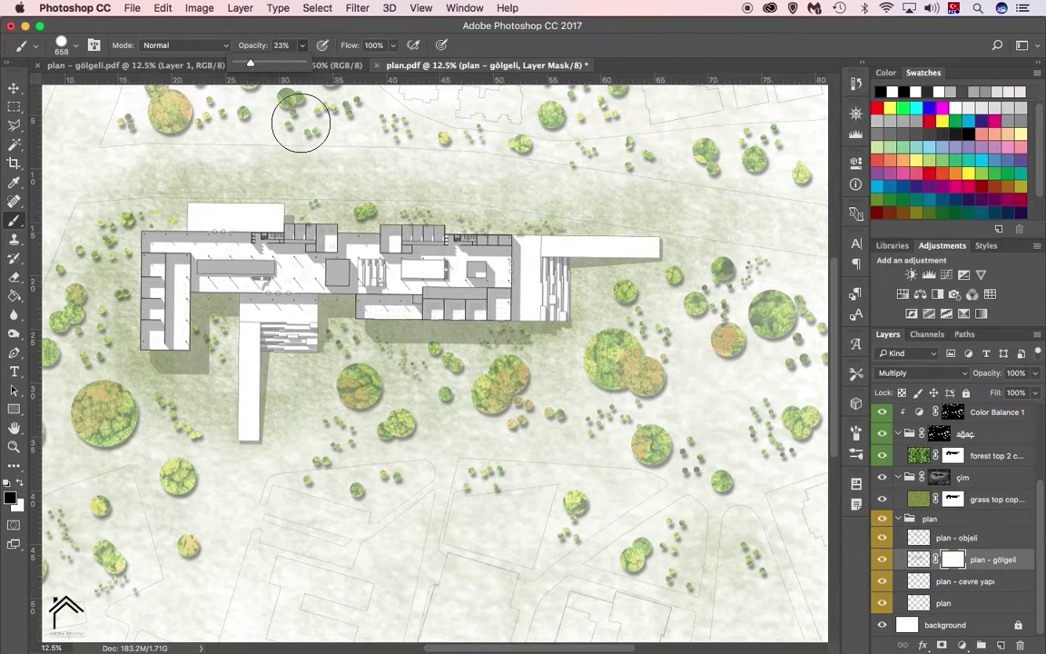
click(72, 46)
key(Escape)
key(z)
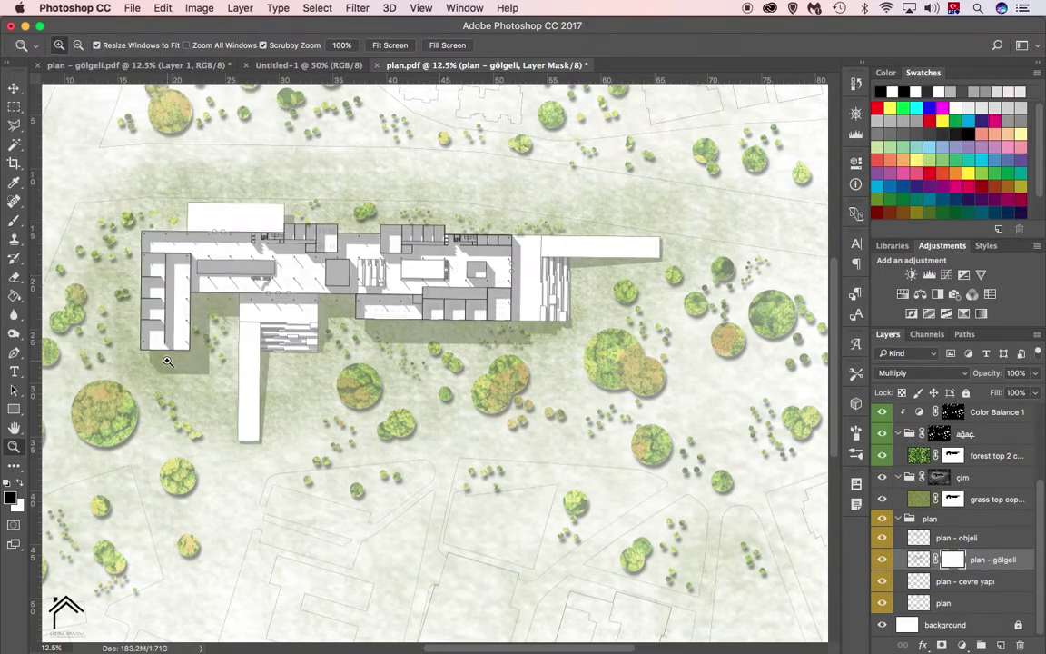
click(167, 361)
key(b)
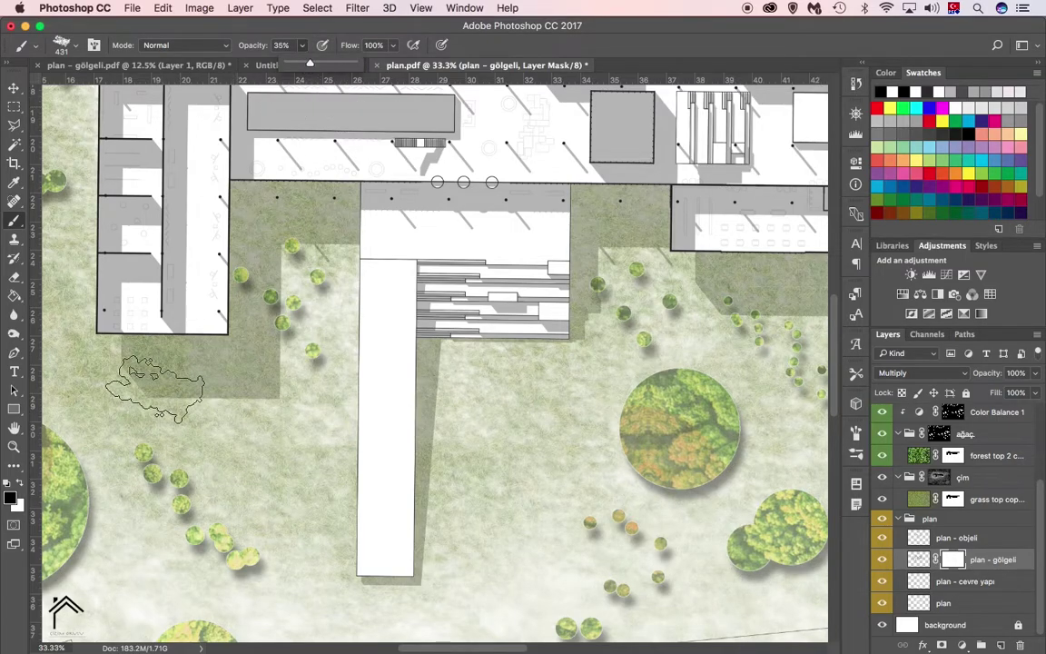
mouse_move(155, 386)
mouse_down()
mouse_move(127, 386)
mouse_move(138, 430)
mouse_up()
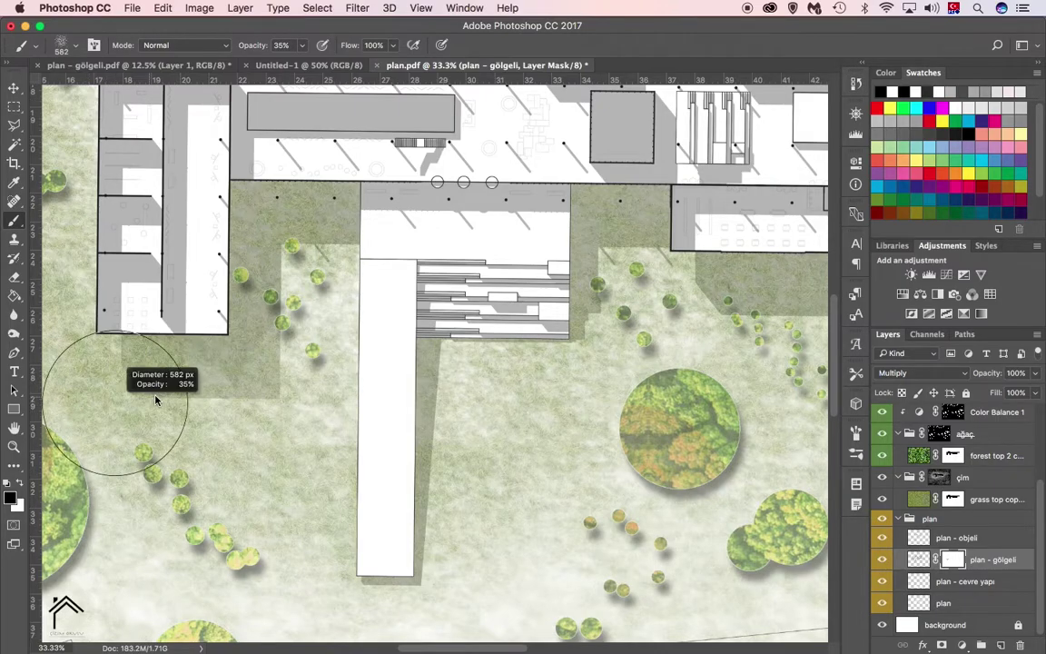
scroll(385, 432, right, 10)
scroll(385, 432, up, 5)
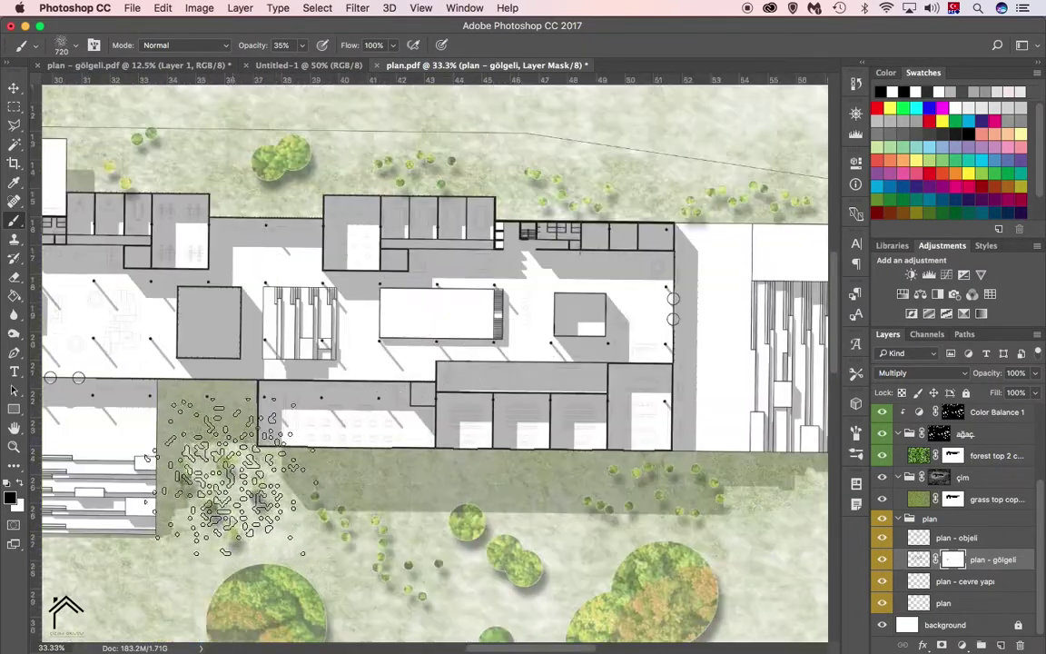
- Raise the mask brush opacity to 73%, then 78%, to soften shadows over the grass
right_click(39, 94)
scroll(354, 554, down, 4)
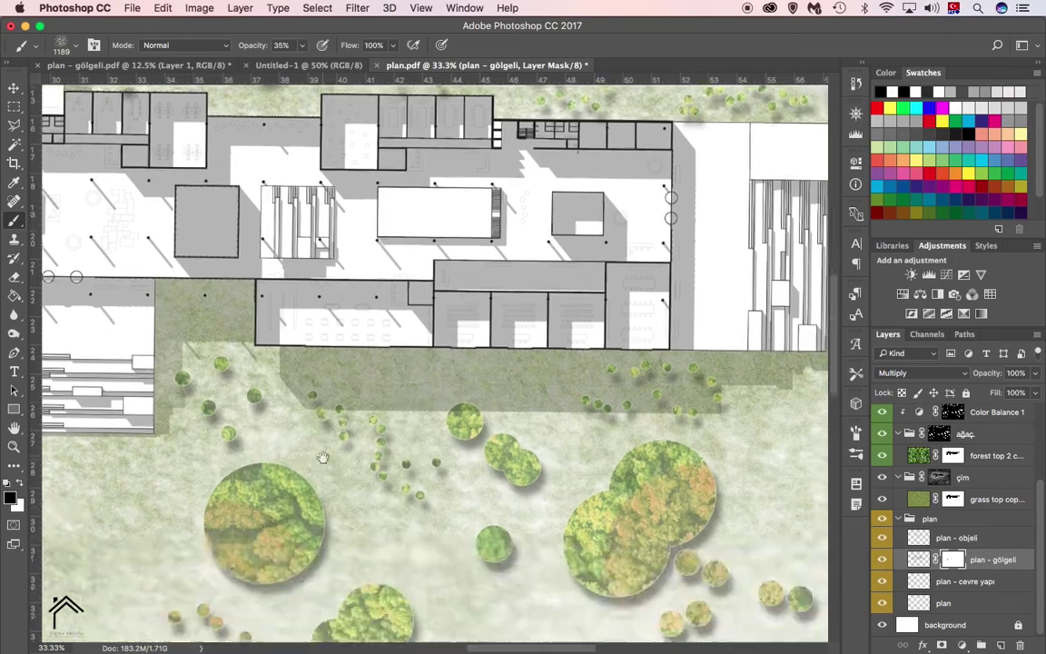
scroll(363, 554, right, 5)
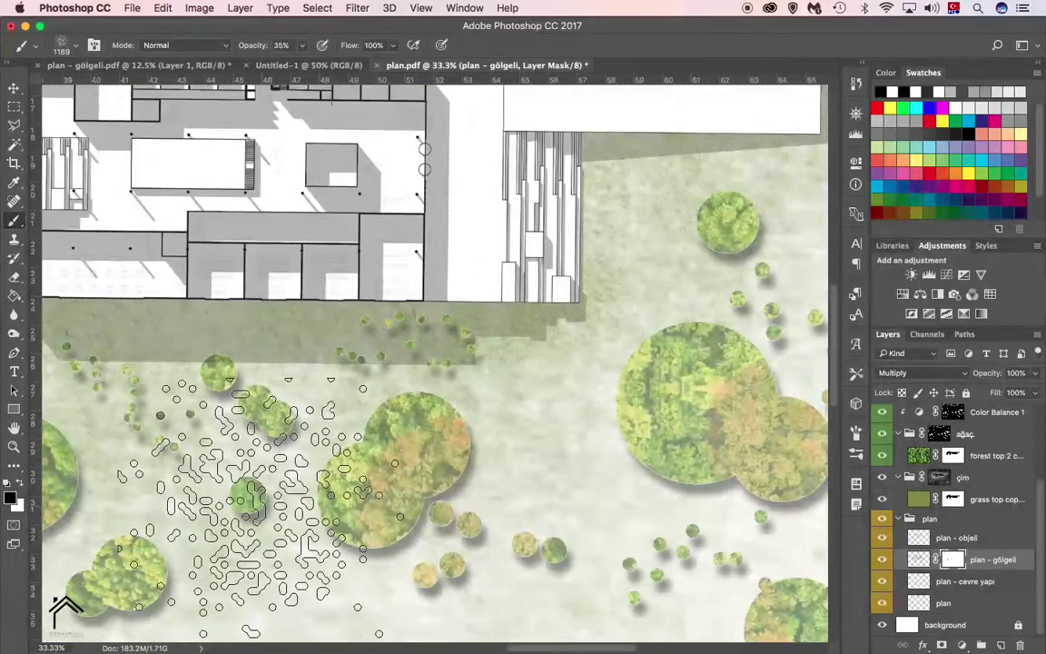
key(7)
key(3)
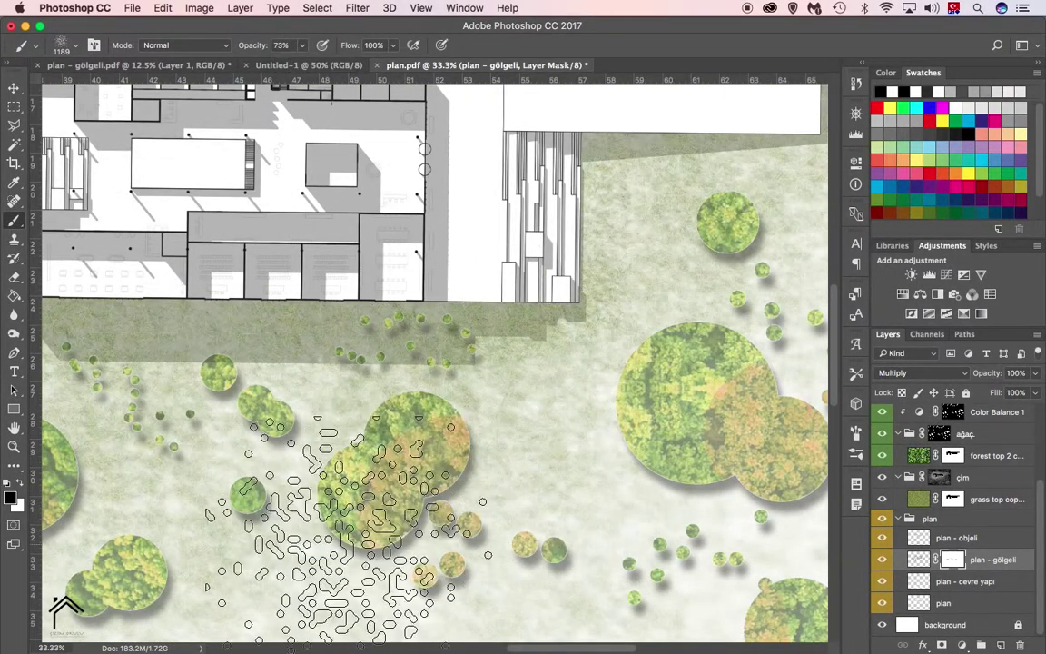
right_click(108, 332)
key(Escape)
scroll(374, 385, left, 10)
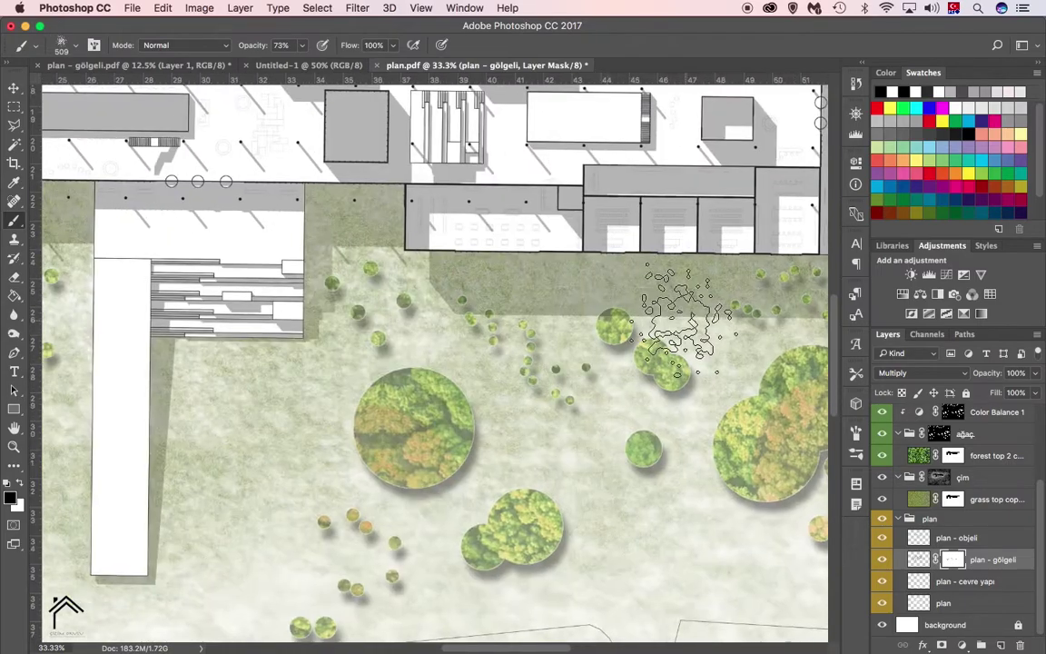
scroll(338, 385, left, 8)
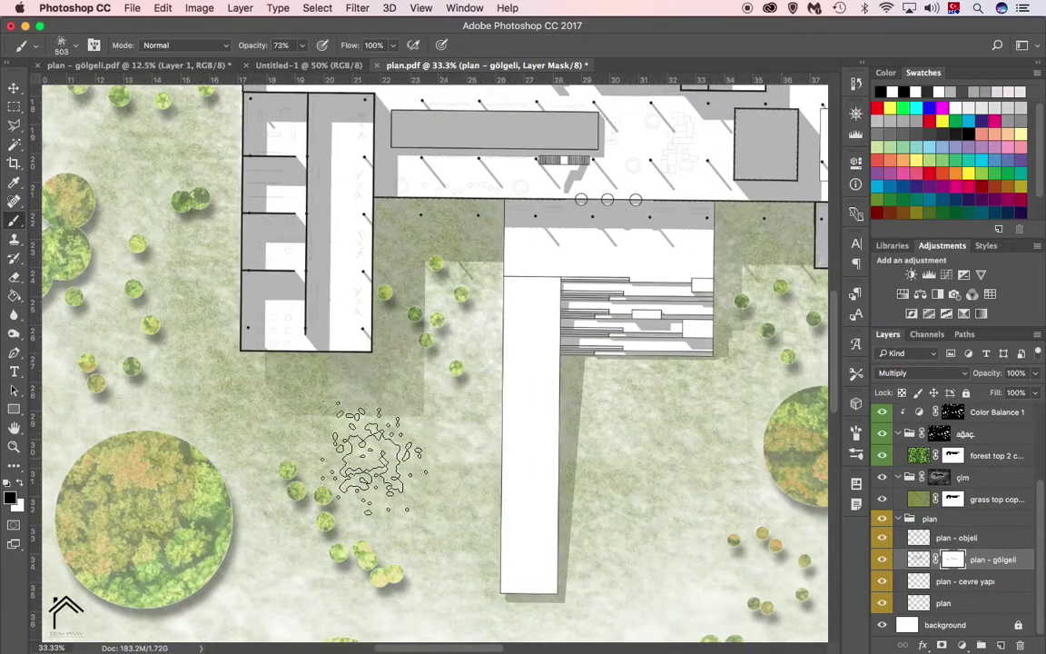
drag(305, 64, 308, 64)
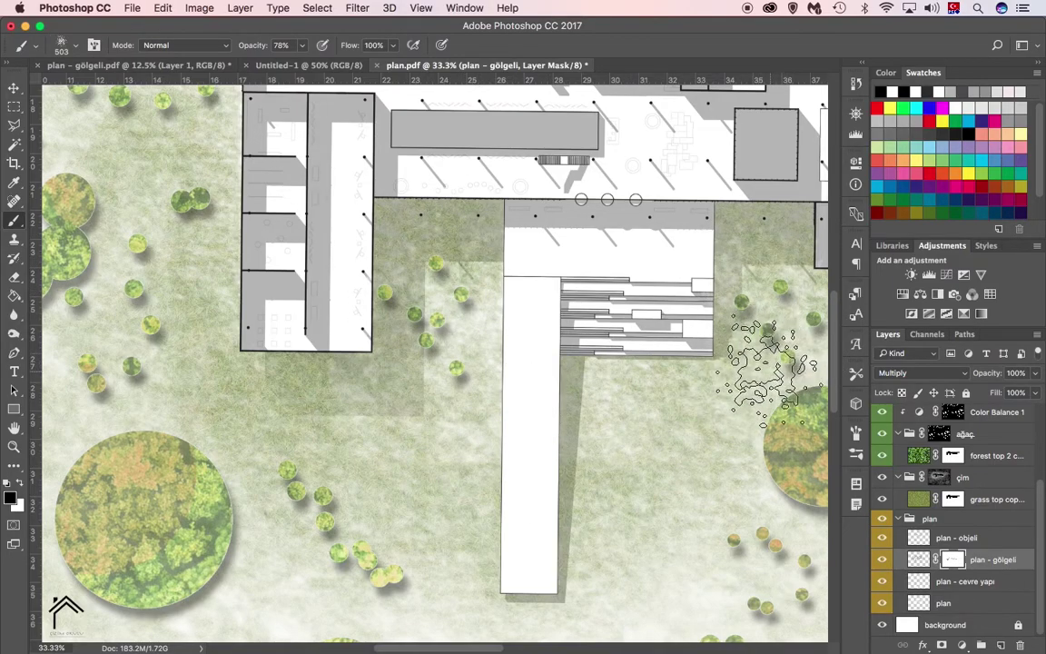
scroll(636, 354, right, 5)
scroll(519, 352, right, 5)
- Bring the building's right wing into view on the plan
drag(519, 353, 595, 344)
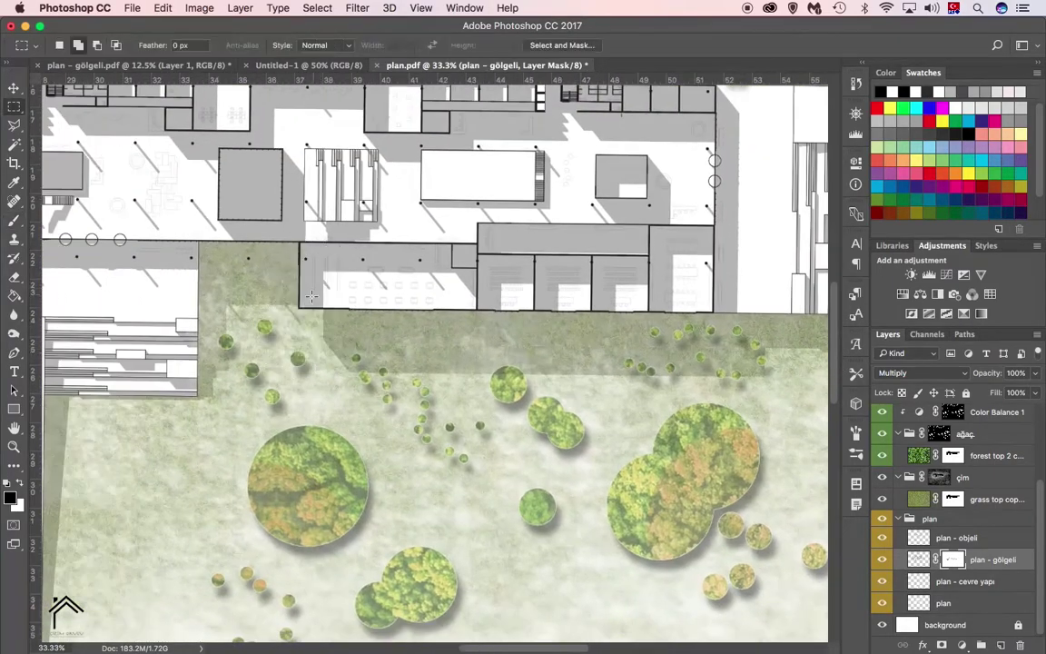
key(m)
drag(300, 243, 414, 307)
key(g)
scroll(395, 344, right, 5)
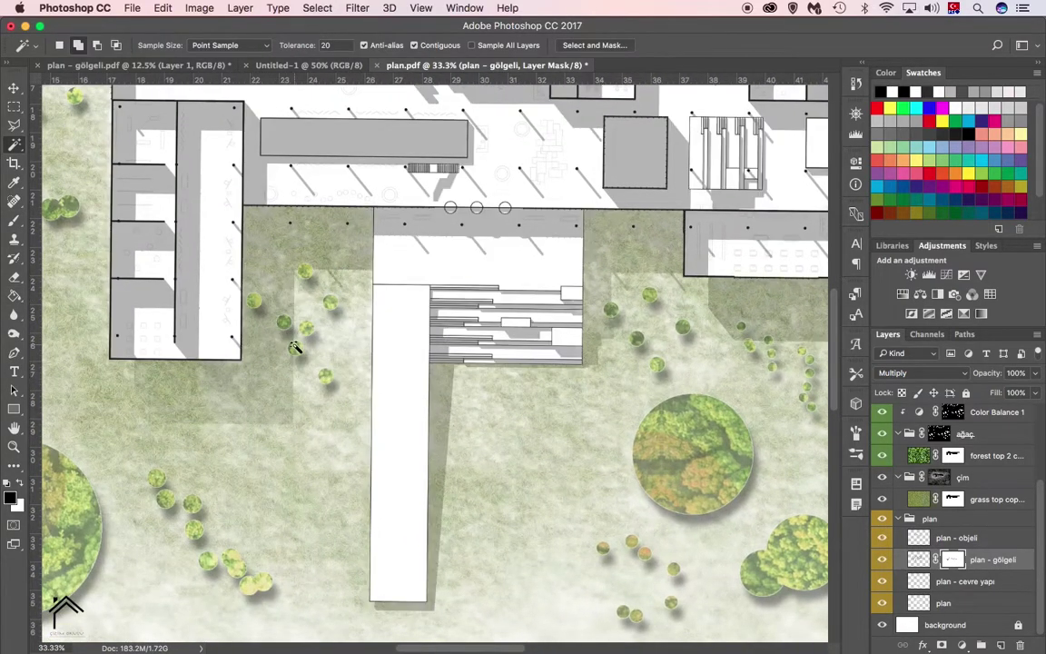
- Magic Wand-select the small trees beside the building and target the plan - gölgeli mask
key(w)
click(253, 300)
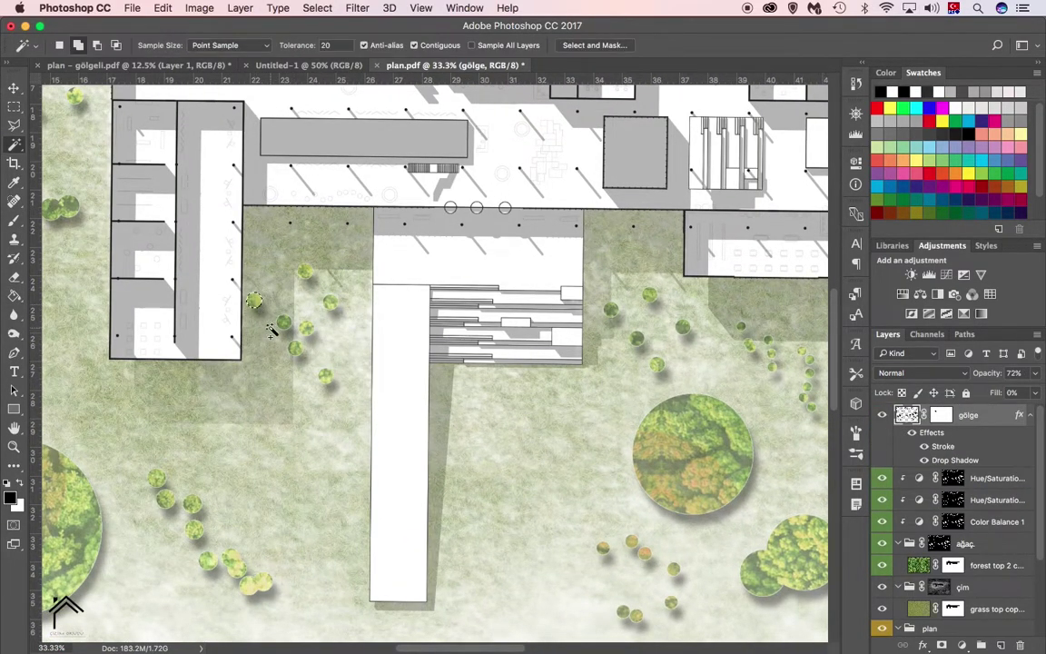
scroll(805, 356, right, 6)
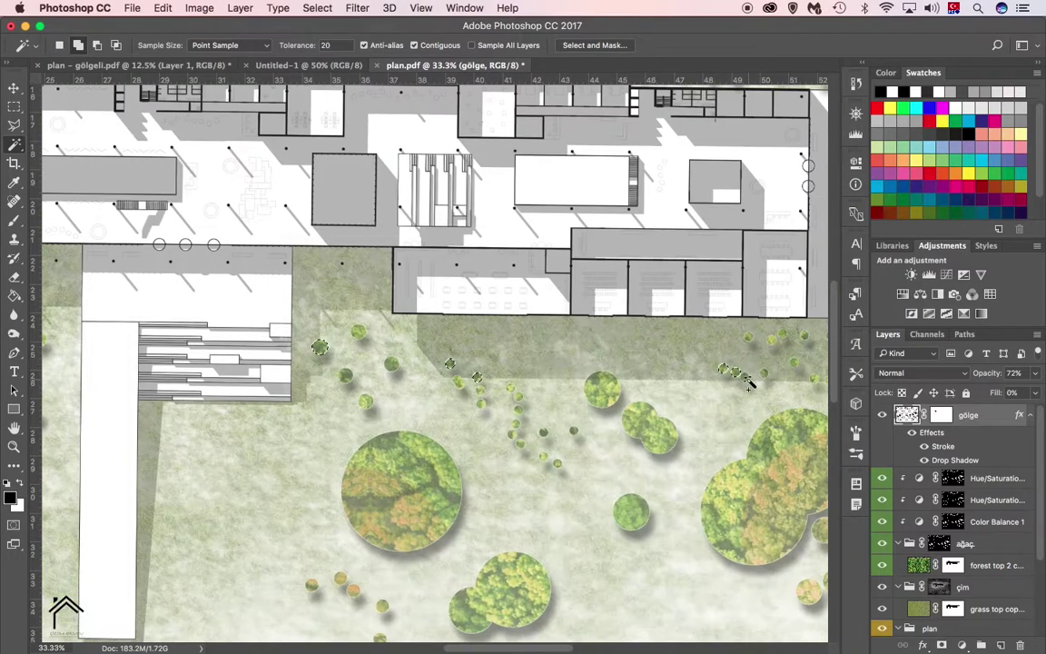
scroll(816, 385, right, 5)
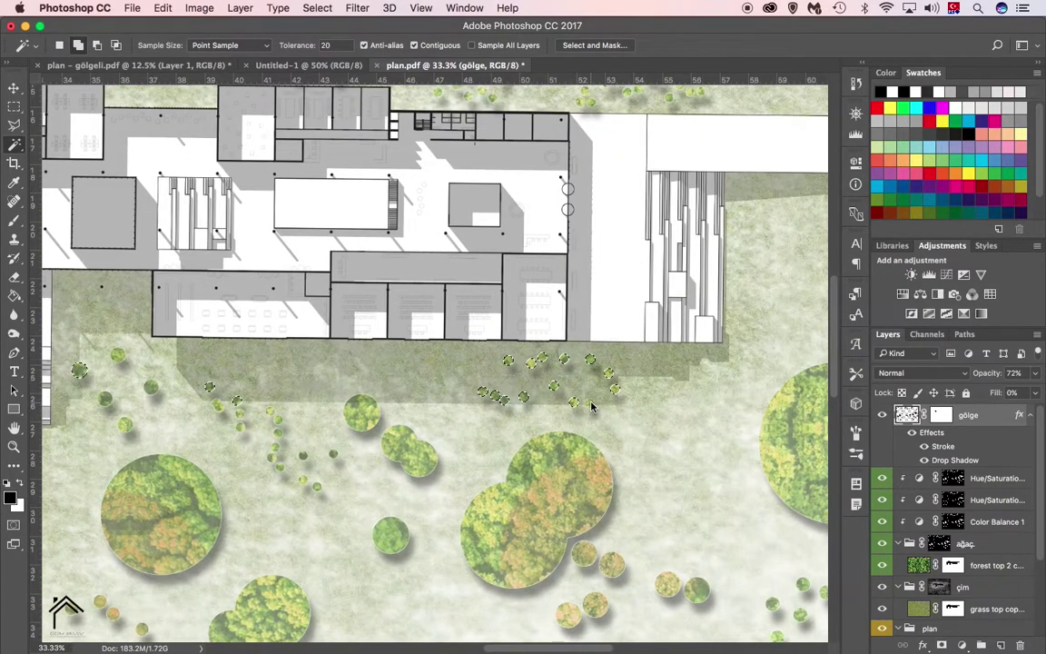
scroll(591, 406, left, 5)
scroll(486, 498, left, 5)
scroll(919, 559, down, 3)
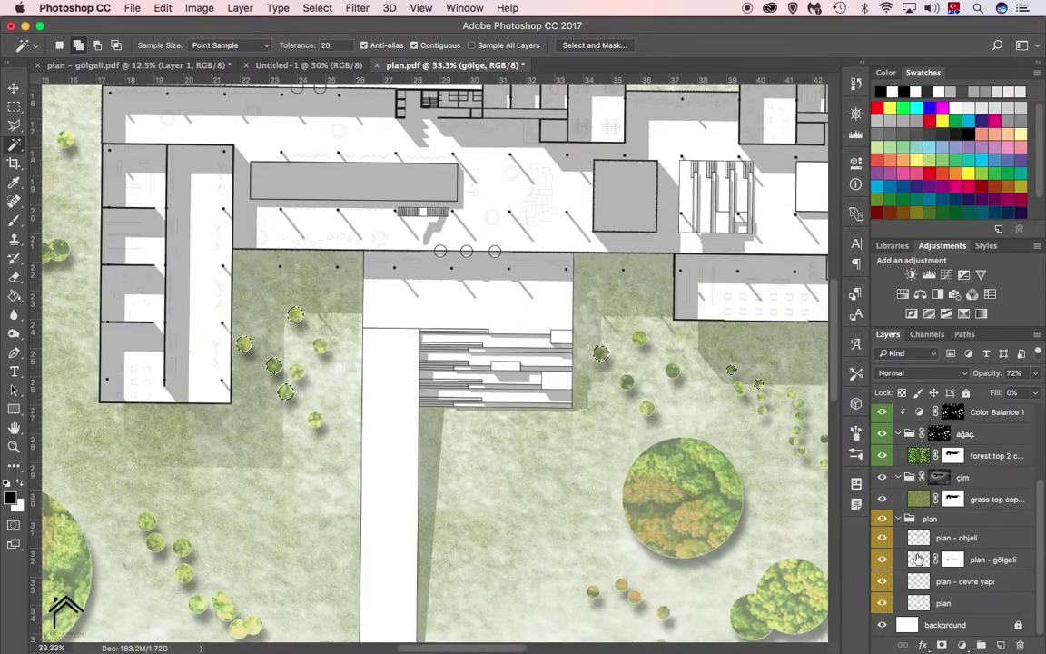
click(952, 562)
- Paint black on the gölge mask at 100% brush opacity over the building's shaded edges
key(g)
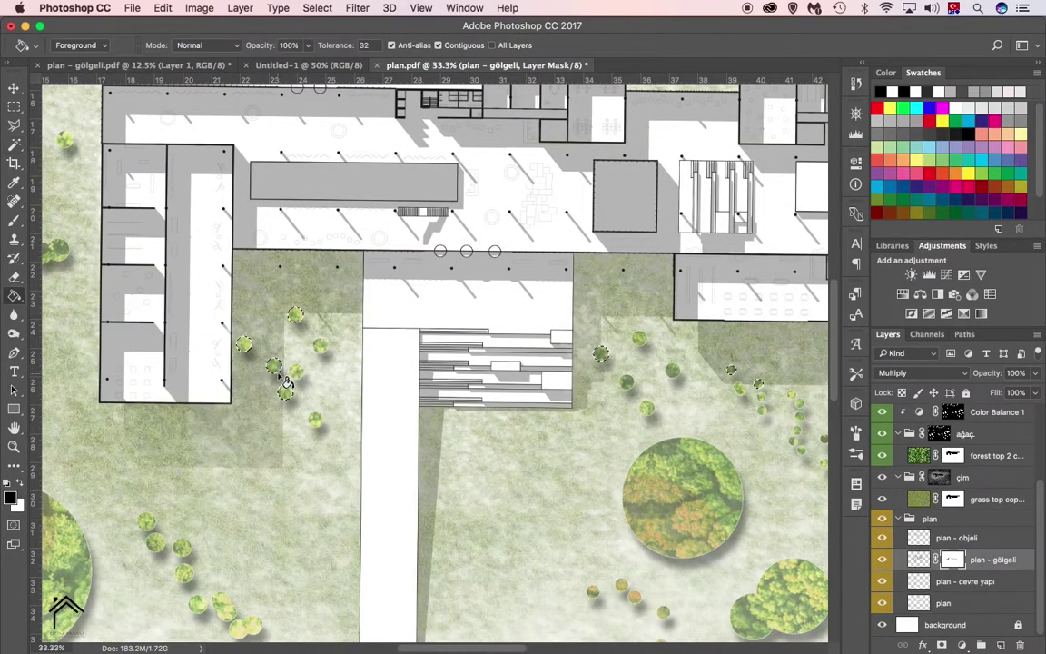
key(alt+period)
key(b)
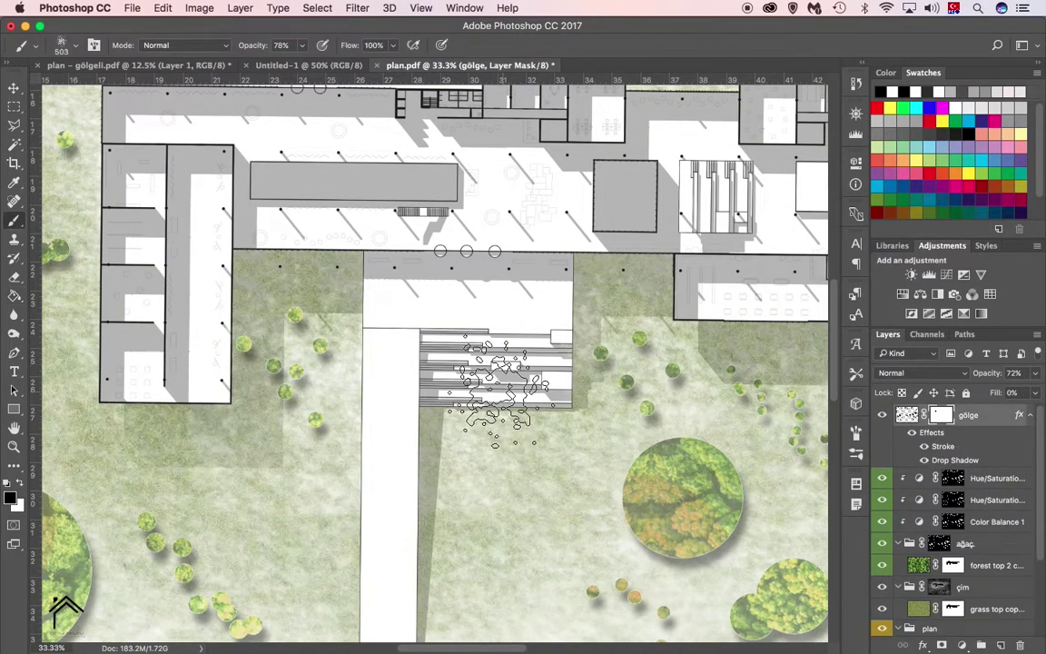
right_click(452, 353)
key(Return)
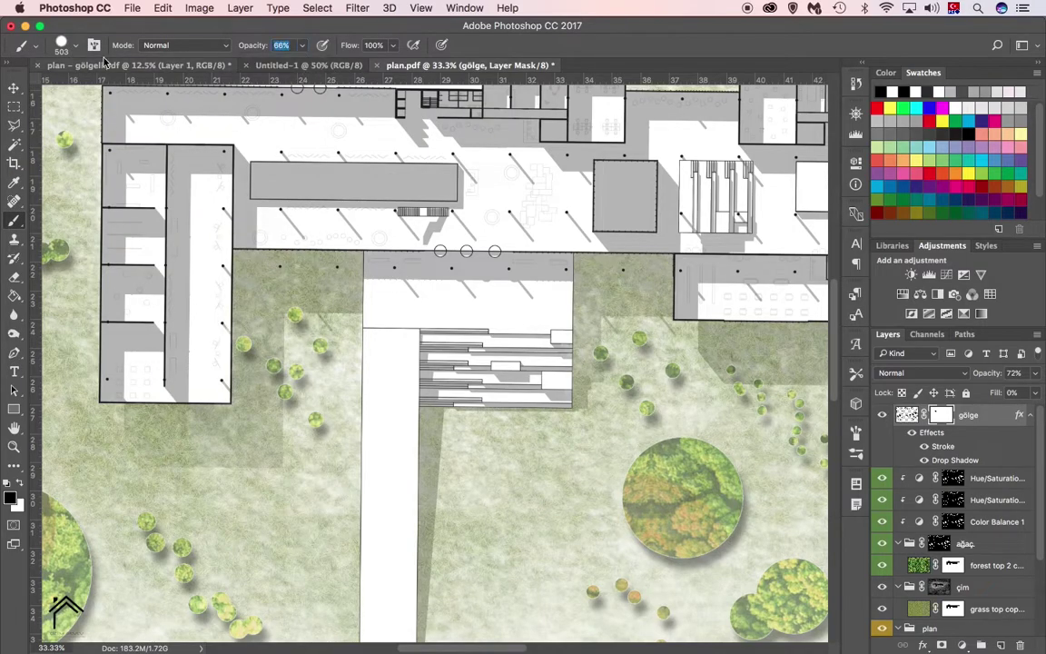
scroll(770, 467, right, 5)
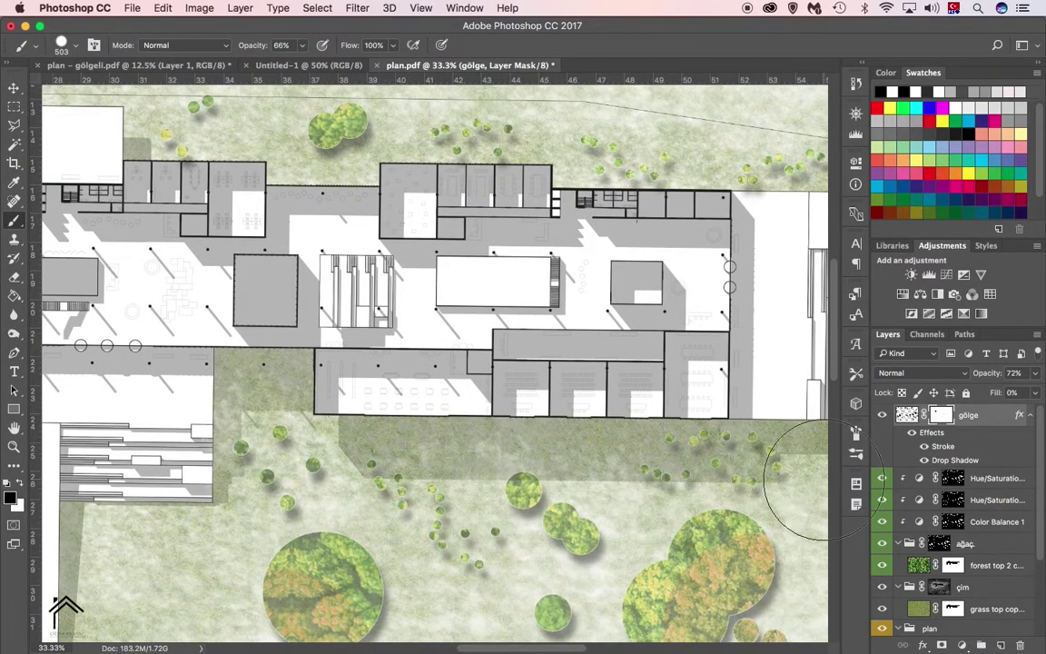
scroll(584, 313, right, 2)
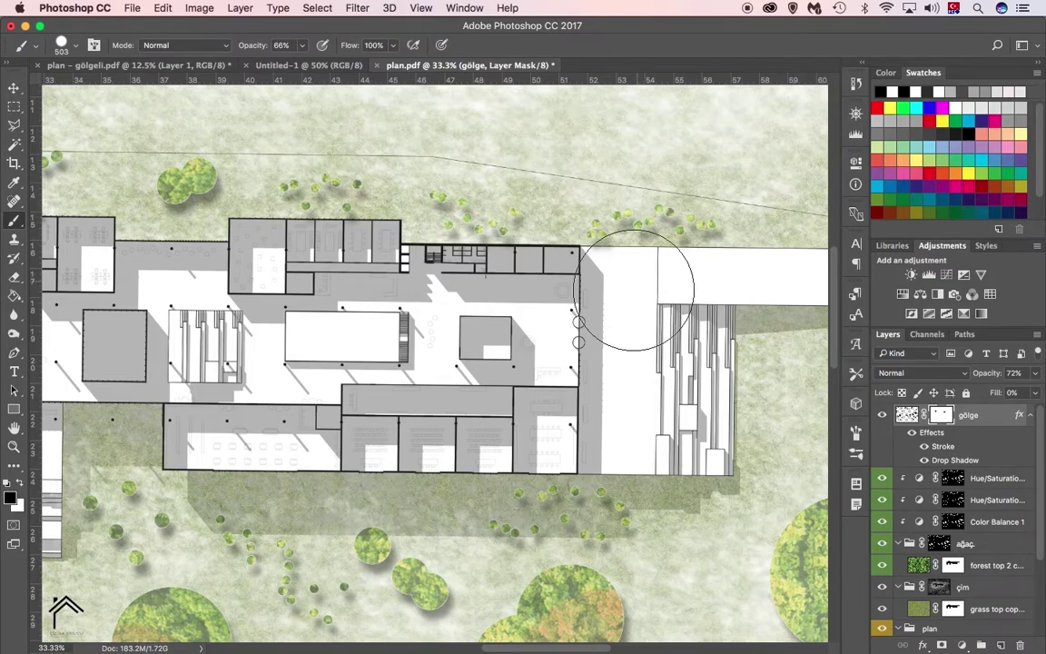
drag(314, 67, 334, 67)
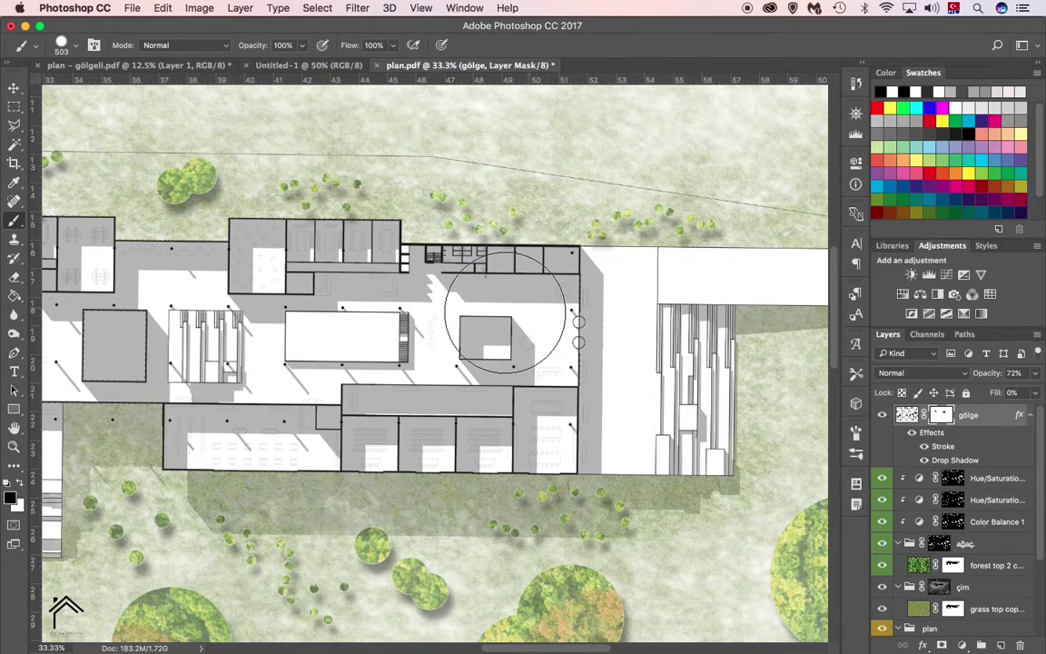
scroll(346, 263, left, 3)
scroll(676, 272, right, 2)
scroll(635, 336, right, 2)
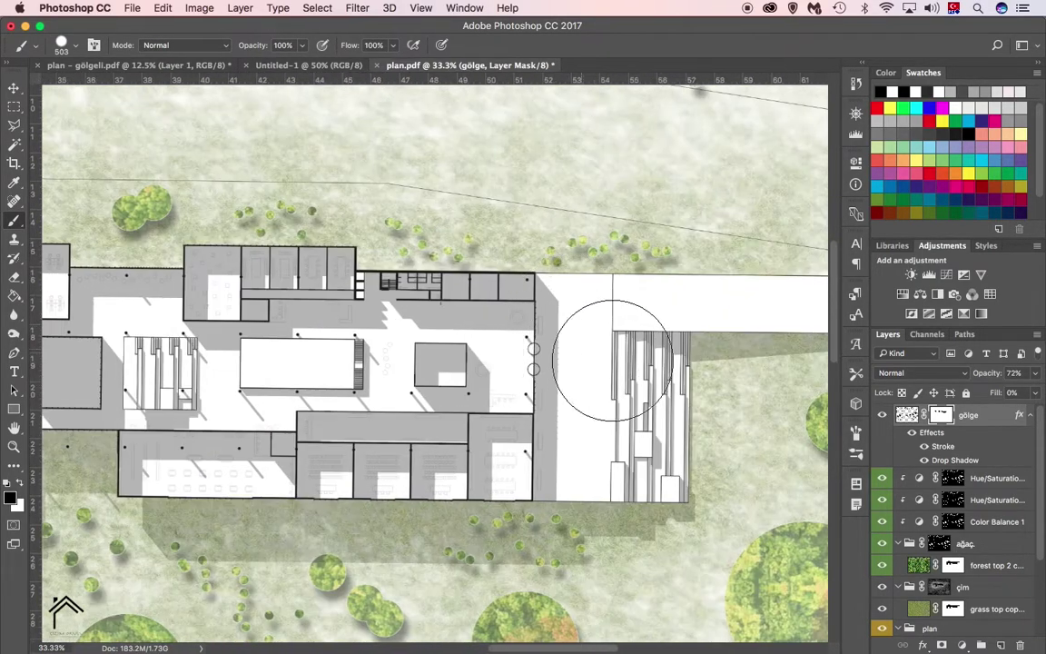
scroll(665, 345, down, 2)
- Zoom out to 16.7% to see the whole site and target the ağaç group's mask
key(z)
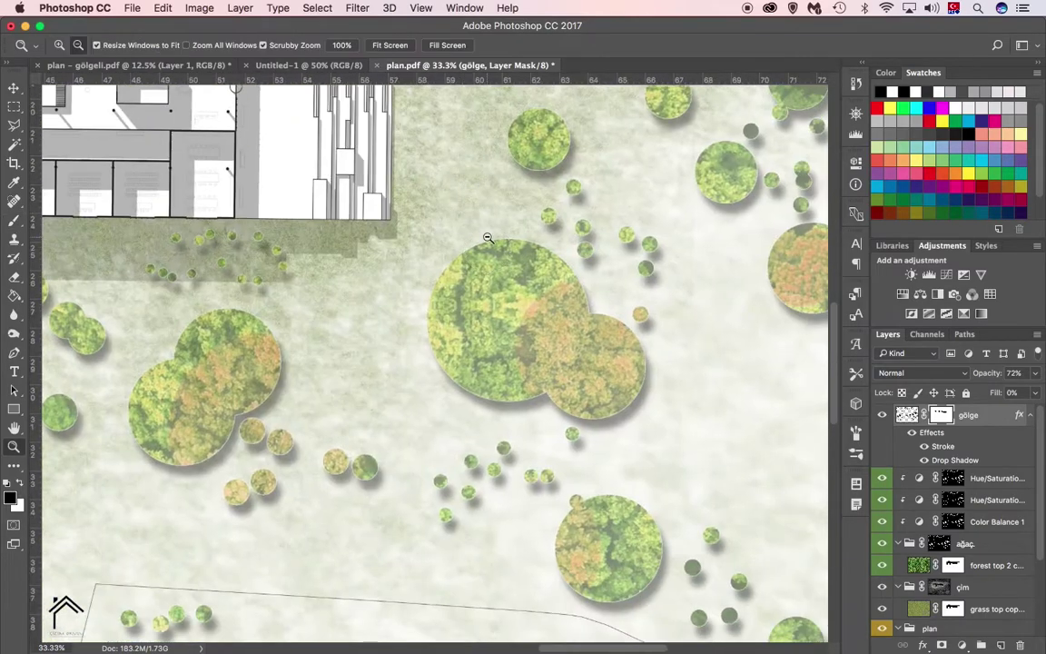
alt+click(516, 301)
key(super+plus)
key(b)
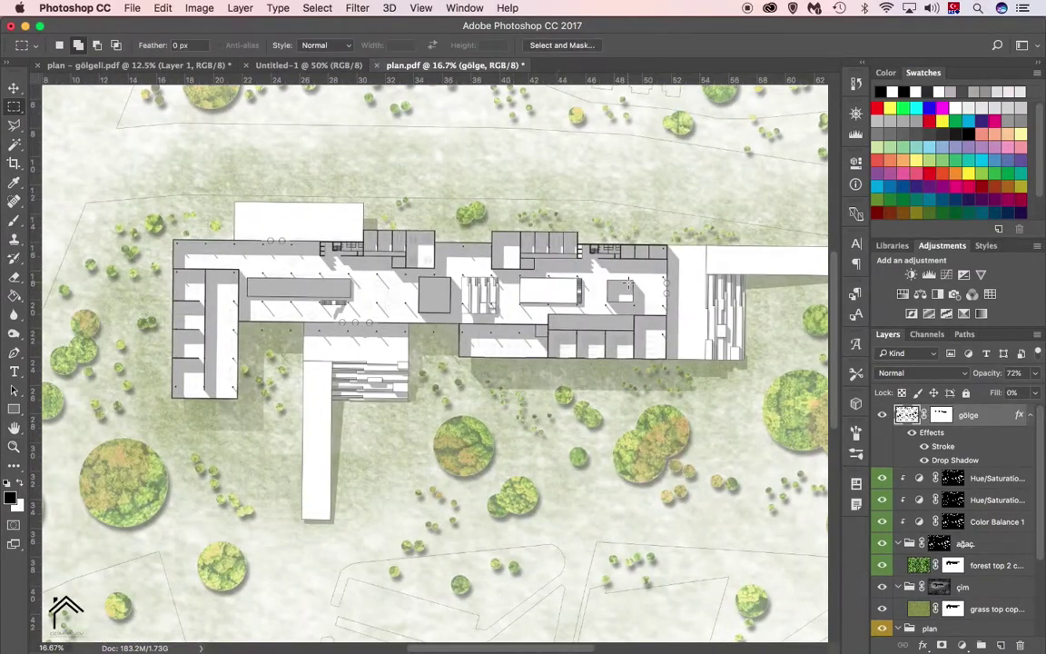
scroll(634, 305, right, 2)
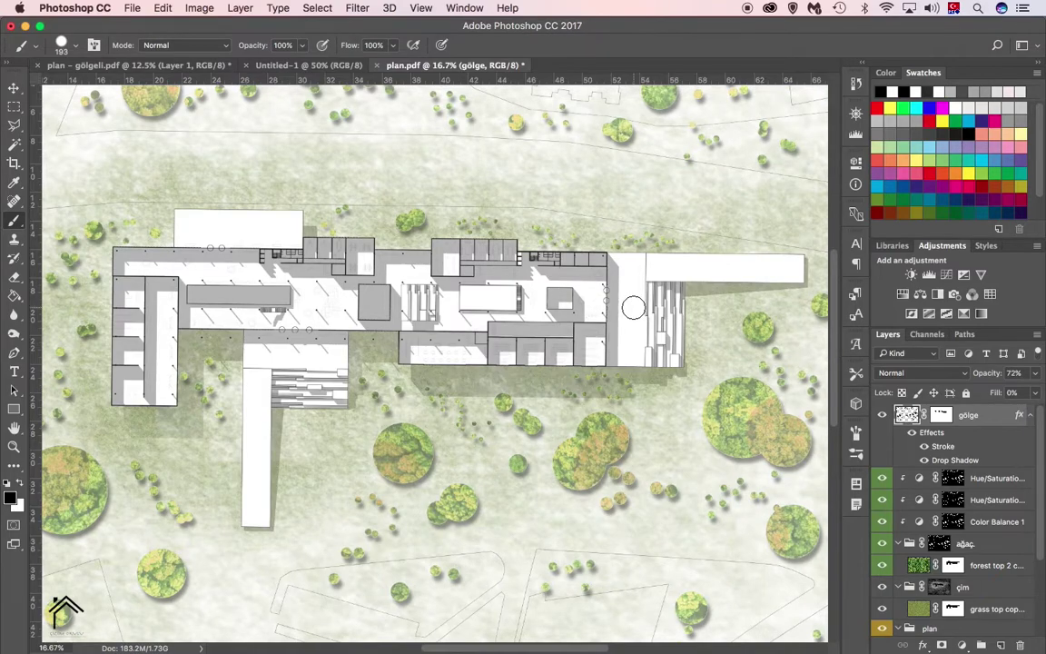
click(939, 543)
scroll(634, 307, right, 2)
- Mask out the large tree and surplus trees south-east of the building on the ağaç mask
scroll(533, 397, right, 5)
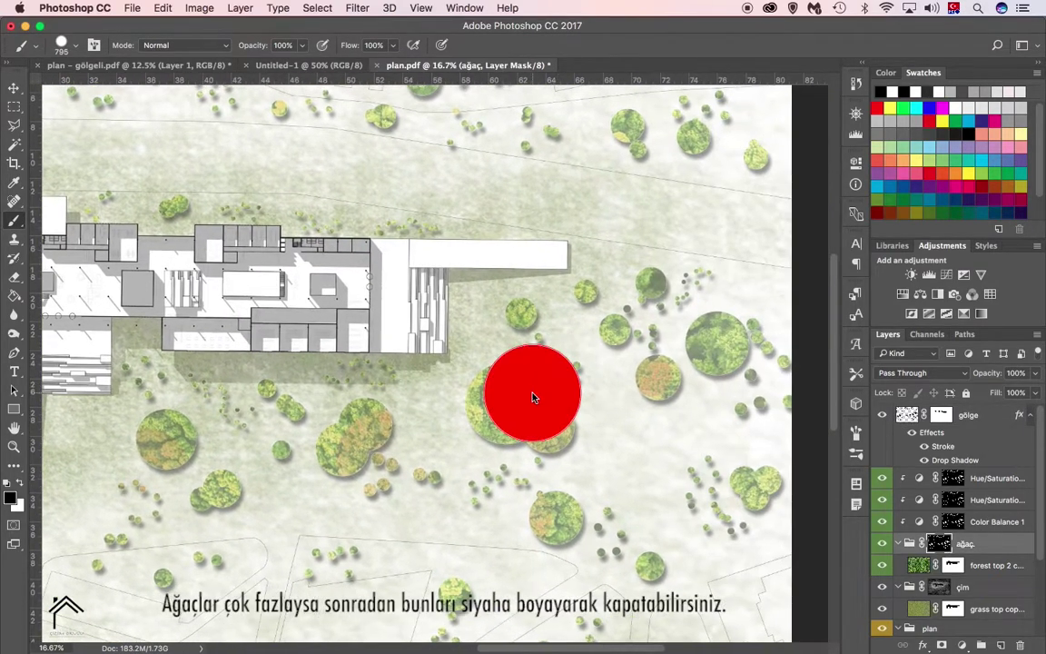
click(552, 528)
drag(642, 412, 597, 439)
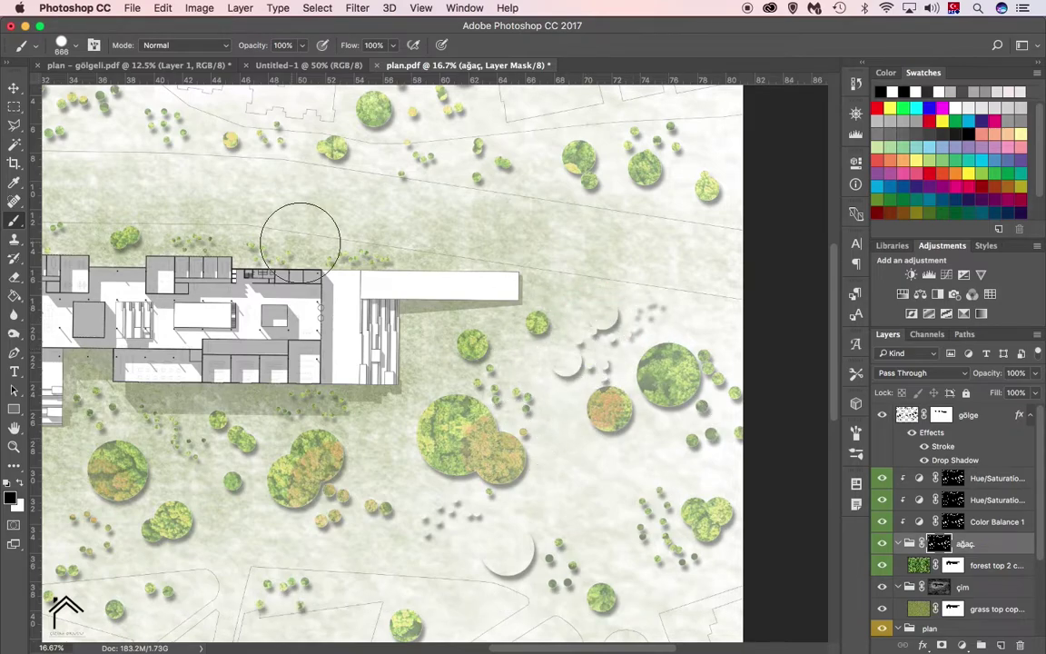
scroll(556, 354, left, 2)
scroll(556, 354, left, 5)
scroll(556, 354, left, 8)
scroll(556, 354, down, 3)
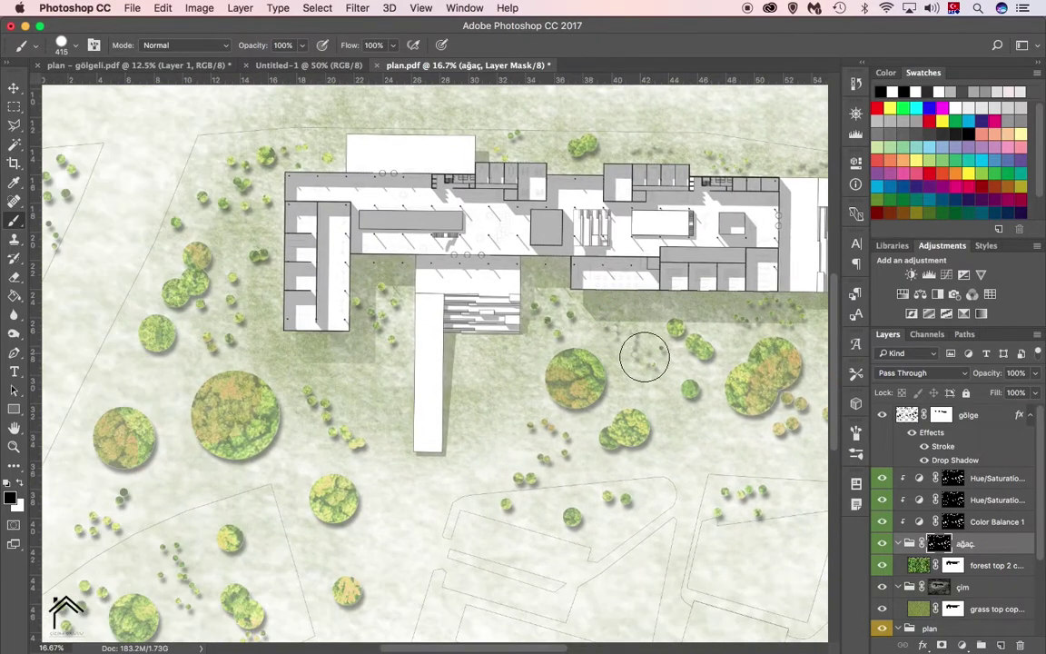
scroll(236, 227, down, 2)
scroll(254, 318, down, 2)
scroll(273, 409, down, 1)
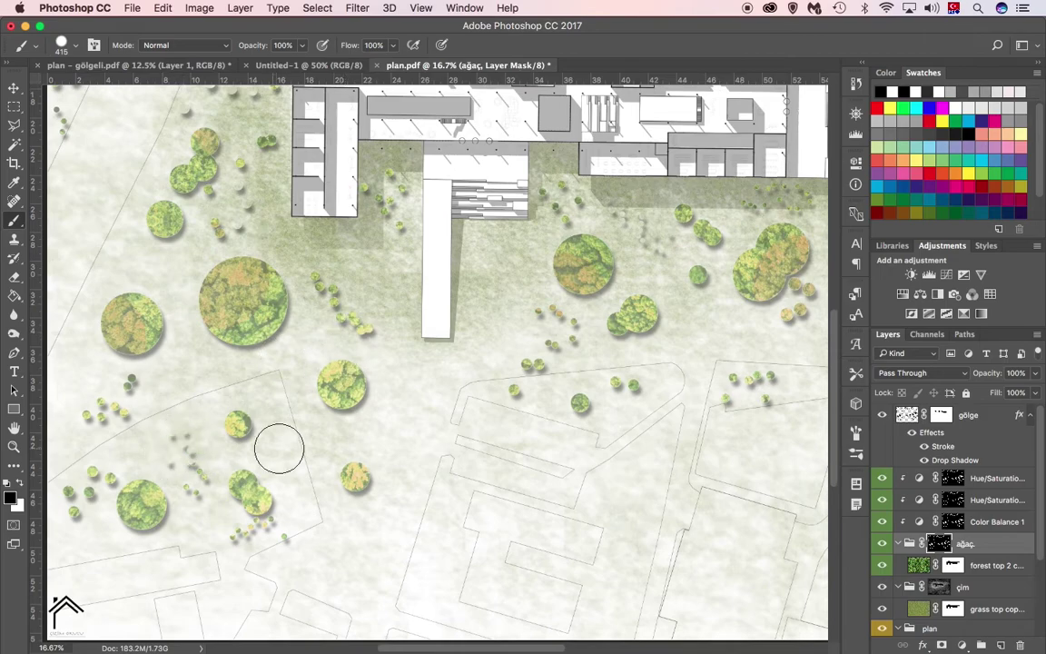
scroll(195, 475, right, 3)
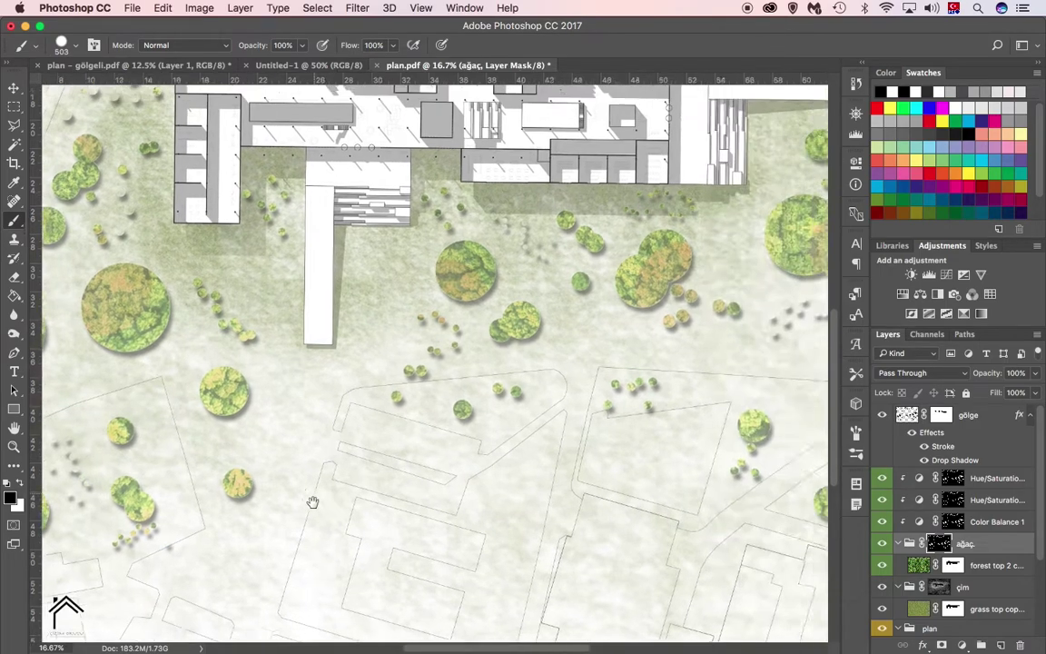
scroll(311, 498, right, 7)
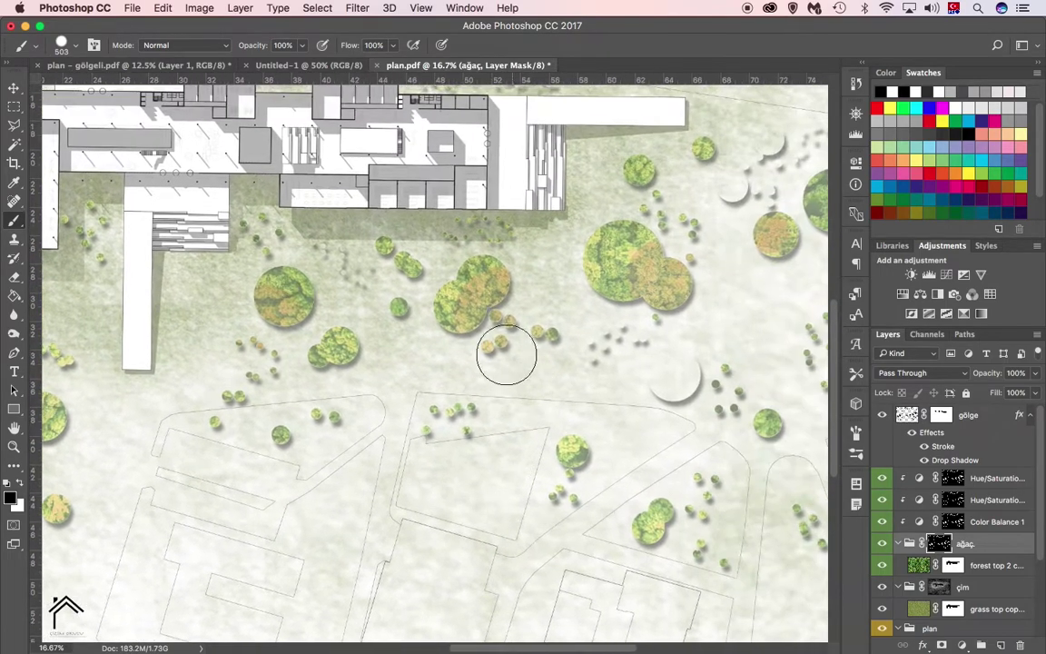
- Zoom in south of the building and mask out the small trees with a smaller brush
super+click(491, 238)
drag(417, 242, 467, 251)
scroll(287, 382, left, 5)
scroll(287, 383, down, 2)
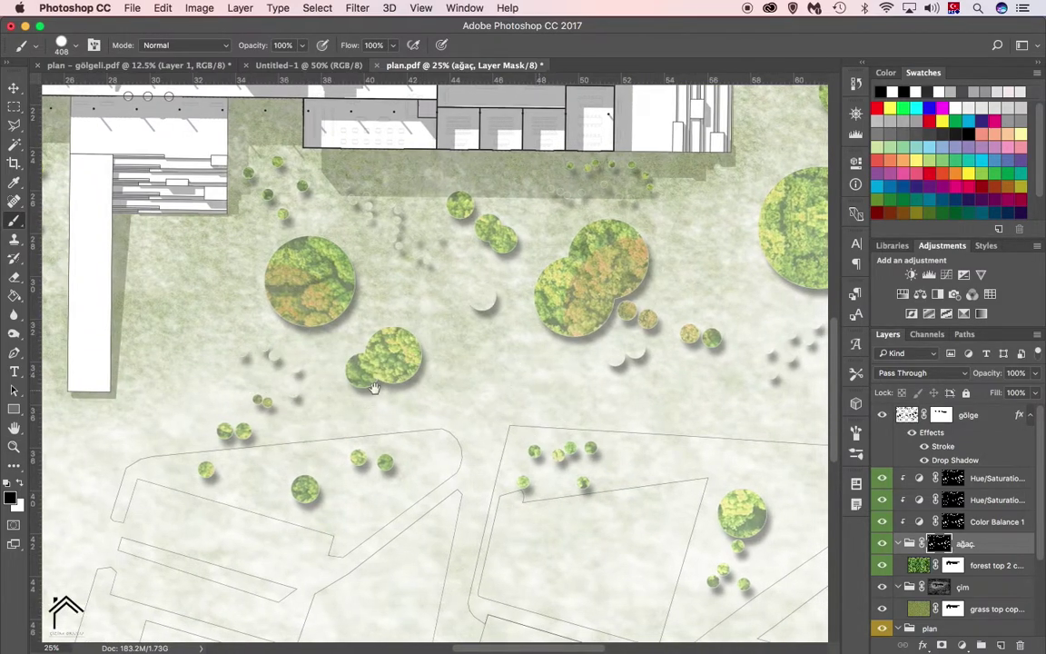
scroll(354, 411, right, 5)
scroll(539, 177, up, 3)
scroll(642, 315, right, 4)
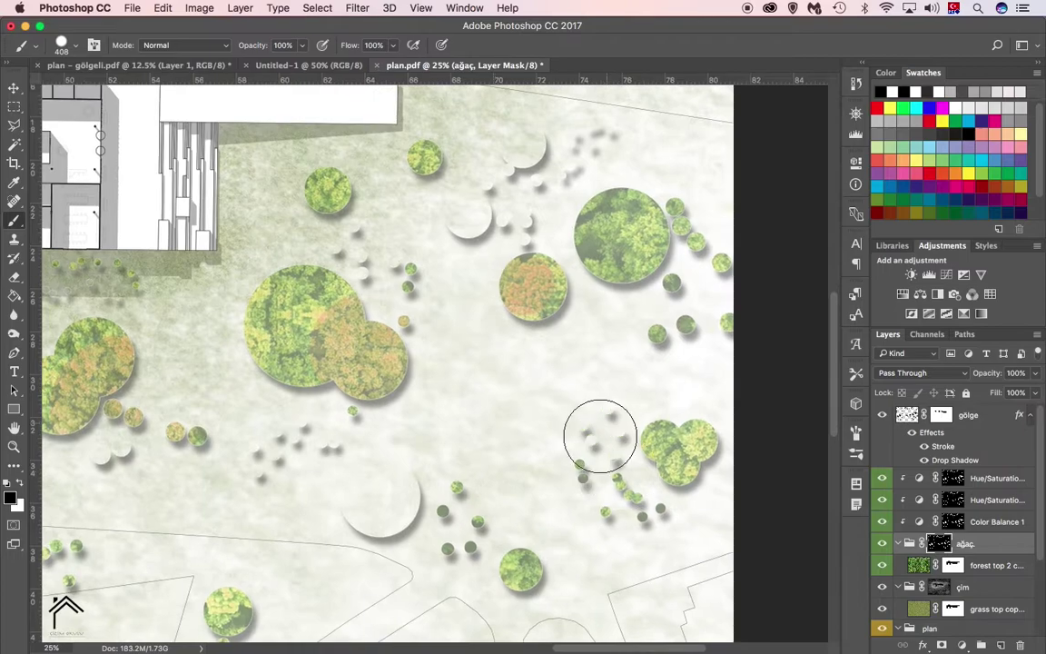
click(968, 414)
- Polygonal-lasso the leftover tree shadows near the building on the gölge layer
key(l)
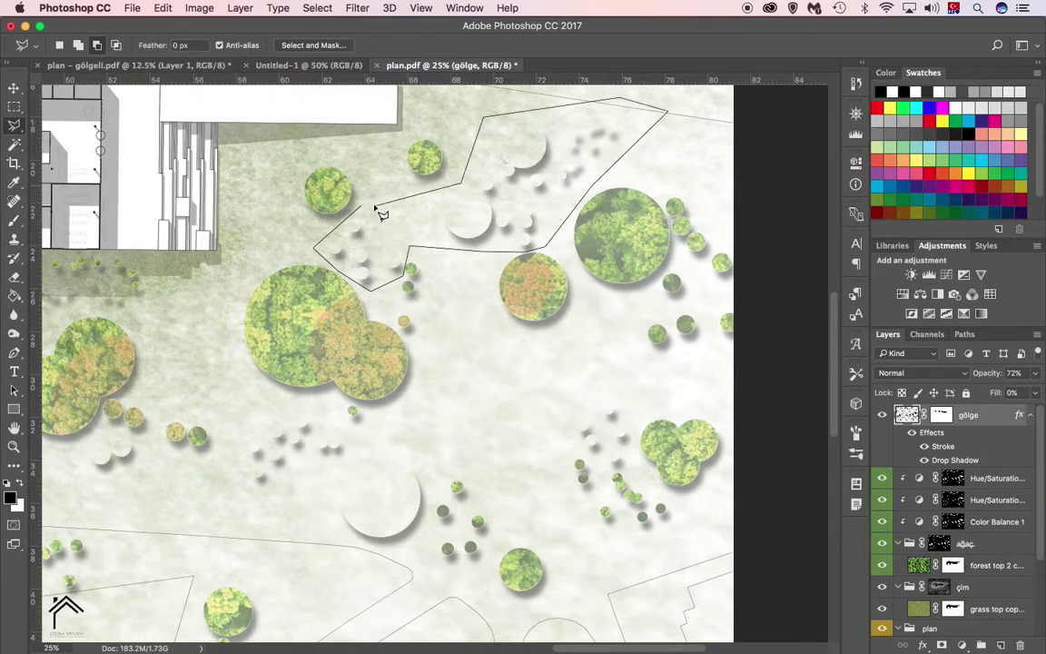
click(374, 207)
click(600, 374)
click(559, 422)
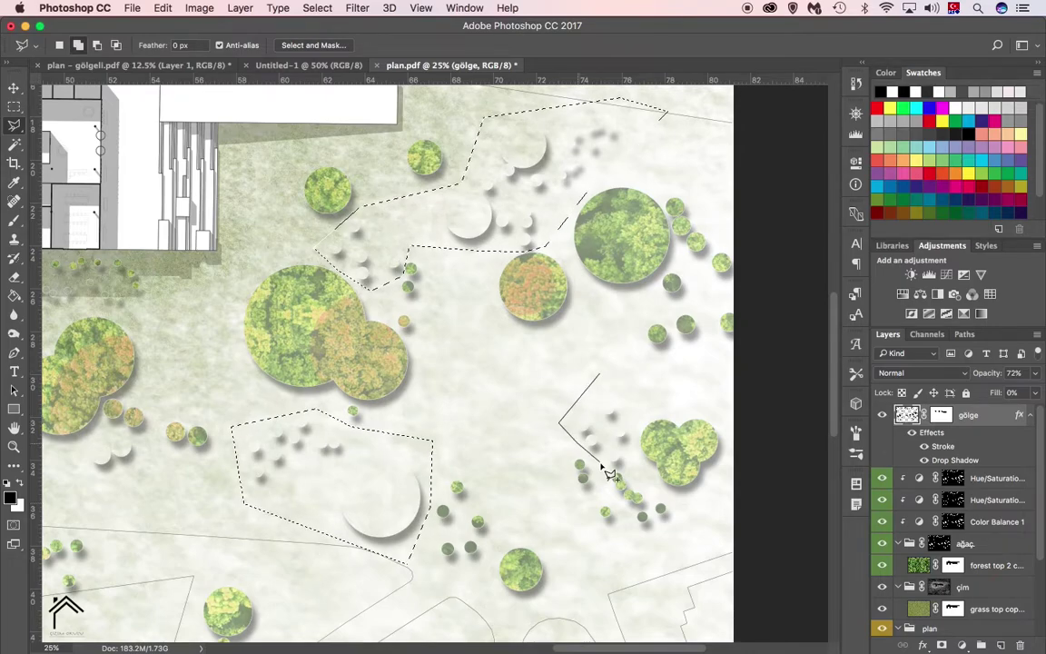
scroll(509, 363, left, 5)
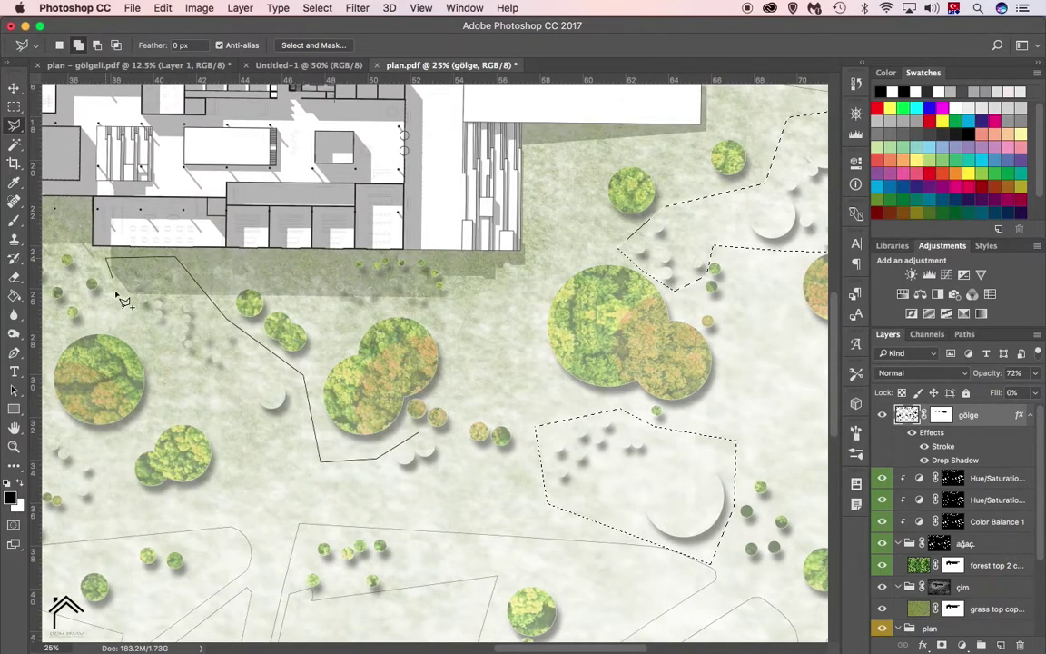
double_click(309, 499)
- Add further leftover shadow patches across the site to the lasso selection
click(315, 280)
double_click(439, 299)
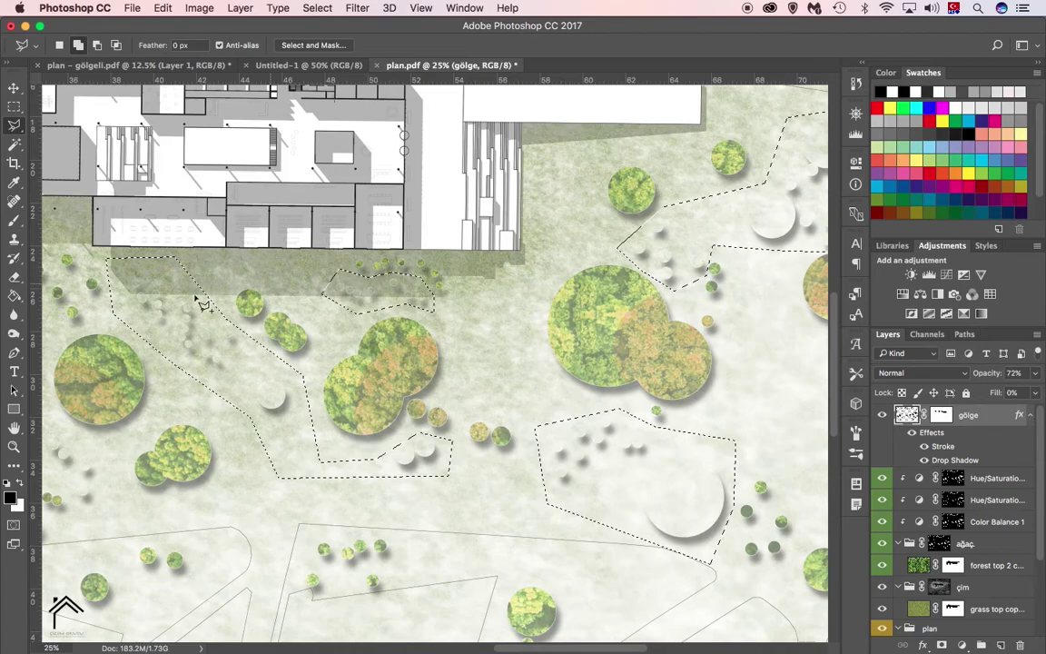
scroll(203, 298, left, 8)
click(379, 360)
click(322, 397)
scroll(242, 369, left, 8)
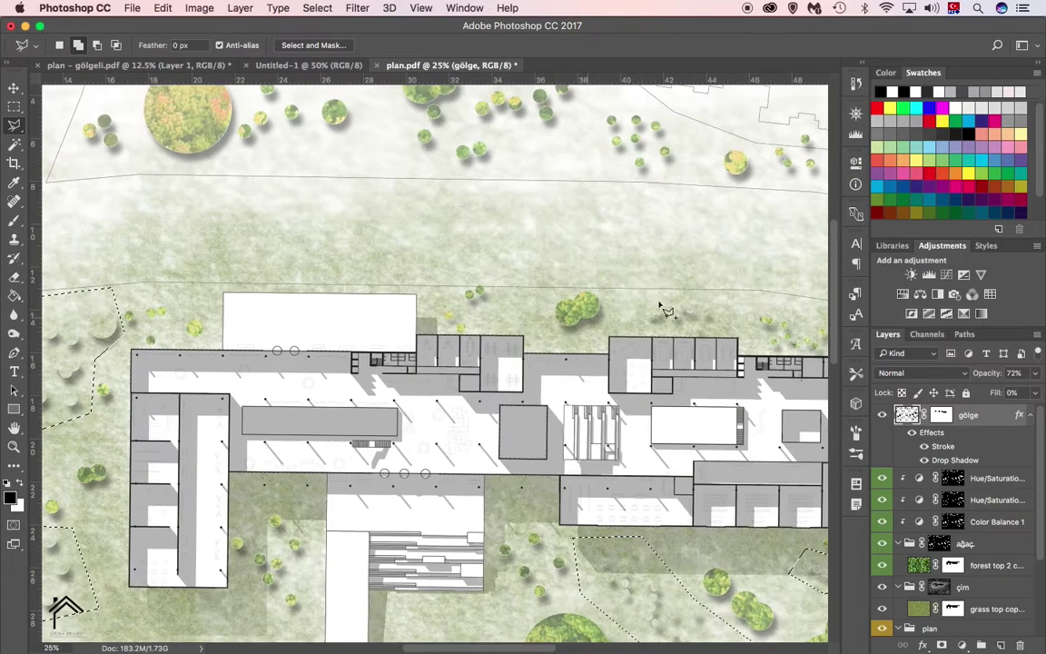
scroll(639, 368, right, 5)
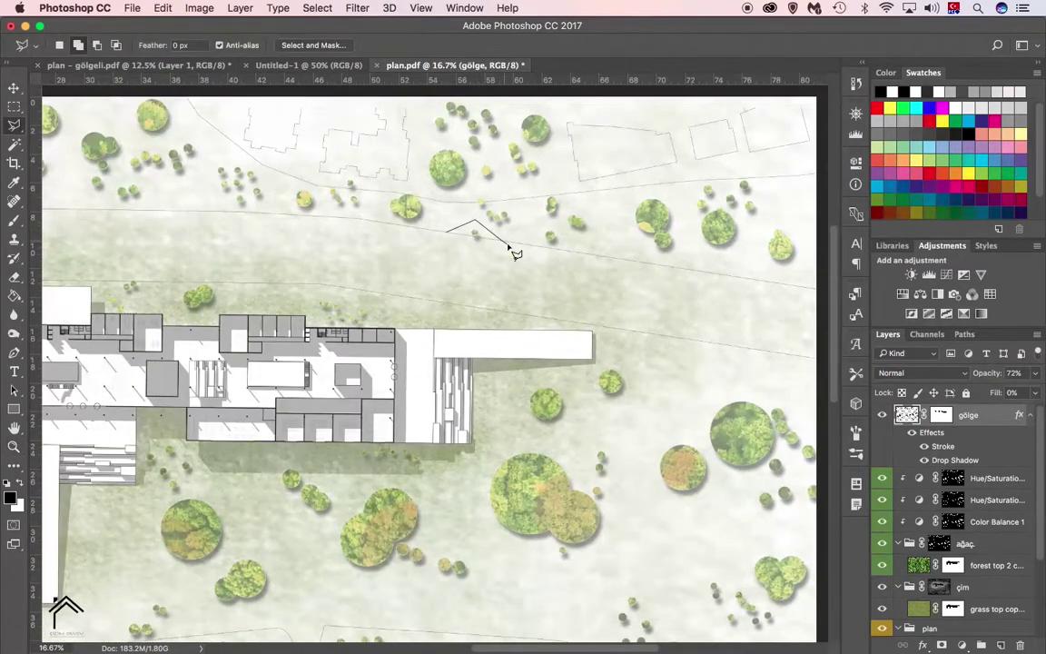
scroll(452, 261, up, 3)
scroll(451, 261, left, 5)
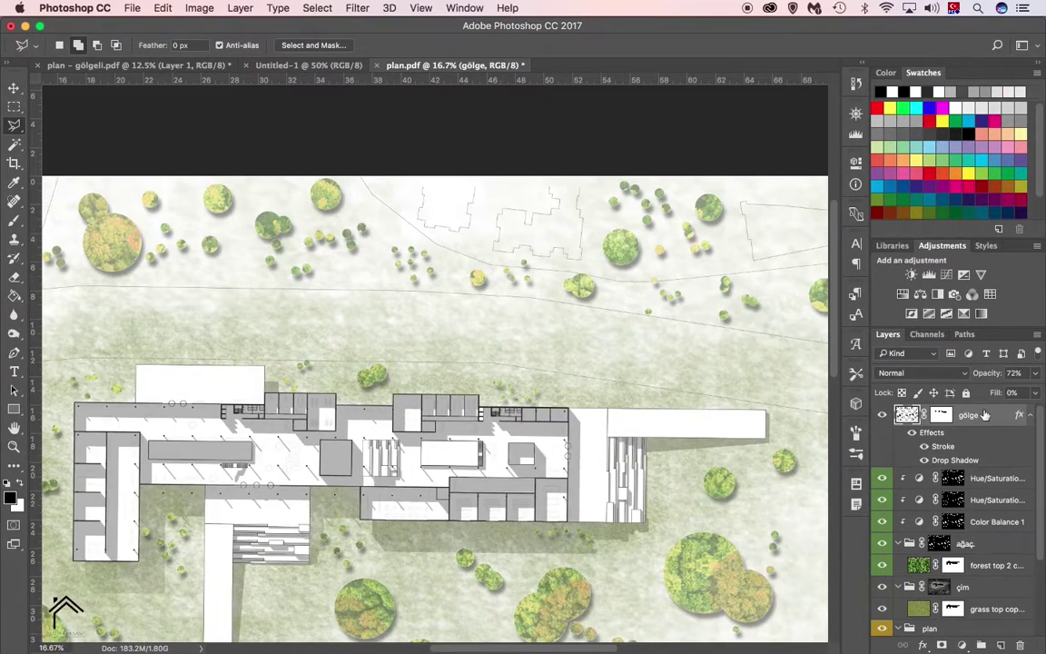
scroll(436, 363, right, 2)
- Target the ağaç tree group's mask with the Brush and pan across the upper site
click(939, 543)
key(b)
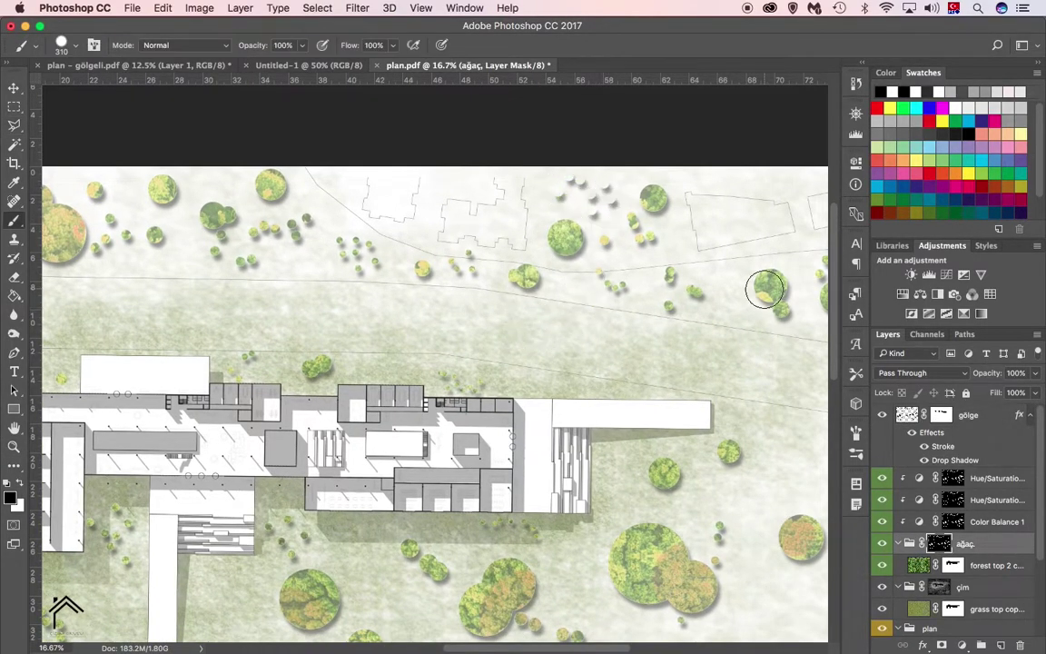
scroll(317, 227, left, 5)
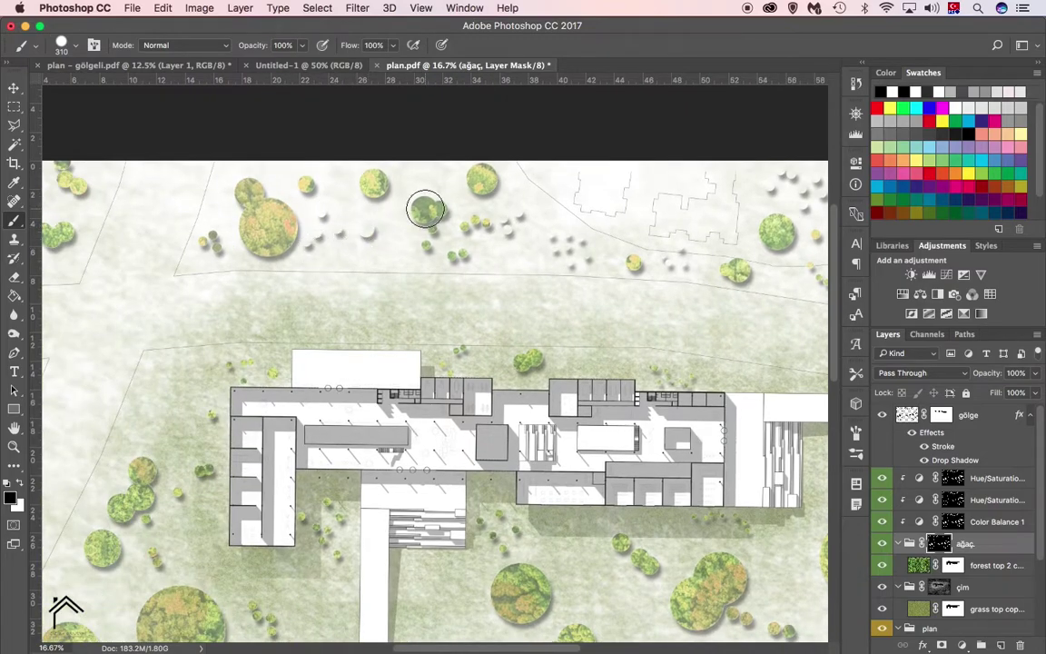
scroll(425, 209, down, 2)
scroll(478, 215, down, 2)
scroll(479, 215, left, 5)
scroll(443, 311, left, 3)
scroll(443, 311, down, 2)
scroll(291, 229, down, 1)
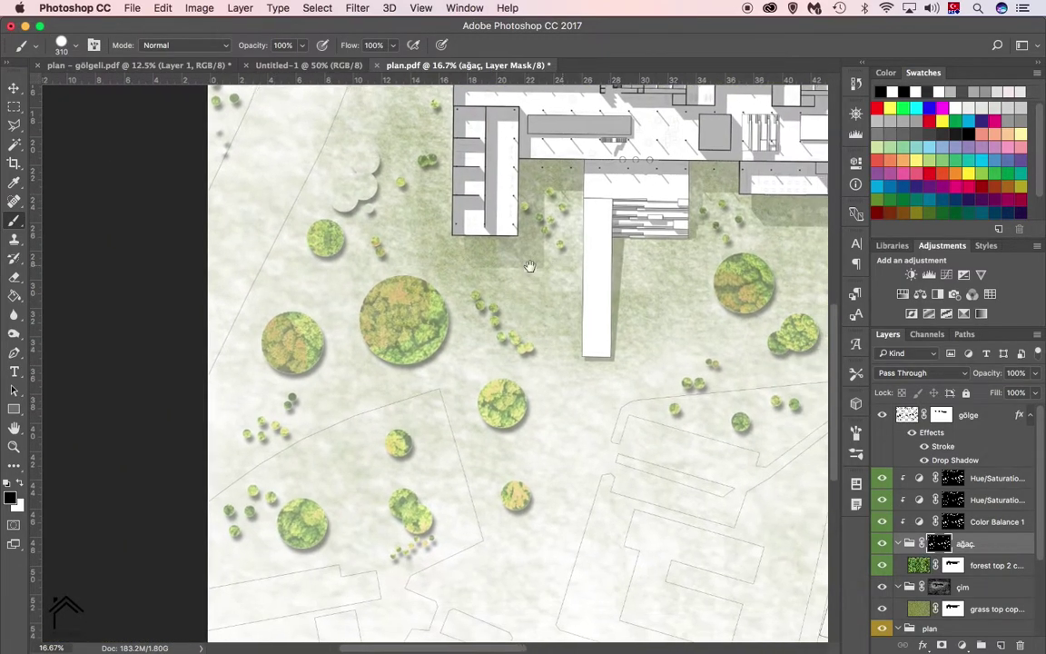
scroll(529, 267, up, 2)
scroll(545, 317, right, 4)
- On the gölge layer, lasso and delete the stray shadow circles on the left
key(alt+bracketright)
key(alt+bracketright)
key(alt+bracketright)
key(l)
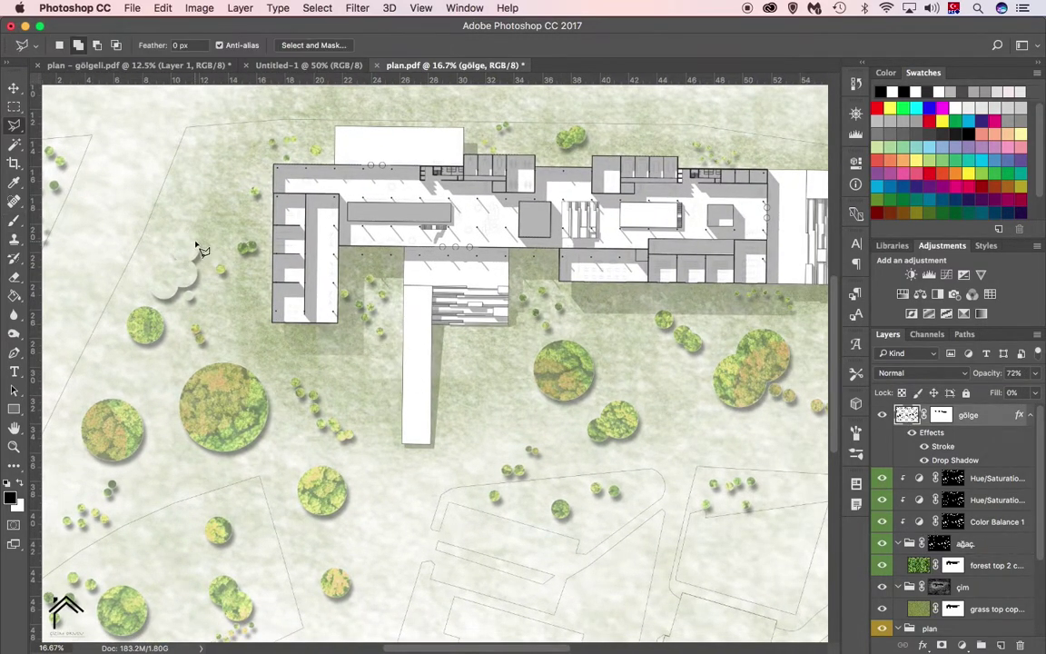
scroll(144, 309, left, 4)
click(128, 273)
scroll(181, 272, up, 3)
click(174, 360)
click(241, 356)
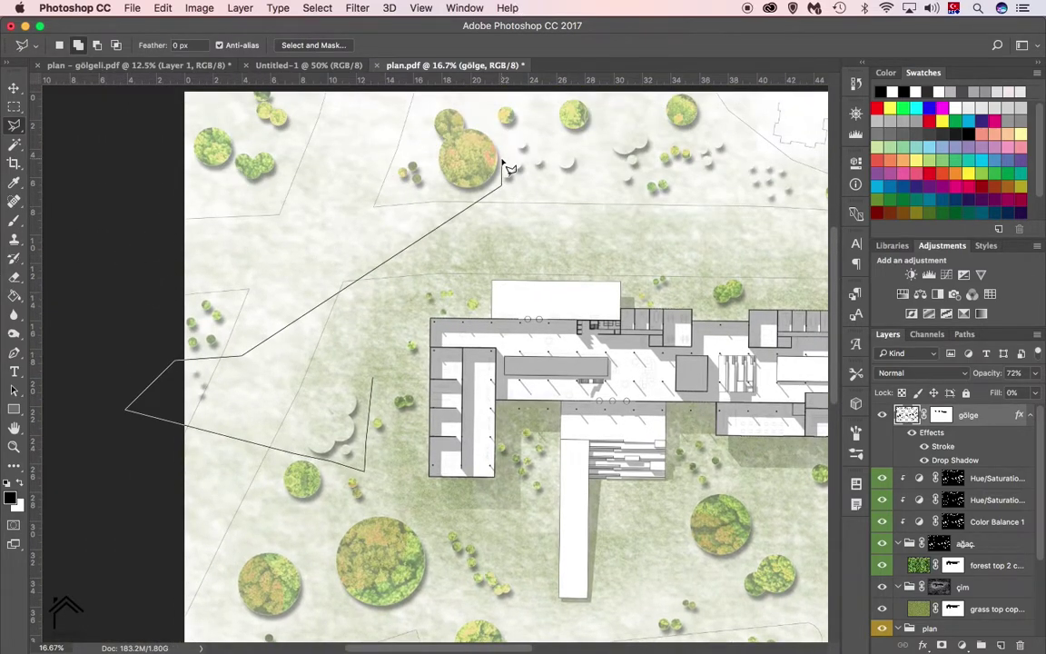
ctrl+click(607, 292)
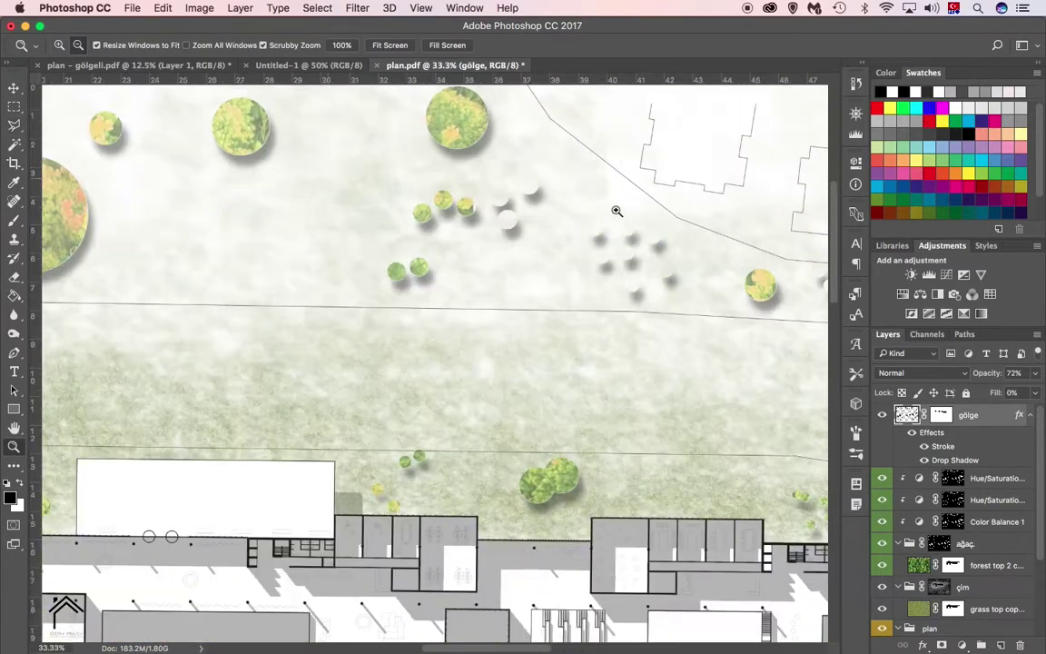
click(495, 169)
key(Delete)
key(ctrl+d)
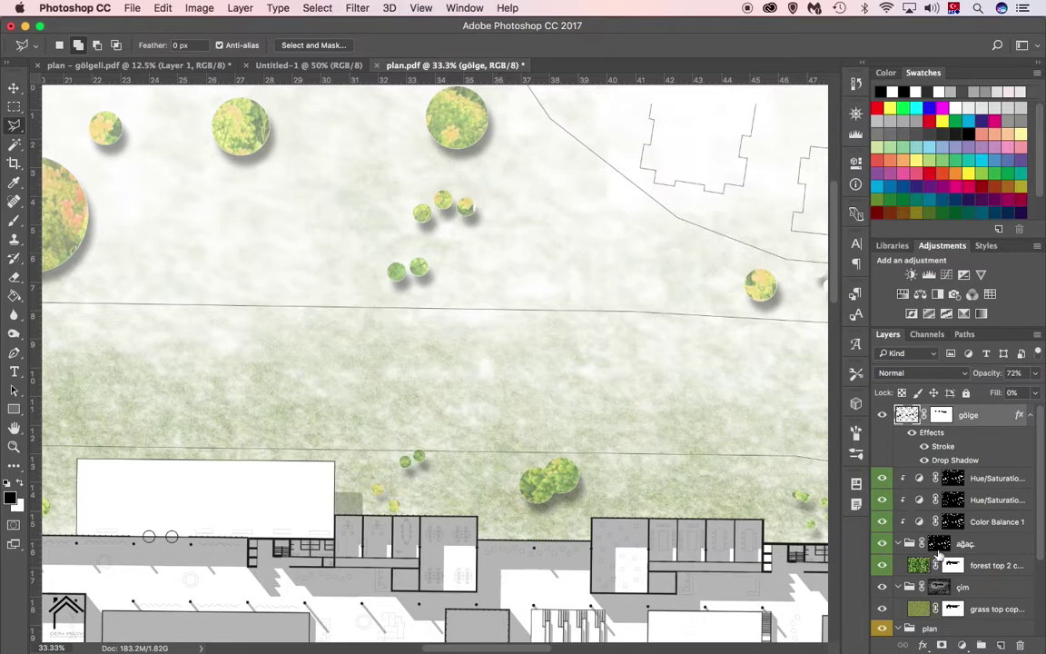
- Erase the three small trees in the upper field on the ağaç group
click(939, 544)
drag(422, 211, 464, 205)
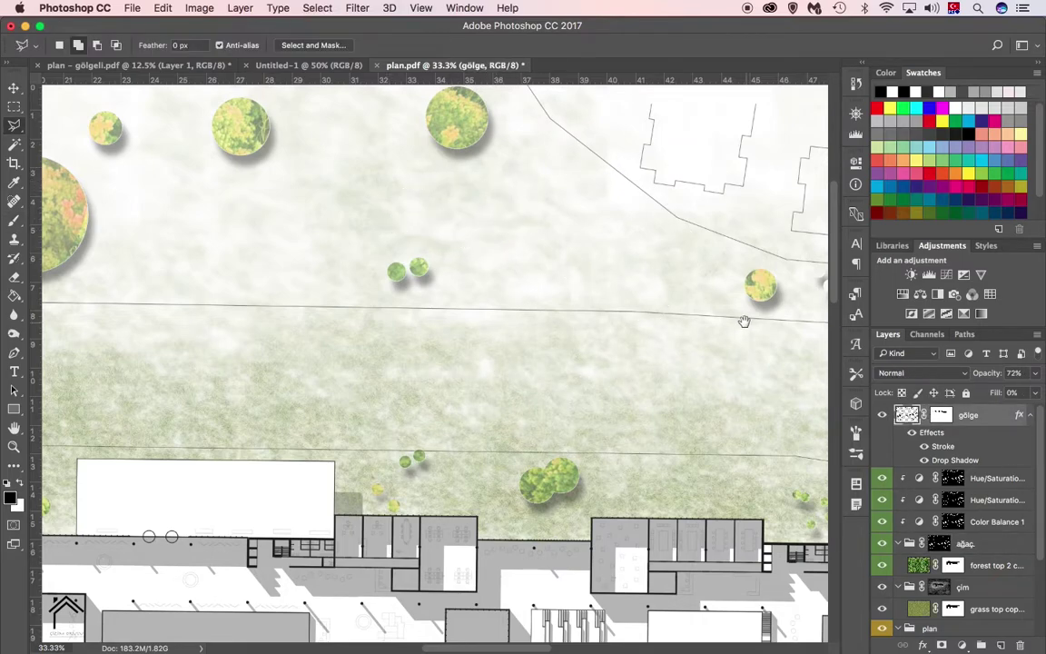
scroll(744, 321, right, 3)
scroll(631, 252, right, 8)
scroll(630, 251, up, 3)
scroll(697, 415, down, 2)
scroll(697, 416, right, 5)
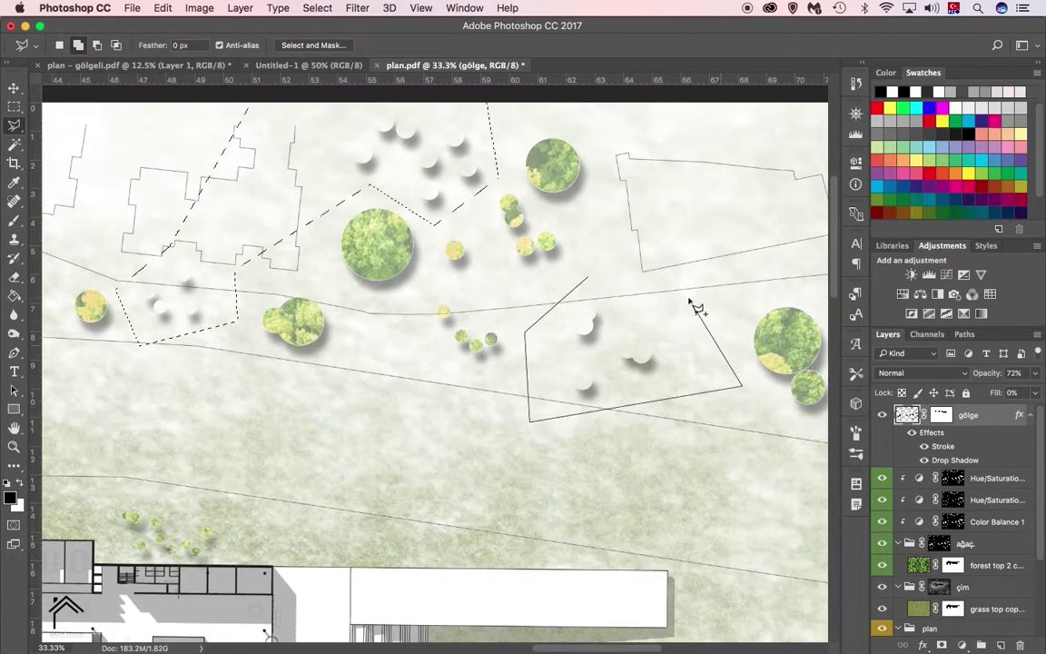
- Outline another patch of stray shadow circles, then zoom out and back in around the building
drag(691, 303, 551, 320)
key(z)
alt+click(530, 319)
scroll(496, 359, down, 5)
scroll(497, 358, left, 5)
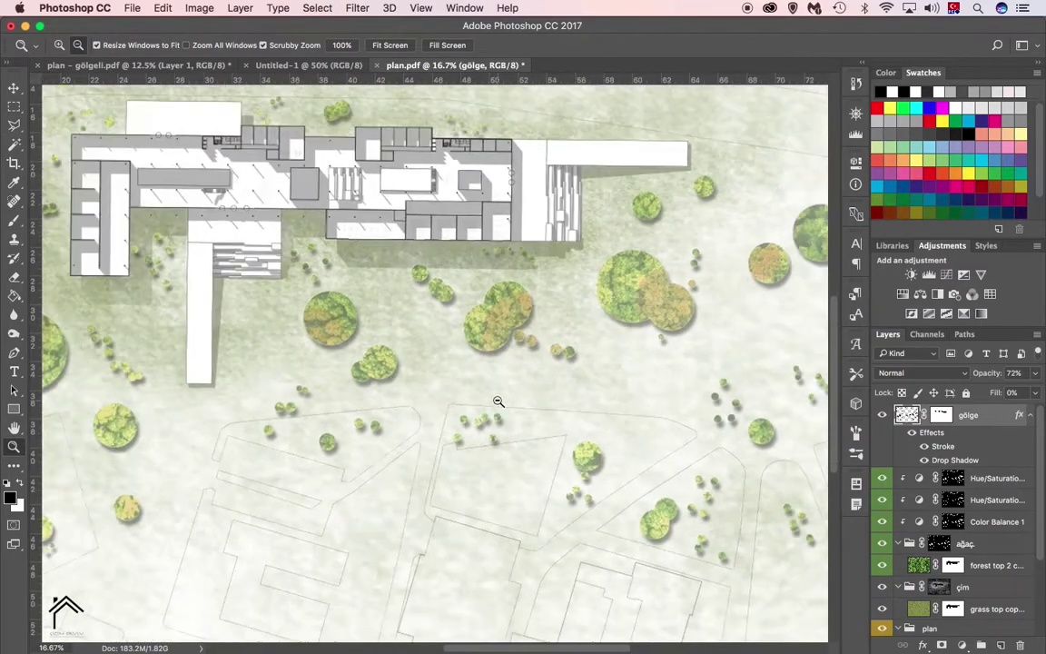
alt+click(497, 401)
click(349, 278)
- Set the gölge layer's blend mode to Multiply and add a new empty layer
click(935, 374)
click(895, 414)
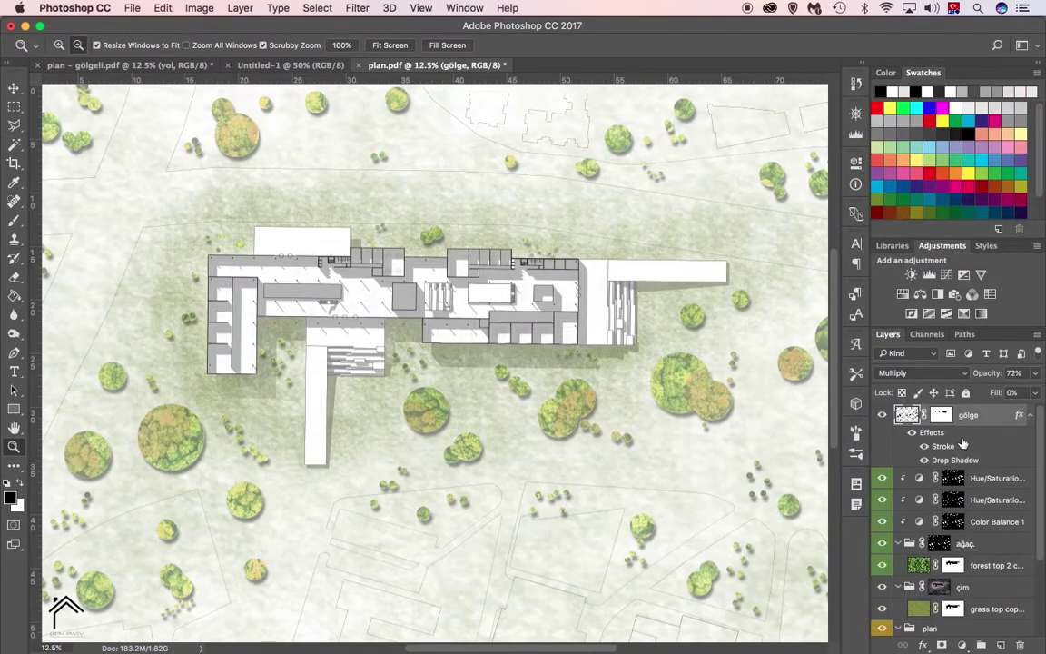
click(1000, 645)
- On the plan layer, try a Magic Wand selection, clear it, and zoom into the plan
scroll(947, 479, down, 5)
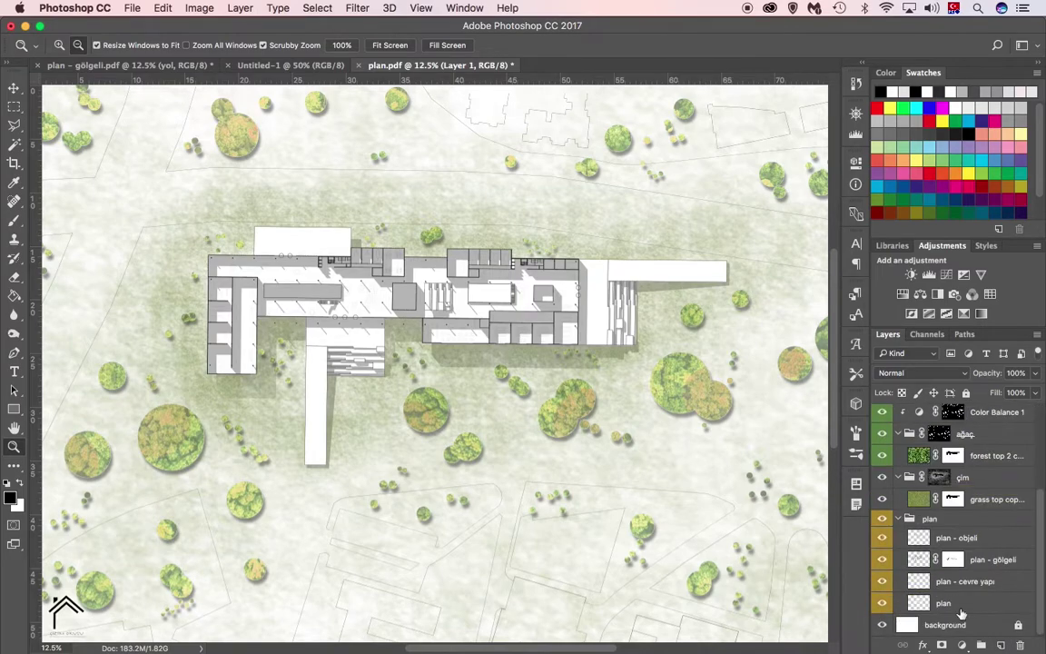
click(943, 603)
key(w)
click(444, 207)
key(ctrl+d)
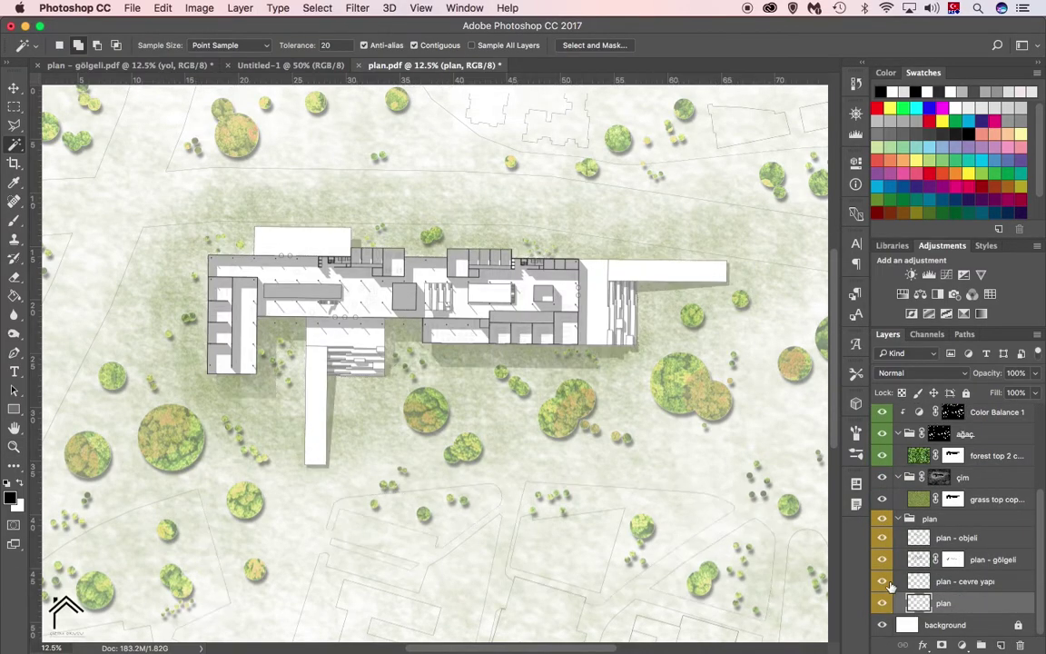
key(z)
click(181, 269)
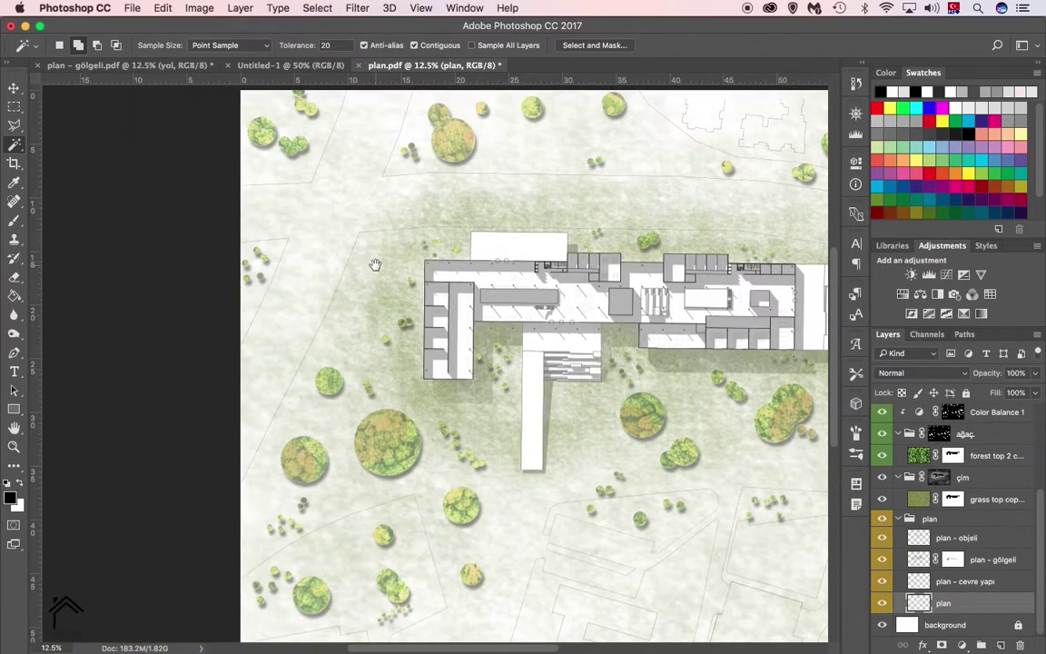
click(253, 197)
- Crop the document, trimming the bottom strip off the plan
key(c)
mouse_move(250, 450)
mouse_down()
mouse_move(238, 492)
mouse_move(323, 208)
mouse_move(703, 236)
mouse_up()
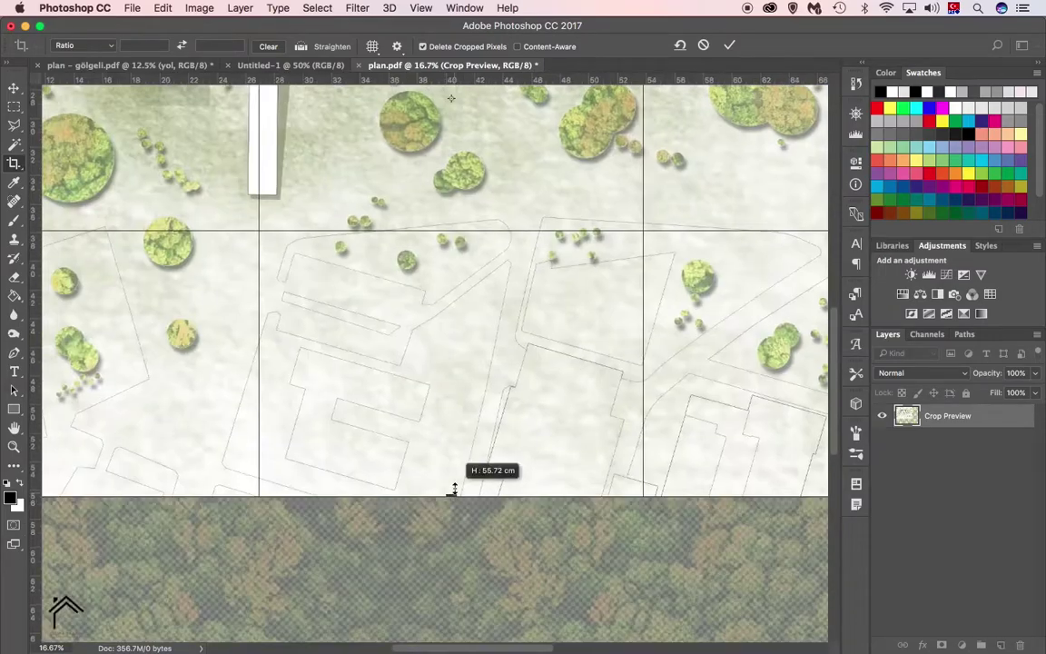
drag(453, 642, 453, 488)
key(Return)
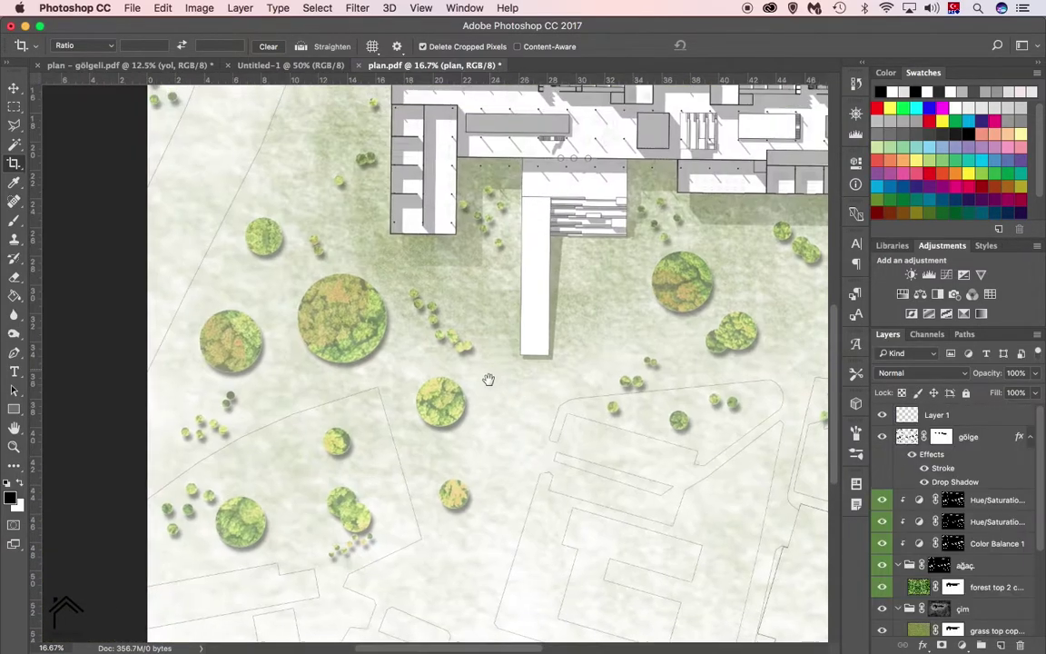
- Magic Wand the road area and pick light grey e6e1e1 as the foreground colour
key(w)
click(178, 221)
key(z)
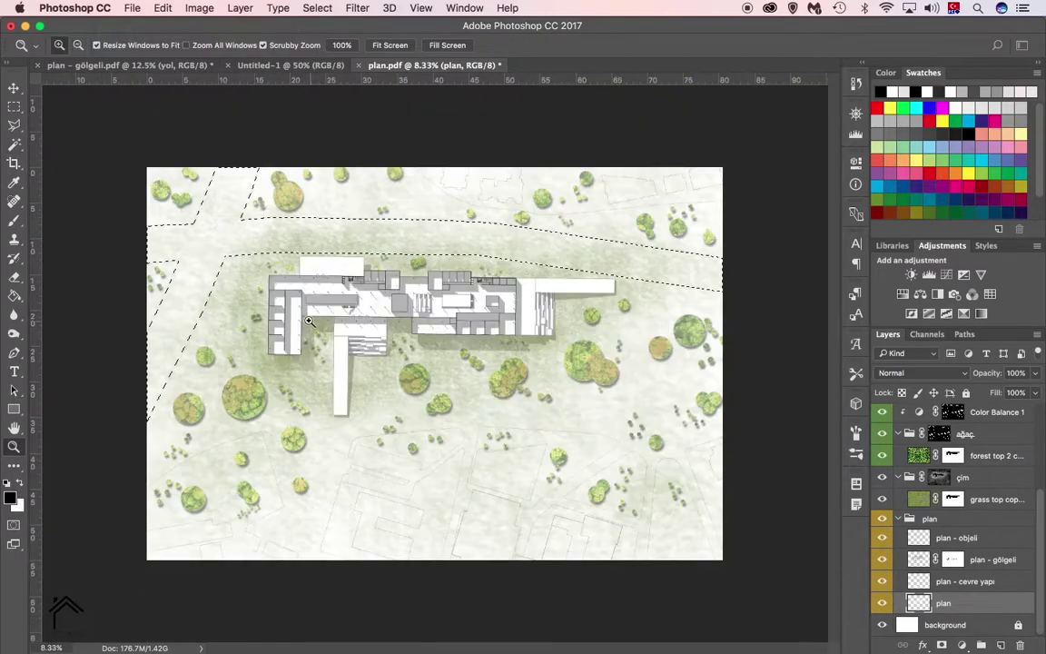
drag(273, 261, 361, 260)
key(i)
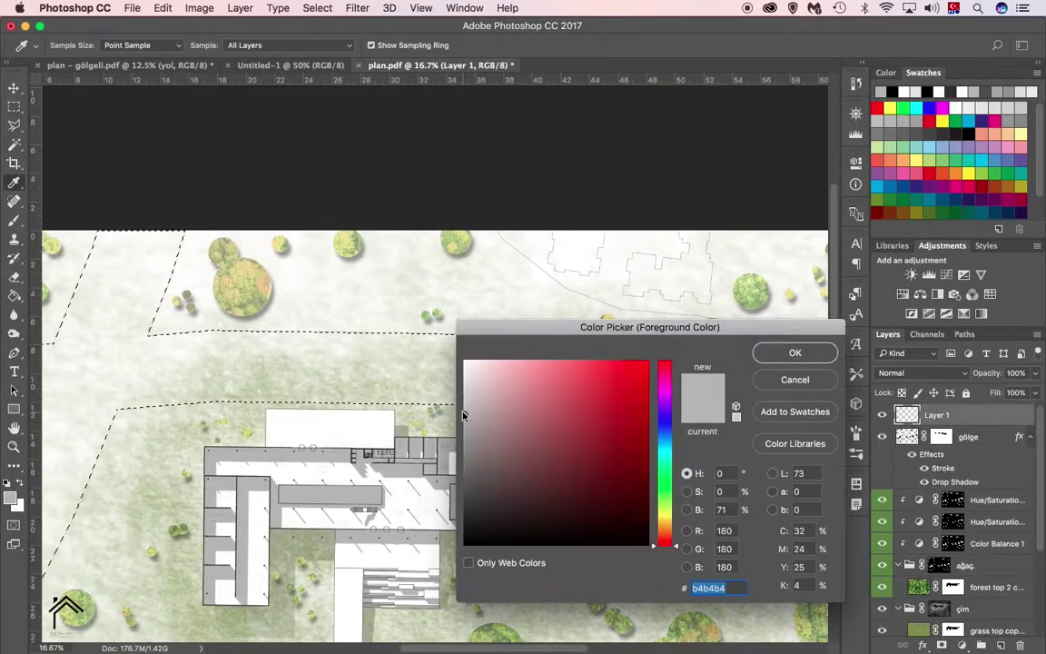
drag(463, 415, 468, 391)
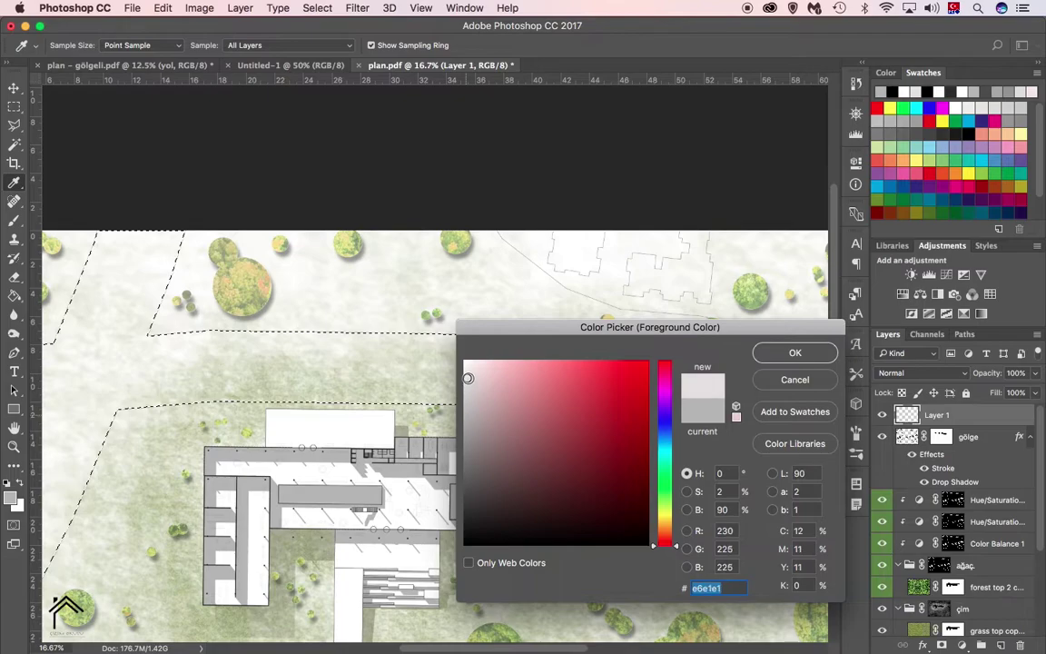
- Fill the selected road with the light grey and compare it against the unfilled version
key(Return)
key(g)
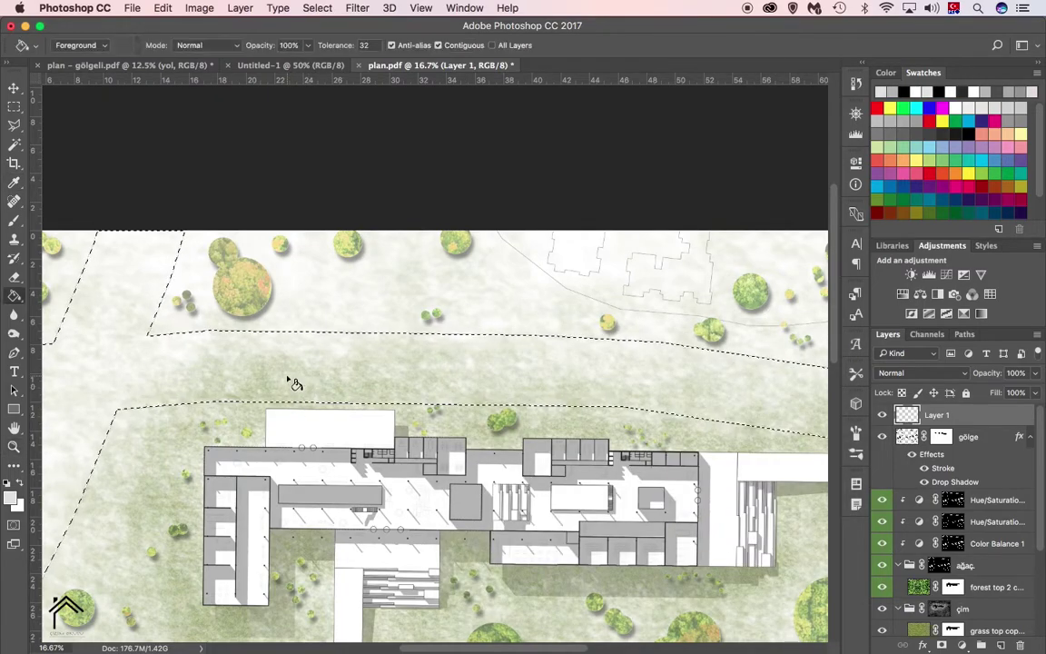
click(295, 383)
text(yol)
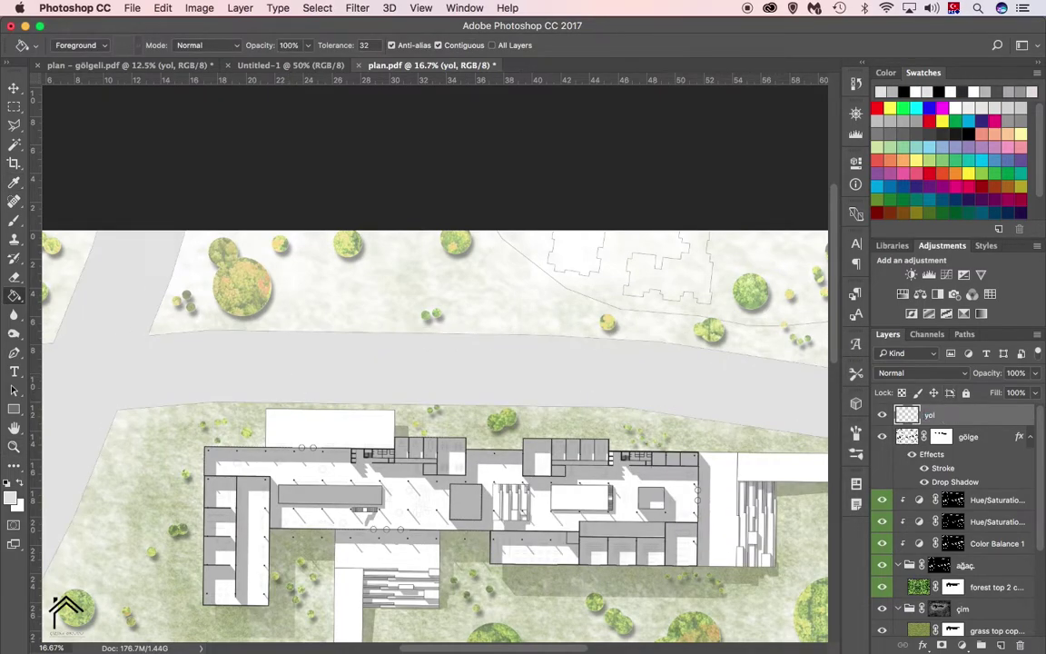
key(z)
drag(110, 420, 118, 425)
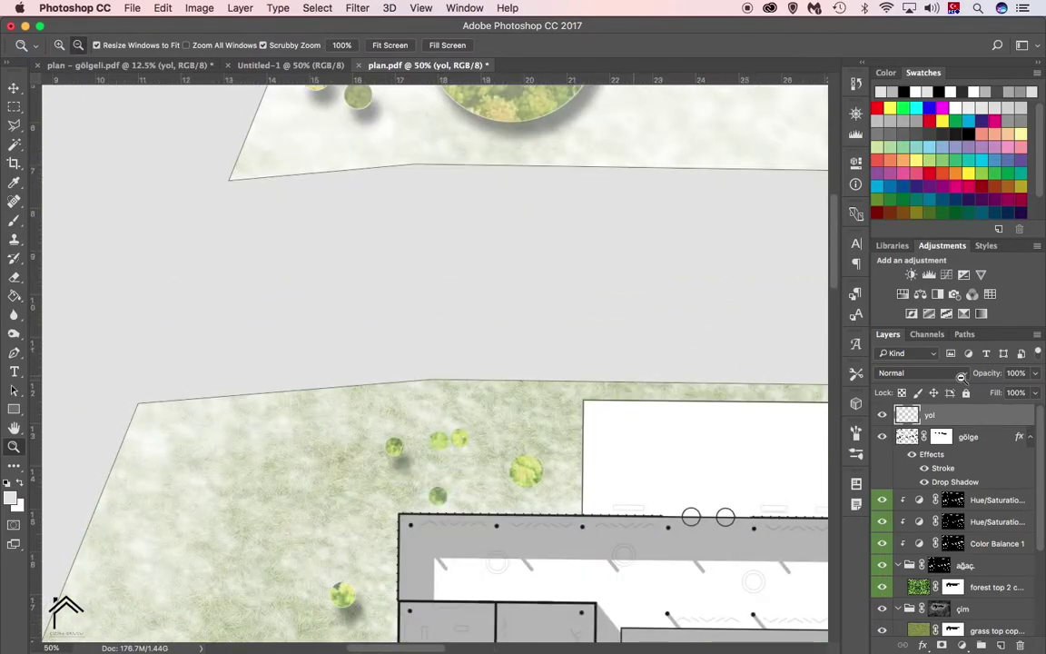
key(ctrl+z)
key(ctrl+z)
key(ctrl+minus)
key(ctrl+minus)
key(ctrl+minus)
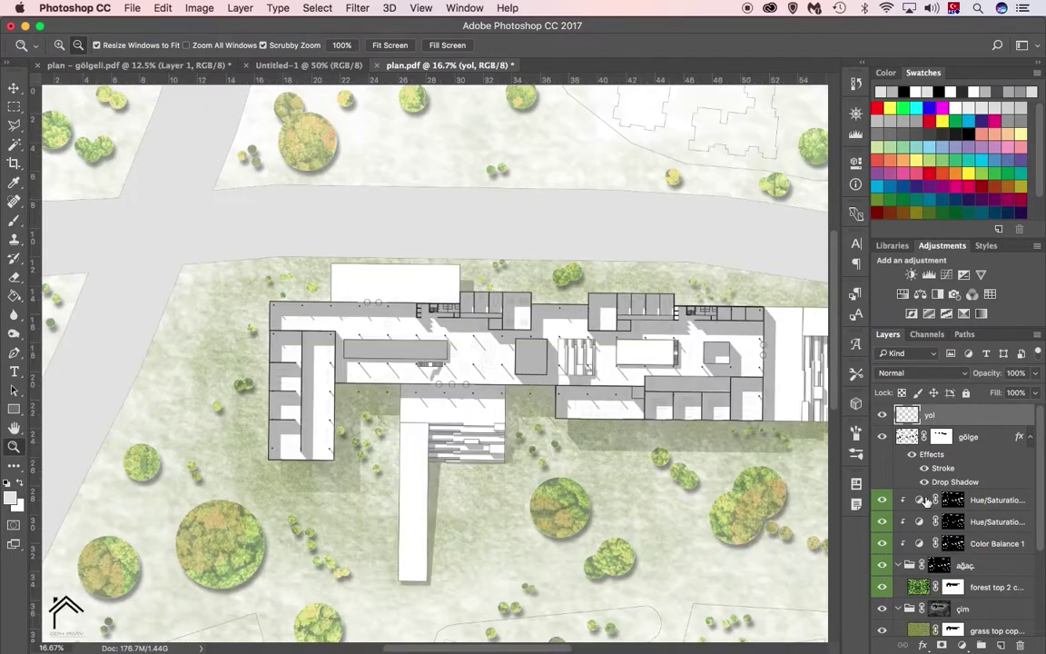
- Give the yol road layer a drop shadow with 23 px distance and 33% opacity
click(924, 645)
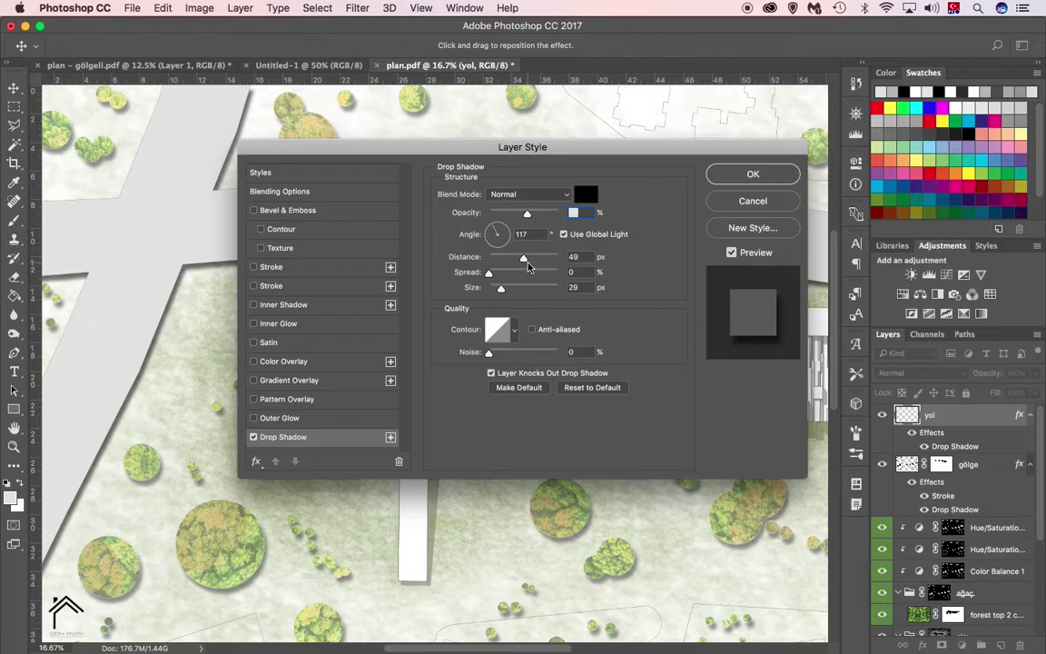
drag(524, 258, 506, 259)
drag(522, 146, 541, 297)
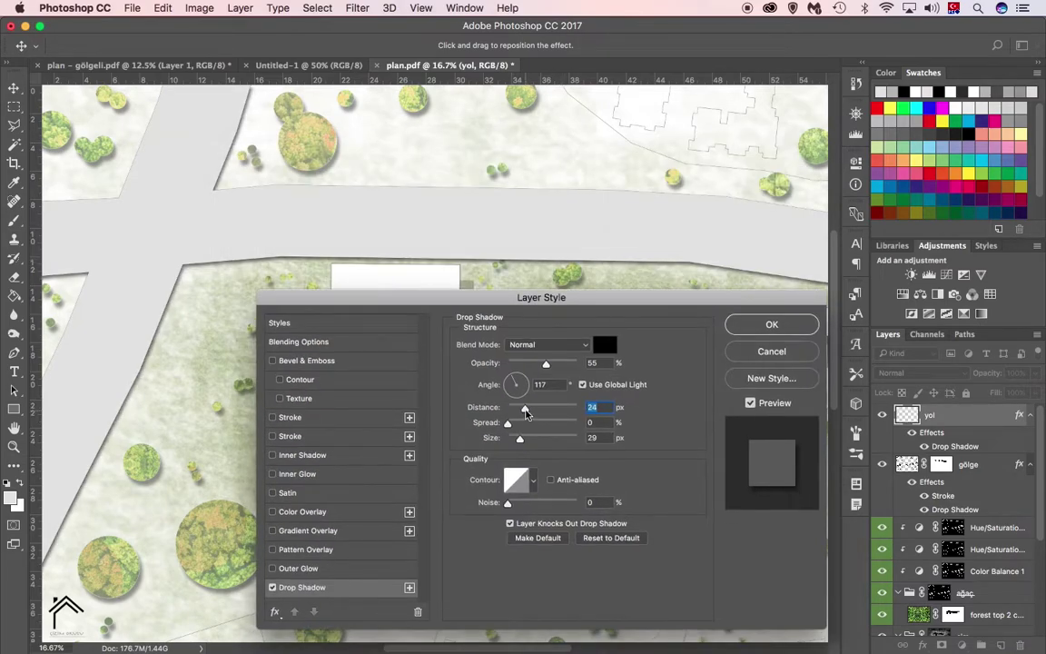
drag(525, 411, 523, 411)
drag(546, 364, 532, 370)
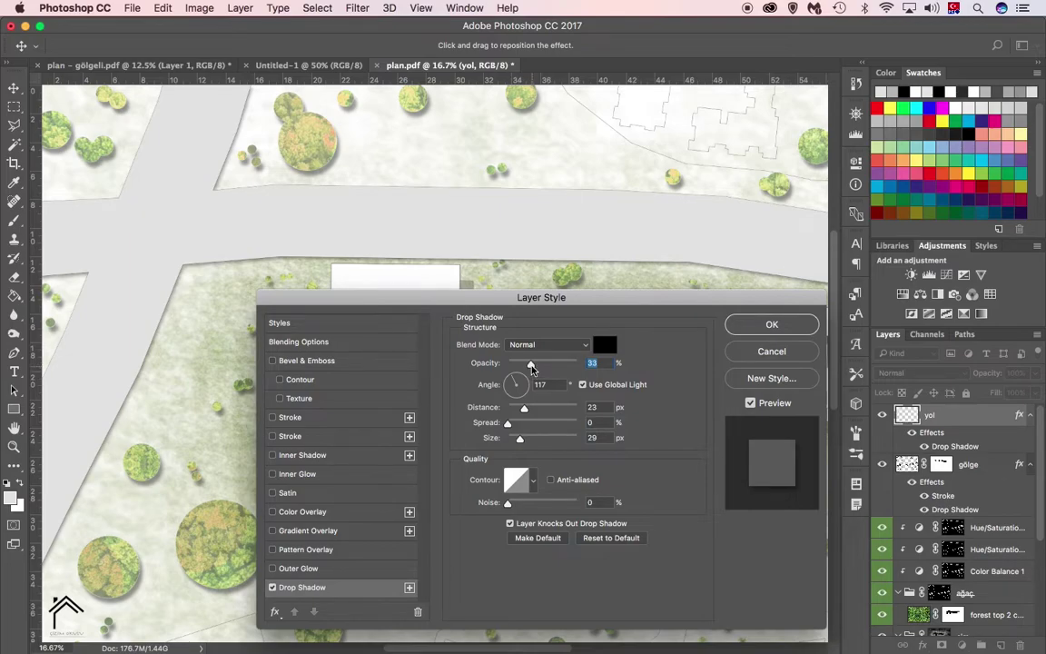
click(772, 324)
key(z)
key(ctrl+minus)
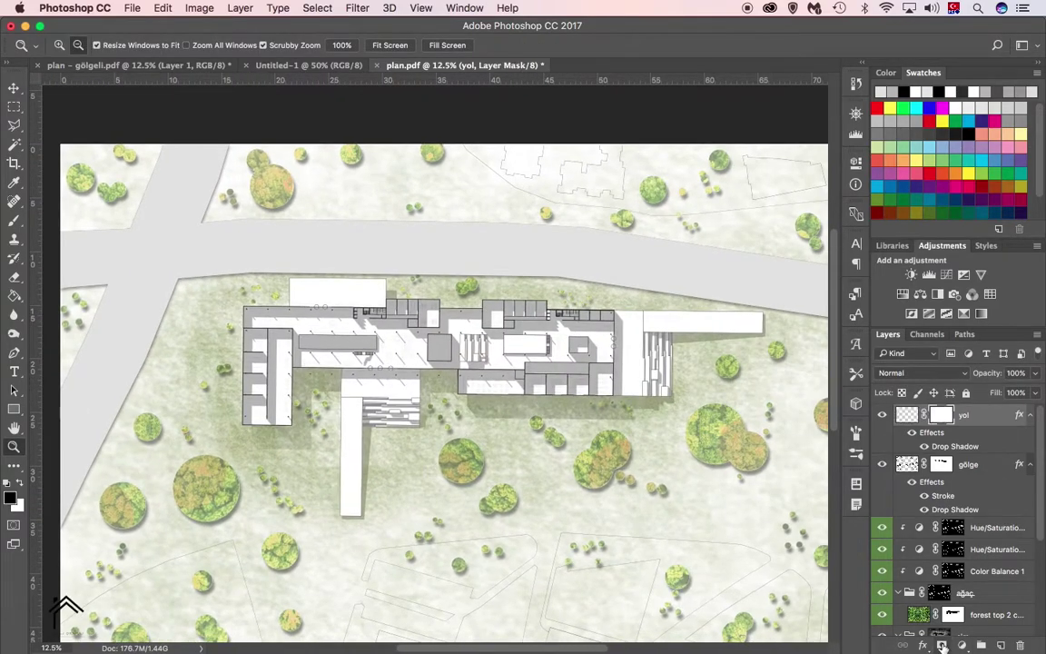
- Choose the 2231 px grid brush, load the road selection, and shrink the brush to about 1005 px
key(b)
click(73, 44)
scroll(119, 273, up, 3)
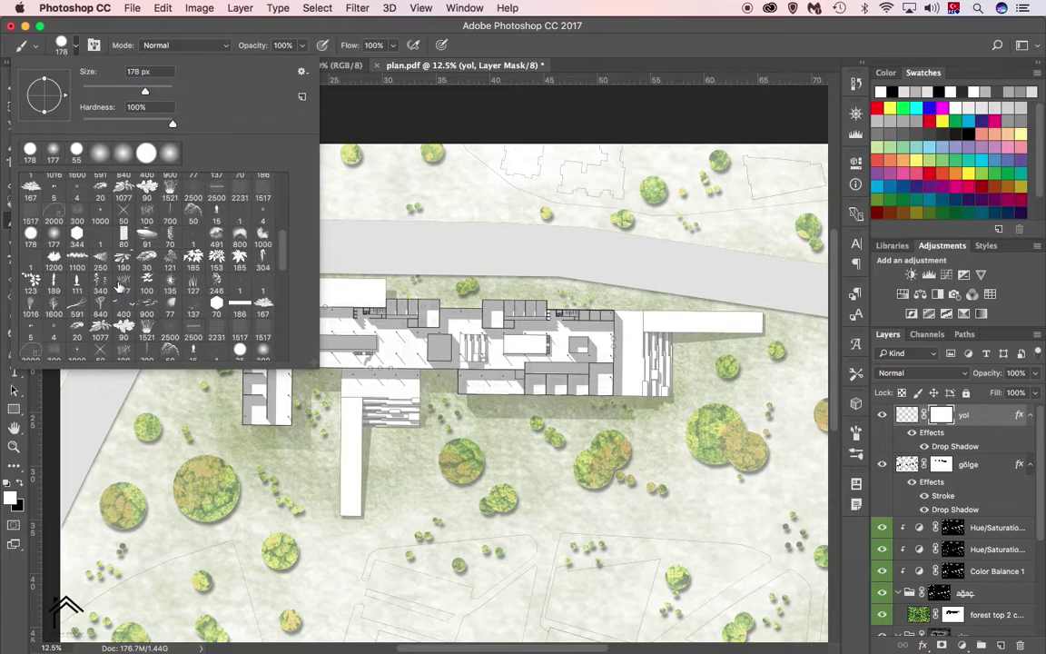
click(216, 271)
key(Return)
key(ctrl+minus)
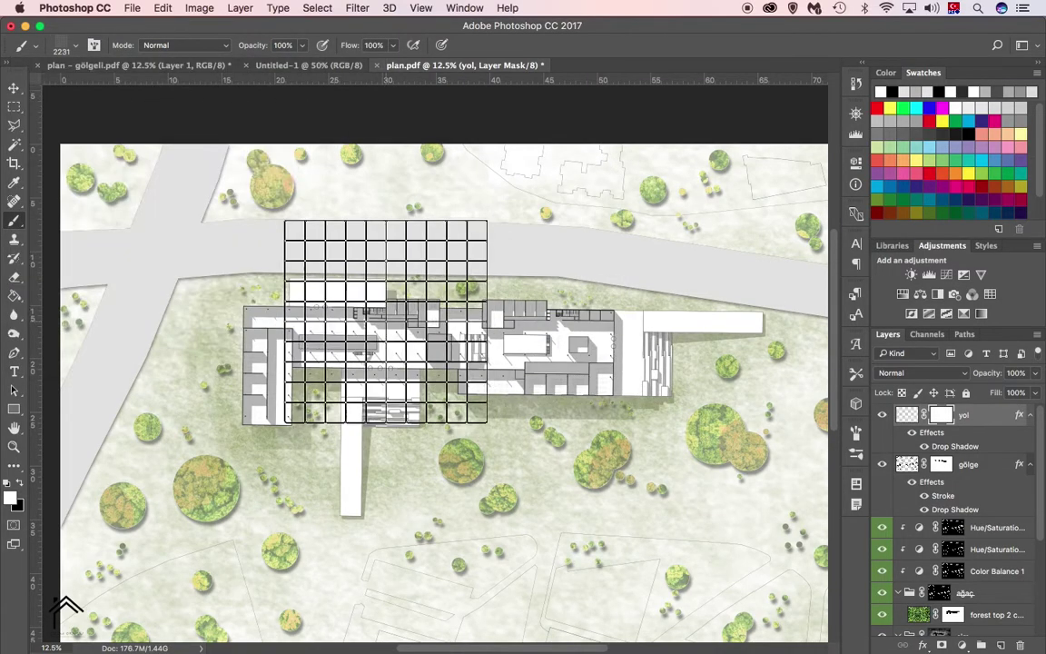
ctrl+click(907, 415)
key(ctrl+plus)
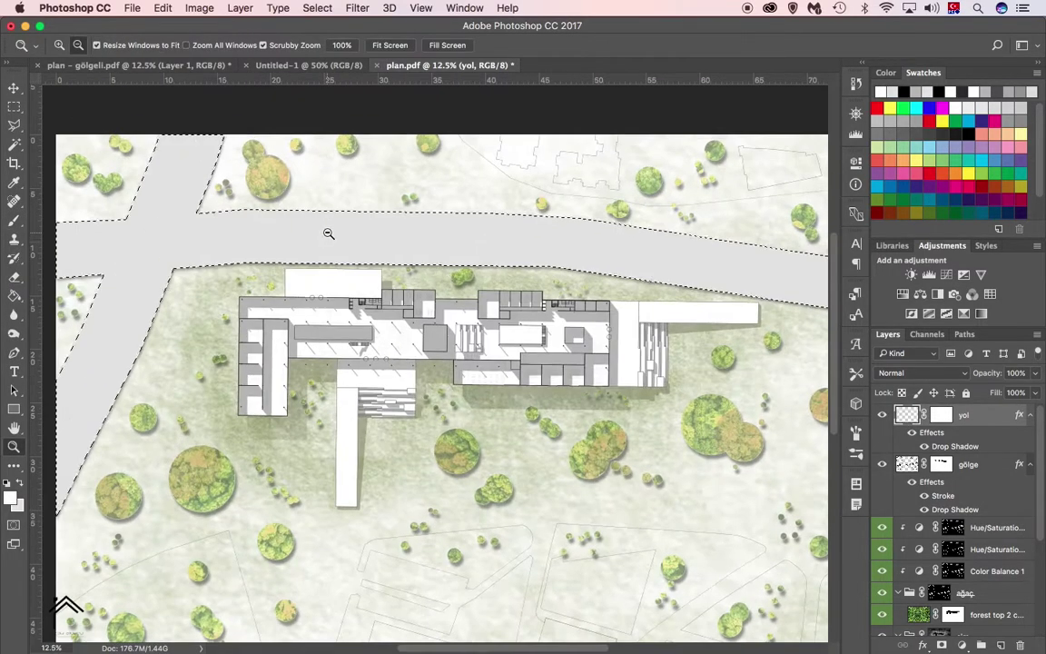
key(bracketleft)
- Stamp the tile grid onto the road, undoing one misplaced stamp and restamping the west end
click(87, 195)
click(297, 175)
key(ctrl+z)
key(z)
click(250, 175)
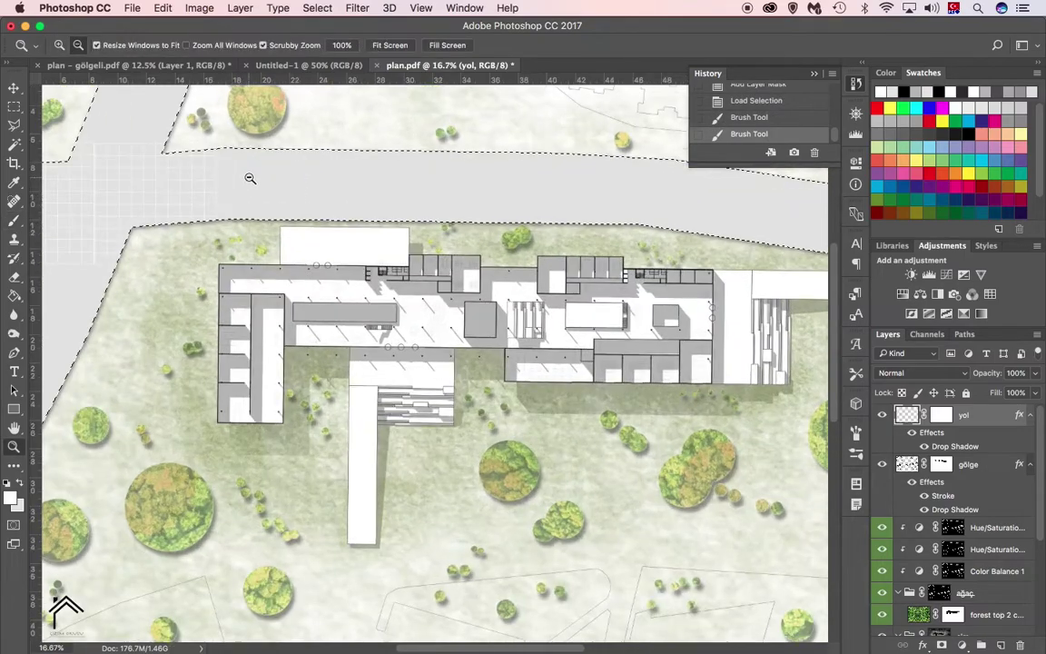
click(102, 220)
key(b)
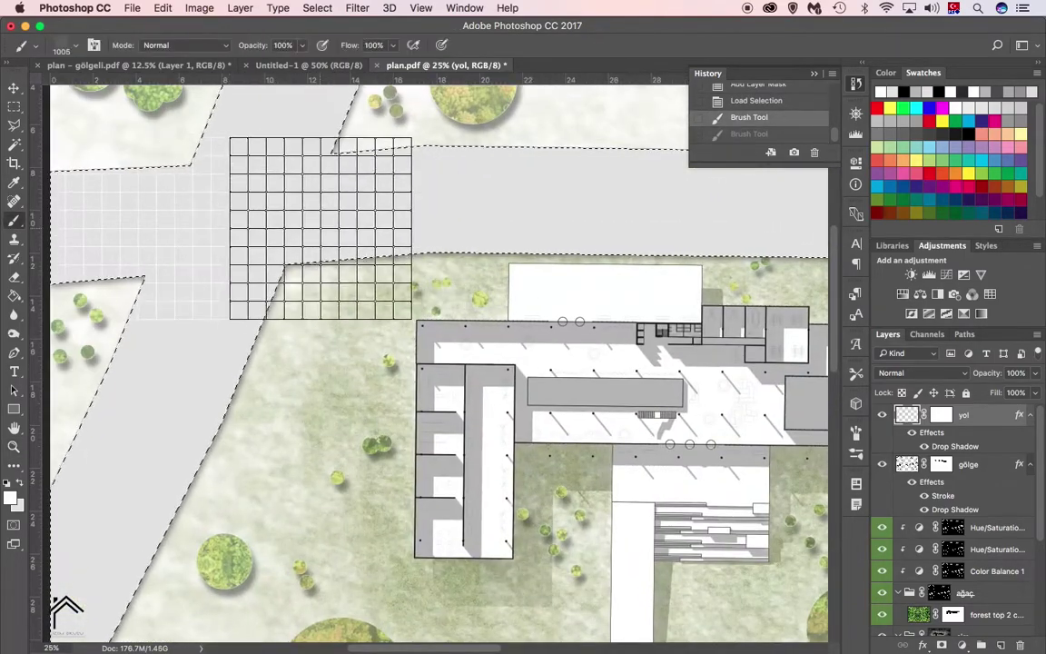
click(322, 229)
- Stamp more tile grid along the road and pan across it to check coverage
scroll(502, 232, right, 1)
click(467, 211)
scroll(467, 210, right, 5)
scroll(467, 210, right, 5)
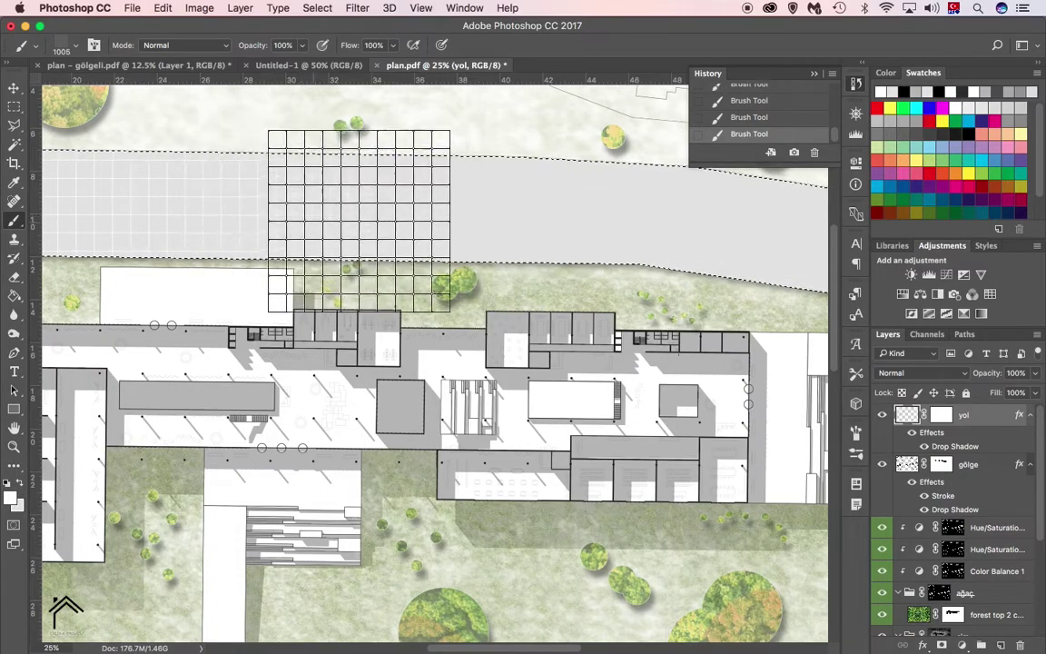
scroll(554, 232, right, 5)
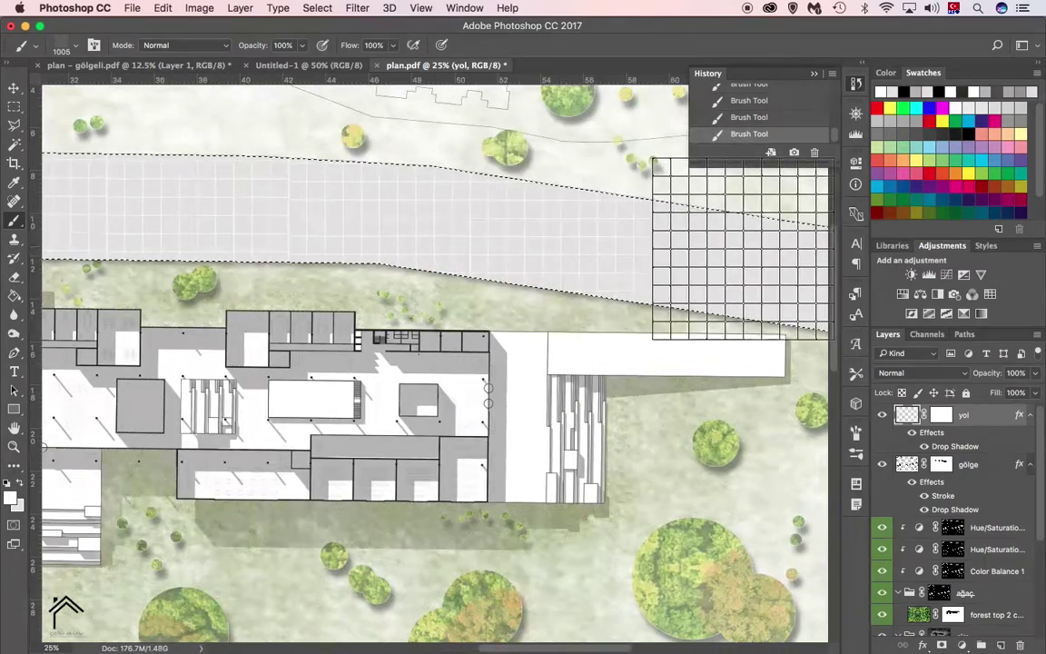
scroll(385, 274, right, 5)
scroll(385, 274, right, 5)
scroll(681, 300, left, 10)
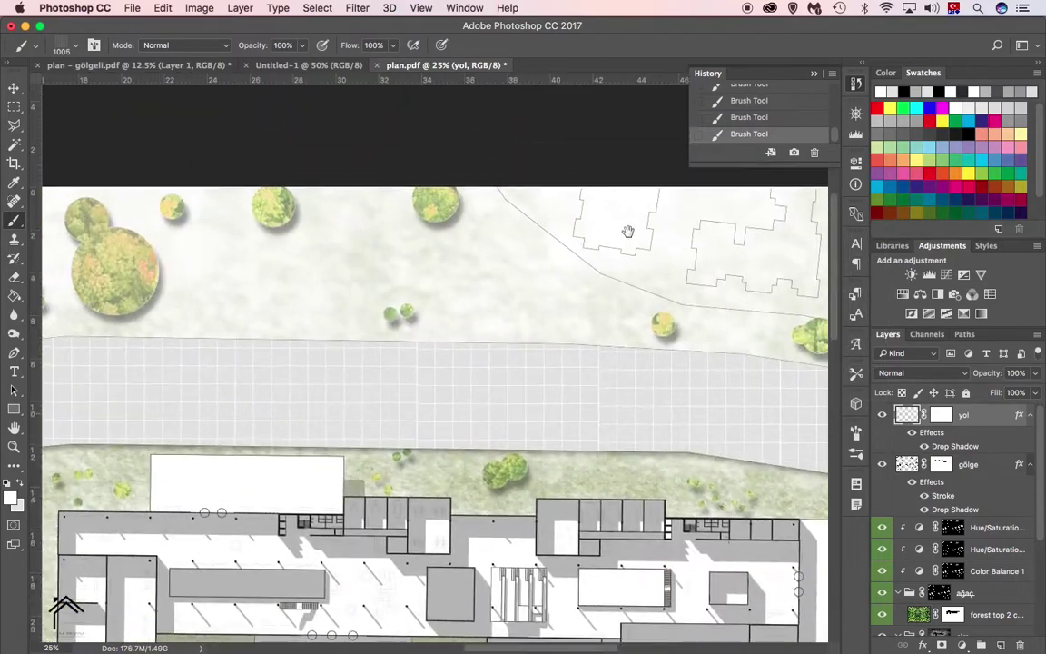
scroll(390, 153, up, 5)
scroll(389, 152, down, 5)
scroll(389, 152, left, 3)
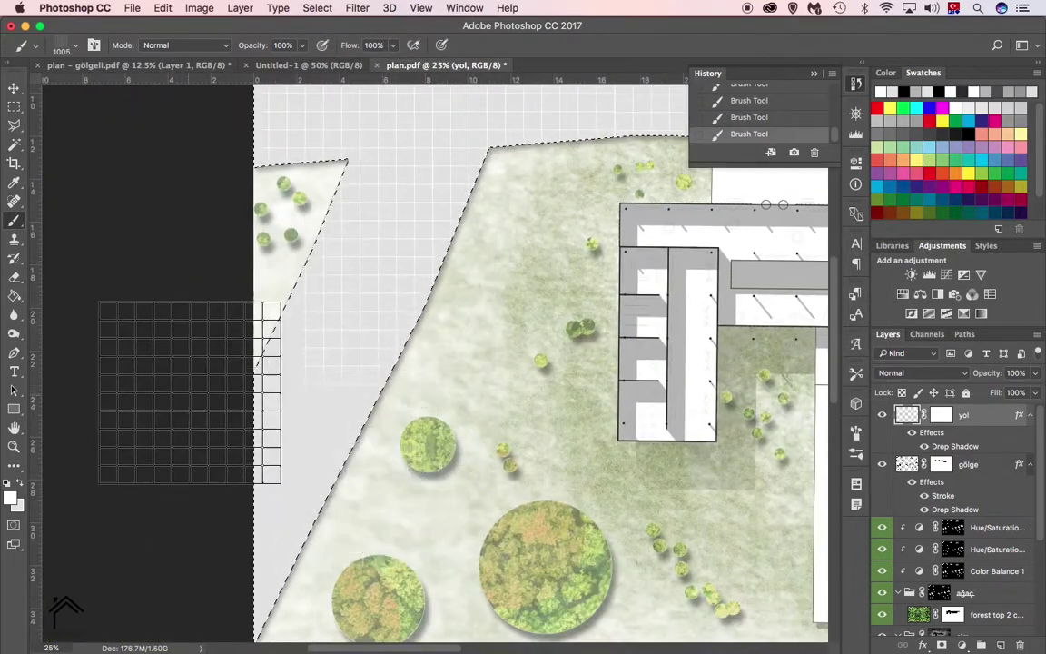
scroll(216, 349, down, 5)
scroll(215, 348, left, 1)
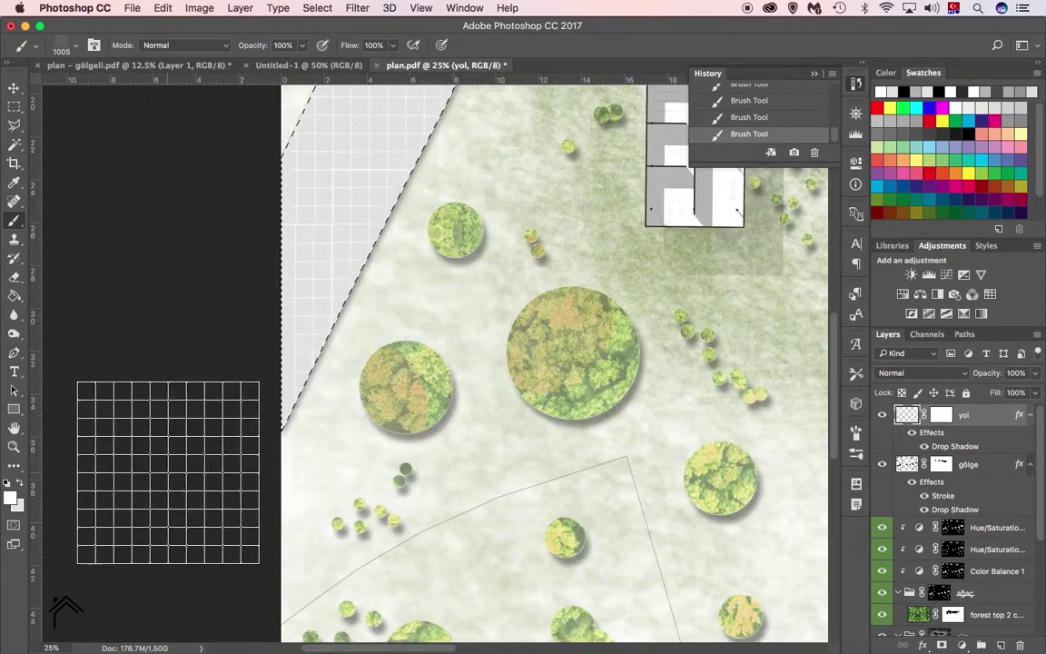
- Magic Wand the building's circulation floor areas on the plan layer and add a new empty layer
key(z)
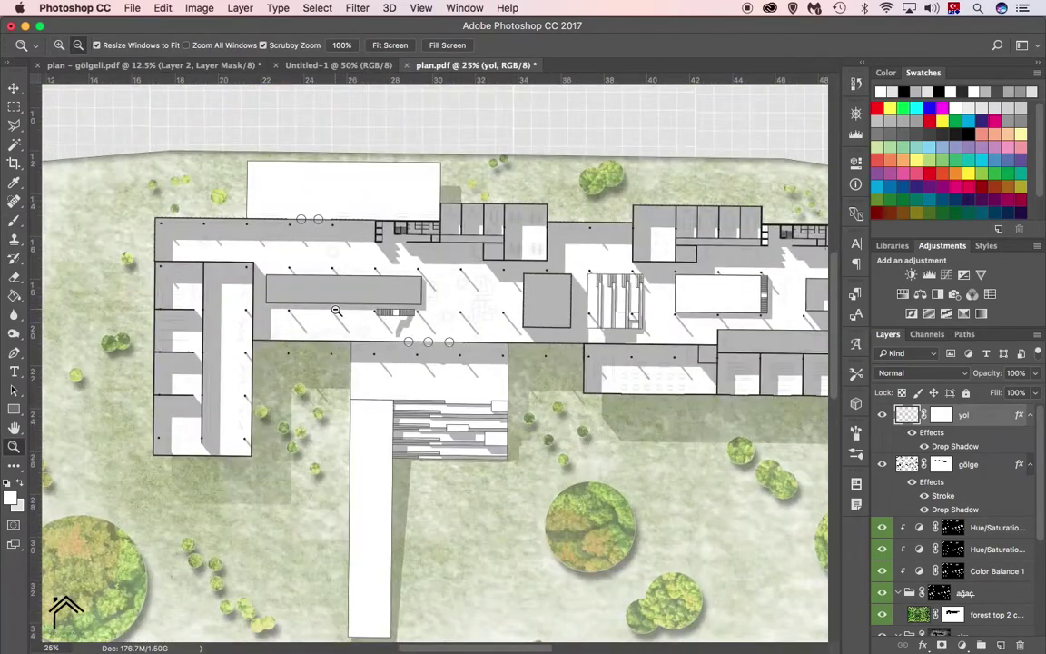
scroll(958, 557, down, 3)
click(954, 559)
scroll(732, 545, left, 2)
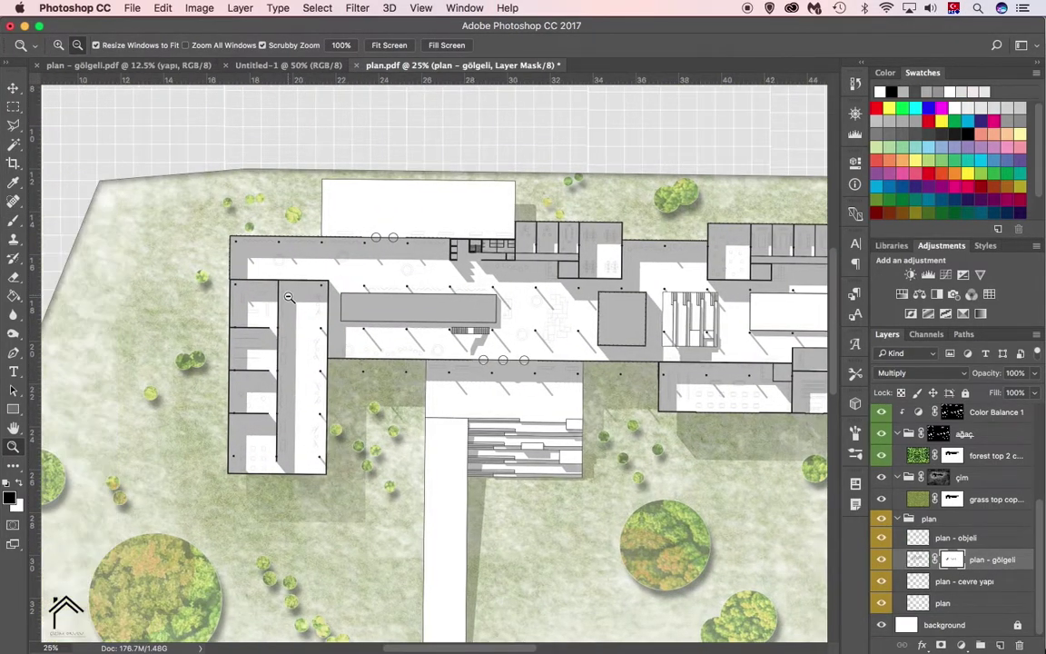
key(w)
click(367, 282)
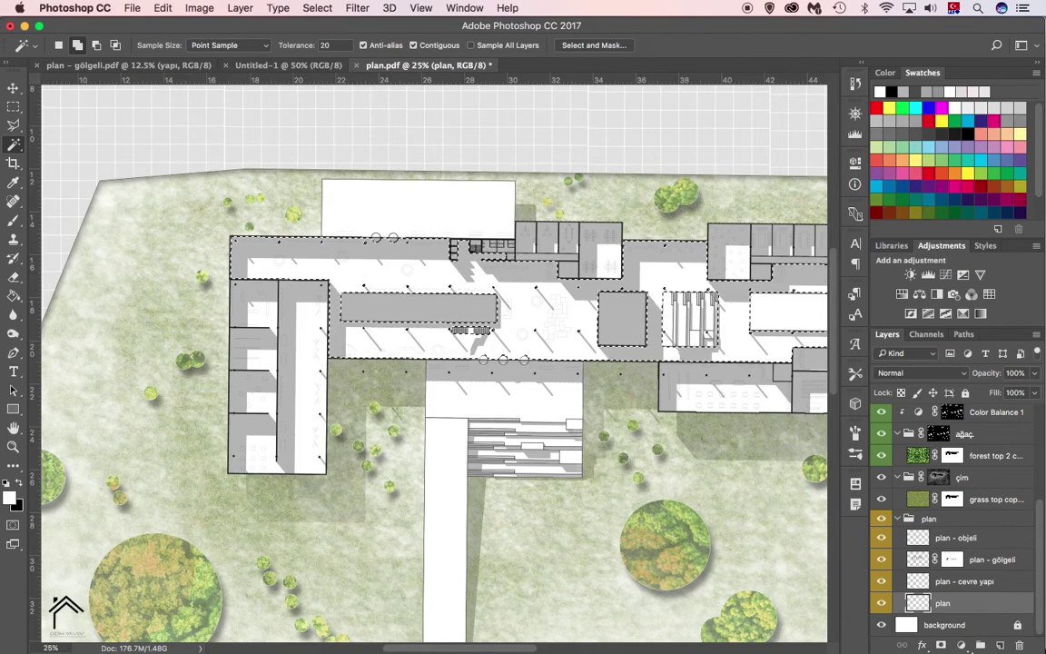
scroll(972, 454, up, 3)
click(1002, 645)
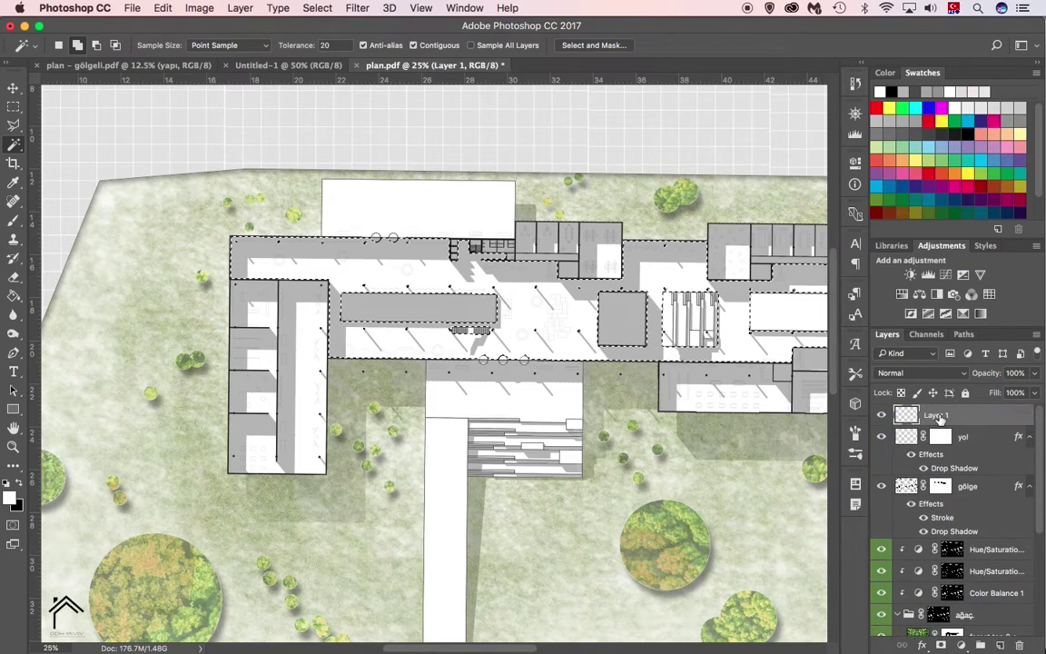
text(sirkülasyon)
- Try filling the circulation areas with a sampled pinkish light grey, then undo it
key(g)
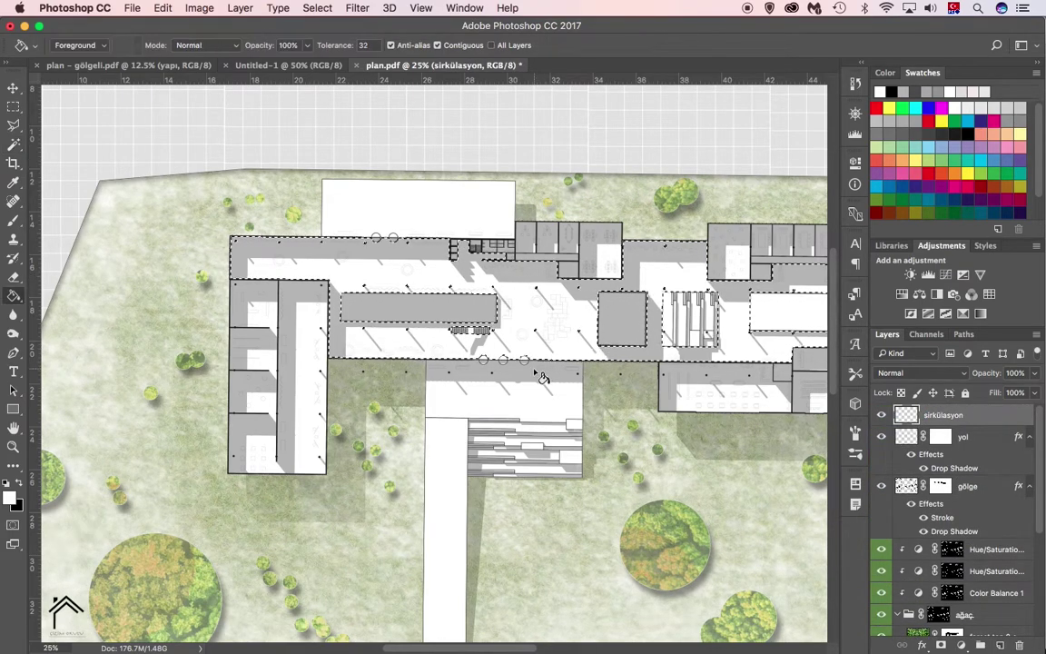
key(i)
click(275, 128)
click(10, 497)
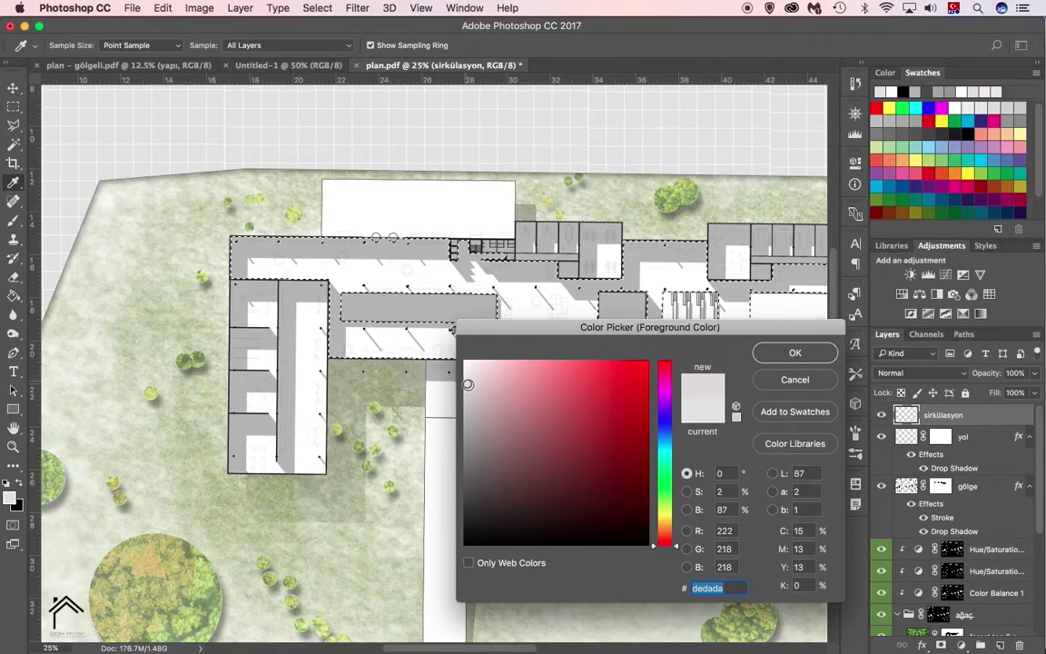
click(796, 354)
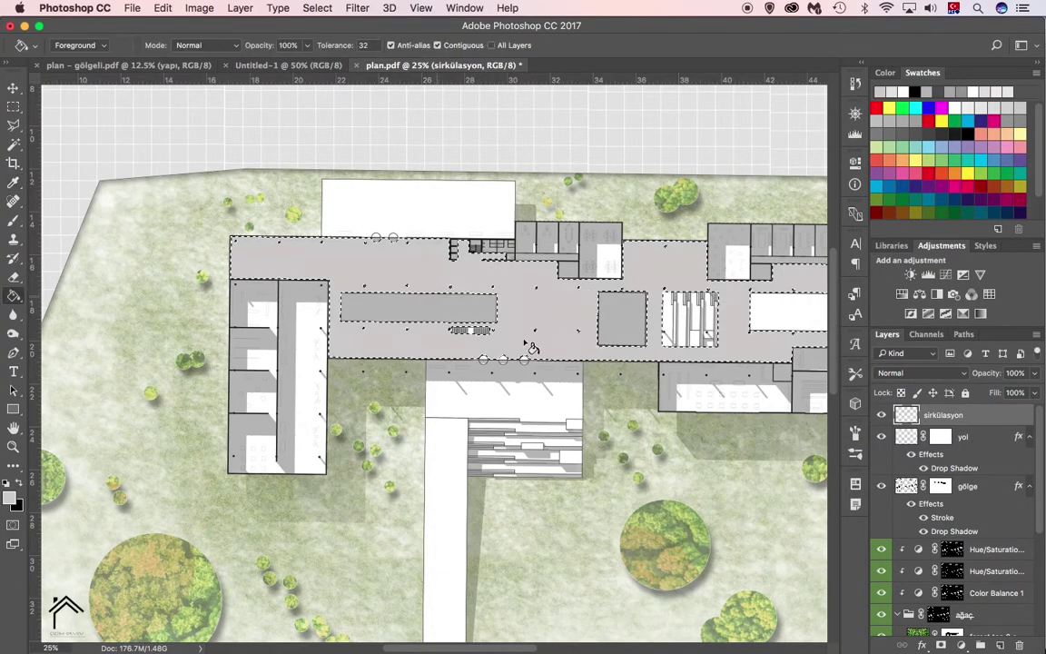
scroll(545, 363, right, 3)
scroll(545, 363, right, 4)
click(9, 496)
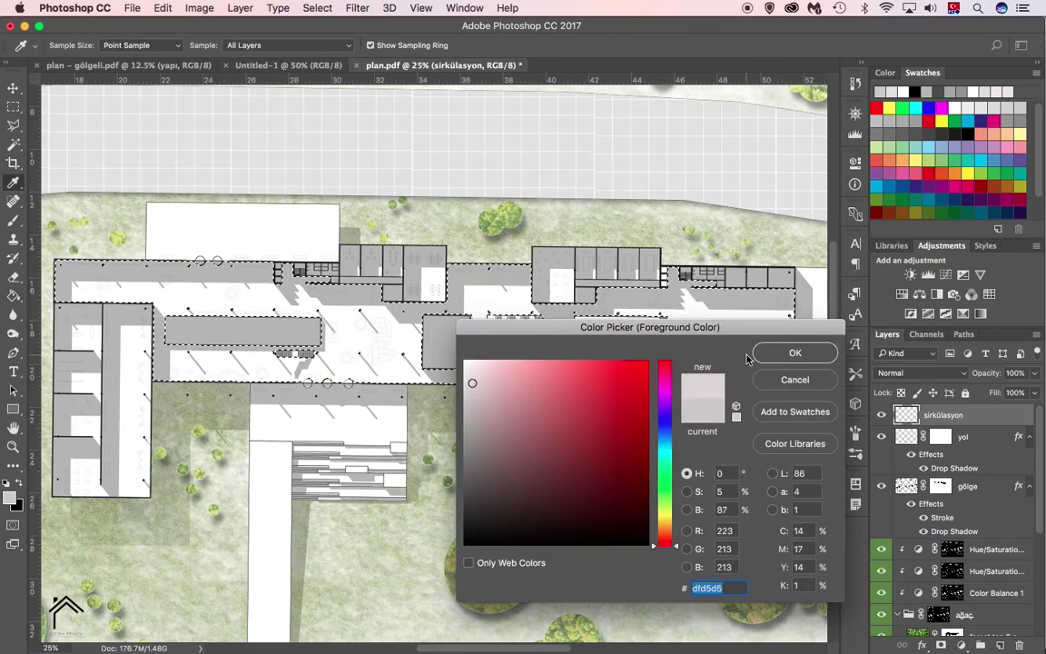
key(Return)
key(g)
click(412, 374)
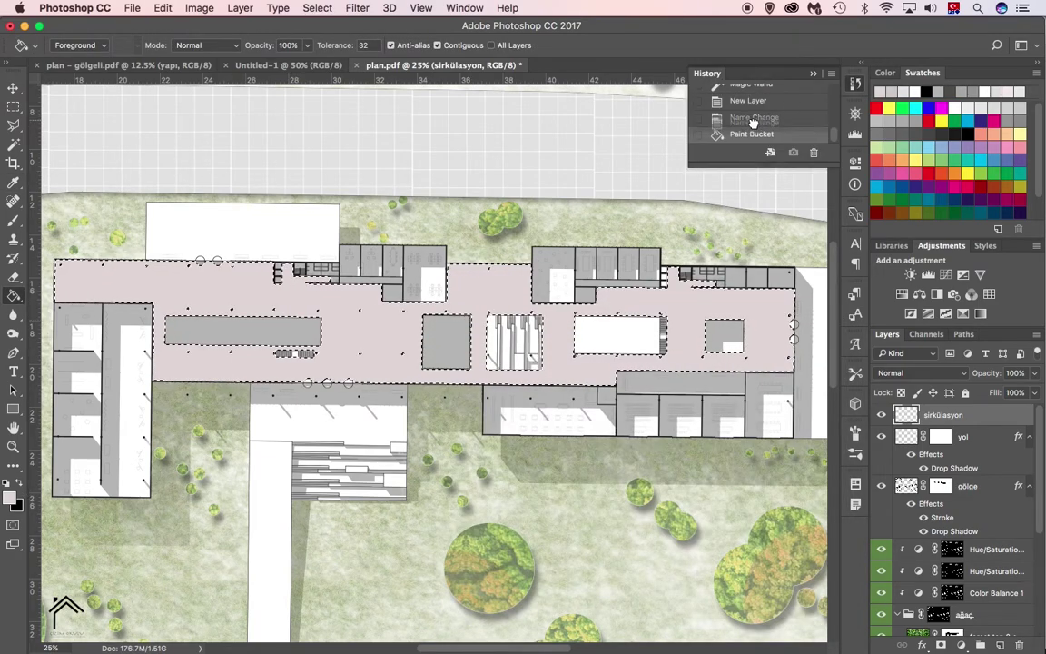
click(753, 118)
- Fill the circulation areas with neutral light grey d9d9d9
key(i)
click(11, 495)
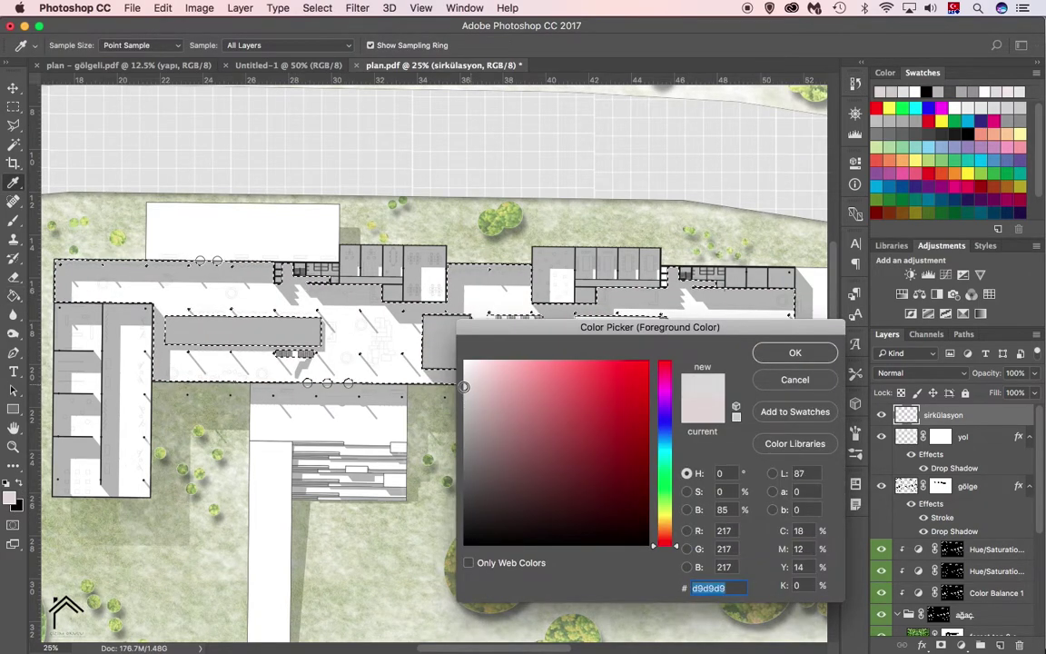
click(792, 352)
key(g)
click(364, 300)
scroll(408, 364, left, 5)
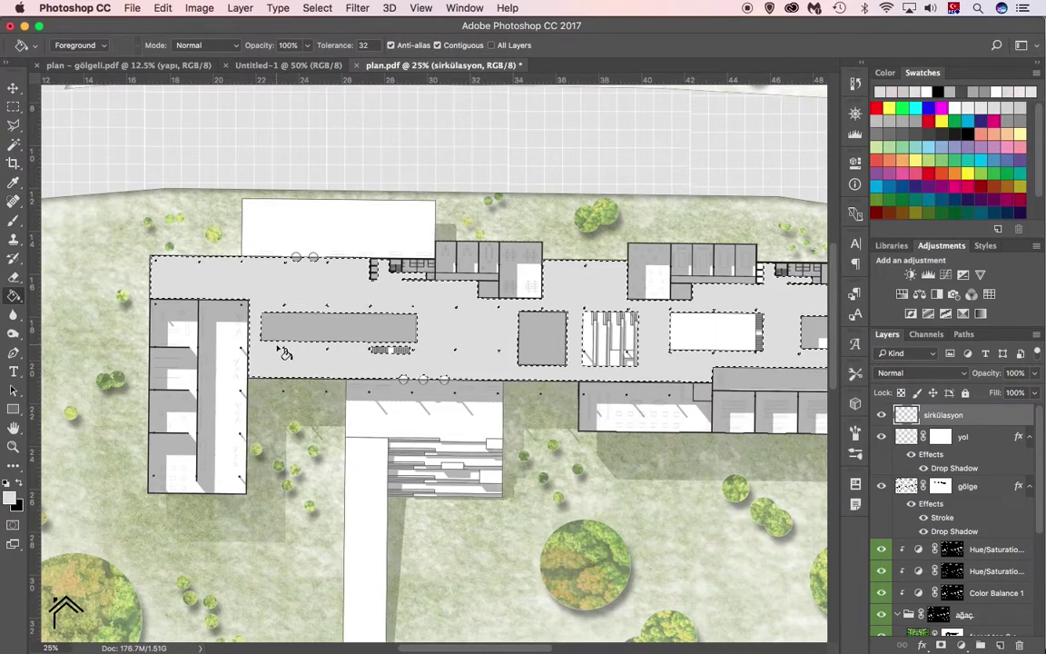
- Set the circulation fill layer to Multiply and zoom in to check the grey
click(941, 373)
click(908, 421)
key(z)
click(227, 290)
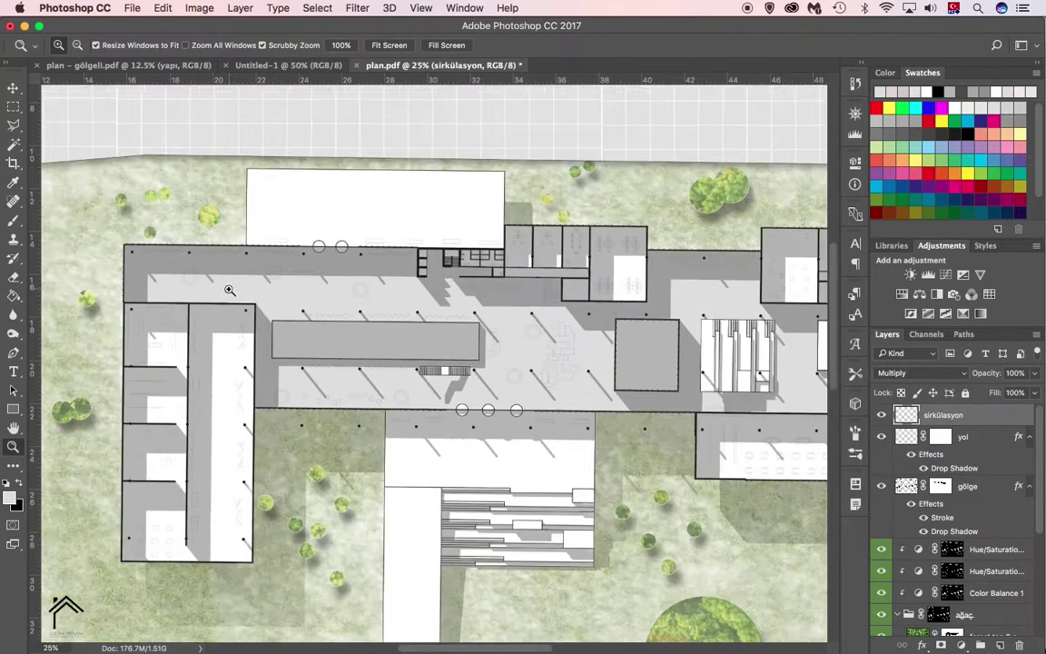
alt+click(251, 396)
scroll(250, 396, up, 2)
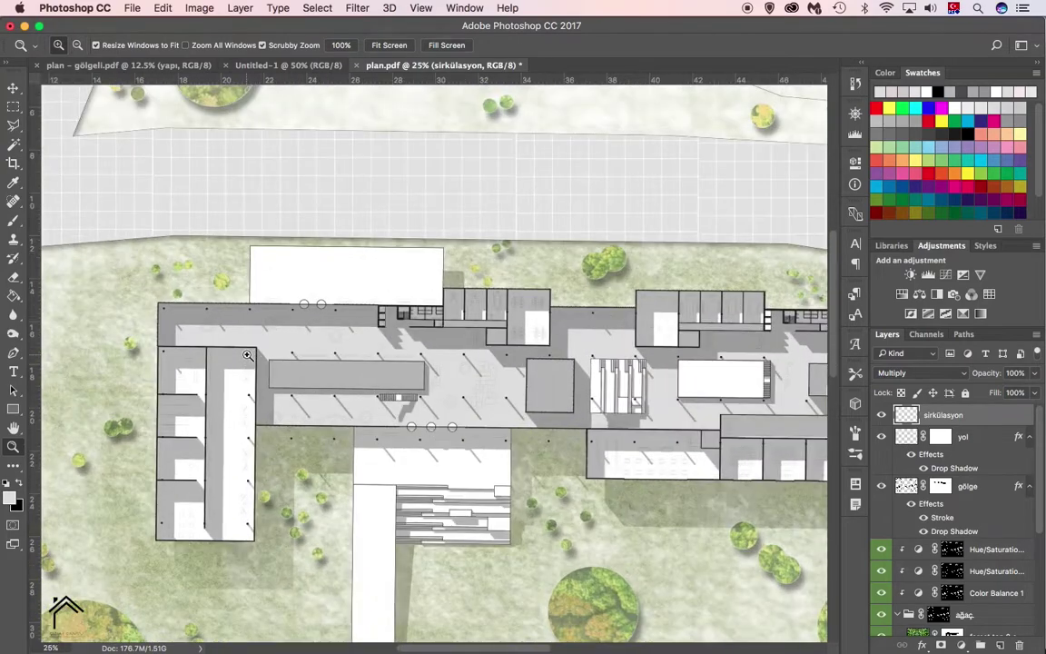
- Select the Brush tool with a spatter tip enlarged to about 1247 px
key(b)
click(69, 45)
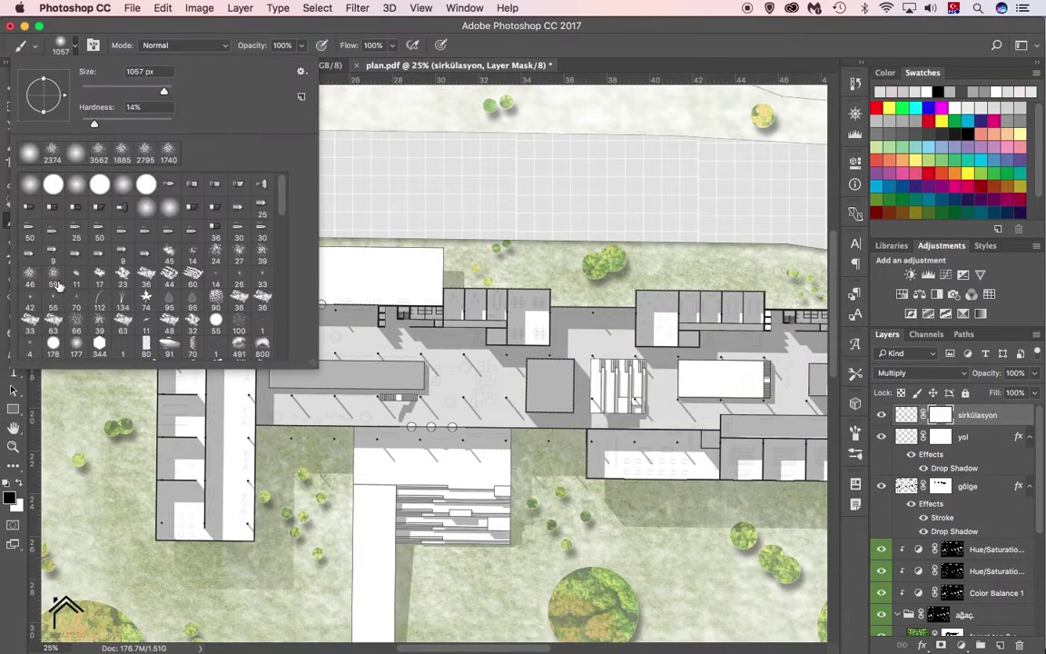
double_click(55, 285)
scroll(218, 332, up, 2)
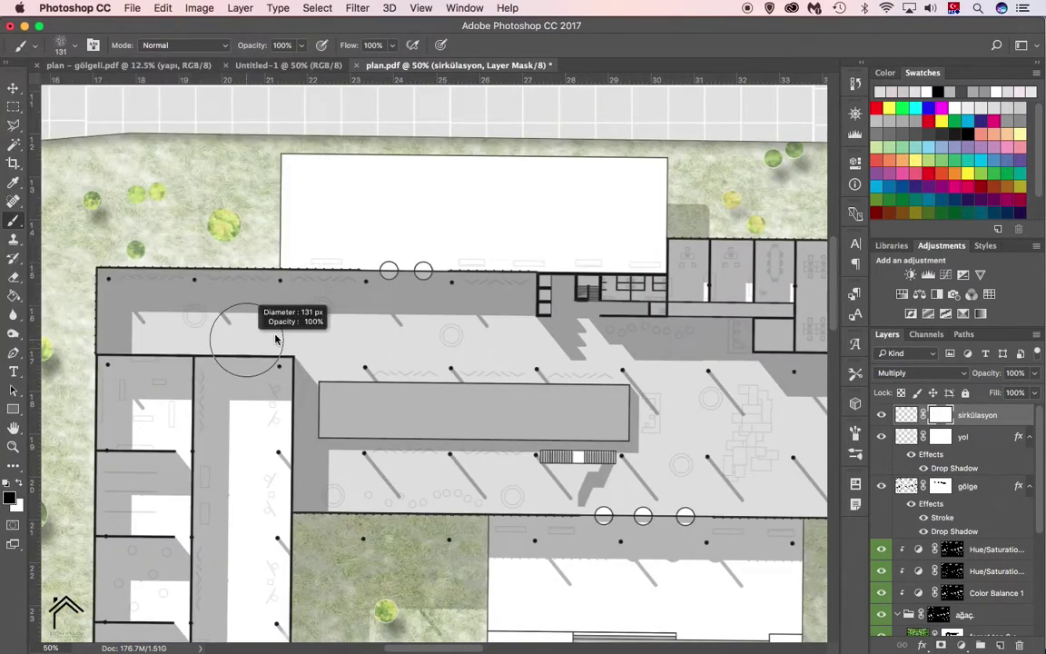
drag(359, 400, 590, 399)
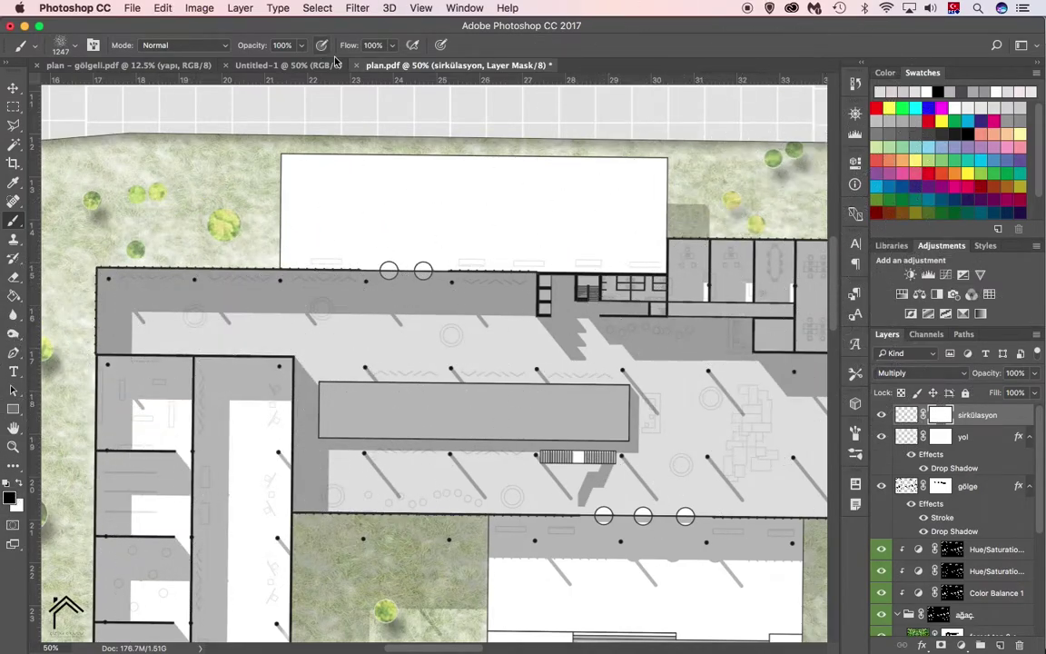
- Switch to the 776 px textured brush at low opacity and paint soft texture into a corridor
click(76, 44)
scroll(92, 284, down, 3)
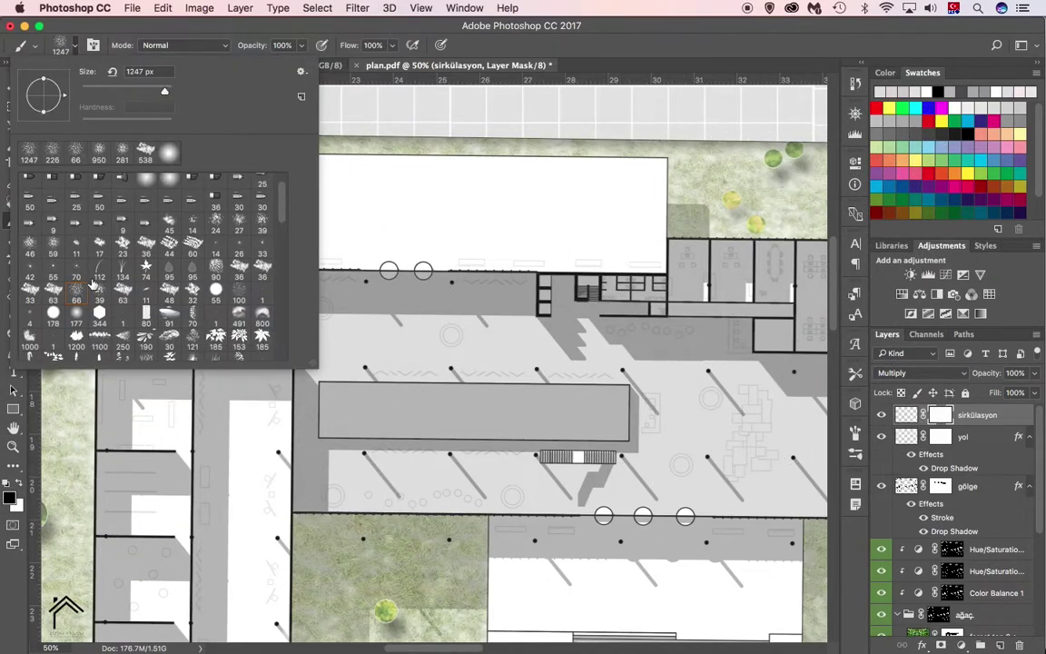
scroll(93, 285, down, 3)
scroll(93, 284, down, 3)
scroll(92, 284, down, 3)
scroll(92, 284, down, 3)
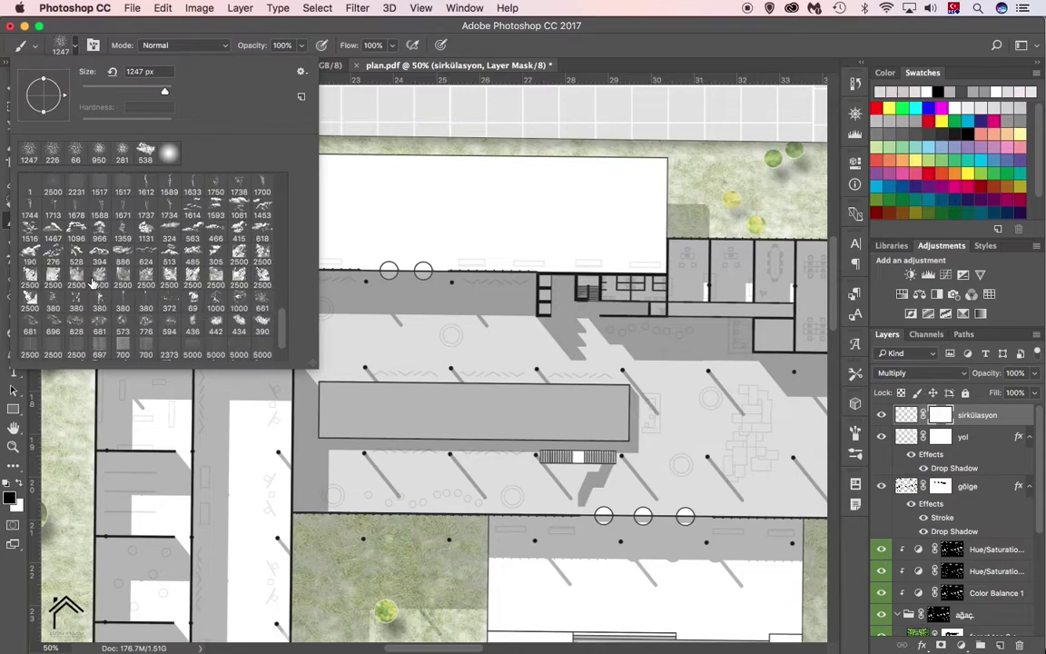
click(76, 47)
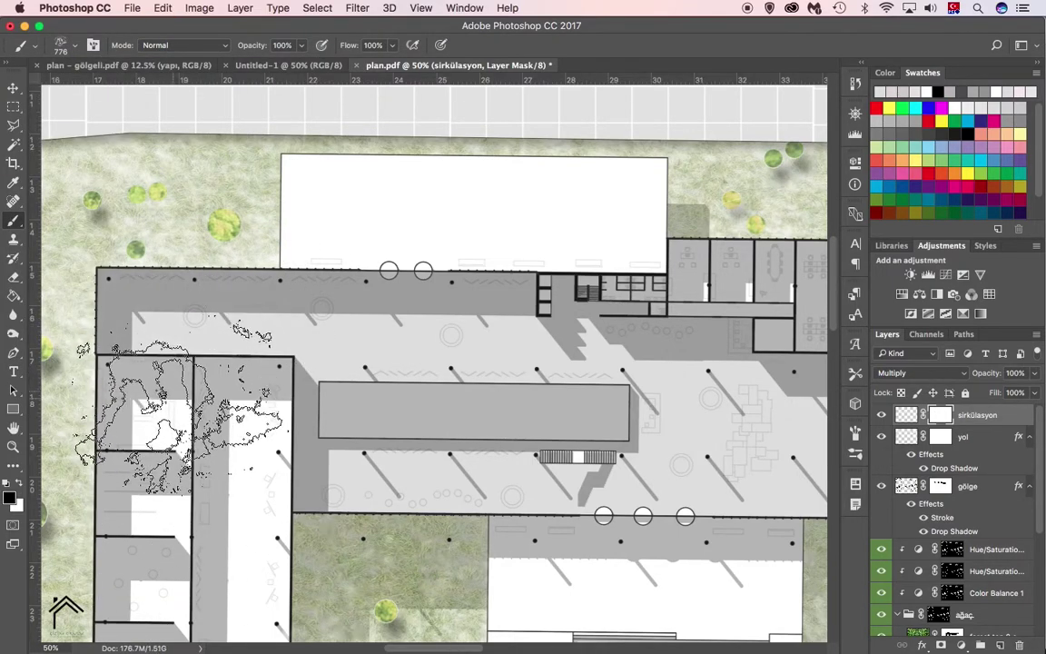
key(3)
key(4)
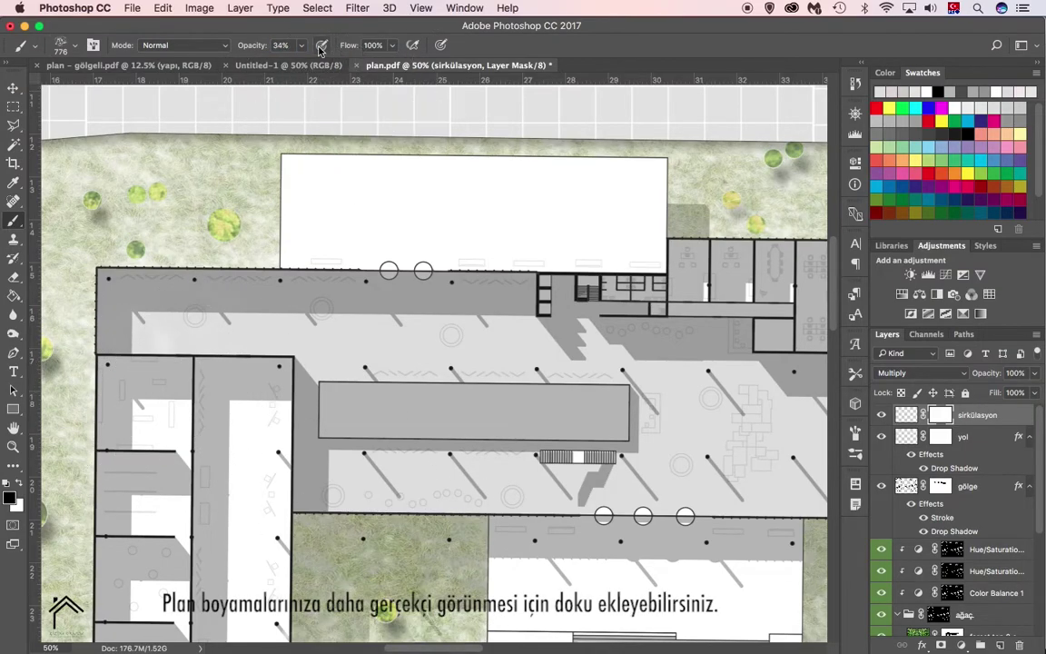
drag(163, 327, 418, 408)
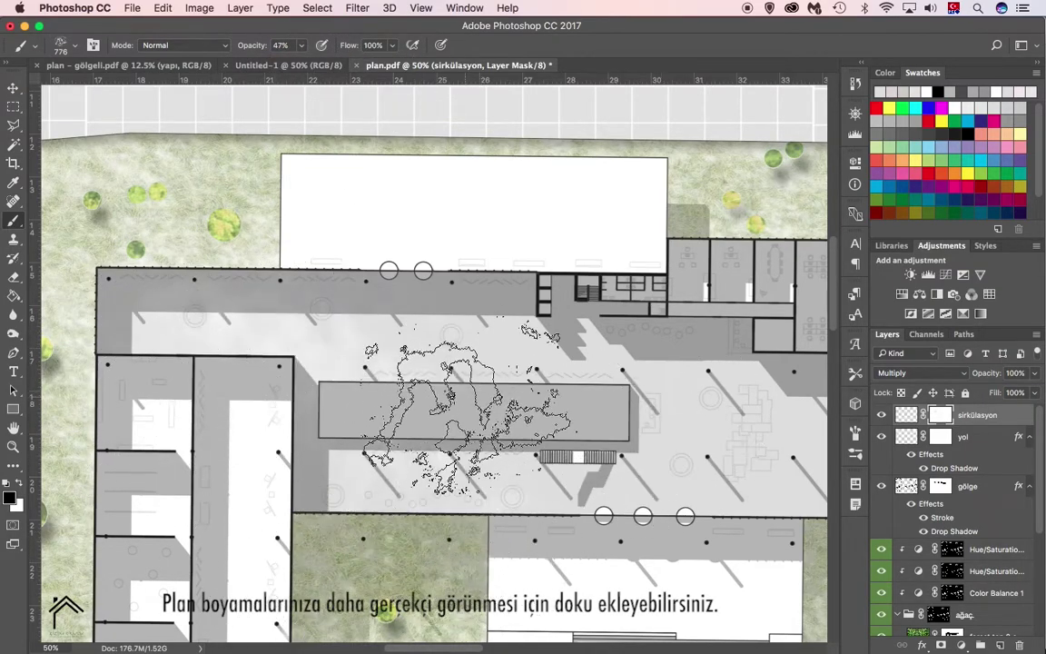
- Raise brush opacity to 72% with a large textured preset, resizing it from 805 to 450 px
drag(307, 68, 323, 68)
scroll(363, 409, right, 5)
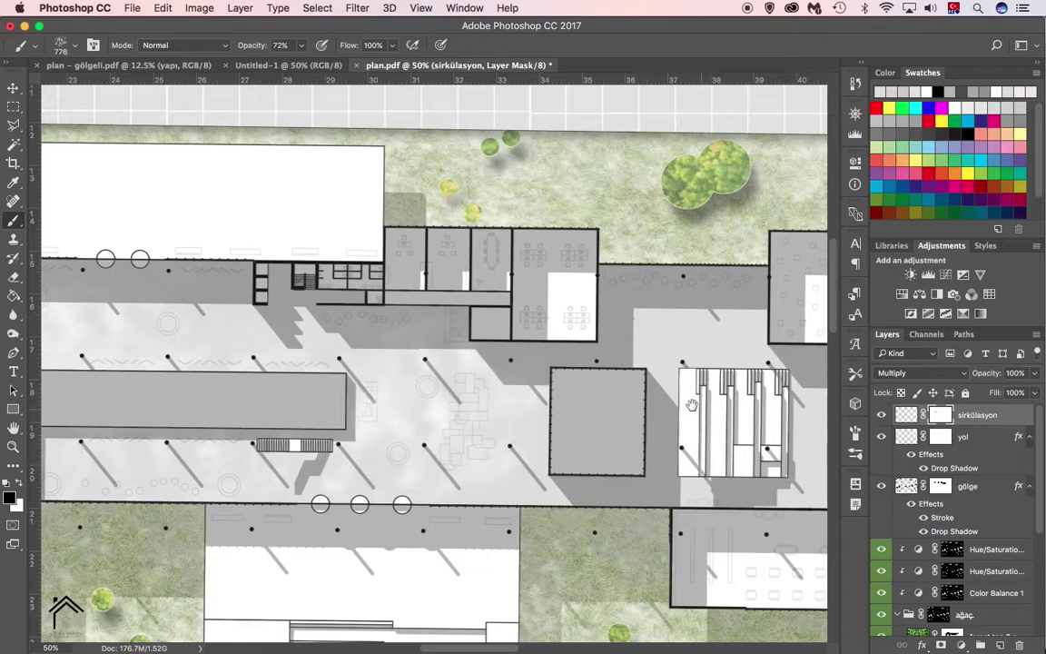
scroll(544, 472, right, 5)
scroll(545, 454, right, 5)
click(63, 44)
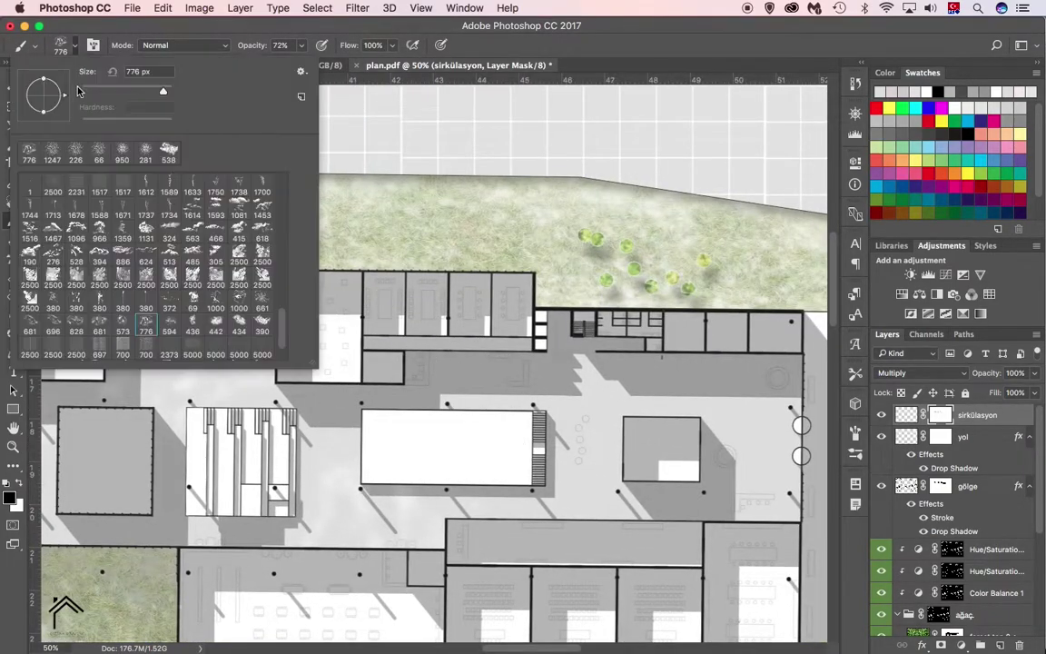
click(346, 505)
drag(458, 427, 472, 426)
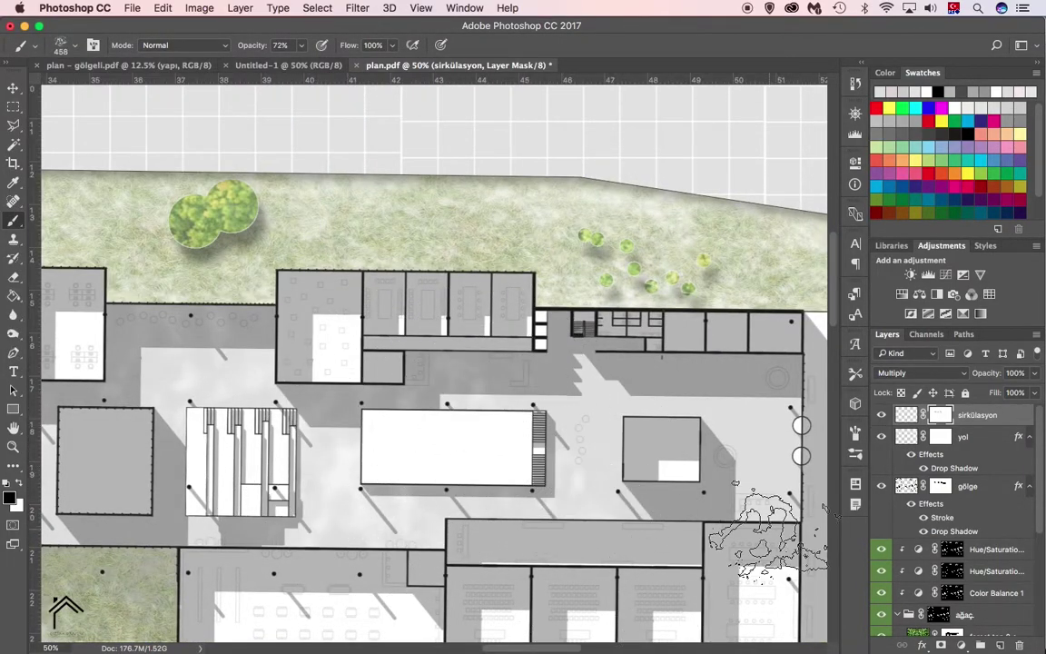
scroll(511, 456, left, 10)
scroll(511, 457, down, 3)
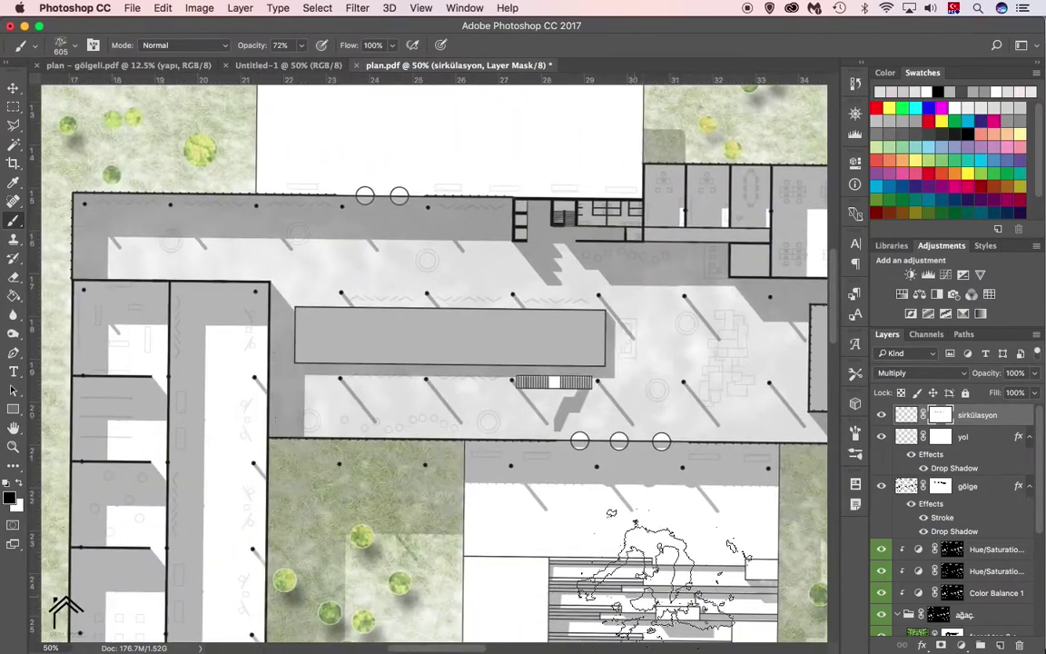
drag(538, 449, 511, 457)
scroll(409, 382, left, 6)
scroll(345, 345, left, 4)
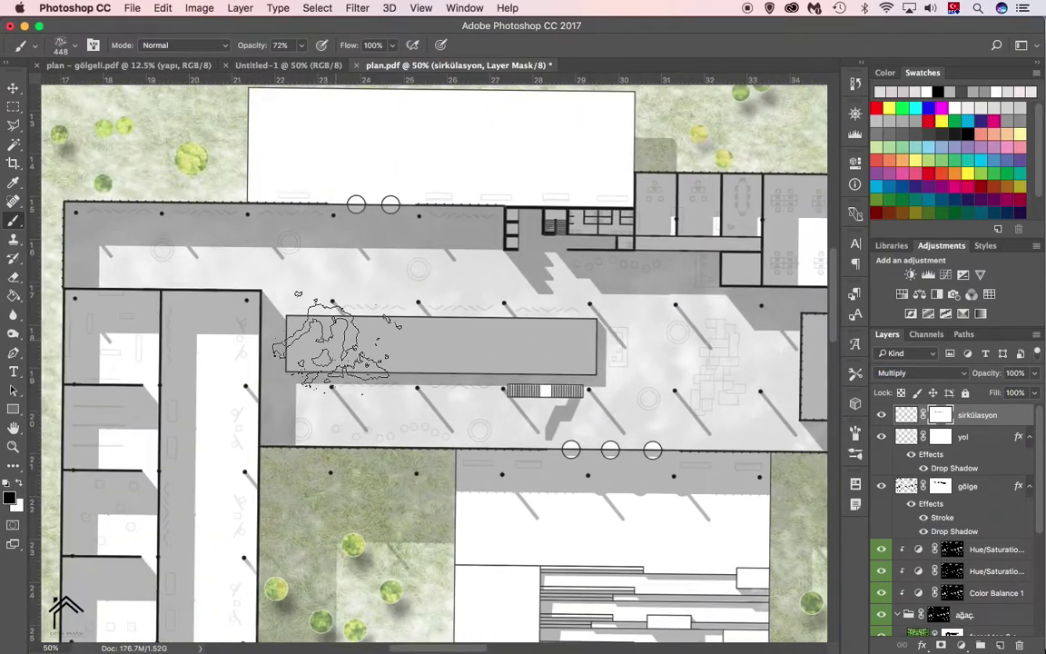
- Switch to a 10 px hard round brush at 100% opacity
drag(336, 341, 508, 343)
key(0)
click(73, 45)
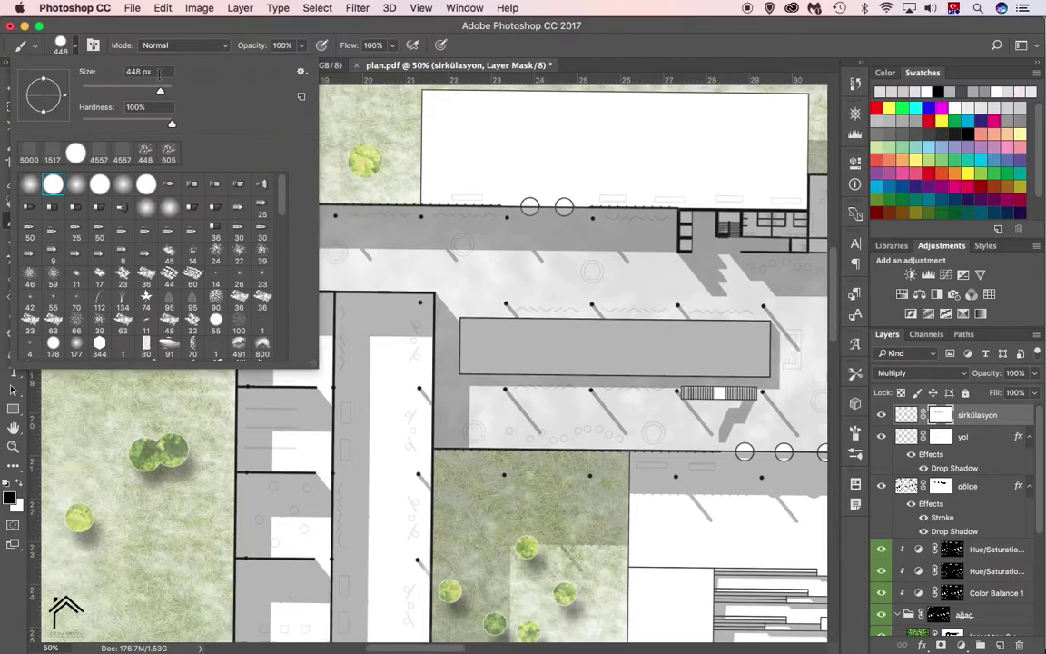
key(Return)
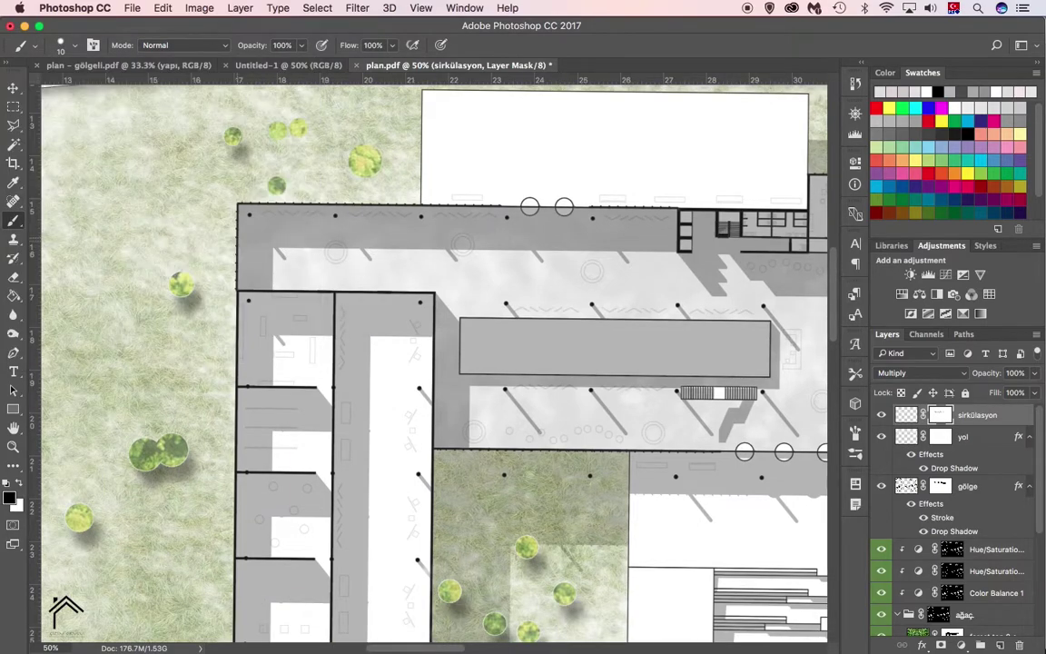
- Pan across the corridors and recheck the brush size in the presets
scroll(729, 272, right, 12)
scroll(729, 272, right, 12)
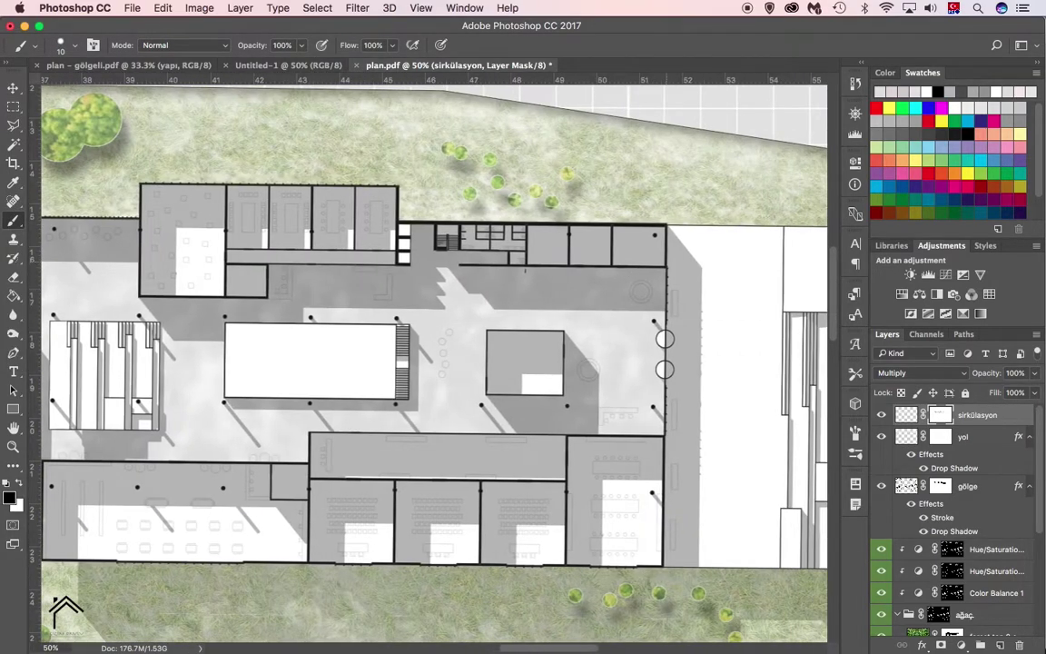
scroll(75, 238, left, 7)
scroll(75, 239, right, 6)
scroll(75, 239, left, 6)
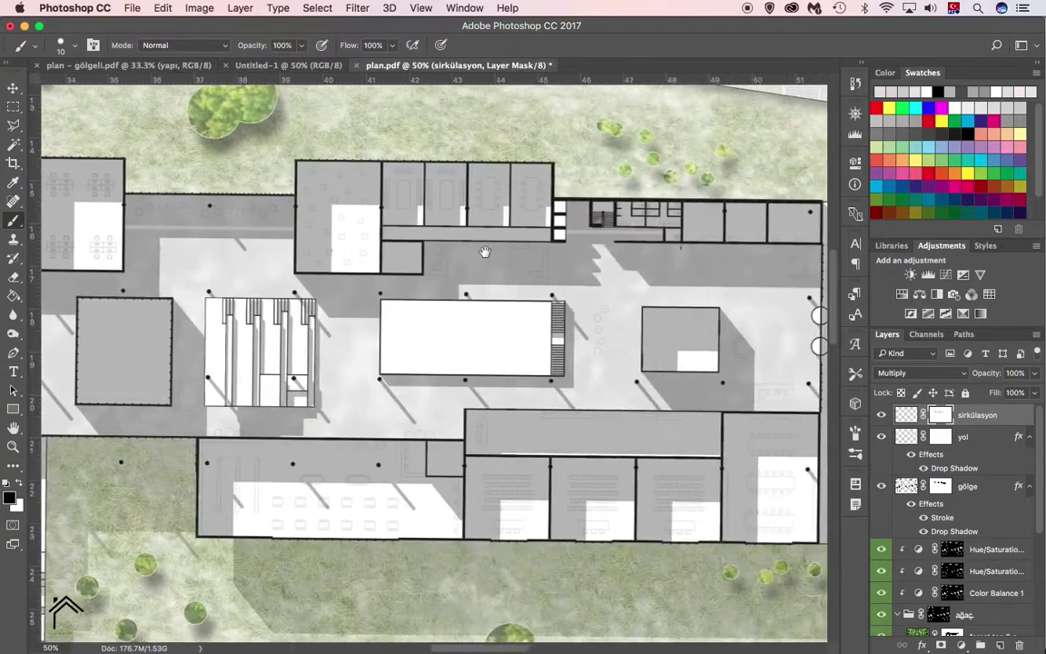
scroll(76, 239, right, 2)
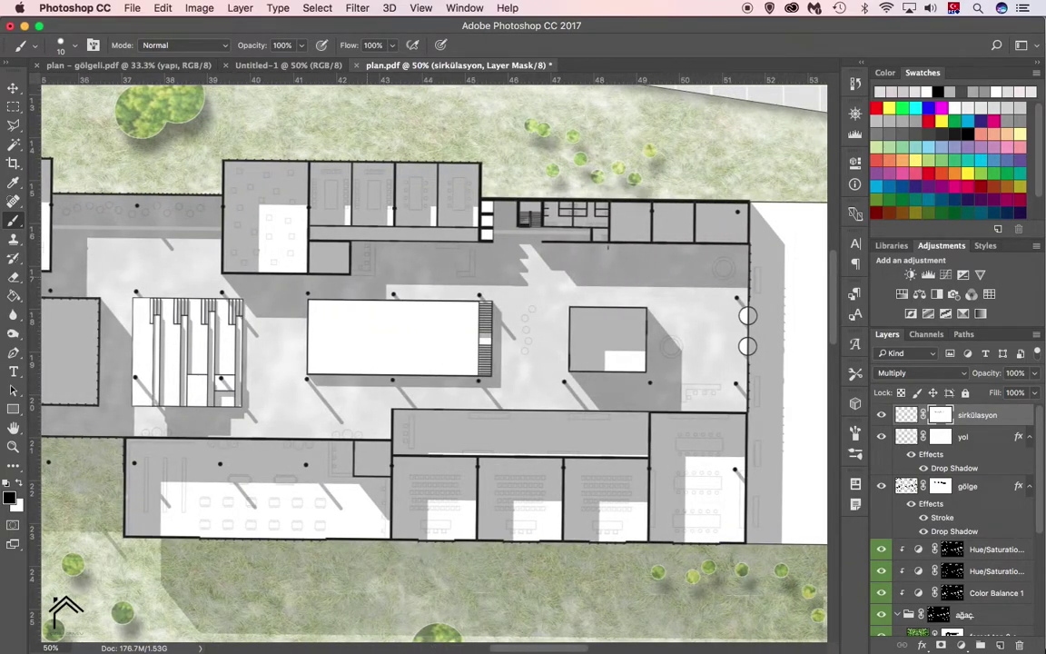
scroll(50, 270, left, 15)
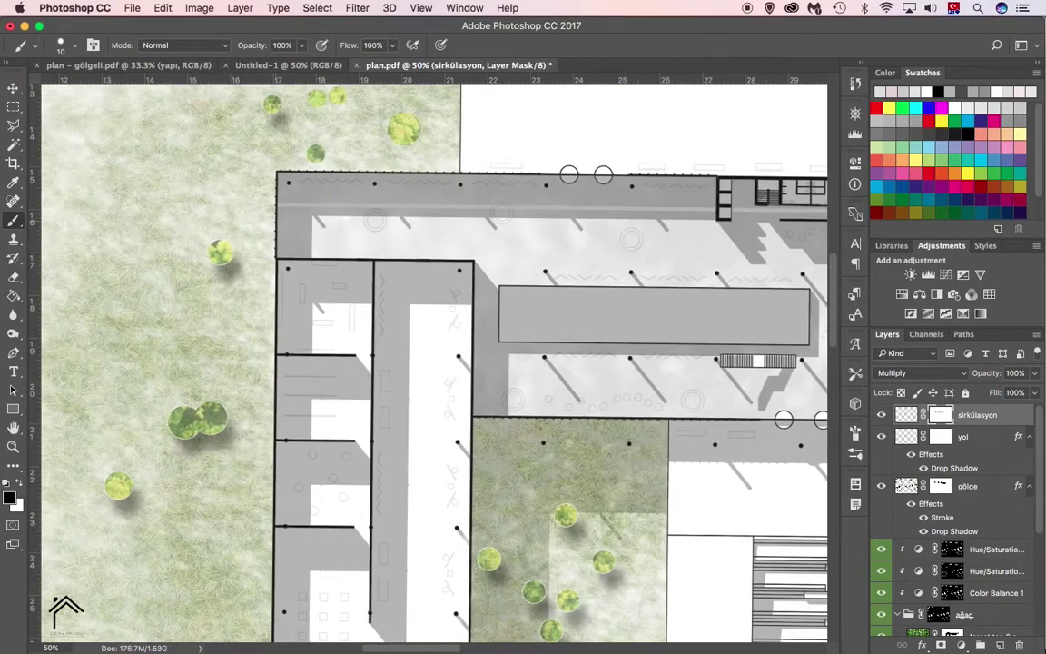
scroll(333, 257, right, 6)
click(59, 48)
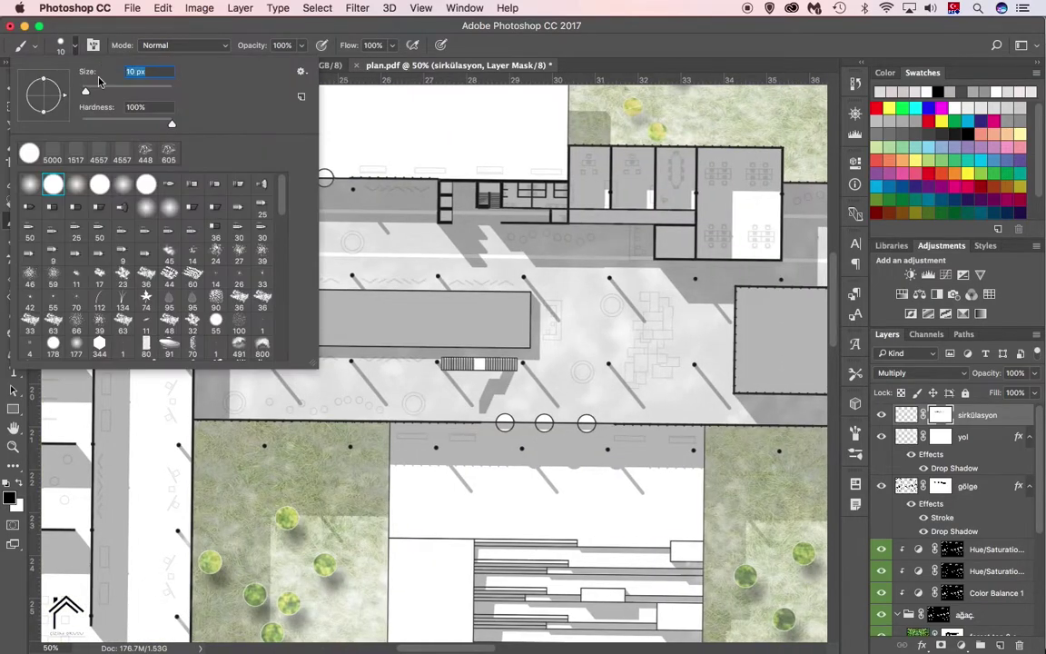
key(Return)
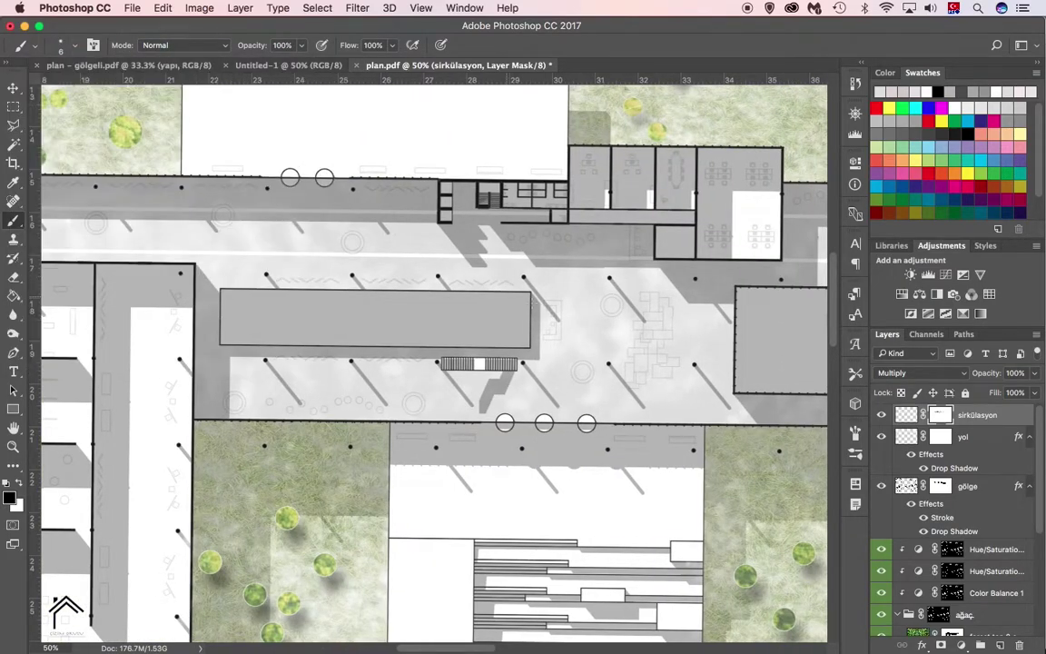
- Pan along the full corridor length, confirming the brush preset again
scroll(764, 303, right, 5)
scroll(771, 303, right, 5)
scroll(532, 303, right, 5)
scroll(309, 265, right, 4)
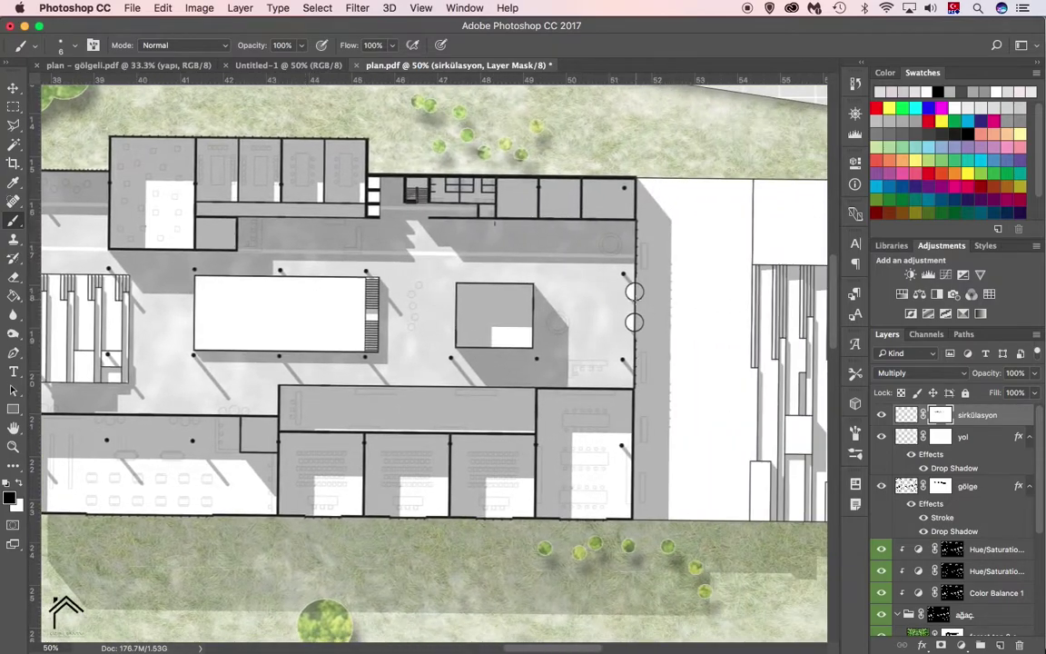
scroll(690, 190, left, 5)
scroll(690, 190, left, 5)
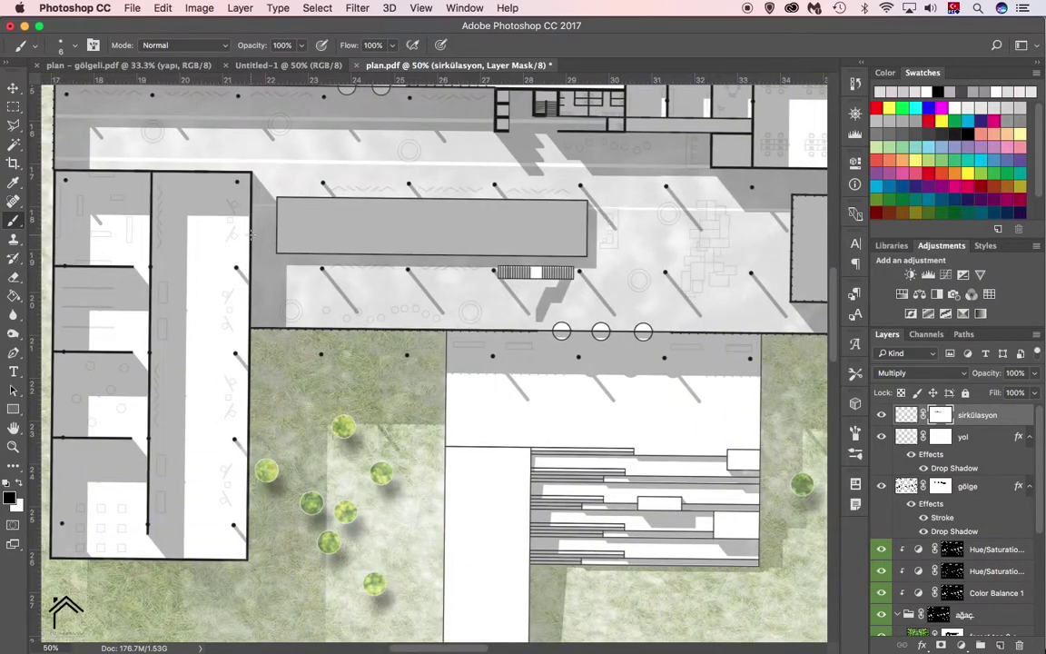
scroll(253, 303, right, 5)
scroll(66, 320, right, 5)
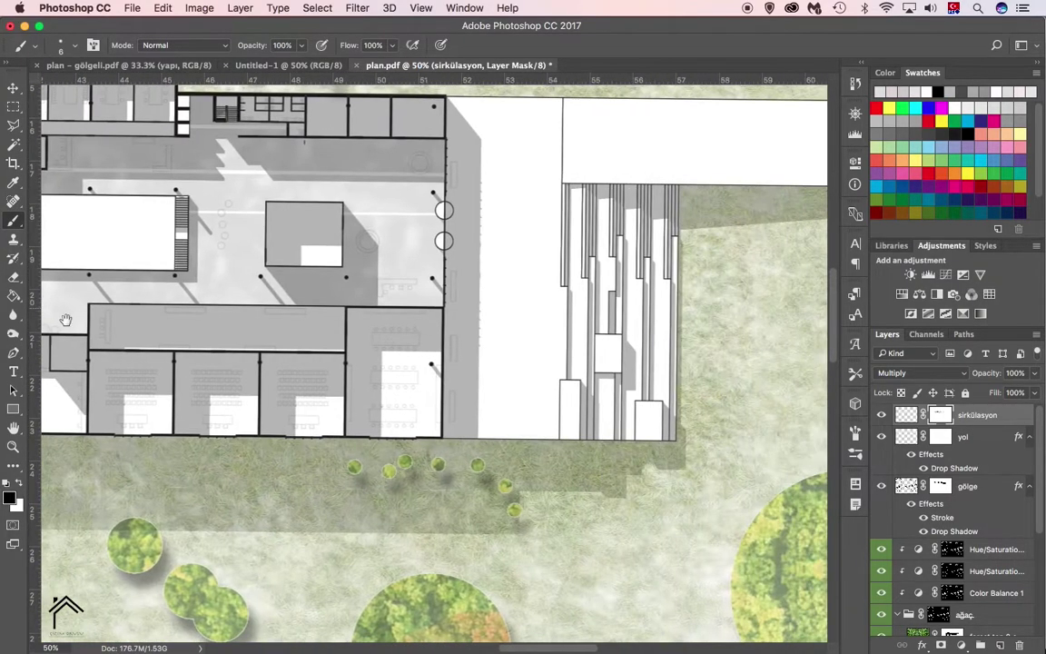
scroll(356, 230, left, 3)
scroll(356, 230, left, 2)
scroll(356, 230, left, 1)
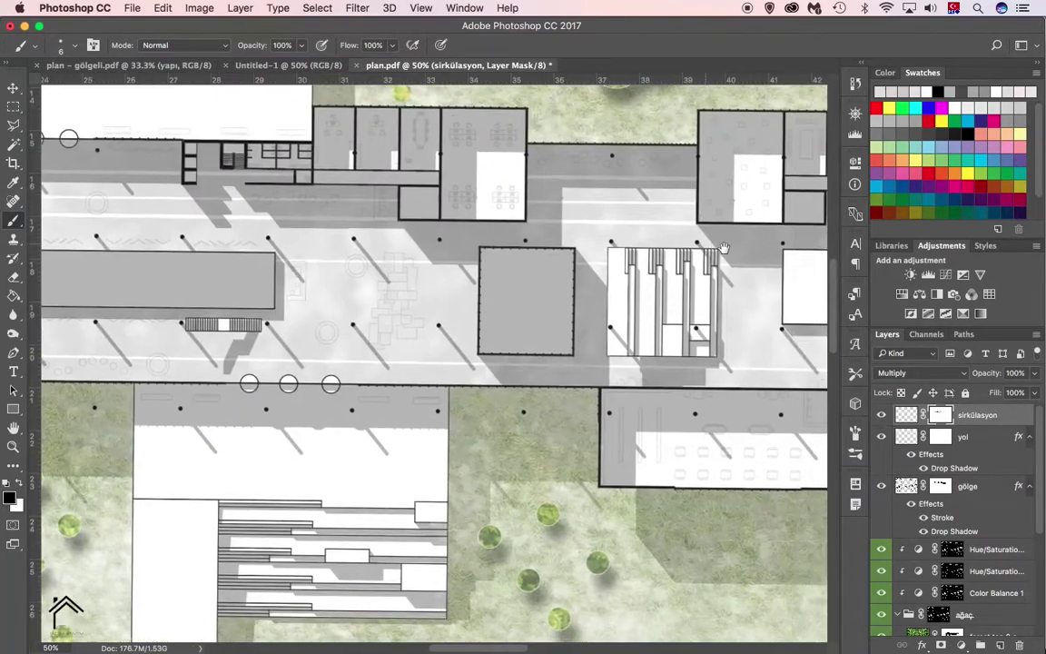
scroll(356, 230, up, 1)
scroll(356, 230, left, 3)
click(73, 46)
key(Return)
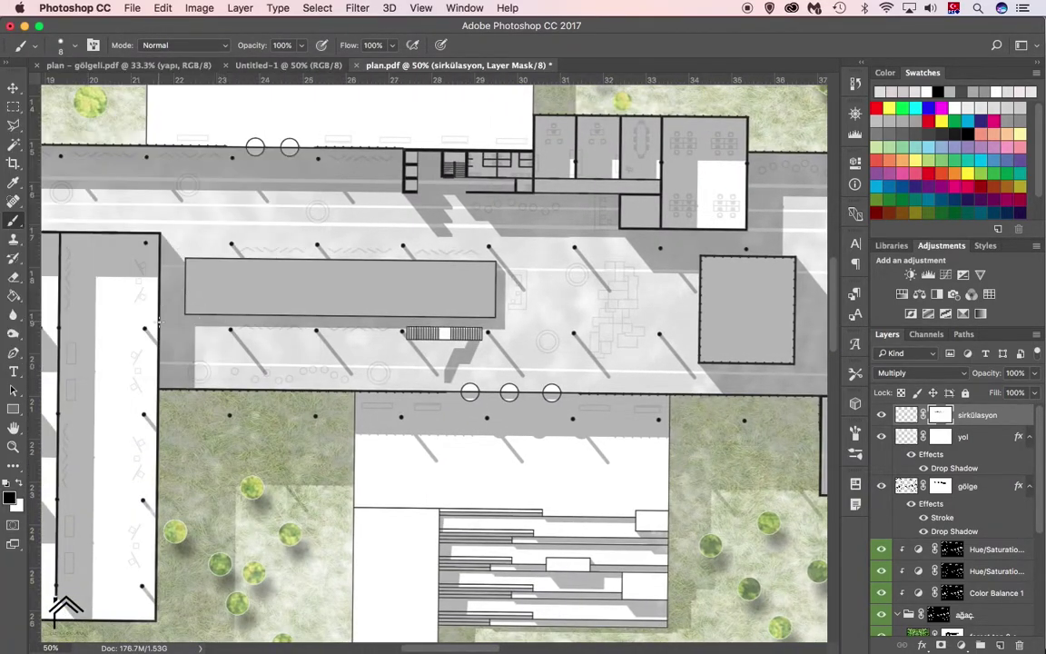
- Zoom out over the plan and set the brush size to 10 px
scroll(729, 323, right, 4)
scroll(732, 318, right, 5)
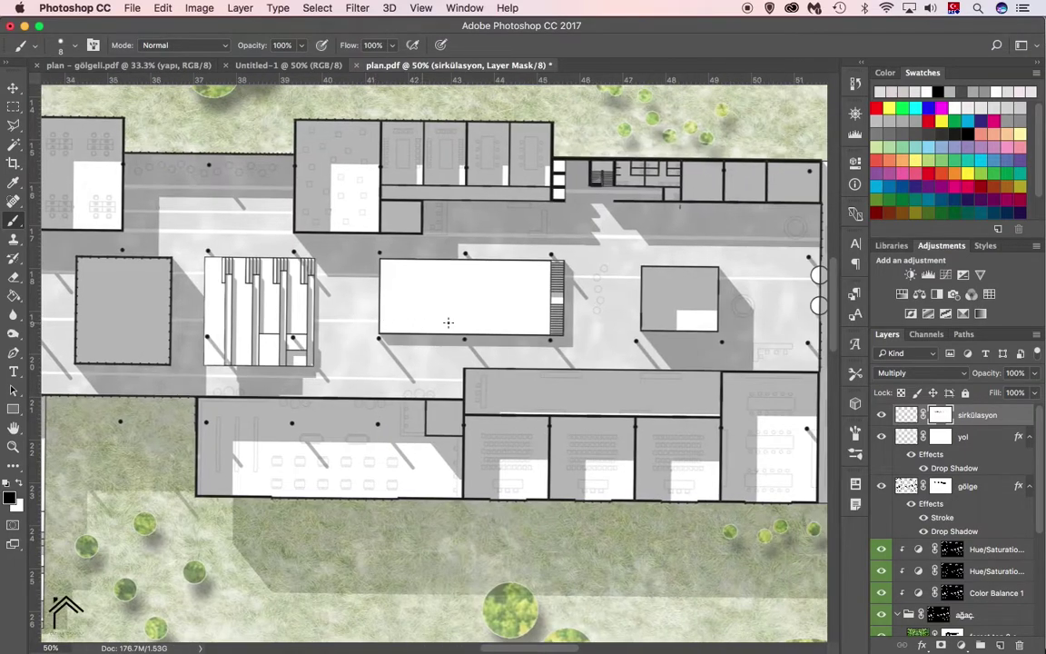
scroll(777, 324, right, 2)
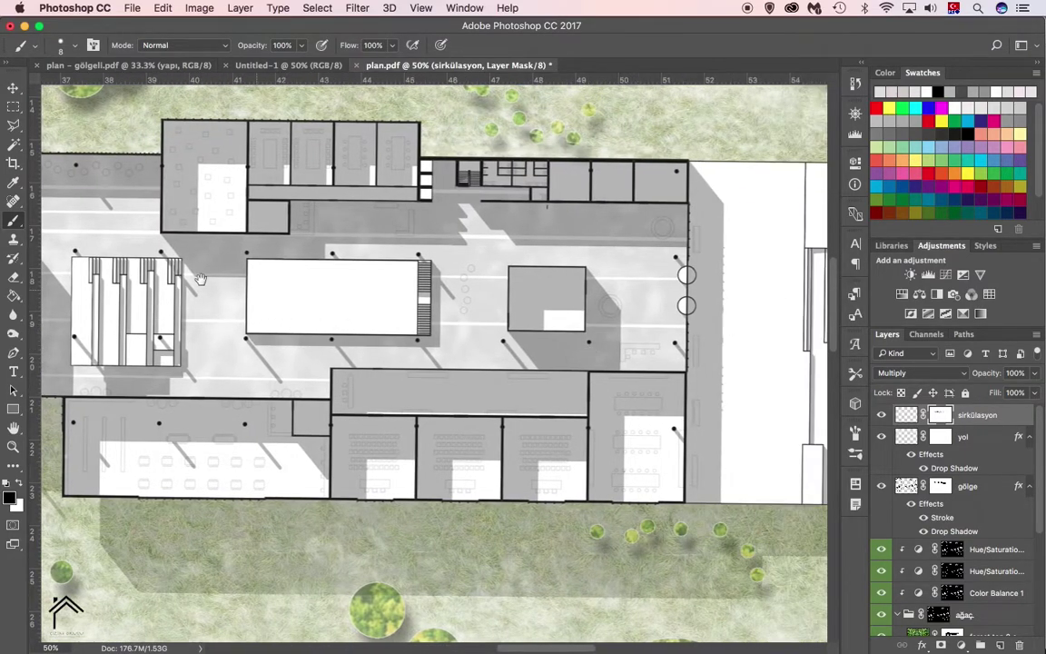
key(z)
alt+click(465, 262)
click(76, 46)
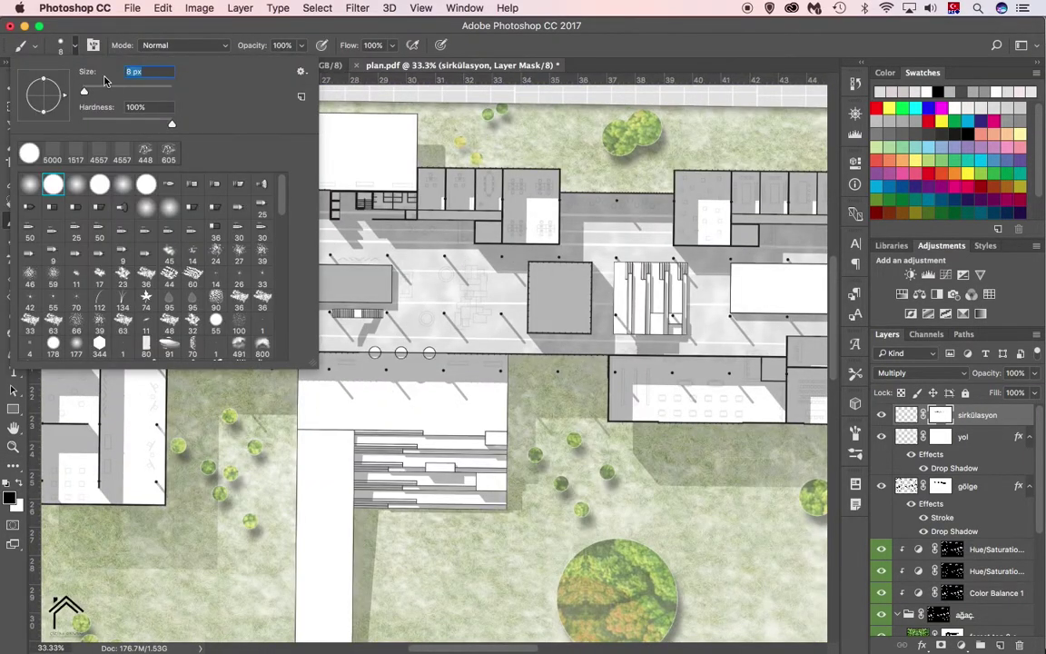
text(10)
key(Return)
click(170, 318)
scroll(427, 363, right, 5)
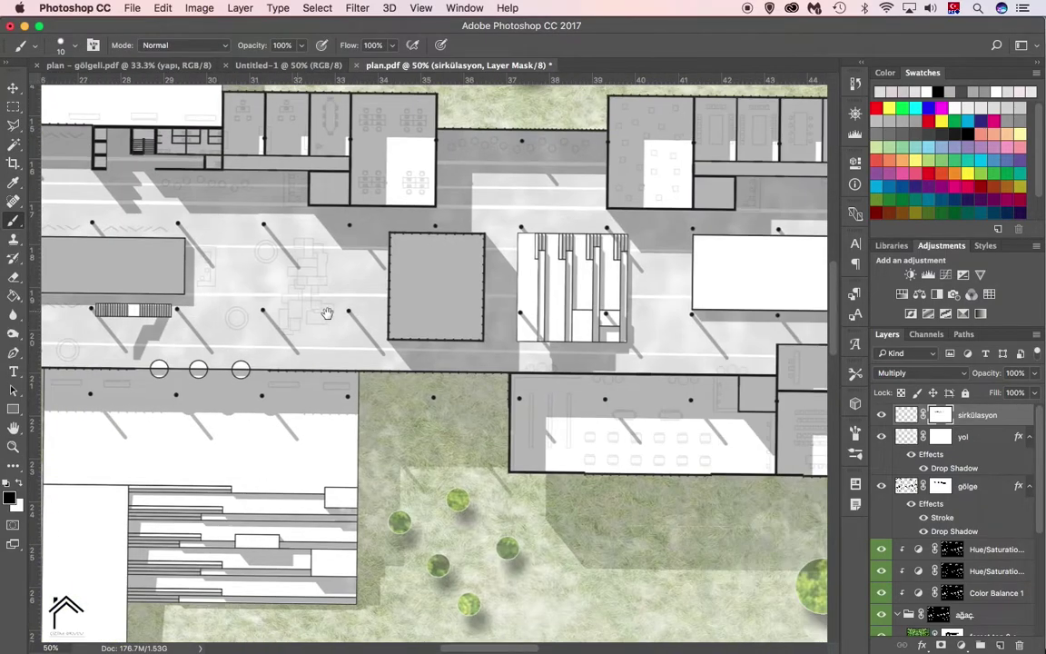
scroll(426, 363, right, 5)
- Zoom out over the whole site and set the sirkülasyon layer's opacity to 80%
key(z)
alt+click(569, 307)
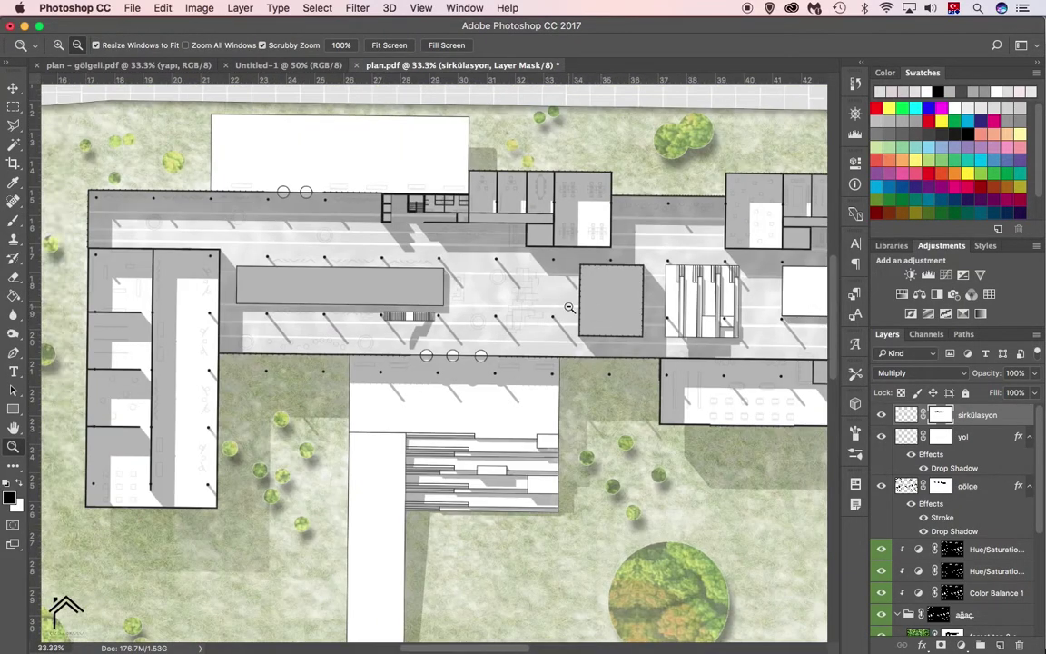
key(super+minus)
text(80)
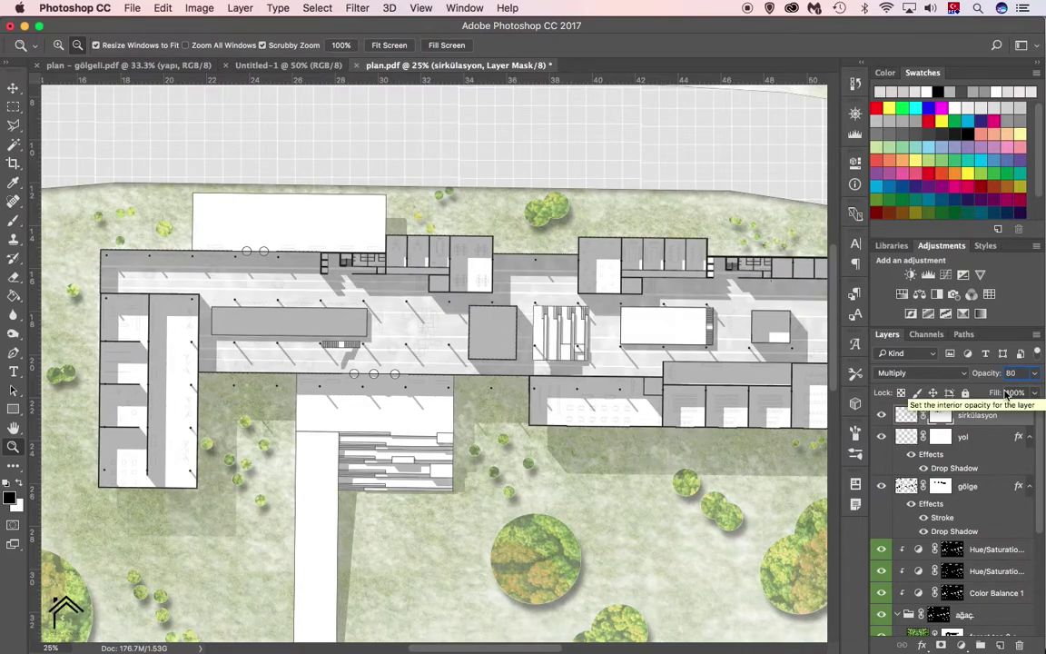
alt+click(431, 377)
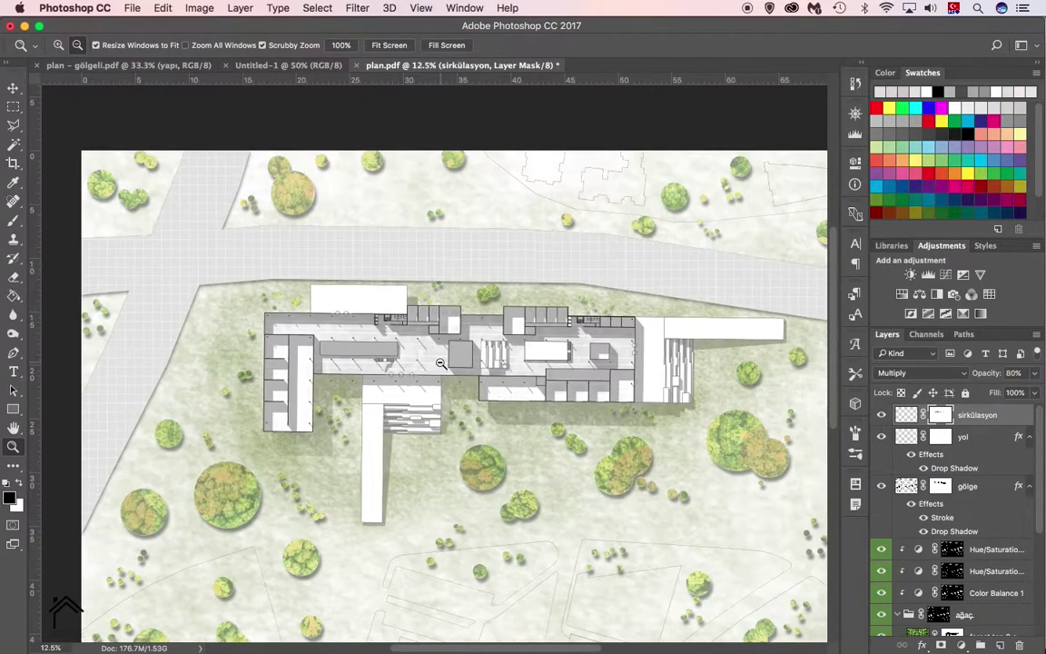
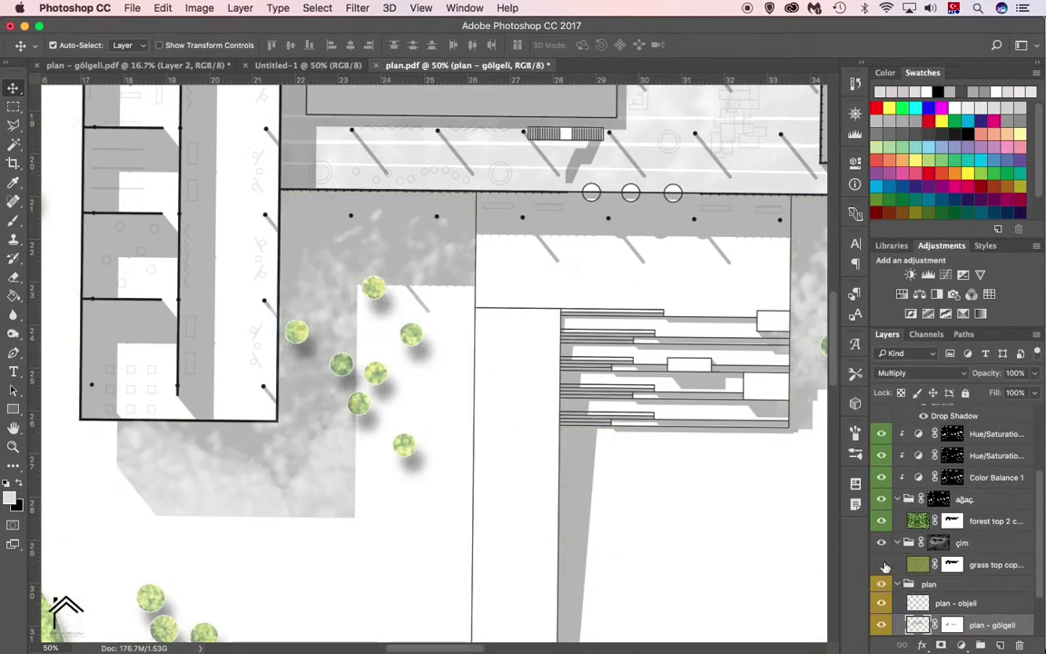
- Show the grass top copy layer and select the large 776 px textured brush preset
click(882, 565)
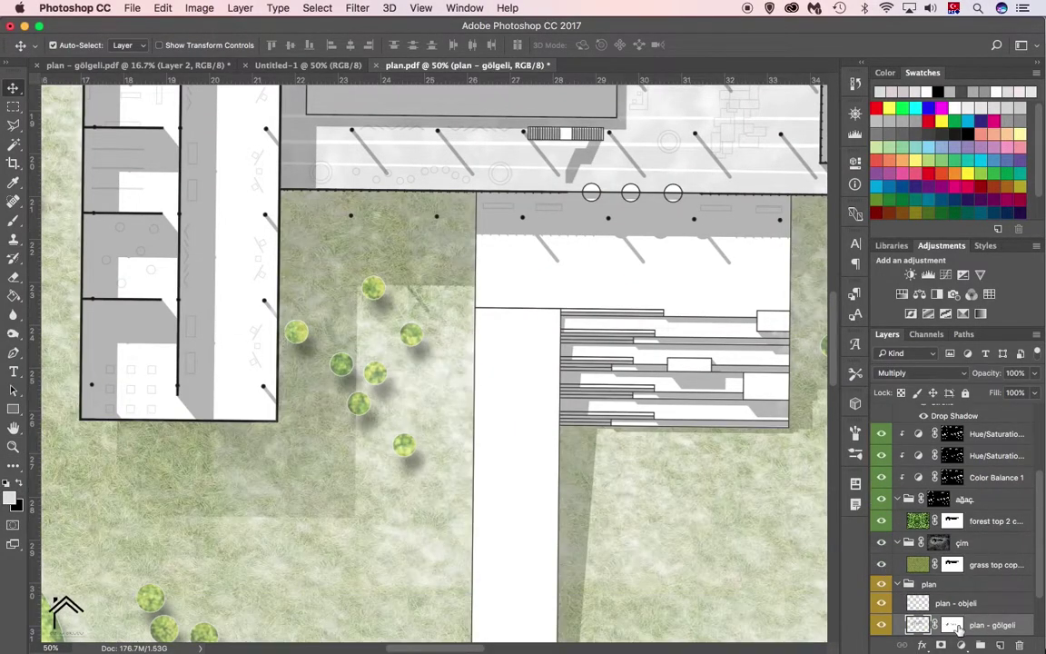
click(60, 44)
scroll(168, 273, down, 3)
scroll(168, 272, down, 3)
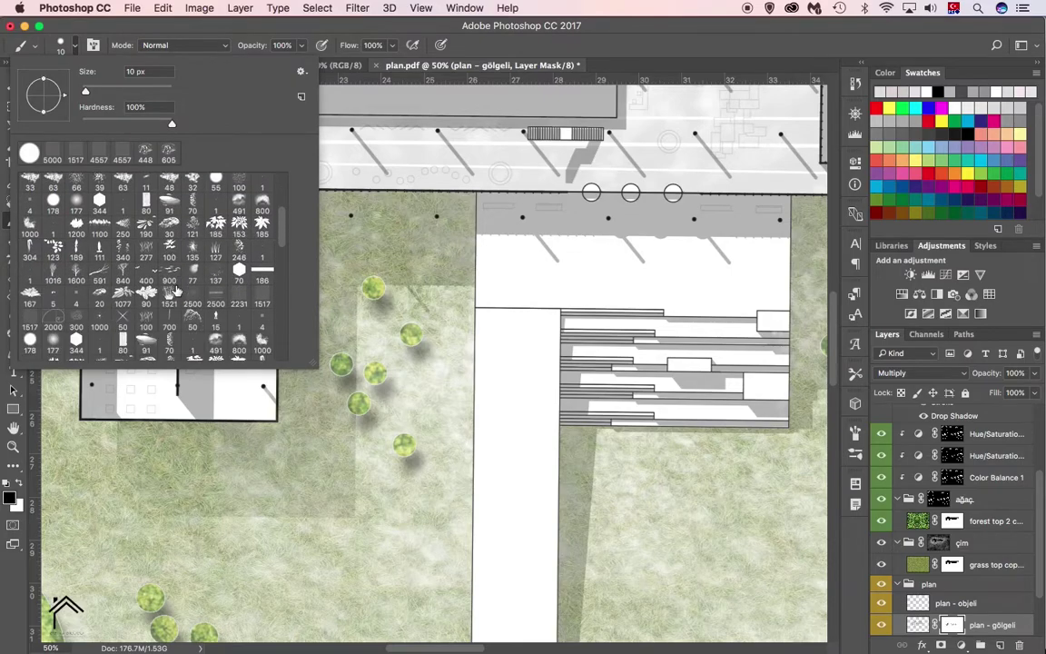
scroll(177, 290, down, 3)
scroll(177, 291, down, 3)
scroll(163, 295, down, 3)
scroll(145, 301, down, 3)
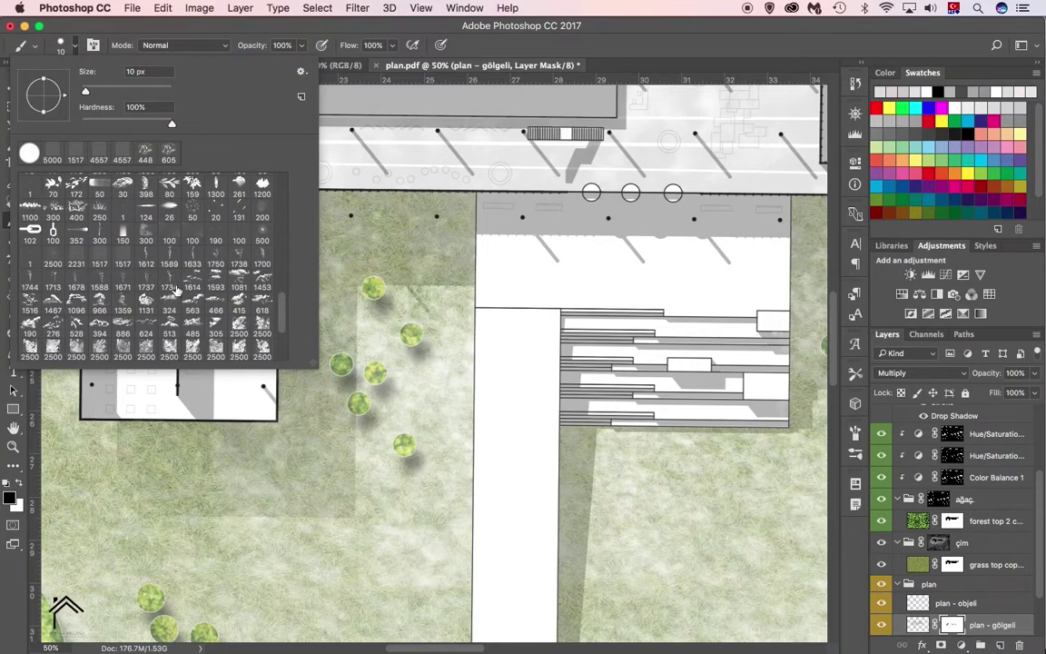
scroll(130, 309, down, 3)
scroll(130, 305, down, 3)
click(99, 346)
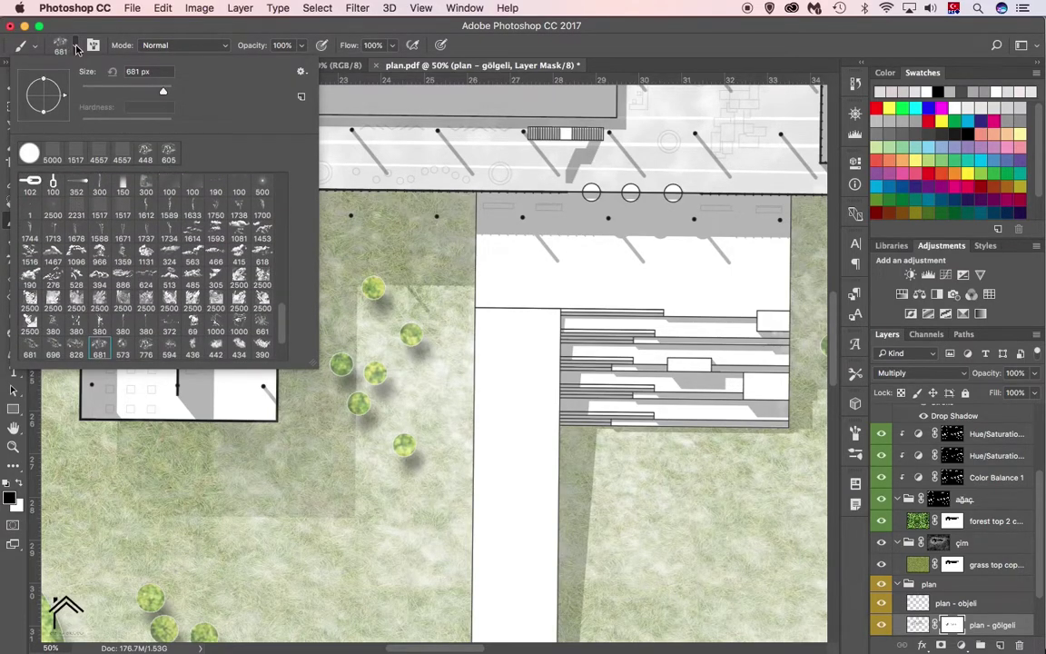
double_click(146, 352)
click(60, 43)
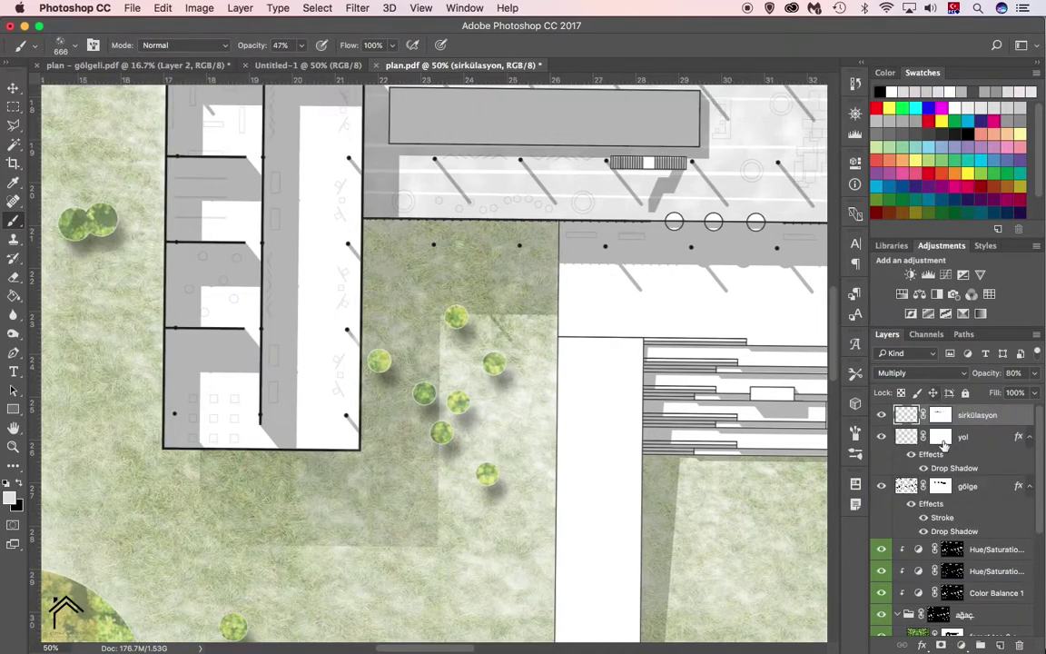
- Magic Wand-select the plan layer's building areas, including the right-hand building, and grow the selection
click(941, 603)
key(w)
click(421, 205)
scroll(420, 205, right, 10)
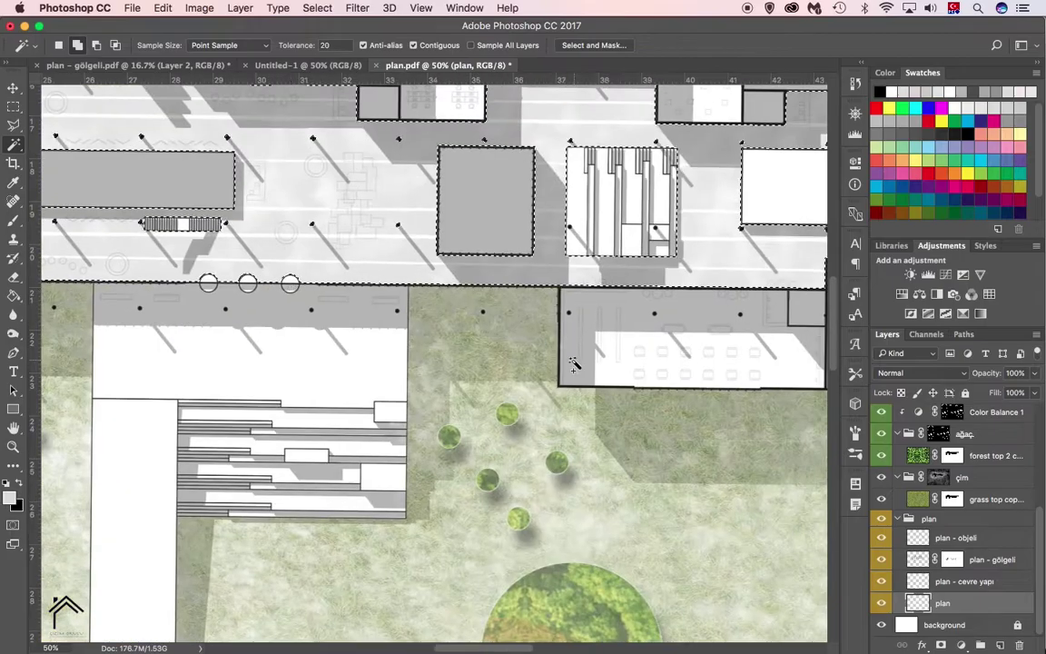
scroll(622, 359, right, 5)
scroll(712, 392, right, 6)
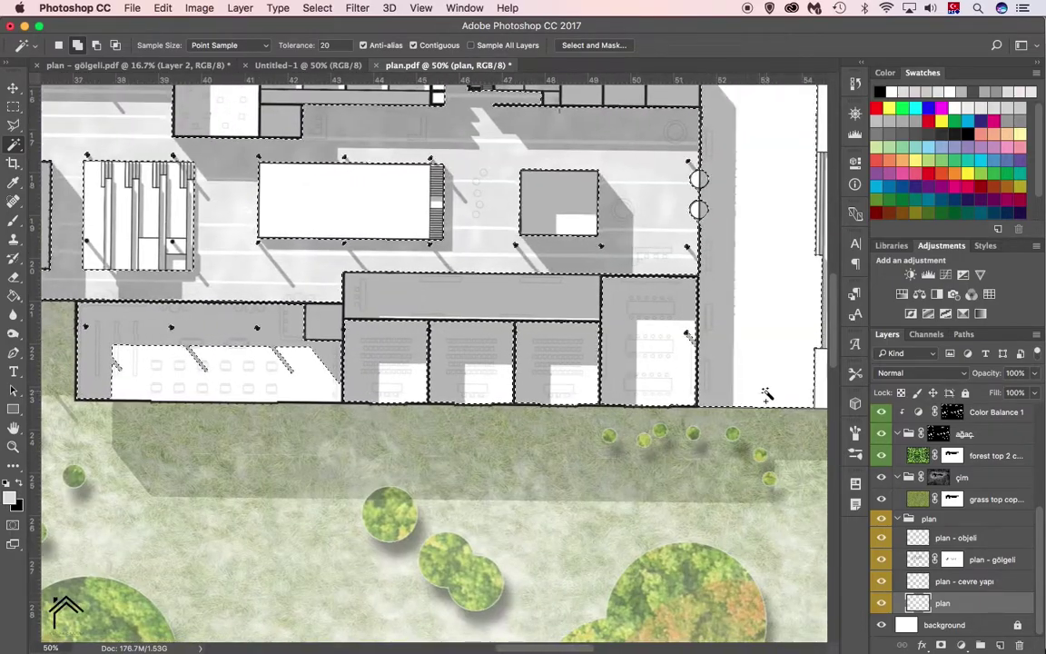
scroll(765, 392, right, 4)
shift+click(717, 272)
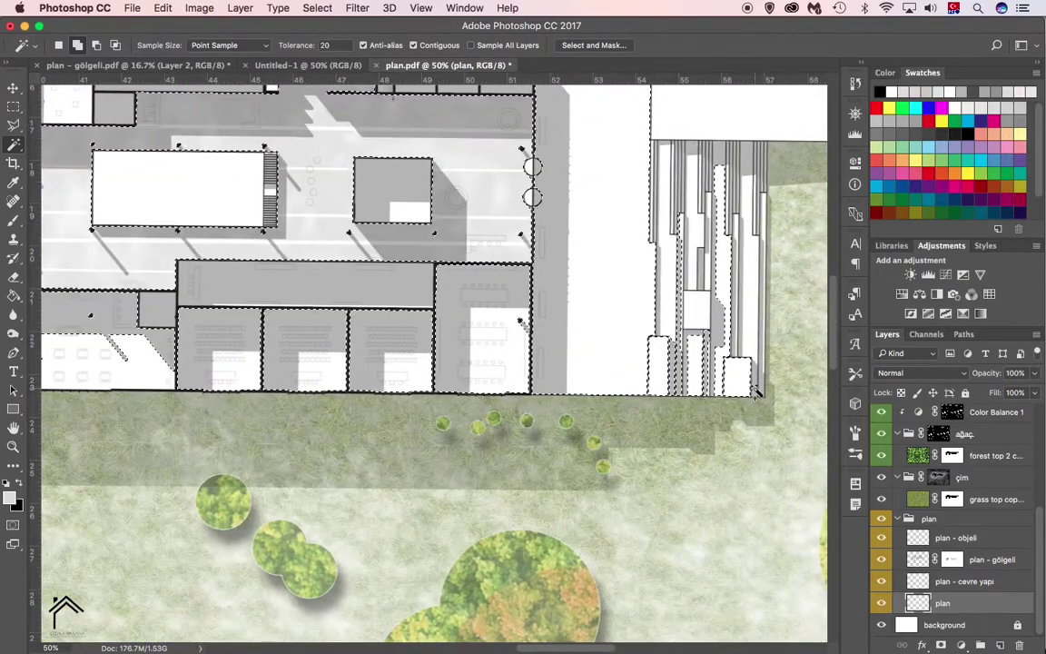
click(317, 8)
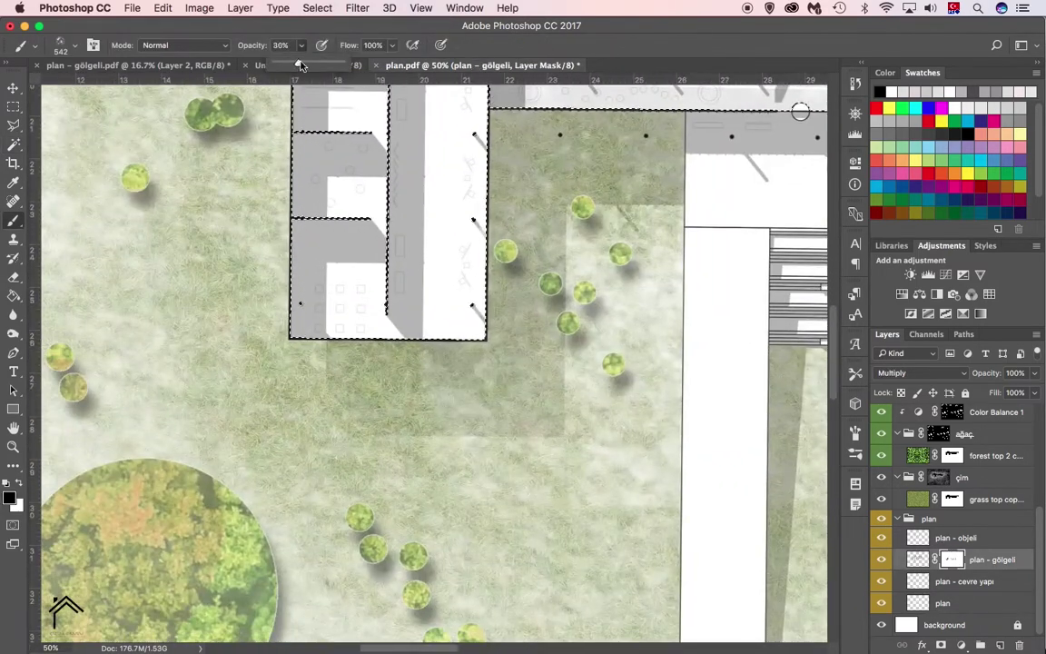
- Set the brush to 86% opacity, about 866 px, then shrink it for painting
drag(301, 66, 338, 65)
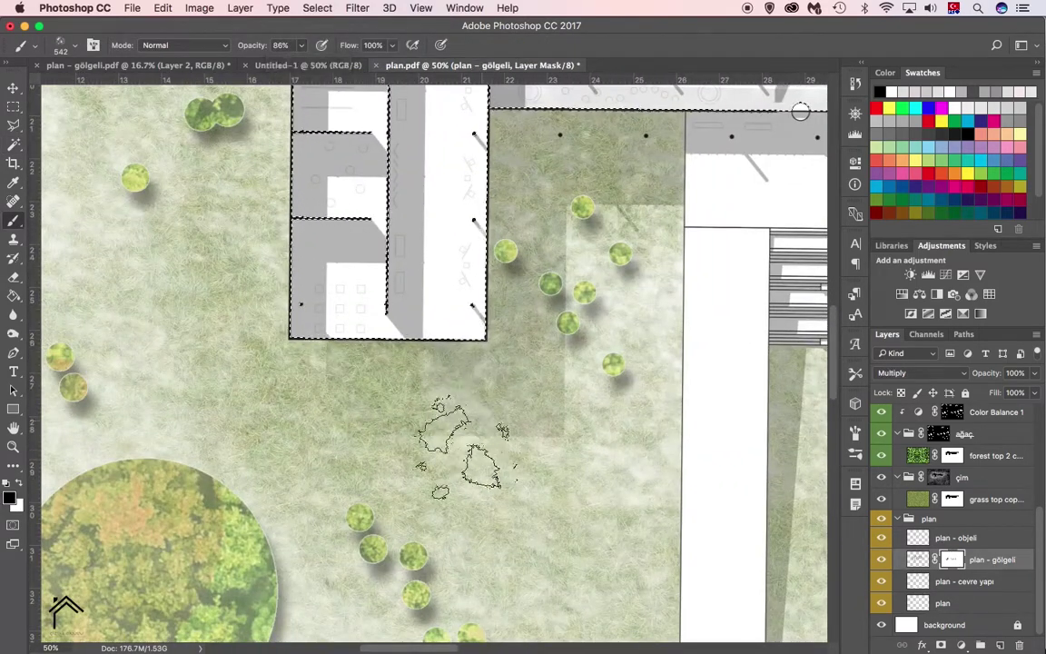
drag(350, 442, 397, 458)
scroll(363, 454, right, 5)
scroll(363, 454, up, 3)
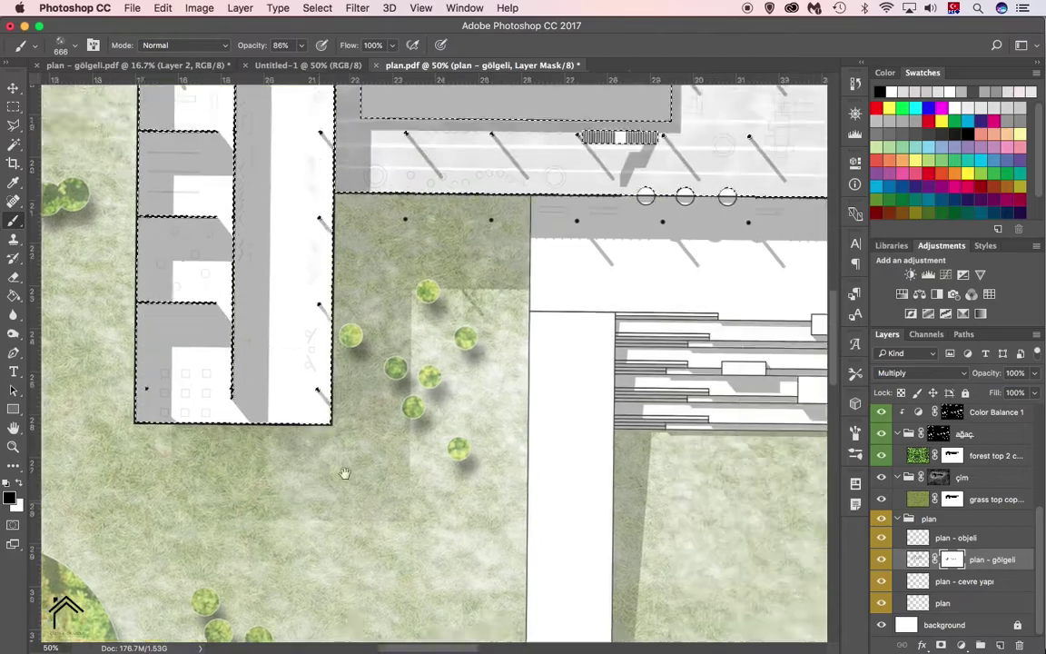
scroll(488, 383, right, 3)
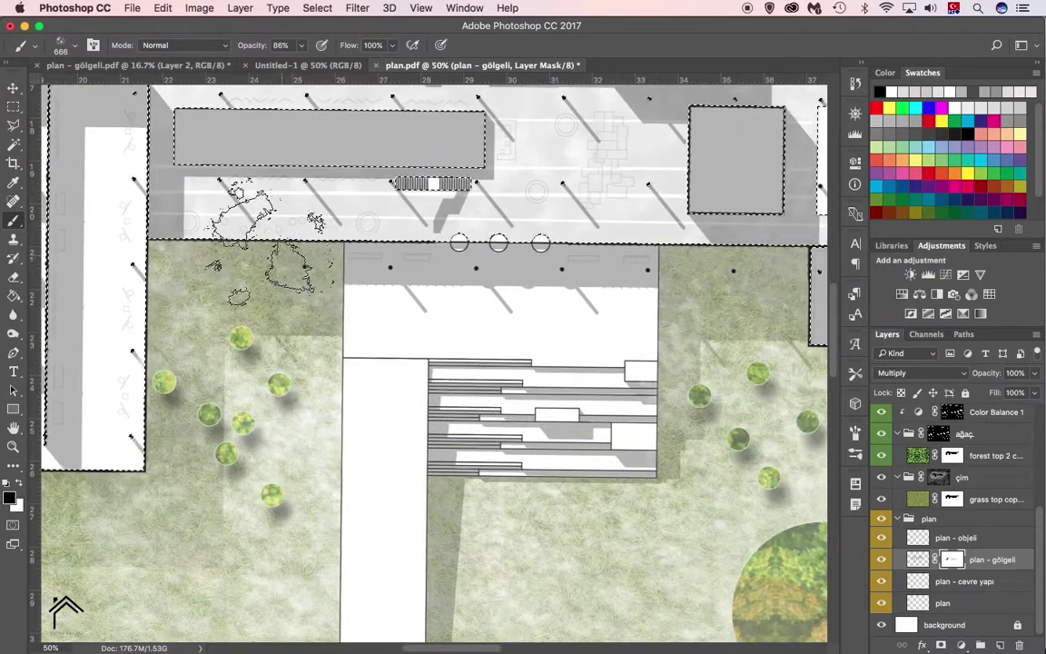
scroll(434, 363, right, 5)
scroll(434, 363, right, 3)
scroll(434, 363, right, 5)
click(74, 45)
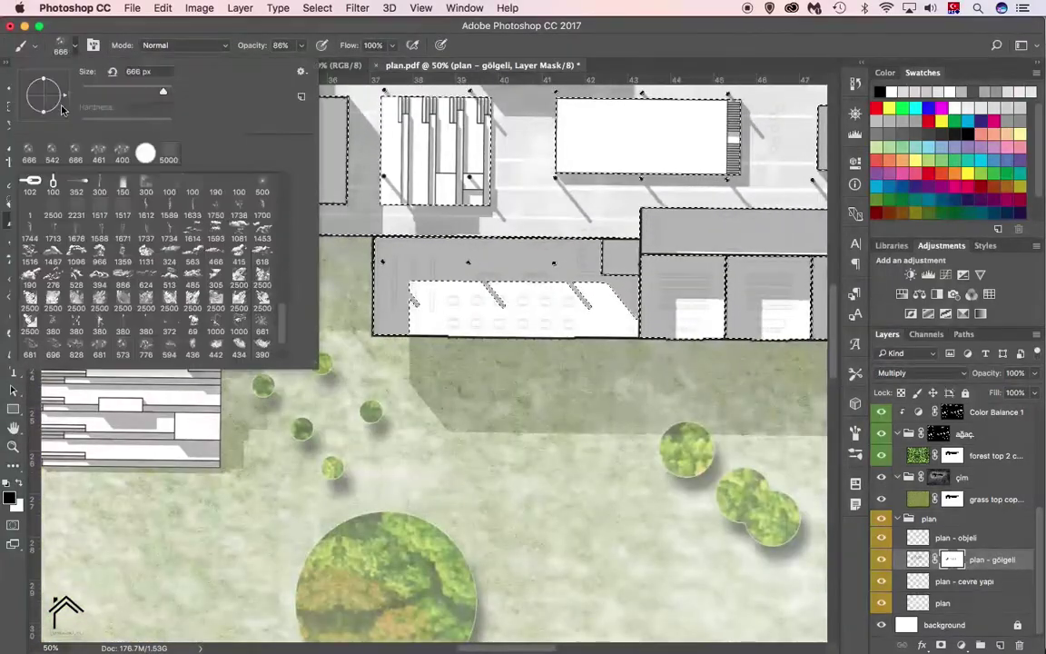
key(Escape)
scroll(434, 364, right, 5)
scroll(240, 477, right, 3)
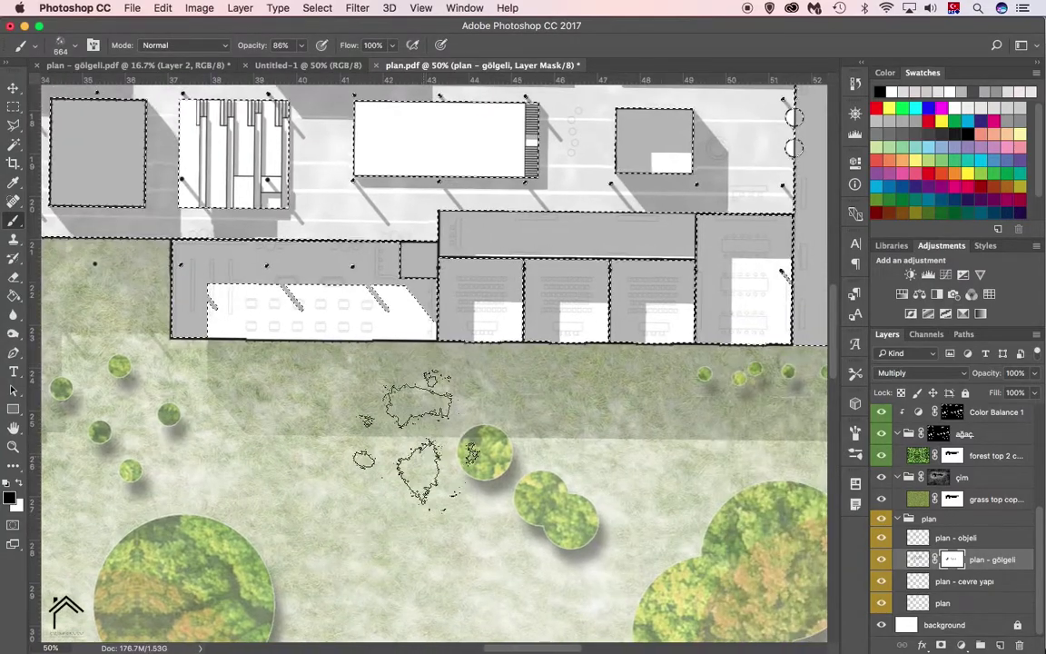
scroll(427, 427, right, 3)
scroll(427, 427, up, 1)
key(bracketleft)
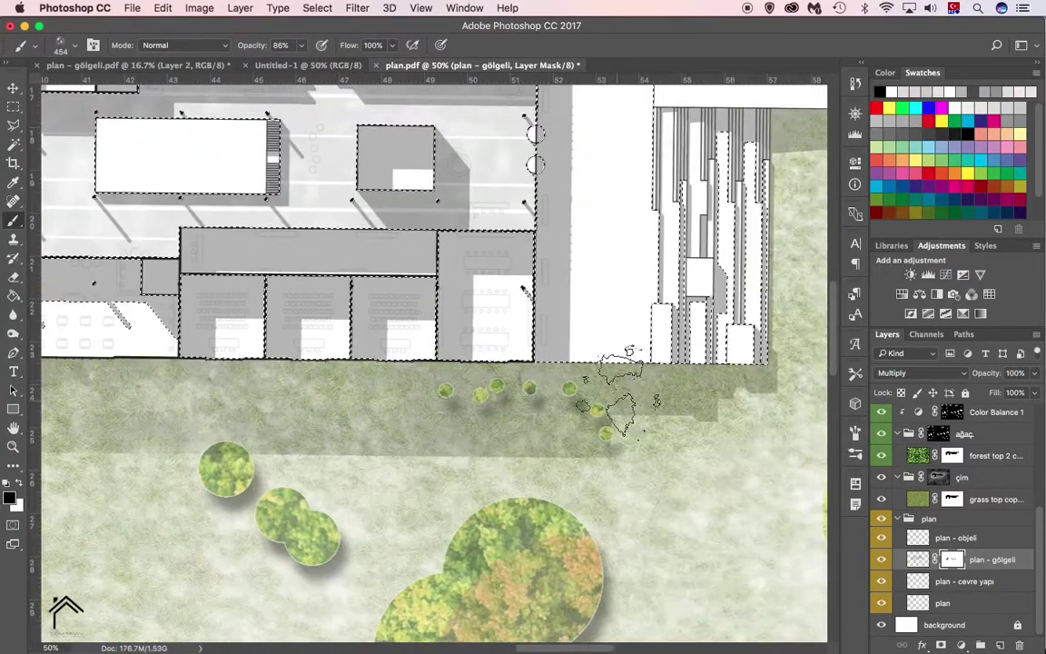
scroll(590, 390, right, 5)
scroll(478, 421, left, 3)
scroll(478, 420, down, 2)
scroll(935, 499, up, 5)
- Target the plan - gölgeli layer mask and enlarge the brush slightly for painting
click(935, 493)
scroll(630, 421, right, 3)
scroll(631, 421, up, 1)
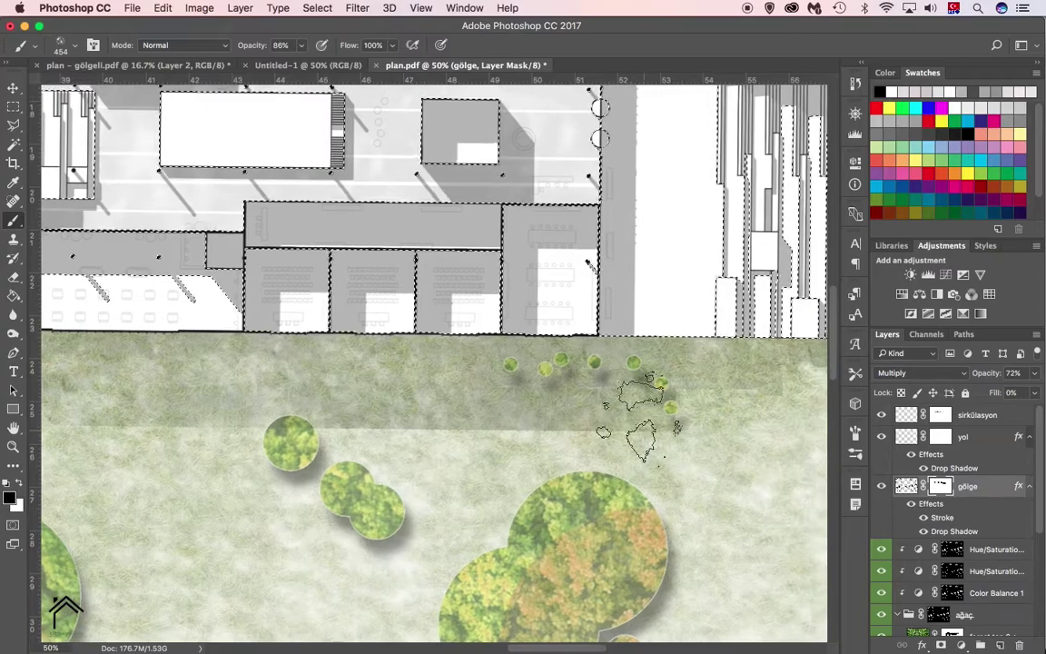
scroll(944, 508, down, 3)
click(991, 560)
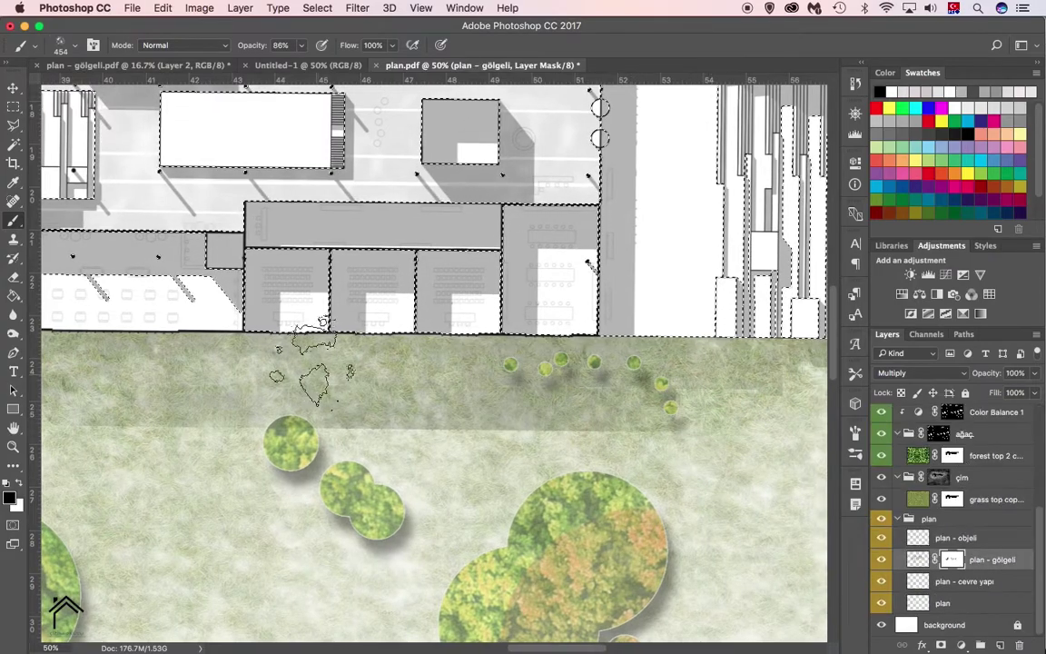
scroll(345, 382, left, 5)
key(bracketright)
- Zoom in on the courtyard trees and lawn to inspect the grass
key(z)
key(ctrl+minus)
key(ctrl+minus)
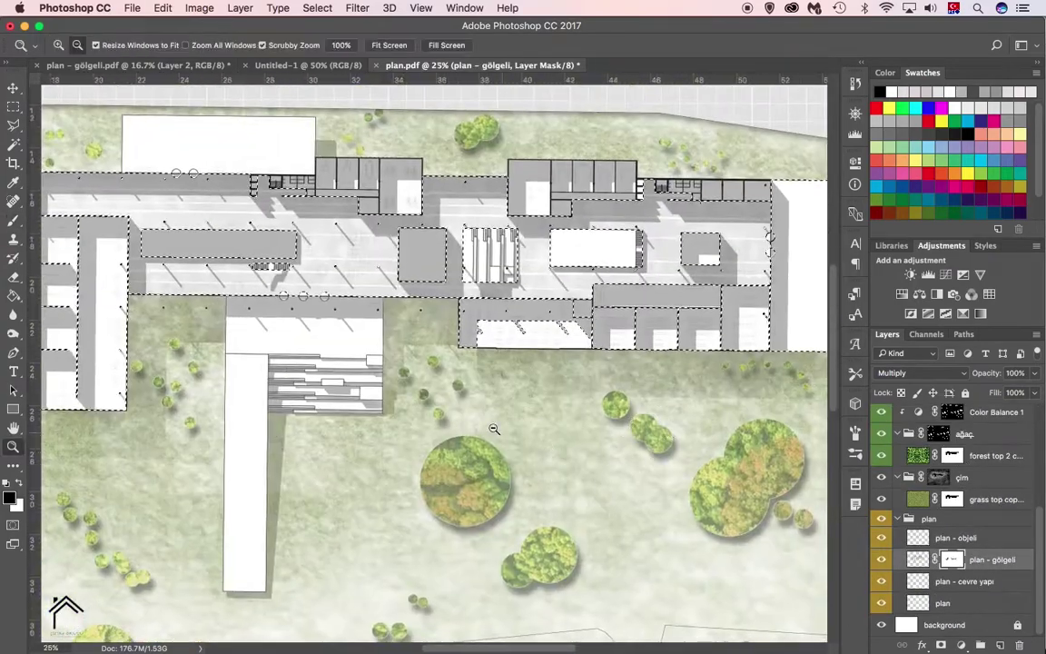
key(ctrl+plus)
right_click(19, 325)
click(55, 328)
key(ctrl+plus)
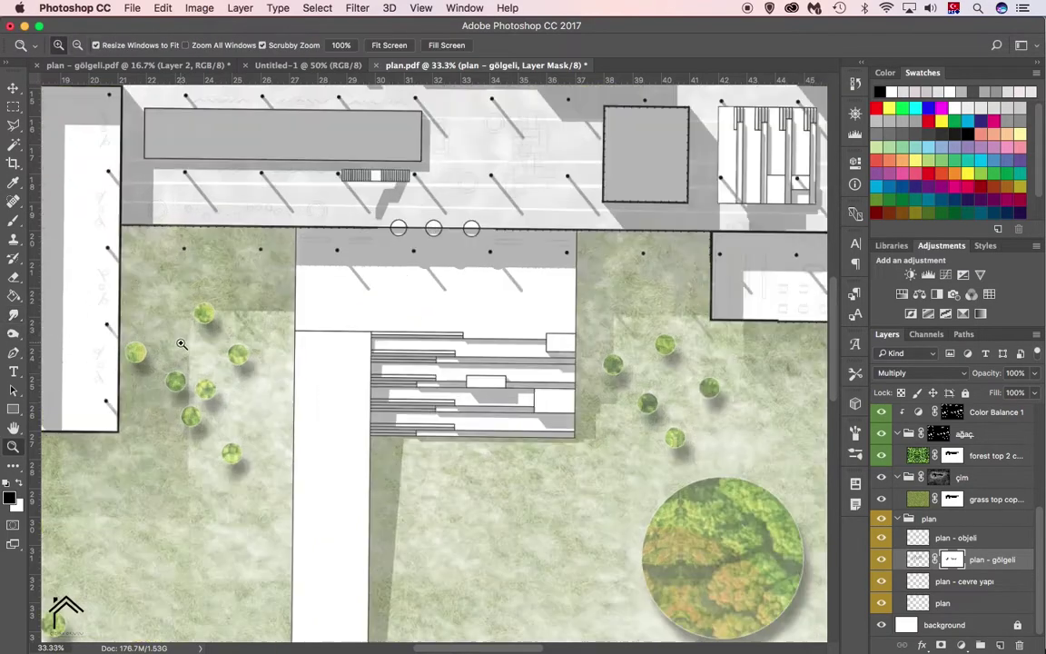
key(ctrl+plus)
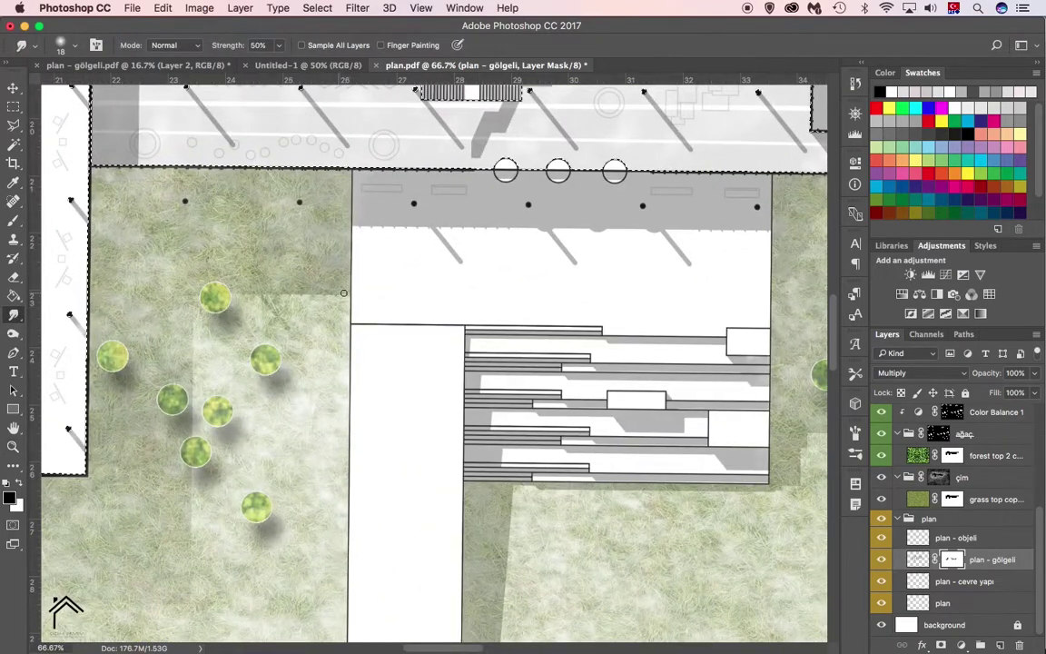
scroll(363, 435, down, 3)
- Zoom out to the whole site and add a new empty Layer 1 above sirkülasyon
key(z)
scroll(408, 436, down, 5)
key(ctrl+minus)
key(ctrl+minus)
key(ctrl+minus)
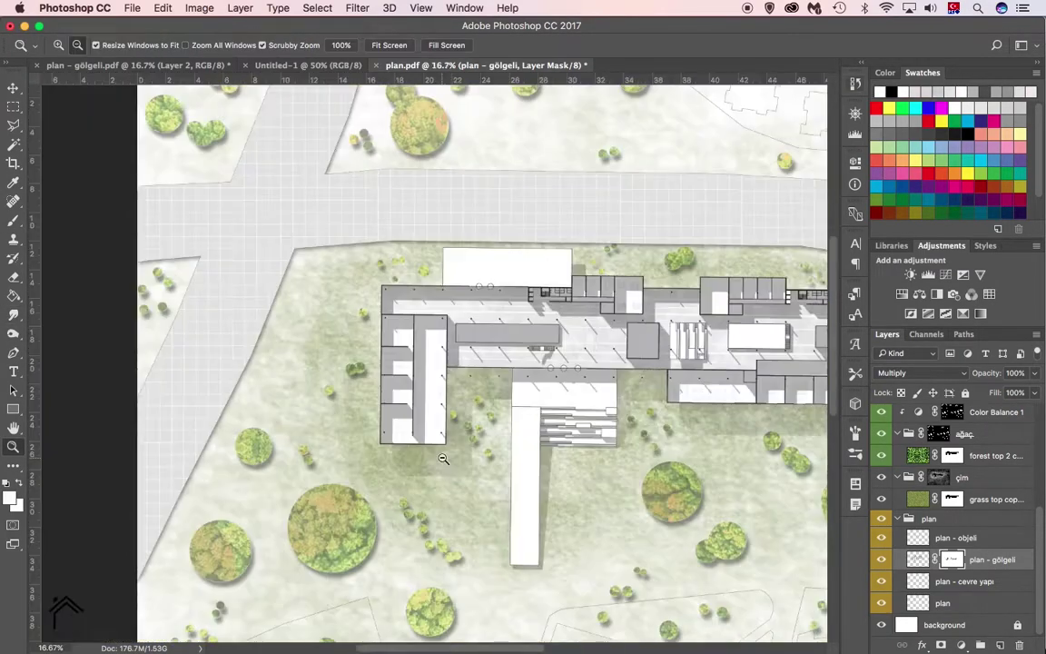
drag(683, 542, 564, 432)
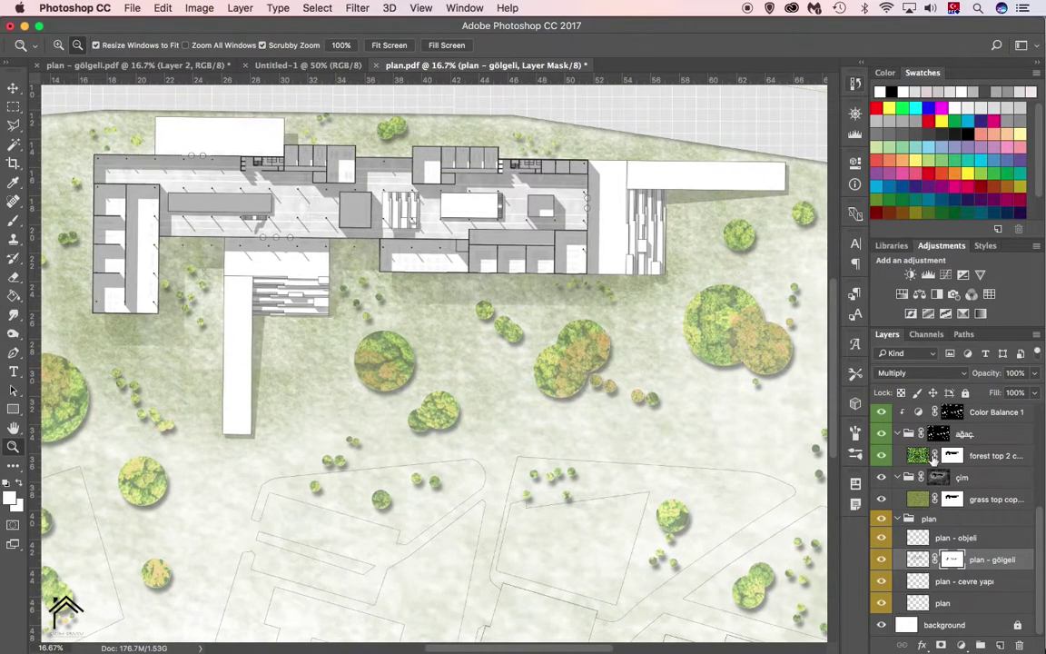
scroll(932, 458, up, 5)
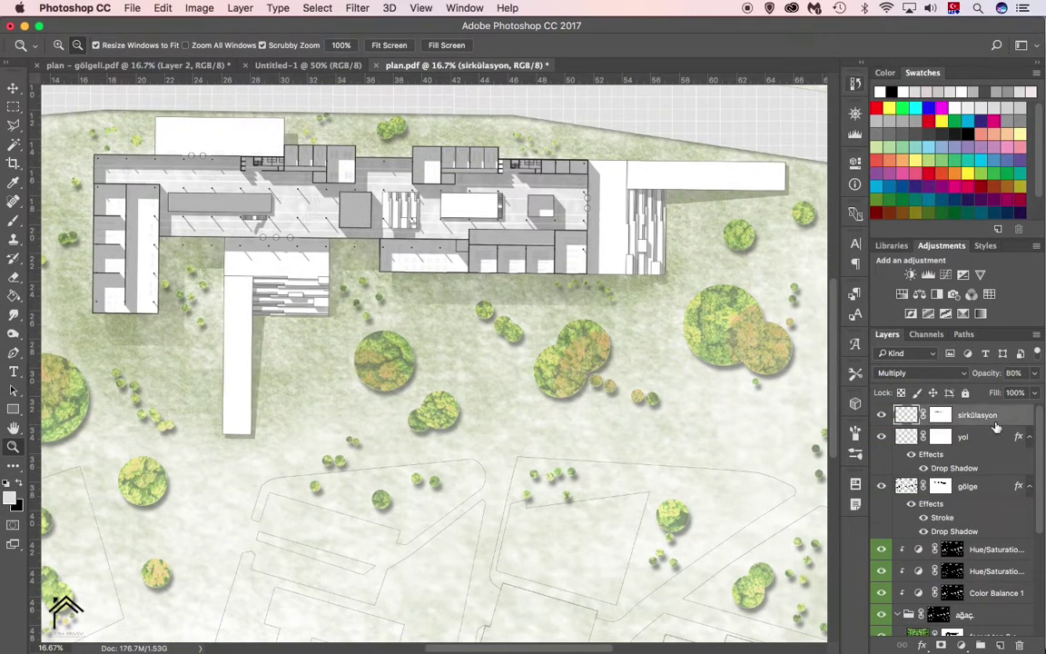
click(1002, 644)
- Select the Brush tool, adjust its preset and opacity, and zoom out to the sheet
key(b)
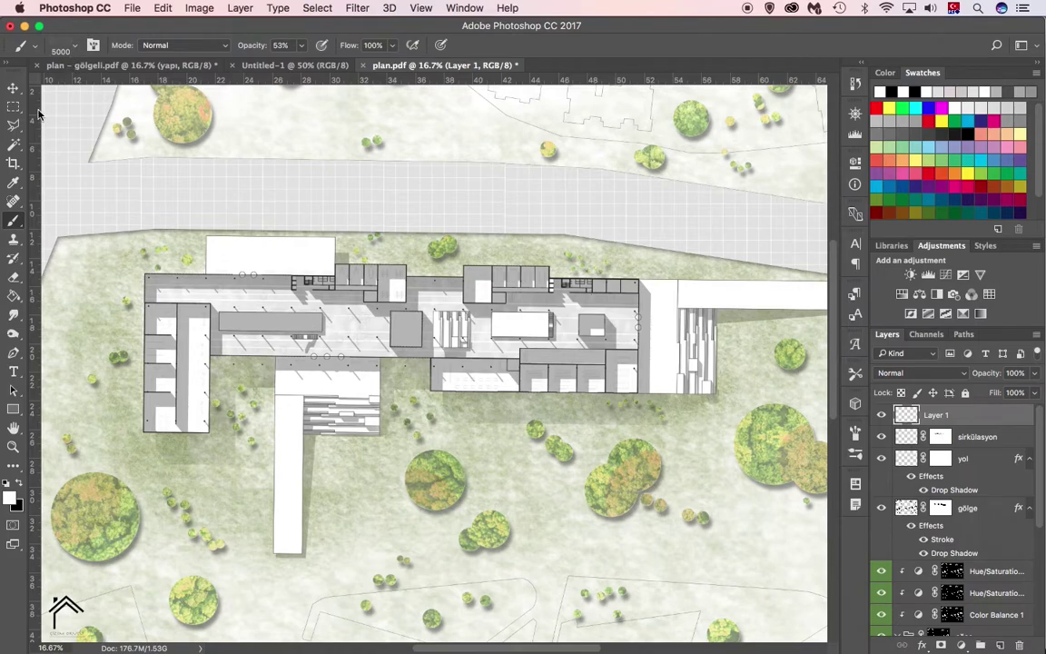
click(35, 45)
click(301, 45)
key(ctrl+minus)
- Free-transform Layer 1's grid to enlarge it and place it over the building complex
key(ctrl+t)
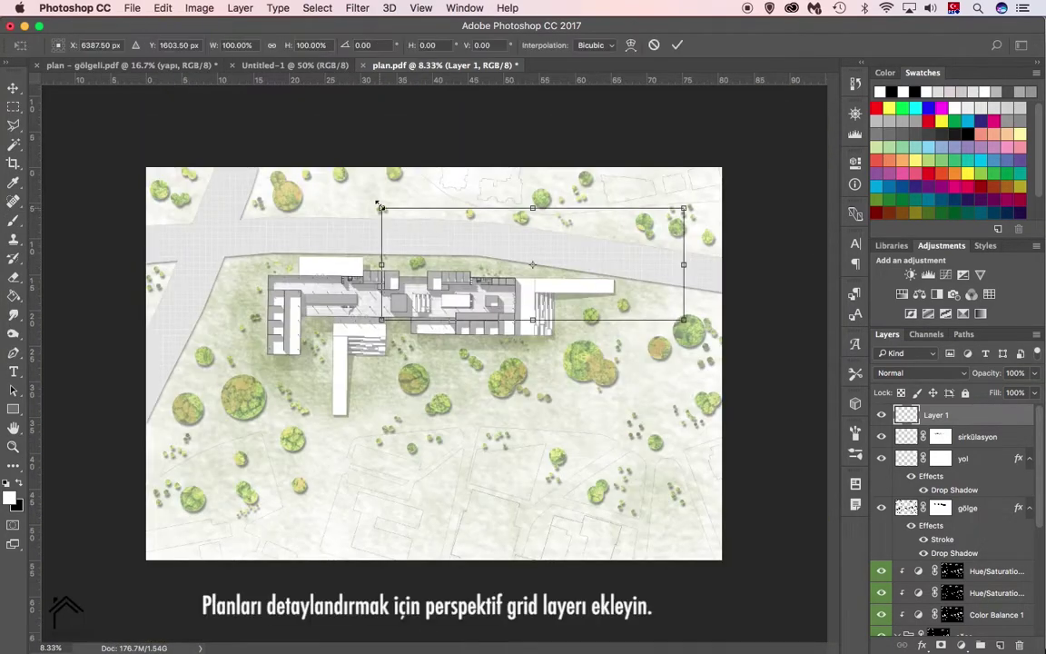
drag(373, 205, 205, 89)
drag(399, 192, 354, 312)
drag(639, 384, 788, 424)
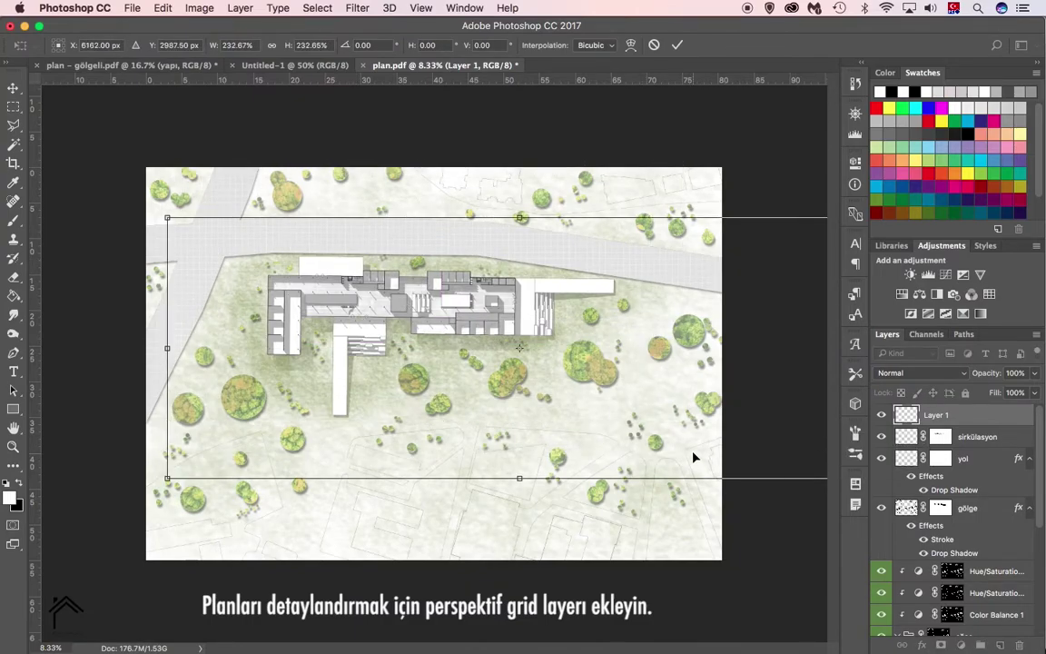
key(Return)
- Refine the grid with a second free transform, resizing and widening it rightward to fit the site
key(z)
click(395, 335)
alt+click(395, 335)
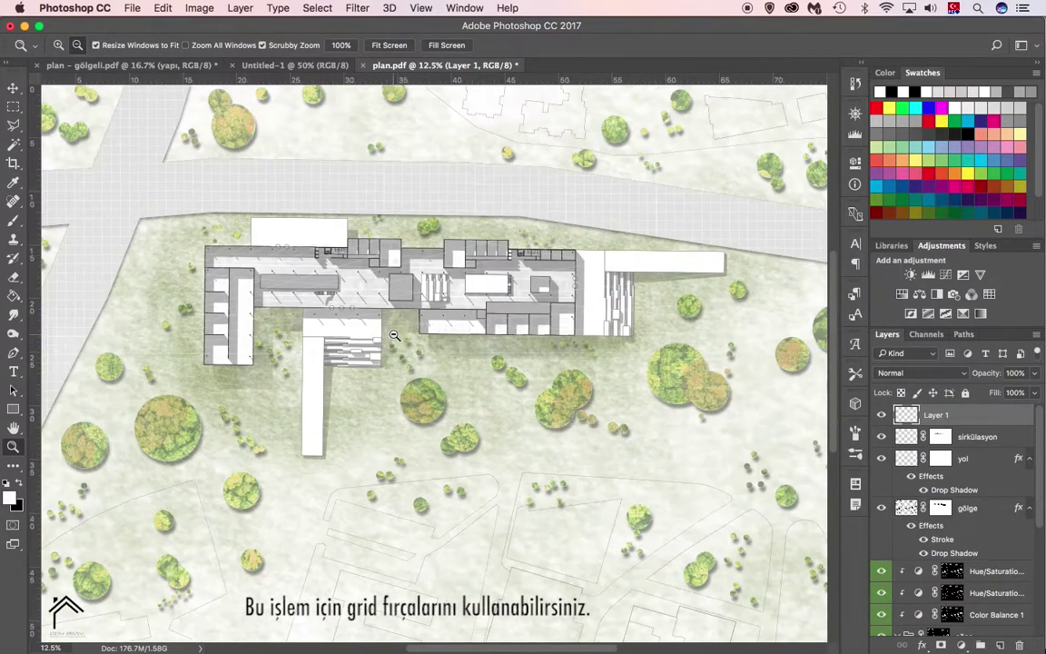
key(ctrl+t)
drag(73, 182, 100, 198)
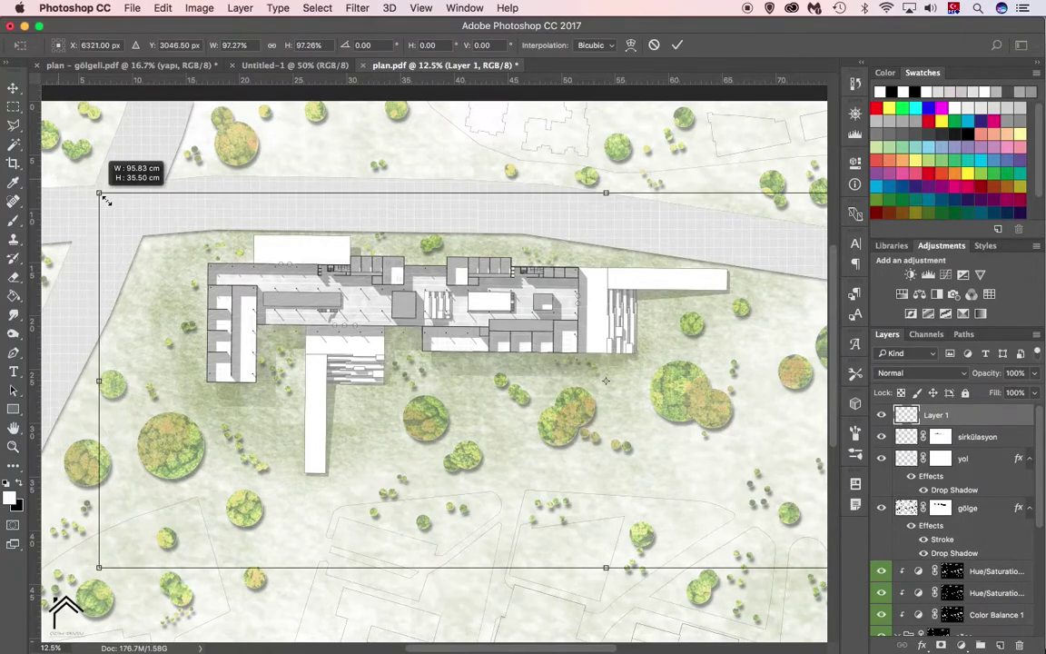
drag(168, 350, 168, 285)
mouse_move(586, 520)
mouse_down()
mouse_move(484, 460)
mouse_move(515, 518)
mouse_up()
scroll(837, 334, right, 5)
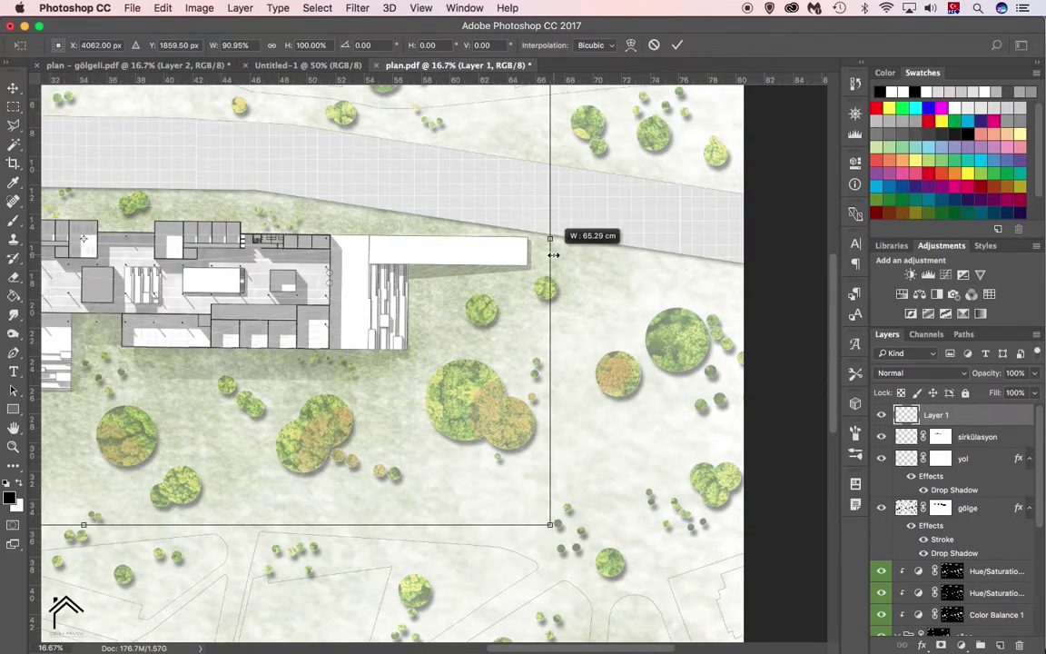
drag(538, 259, 679, 247)
drag(279, 287, 595, 216)
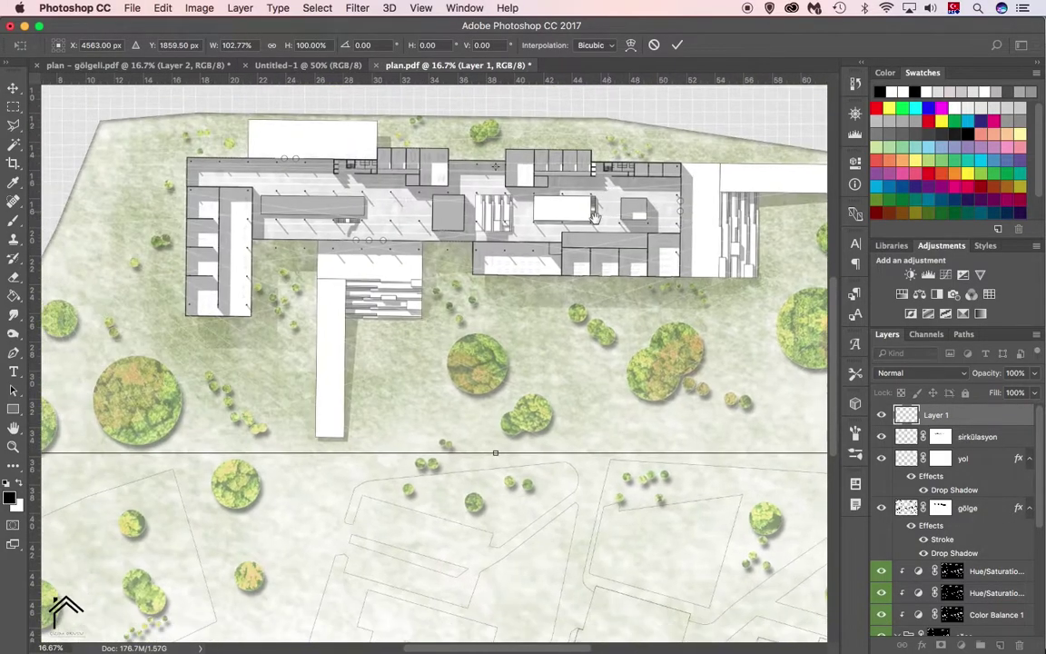
key(Return)
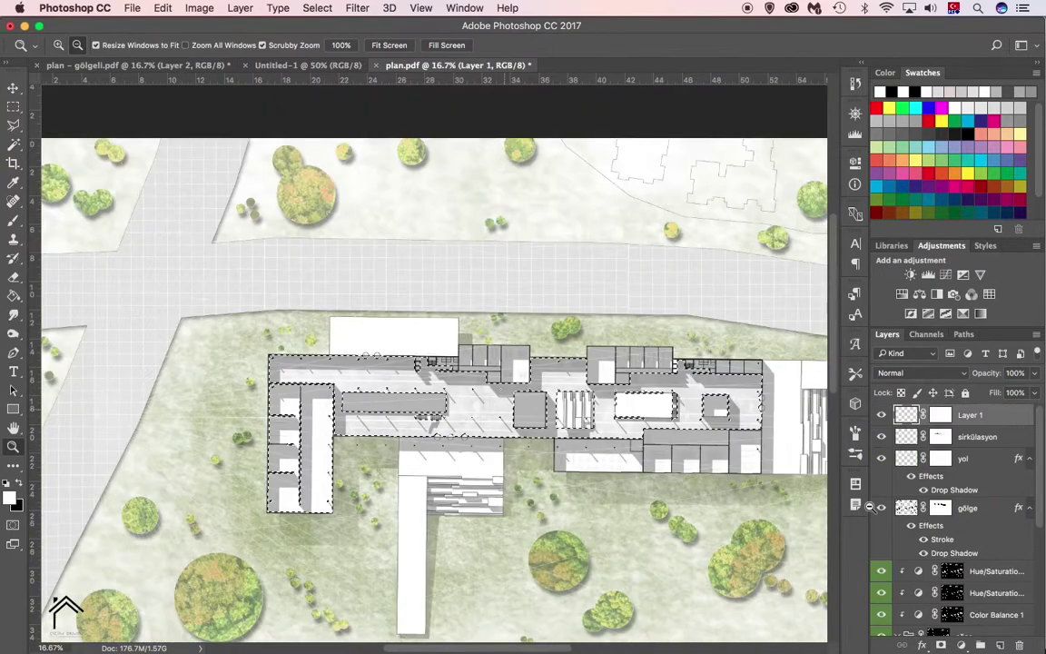
- Target Layer 1's mask and set up a small soft brush
click(940, 414)
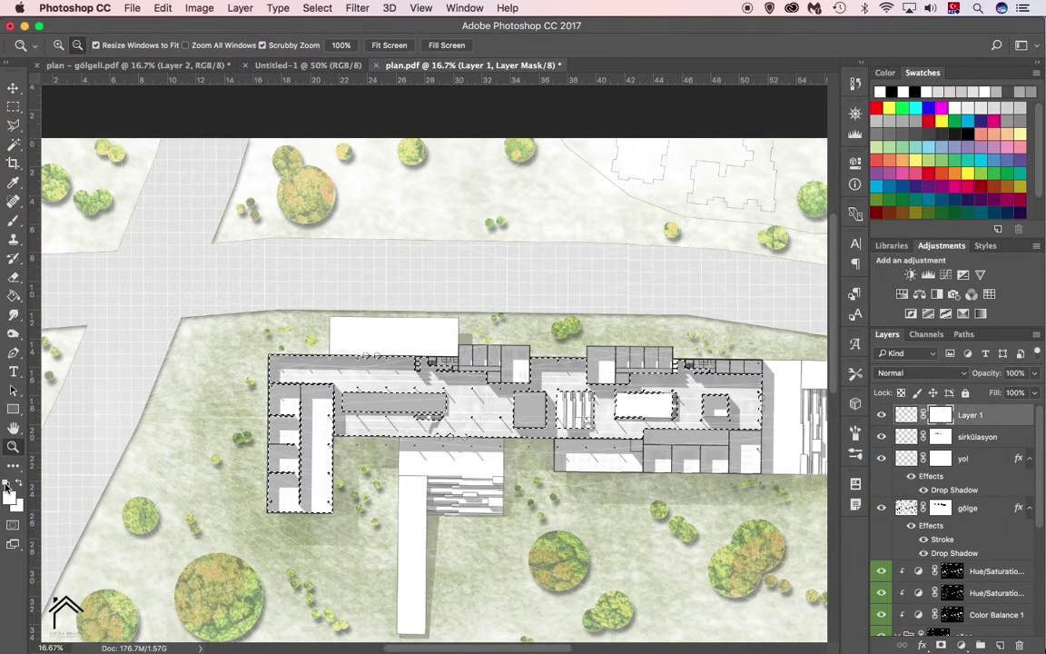
click(368, 402)
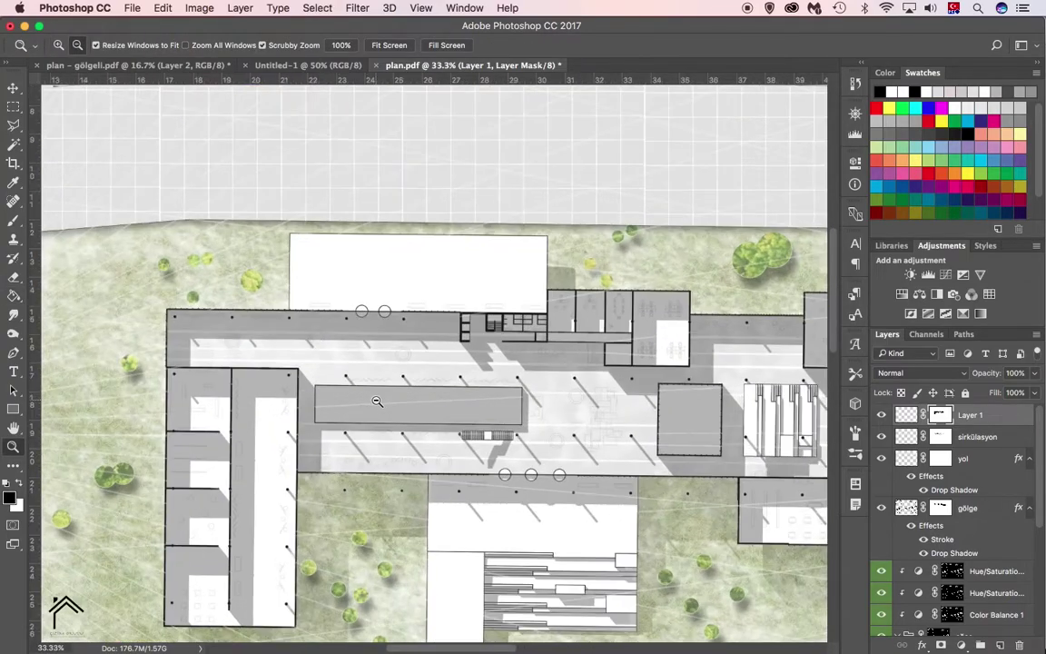
click(76, 48)
scroll(54, 227, up, 5)
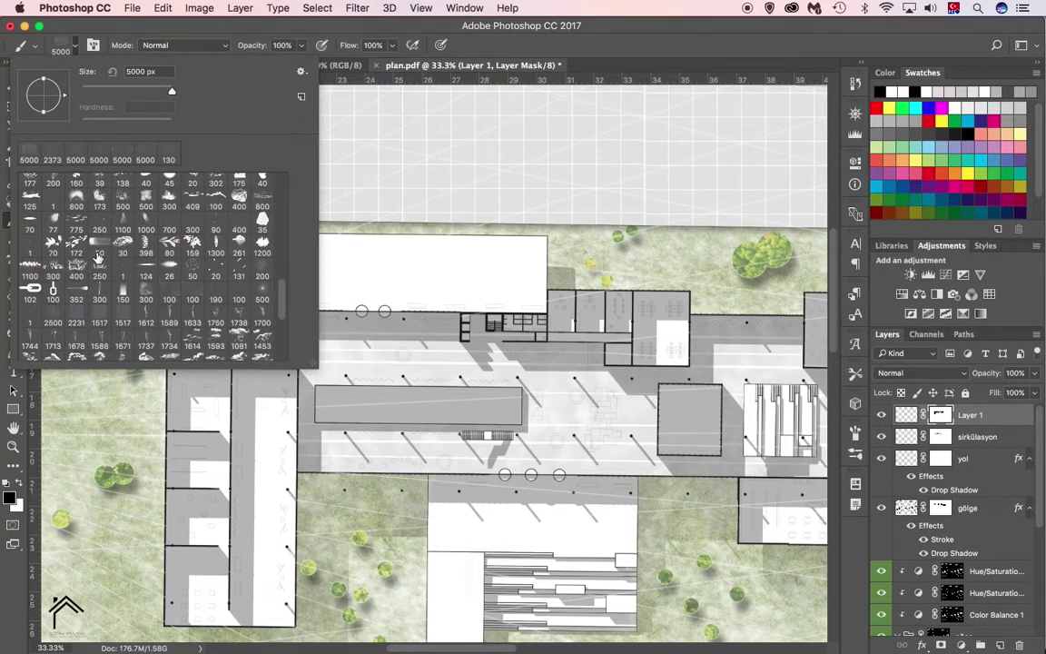
scroll(37, 195, up, 3)
key(Escape)
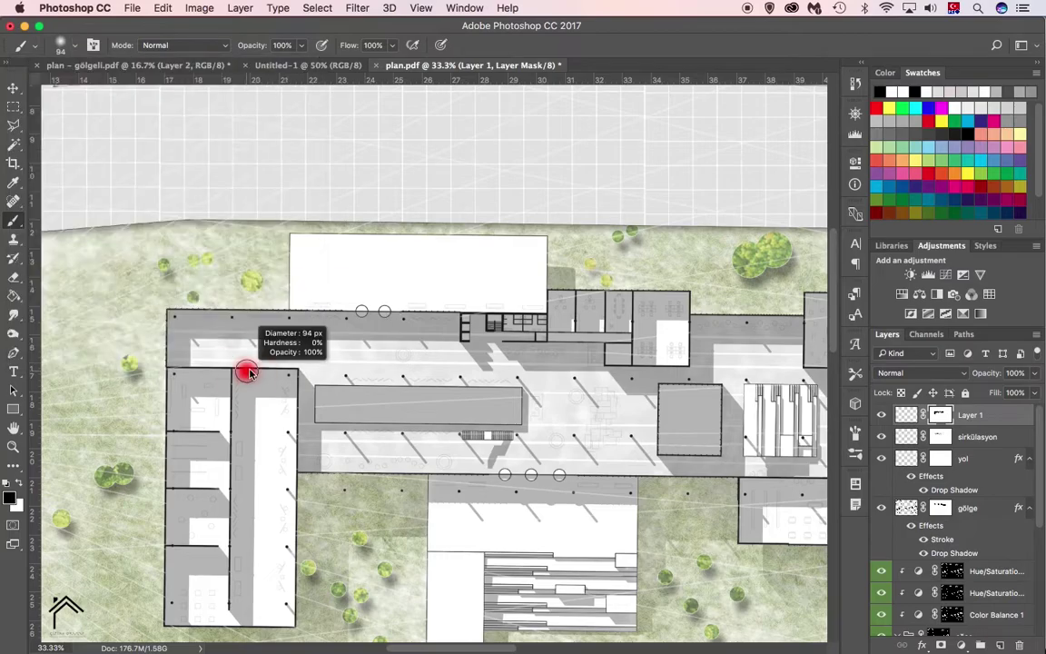
drag(245, 367, 281, 238)
- Mask the grid out over the building footprints room by room, then zoom out to check
drag(670, 205, 470, 284)
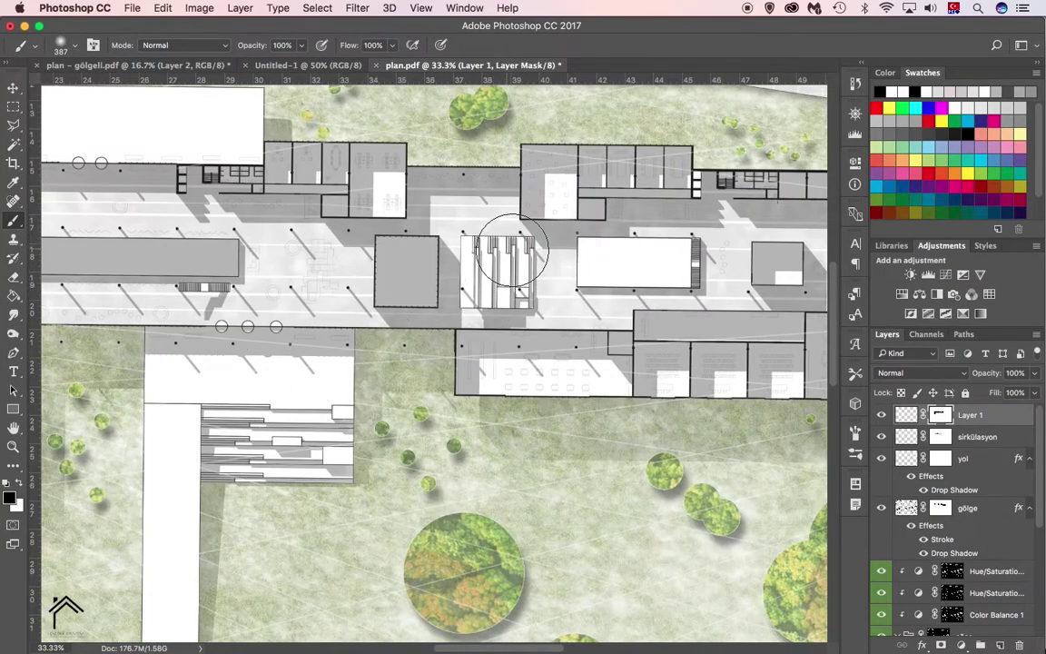
ctrl+click(265, 169)
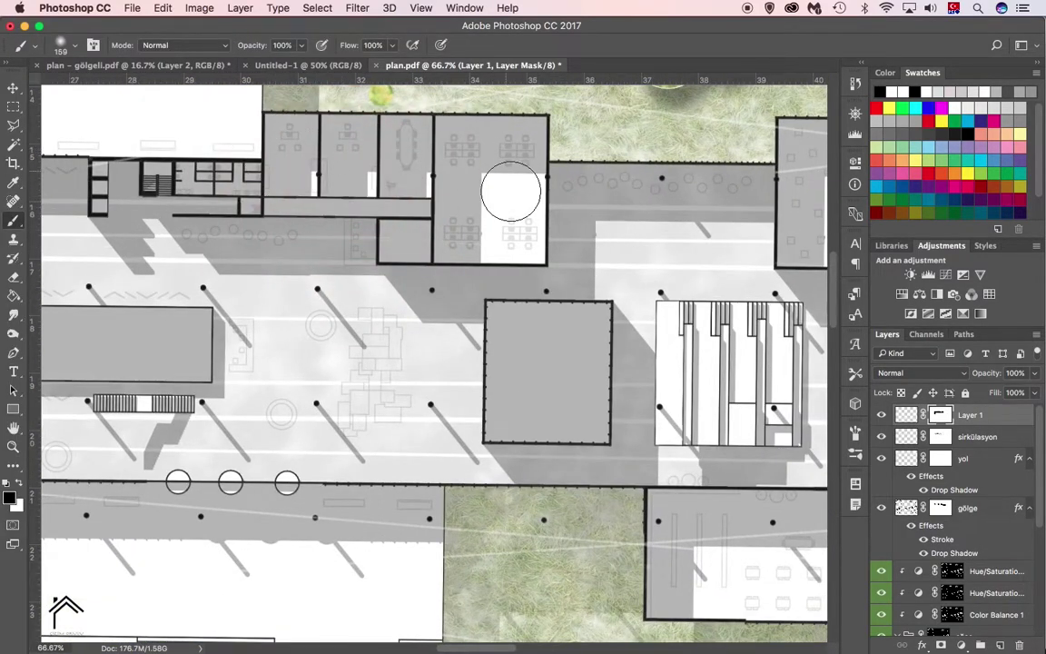
scroll(158, 203, left, 5)
scroll(320, 275, left, 4)
scroll(145, 259, left, 2)
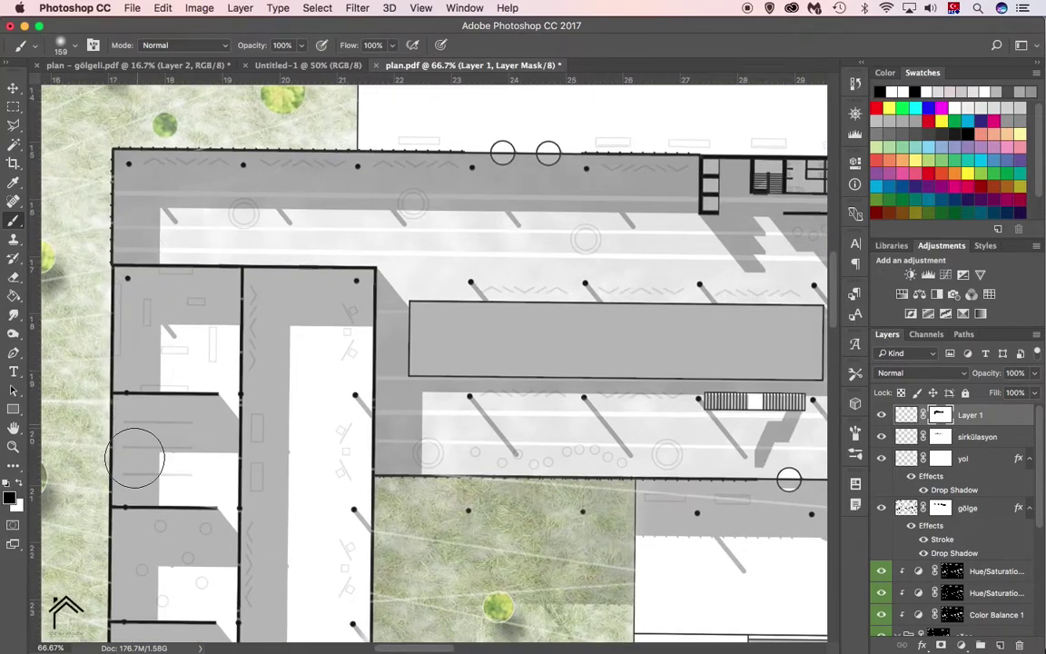
scroll(173, 320, down, 5)
scroll(387, 392, up, 1)
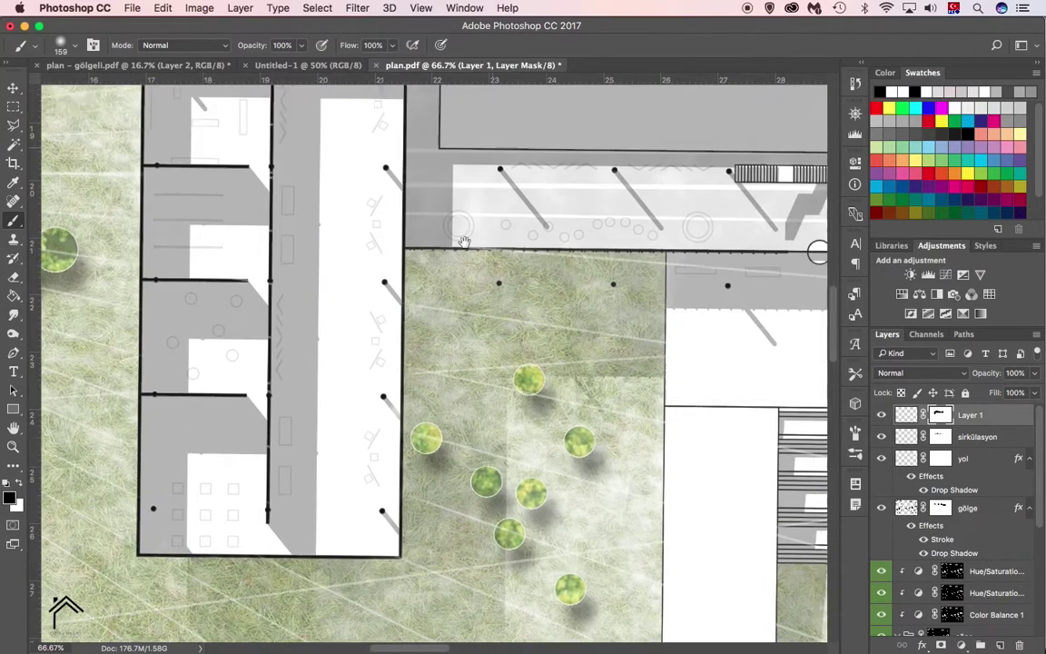
scroll(387, 392, up, 3)
scroll(452, 525, right, 6)
scroll(741, 451, down, 5)
scroll(633, 294, right, 2)
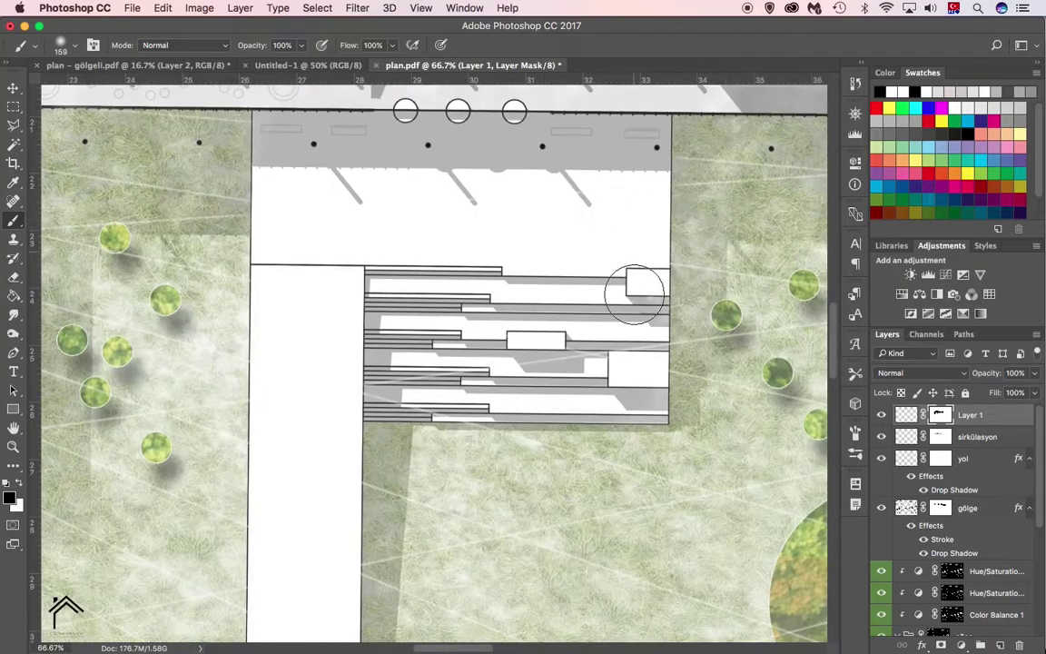
scroll(371, 392, up, 3)
scroll(549, 194, right, 4)
scroll(572, 299, right, 3)
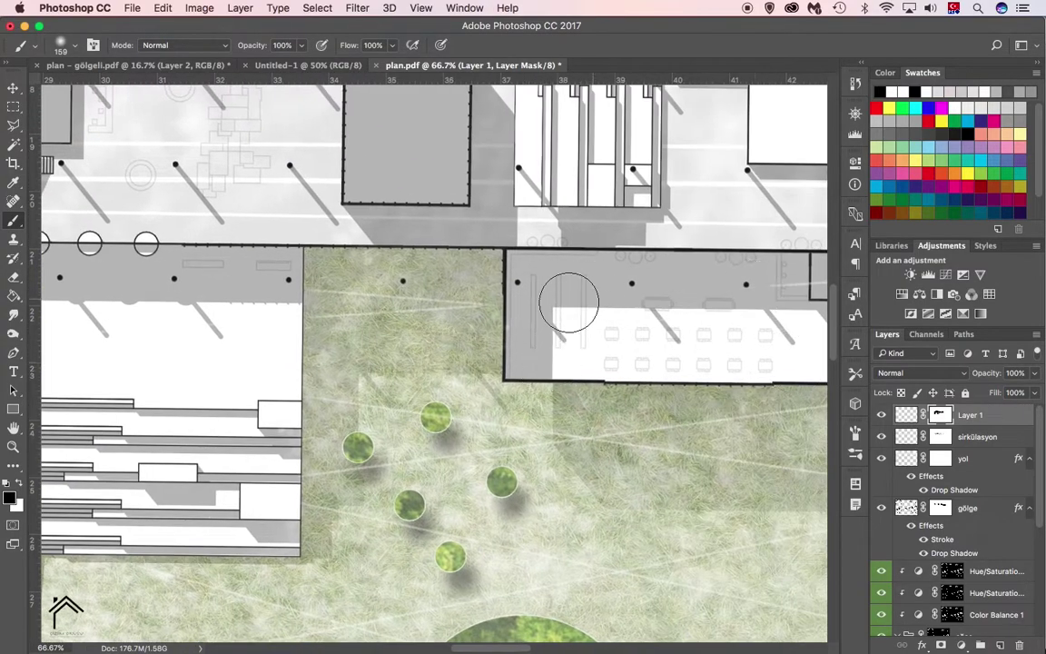
scroll(560, 357, right, 9)
scroll(364, 332, up, 2)
scroll(364, 331, right, 3)
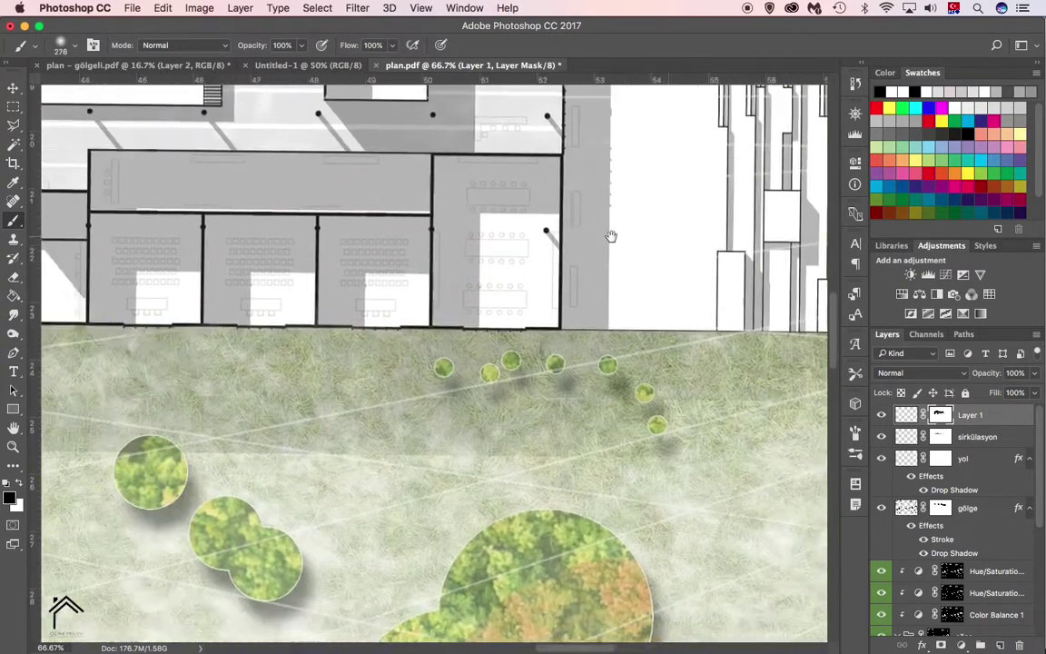
scroll(491, 250, down, 1)
scroll(221, 291, right, 6)
scroll(373, 268, up, 3)
scroll(432, 320, up, 1)
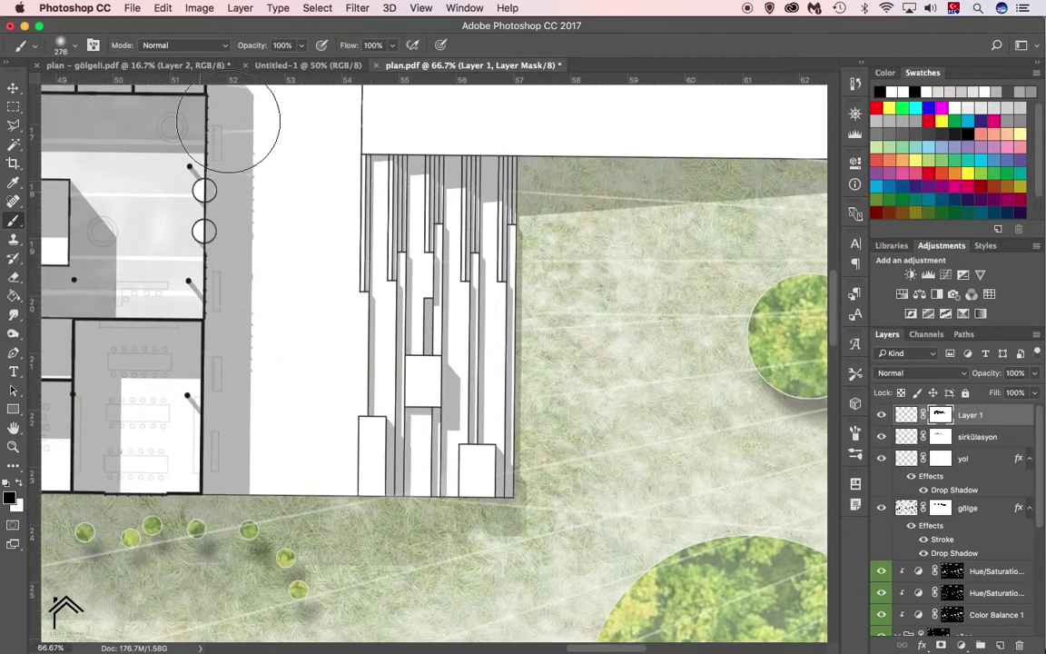
scroll(379, 264, left, 4)
scroll(379, 264, up, 2)
scroll(188, 253, up, 3)
scroll(189, 253, left, 1)
scroll(742, 406, right, 9)
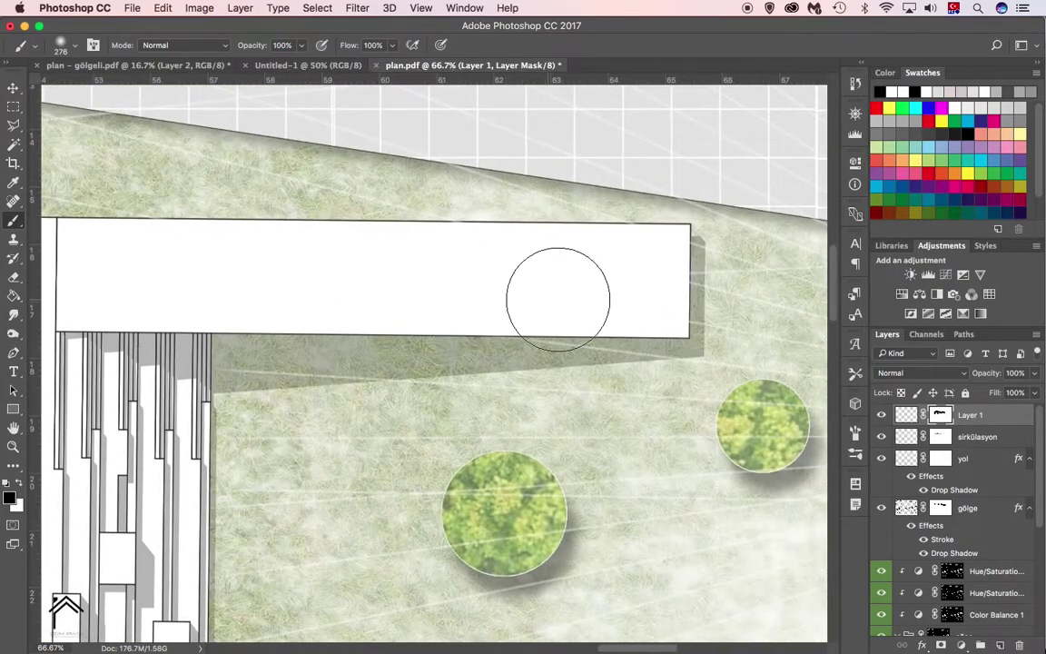
scroll(459, 268, left, 15)
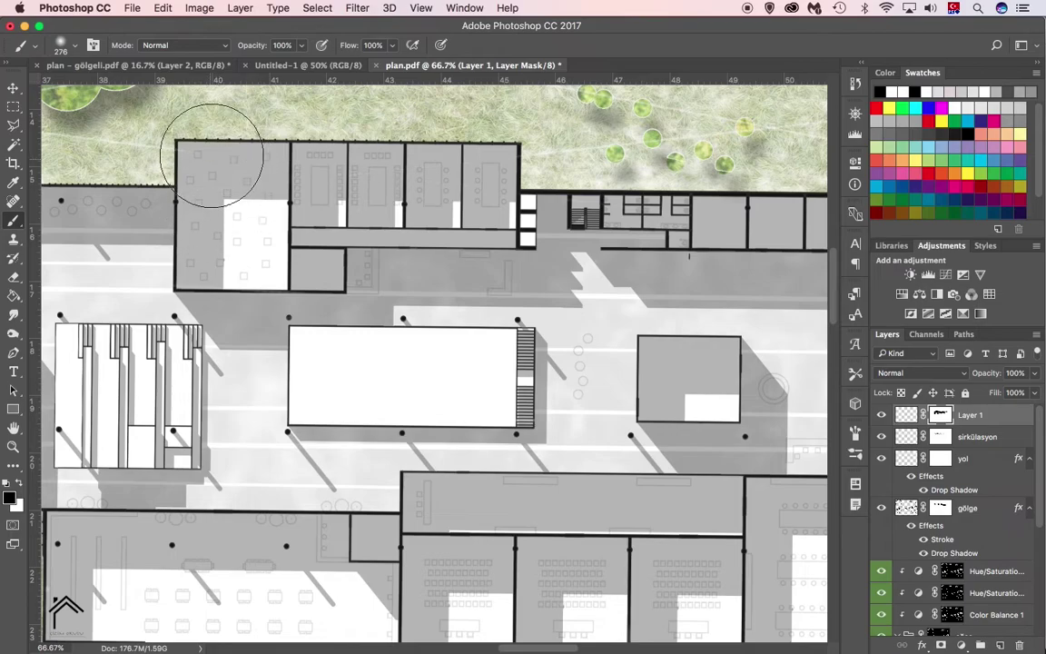
scroll(272, 227, left, 10)
scroll(457, 338, up, 3)
key(ctrl+minus)
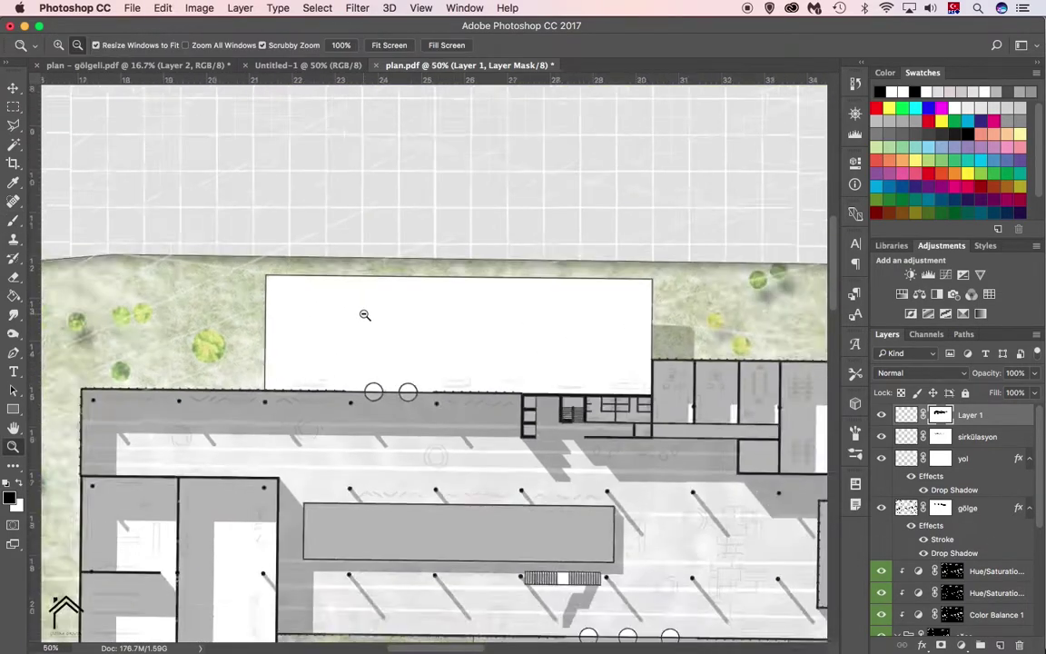
key(ctrl+minus)
key(ctrl+minus)
key(ctrl+minus)
- At 80% opacity, load the yol road selection and fill it on Layer 1's mask
drag(277, 65, 293, 66)
scroll(436, 363, up, 4)
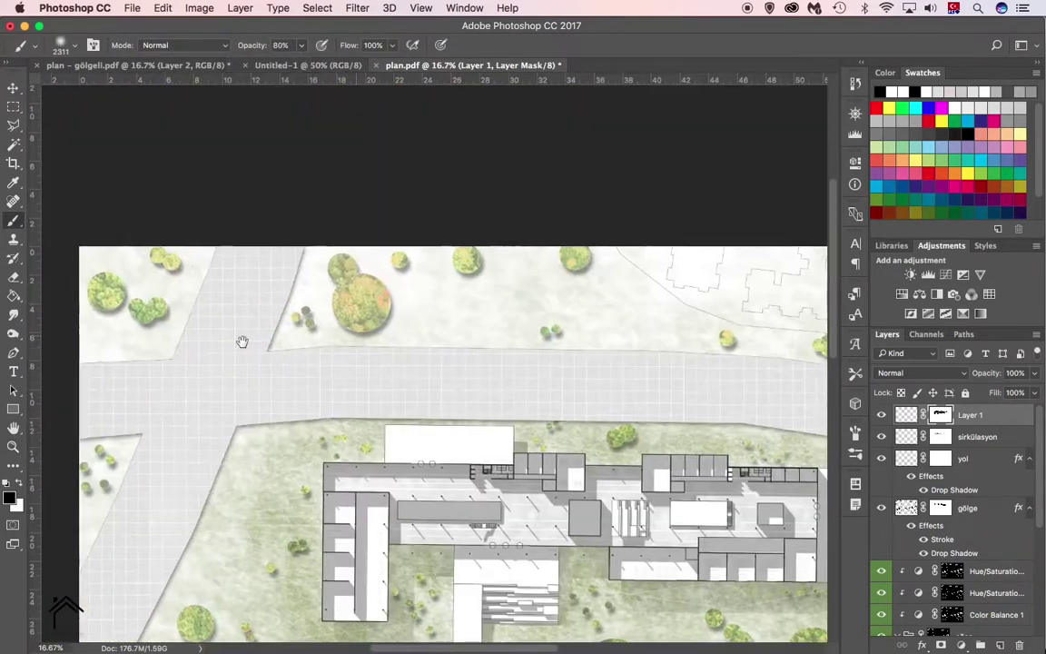
scroll(436, 363, right, 6)
click(911, 461)
click(940, 414)
key(g)
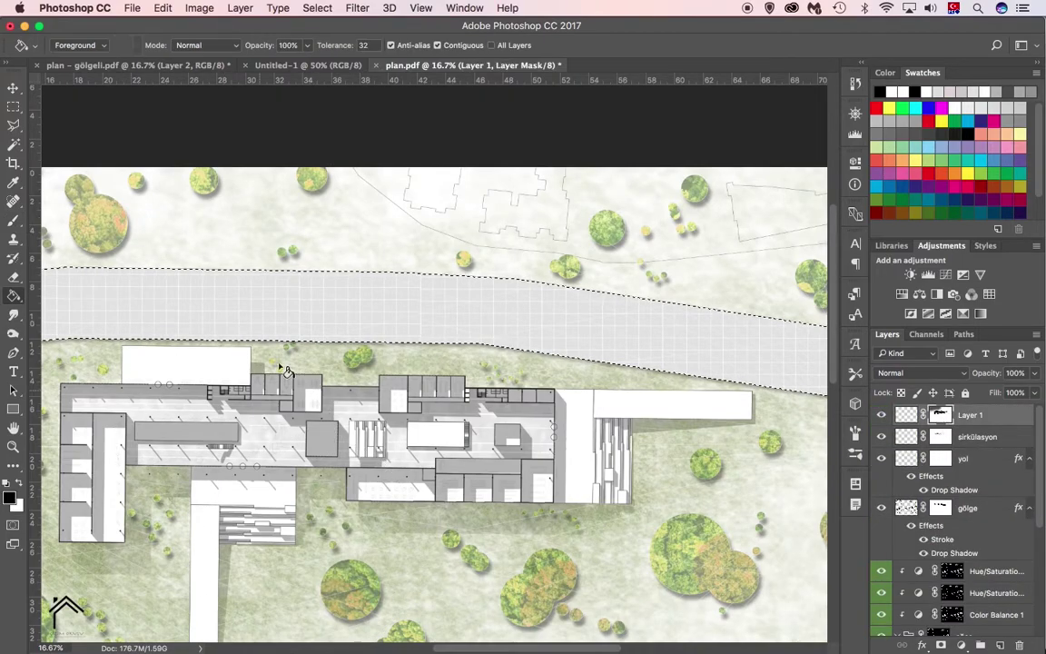
scroll(483, 287, left, 10)
scroll(483, 288, down, 4)
key(b)
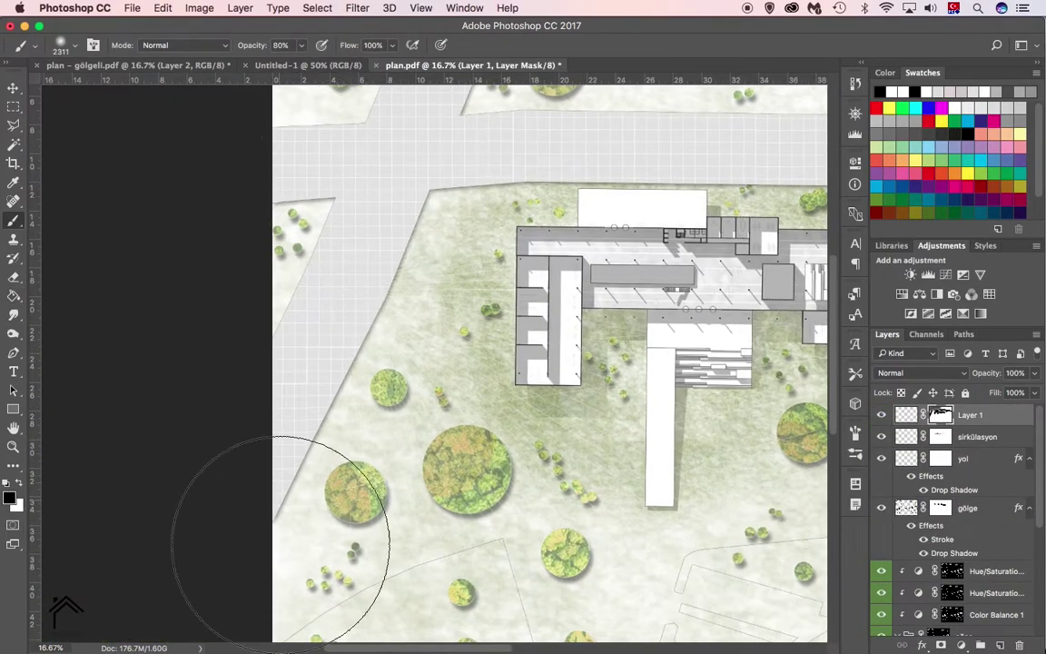
- Soften Layer 1's mask around the site edges, then zoom out to the whole plan
click(415, 270)
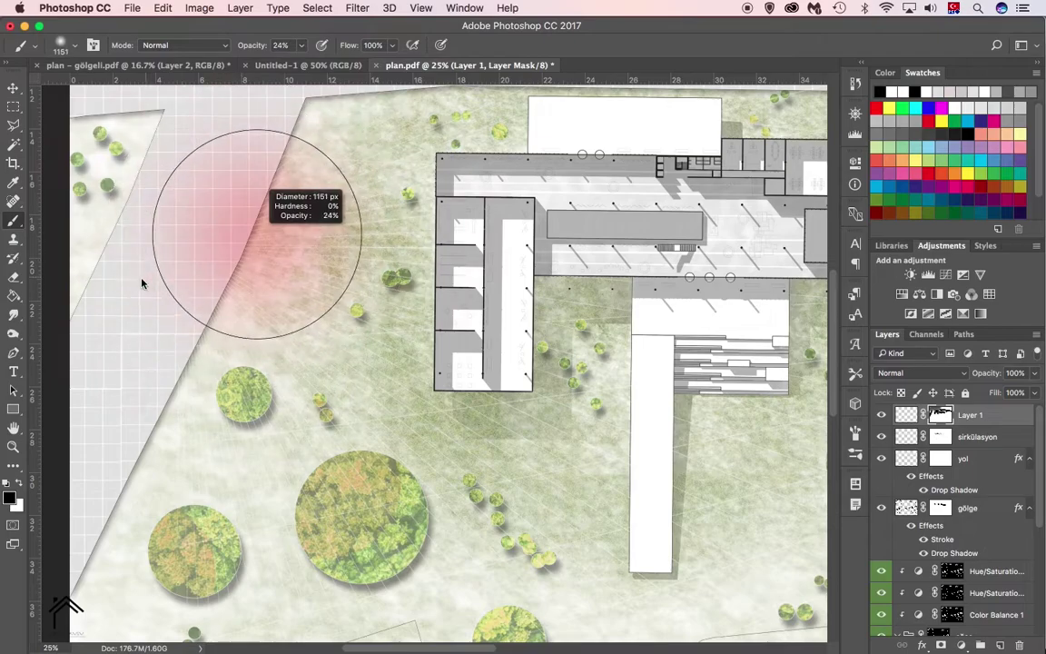
scroll(302, 154, down, 5)
scroll(530, 210, right, 10)
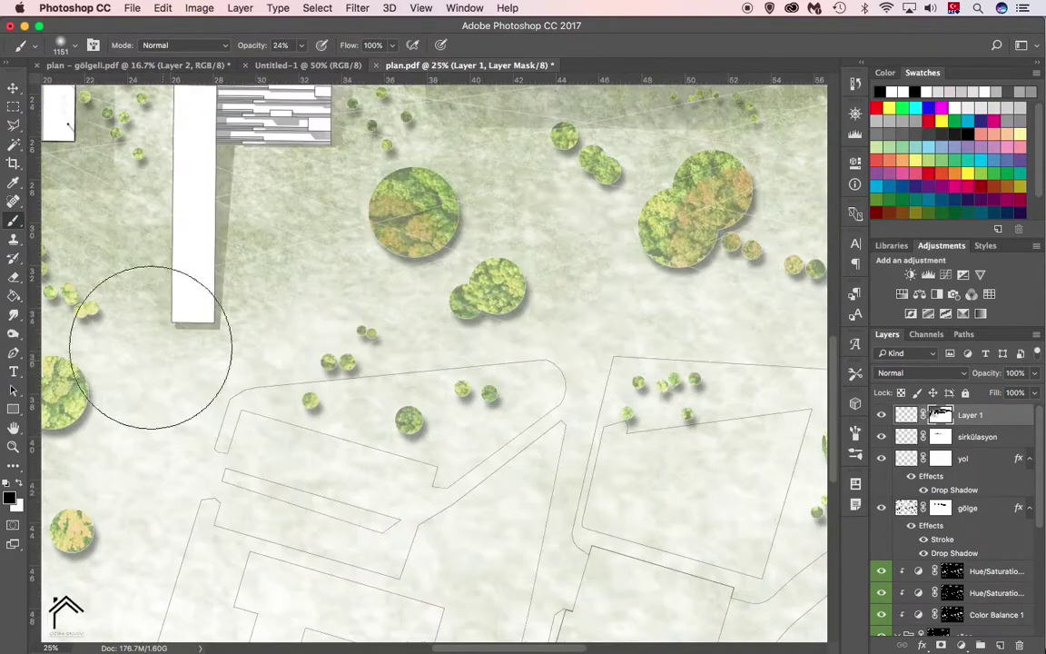
scroll(150, 361, right, 10)
scroll(208, 406, right, 5)
scroll(242, 397, up, 10)
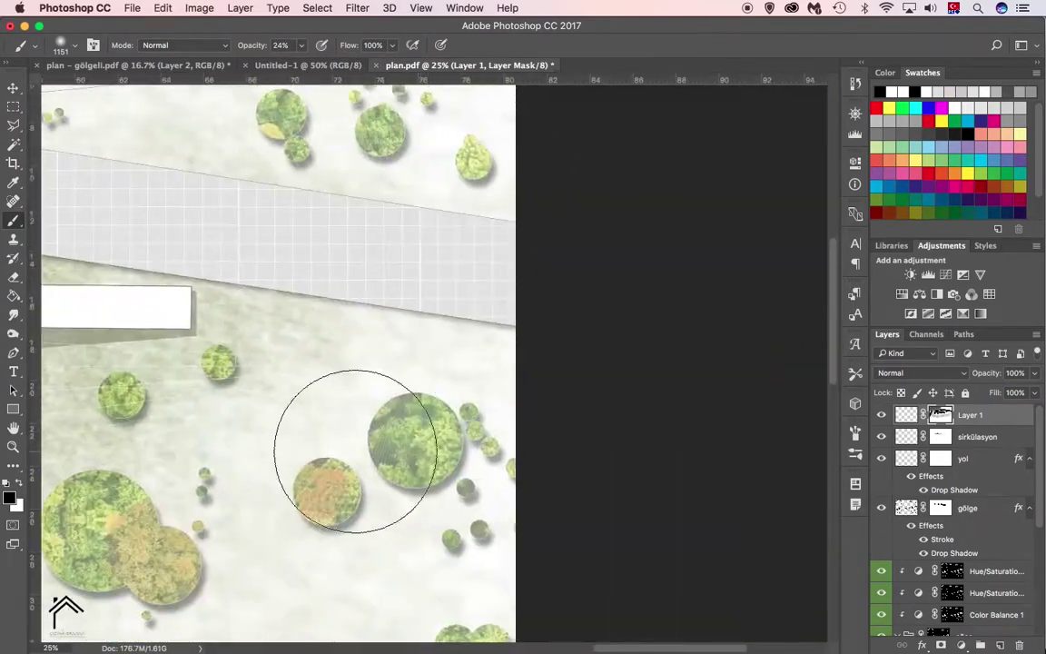
scroll(432, 385, up, 5)
scroll(584, 222, left, 5)
scroll(151, 222, left, 10)
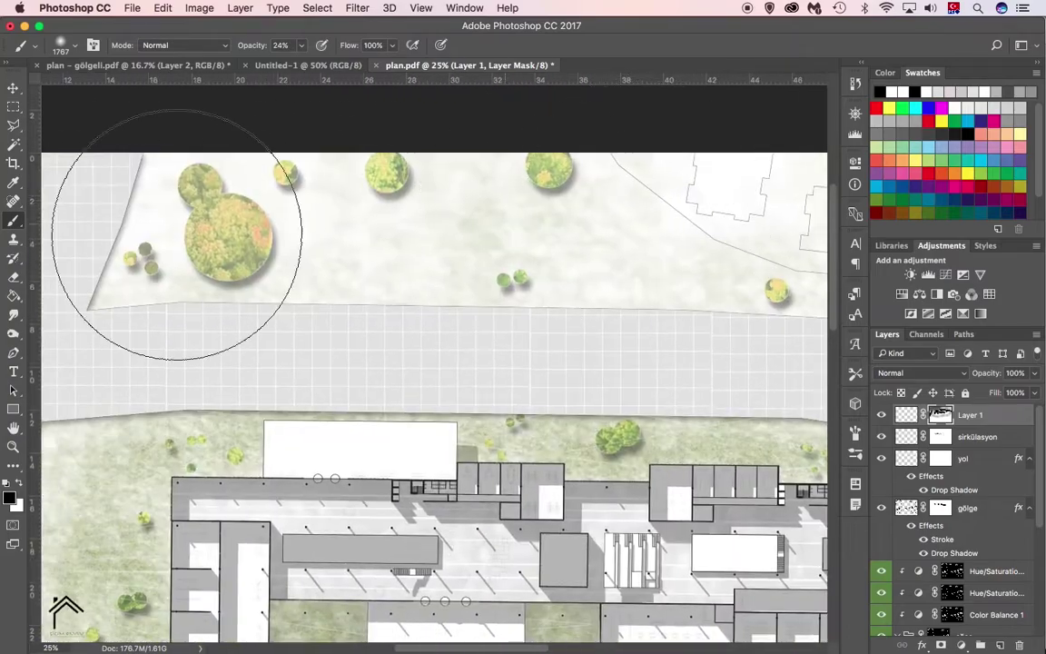
scroll(292, 338, up, 10)
scroll(597, 366, down, 2)
scroll(308, 437, up, 5)
scroll(483, 408, right, 5)
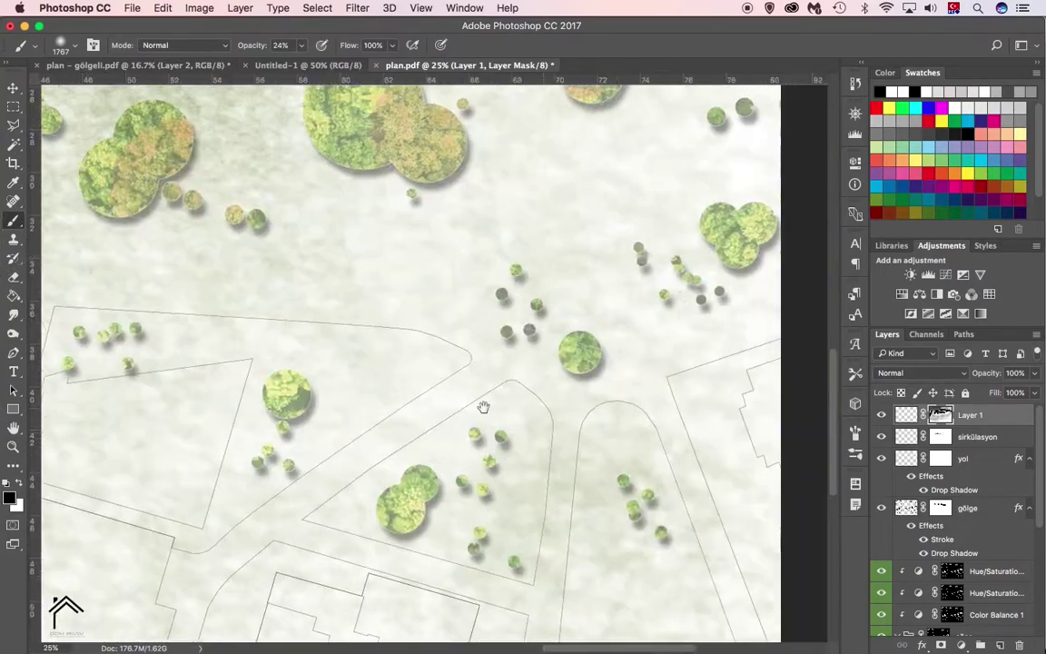
key(z)
alt+click(436, 296)
scroll(375, 351, left, 5)
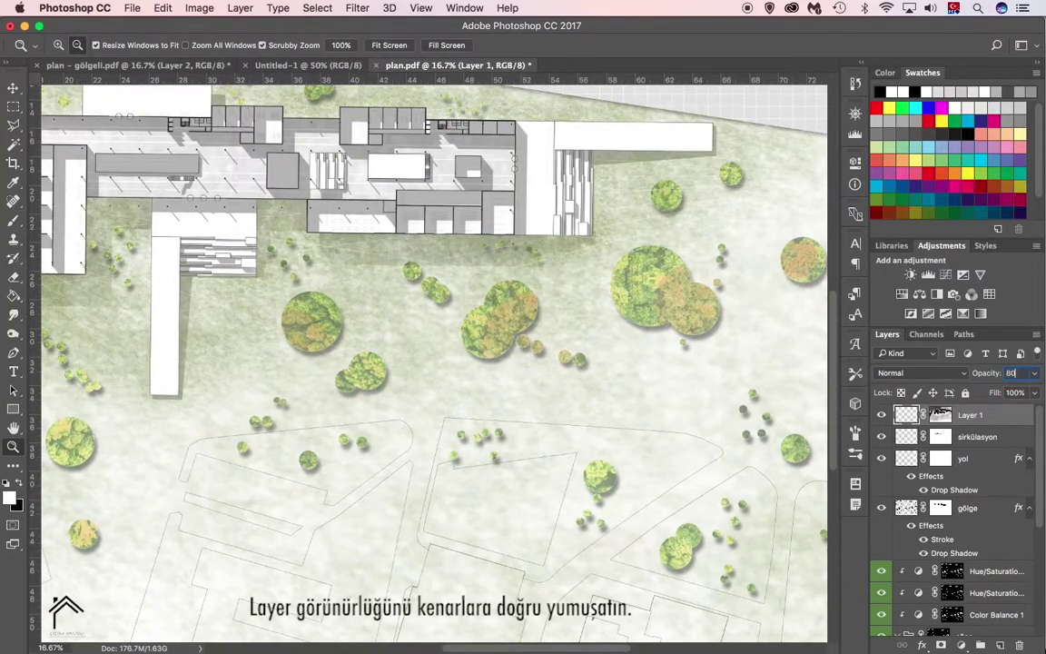
key(super+minus)
scroll(979, 630, down, 5)
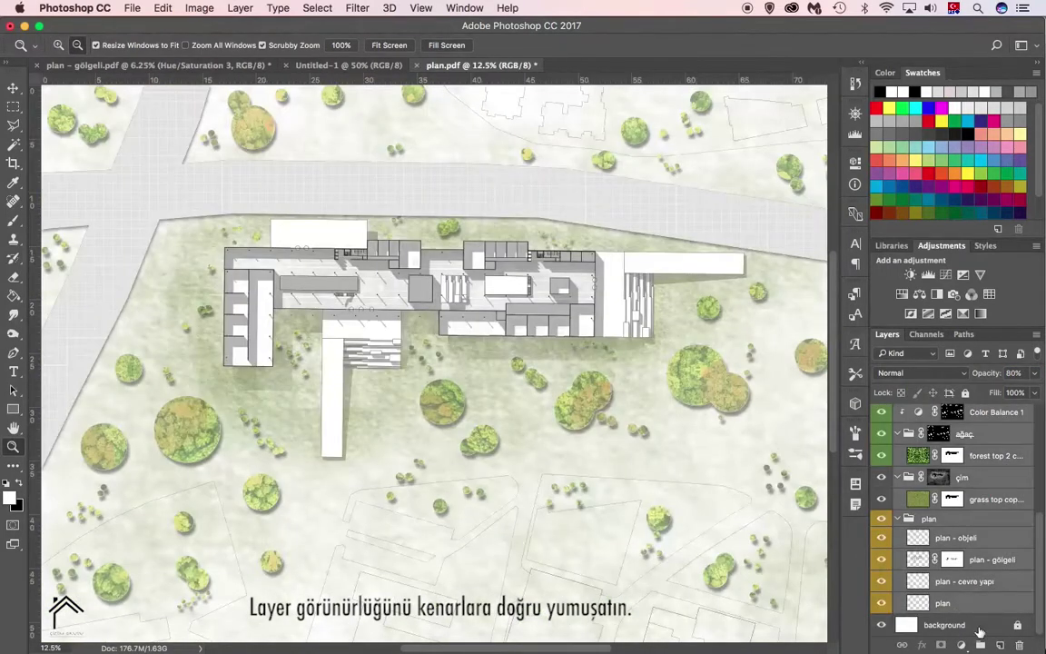
- Group the plan layers into Group 1 and add a Hue/Saturation adjustment: Hue -18, Saturation -8
drag(979, 631, 980, 645)
click(963, 645)
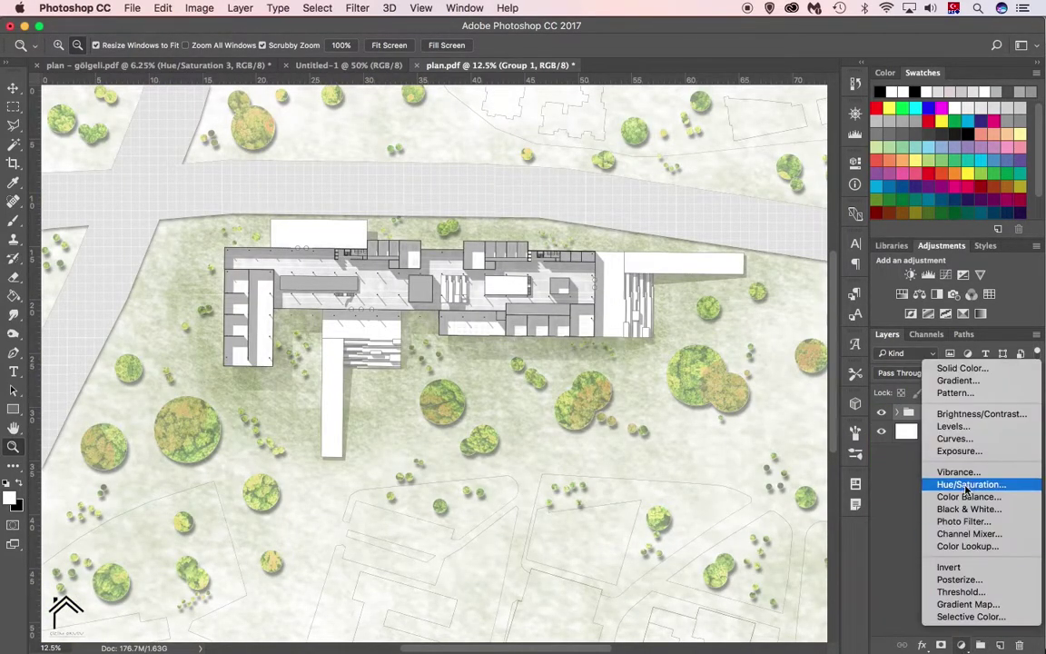
click(886, 485)
mouse_move(700, 252)
mouse_down()
mouse_move(718, 251)
mouse_move(728, 276)
mouse_move(720, 250)
mouse_move(751, 280)
mouse_up()
alt+click(380, 388)
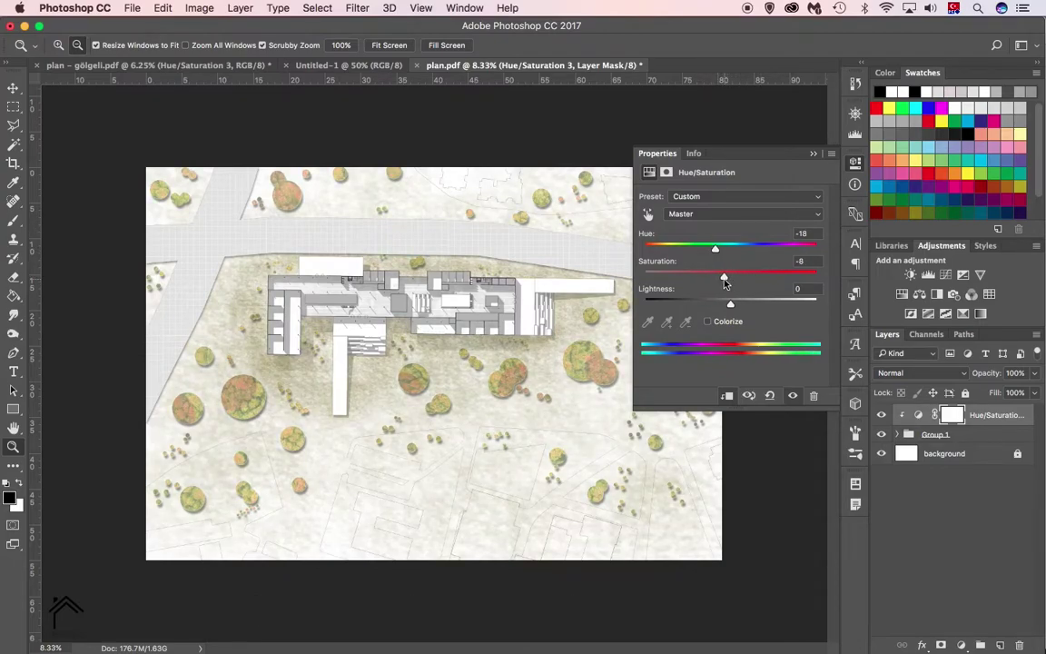
- Crop the sheet tighter around the site plan on all four sides
click(756, 357)
key(c)
drag(436, 168, 436, 162)
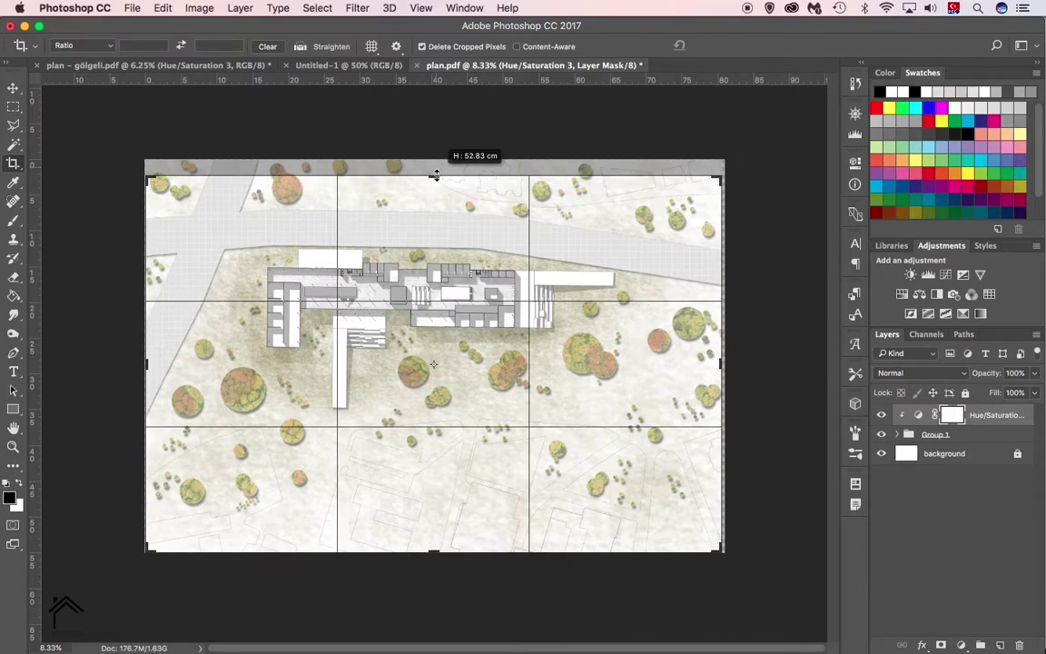
drag(435, 548, 445, 502)
drag(722, 363, 707, 363)
drag(161, 364, 170, 355)
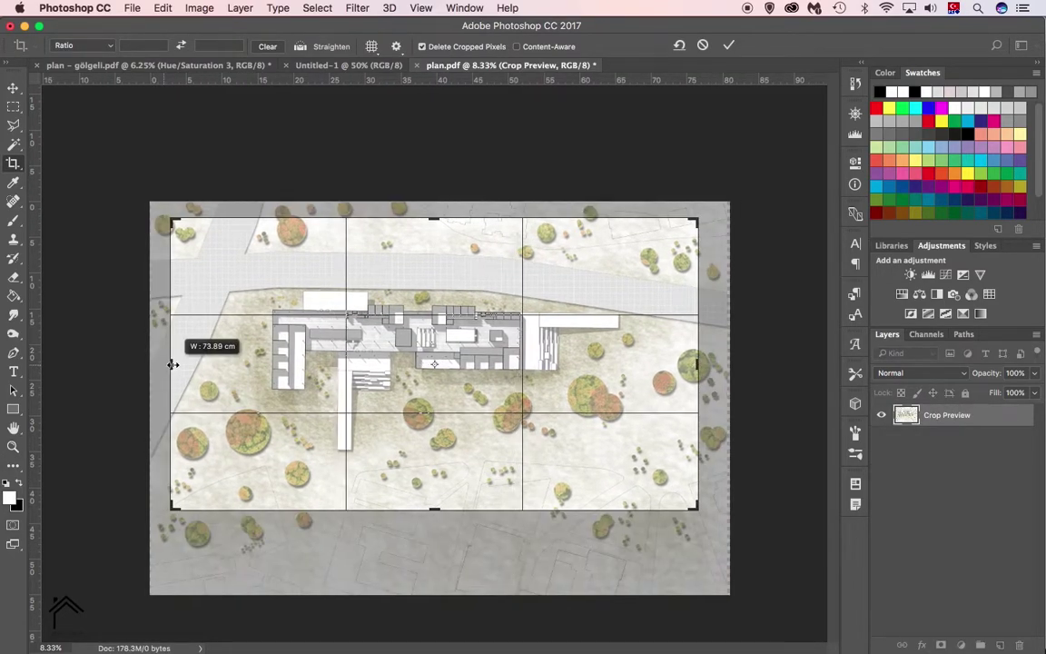
key(Return)
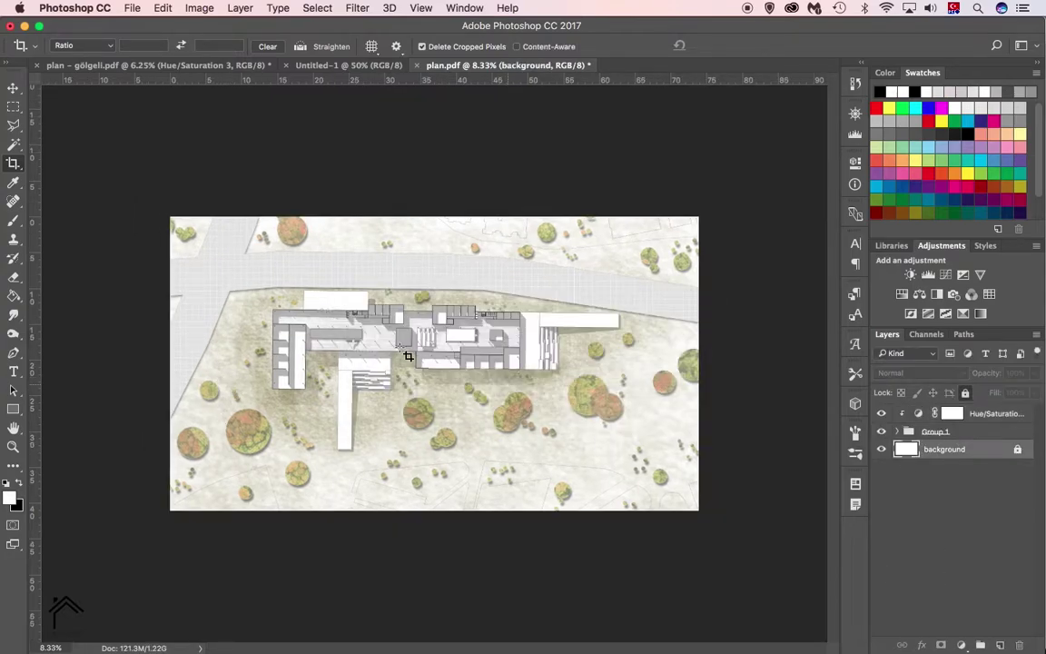
- Re-crop the sheet wider on the left, bottom and right to leave an empty margin
drag(171, 363, 160, 363)
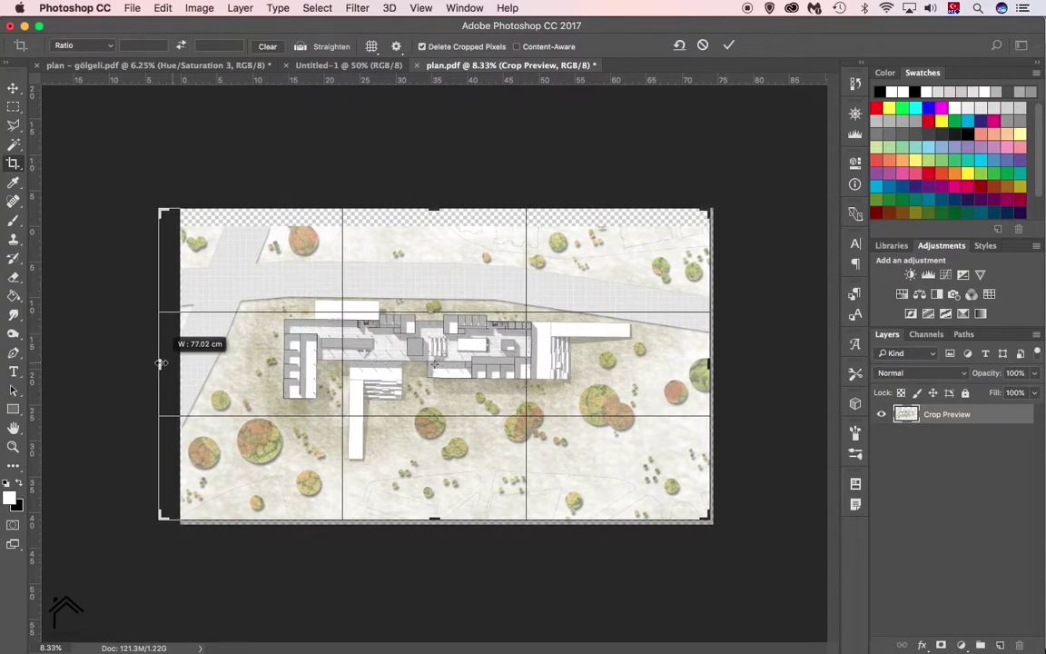
drag(434, 522, 434, 529)
drag(713, 364, 722, 386)
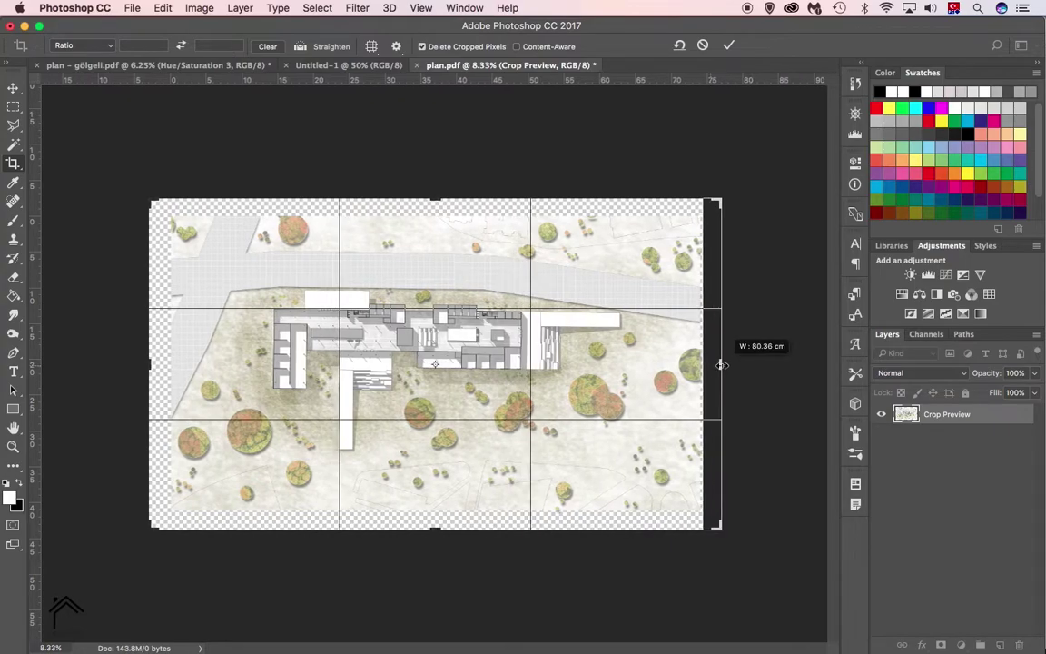
key(Return)
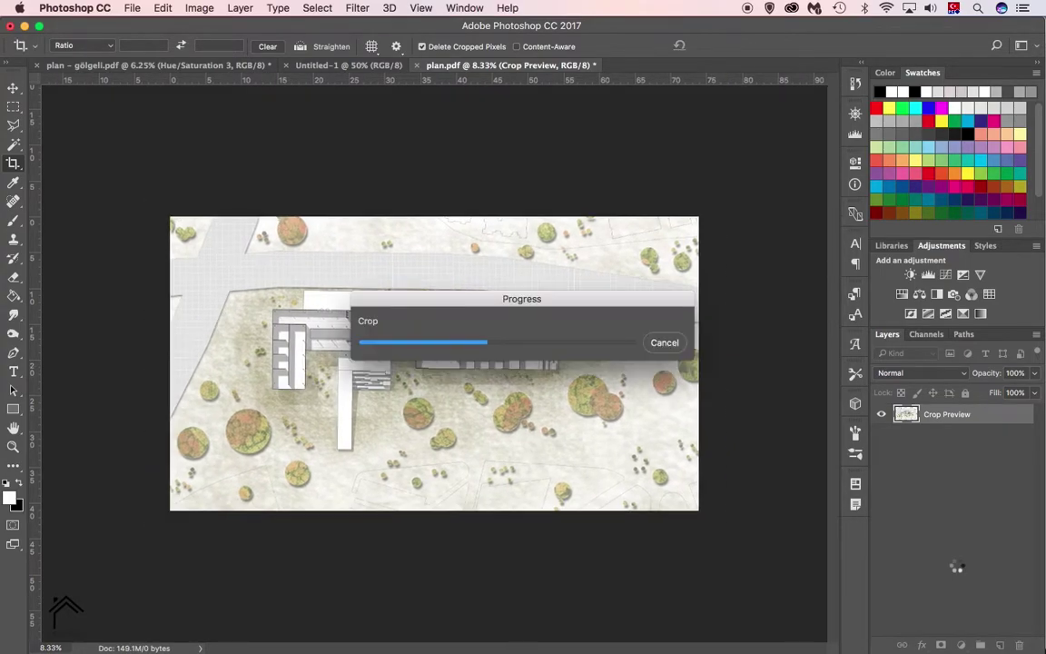
- Fill the transparent sheet margin with white on a new layer
click(999, 644)
key(g)
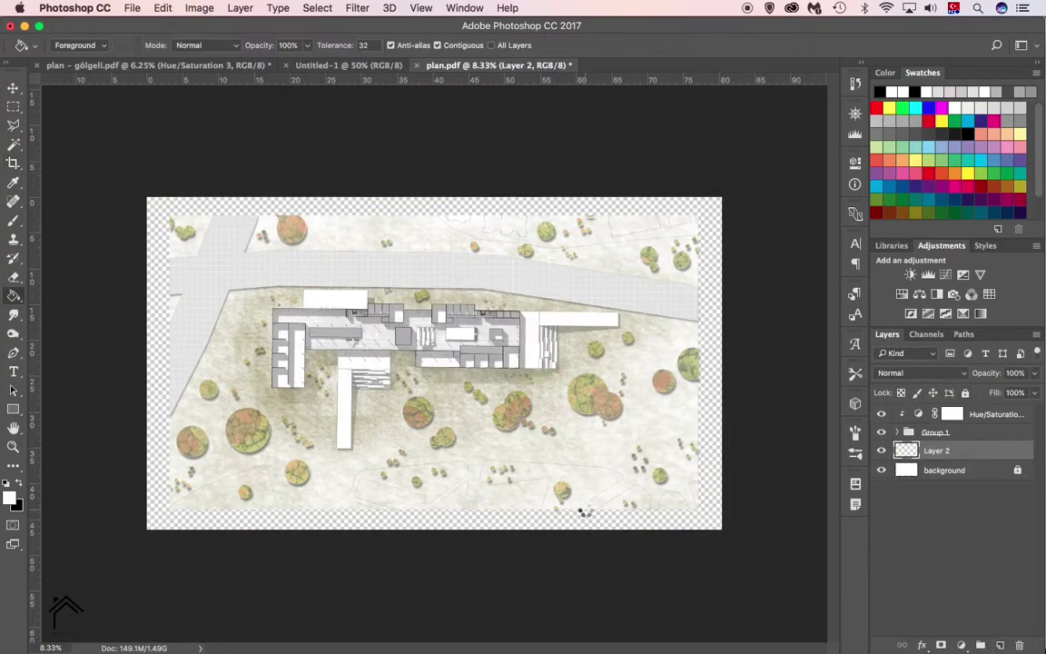
click(591, 511)
- Add a Color Balance adjustment above Hue/Saturation with midtones +9, +20, +11
click(951, 414)
click(961, 644)
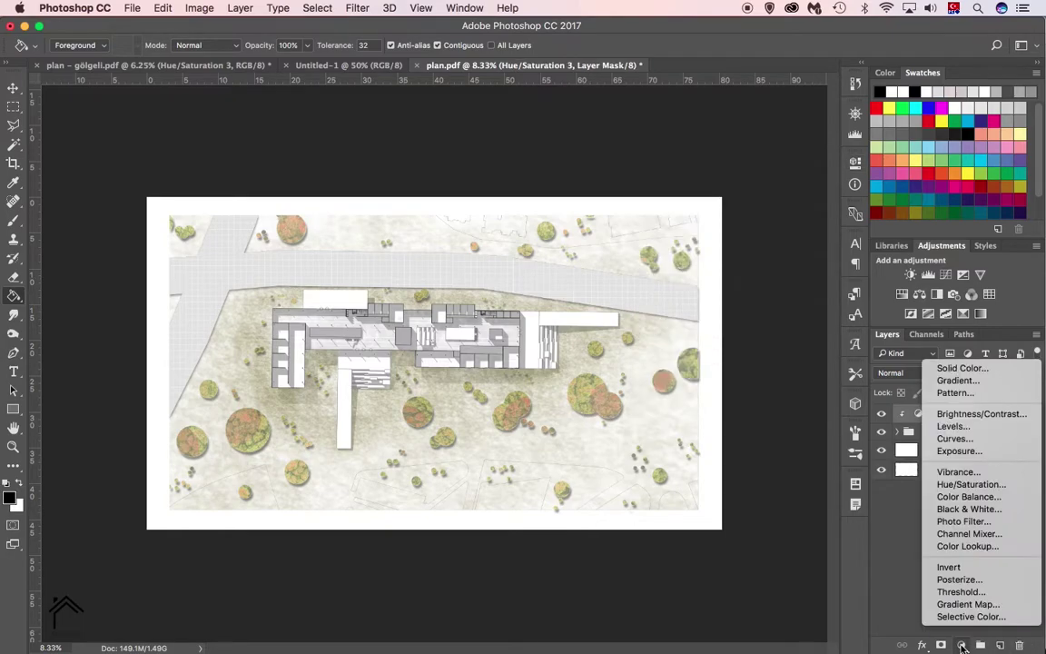
click(962, 520)
click(936, 293)
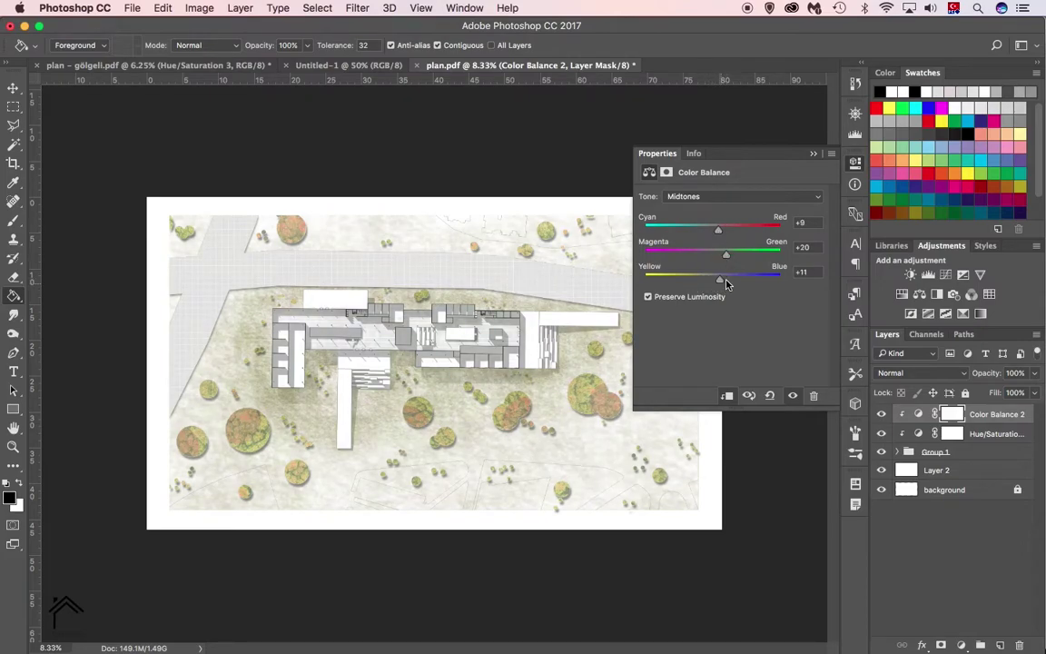
click(813, 154)
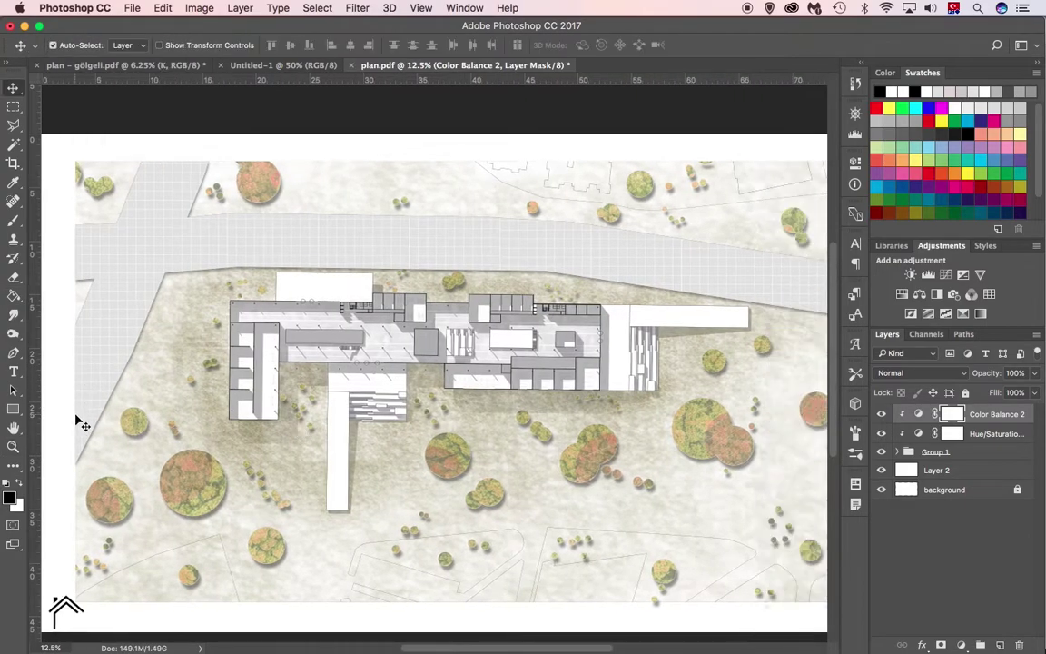
- Select the grass top copy 7 layer and lower the brush opacity
scroll(940, 590, down, 10)
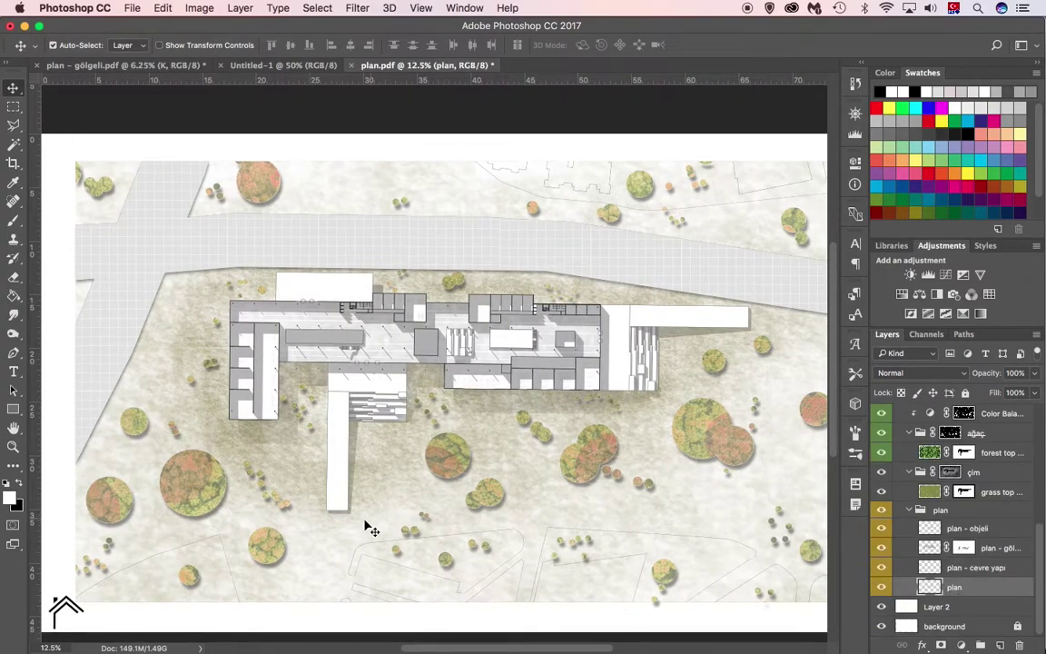
click(371, 529)
key(b)
click(75, 44)
scroll(149, 254, down, 2)
scroll(62, 202, down, 2)
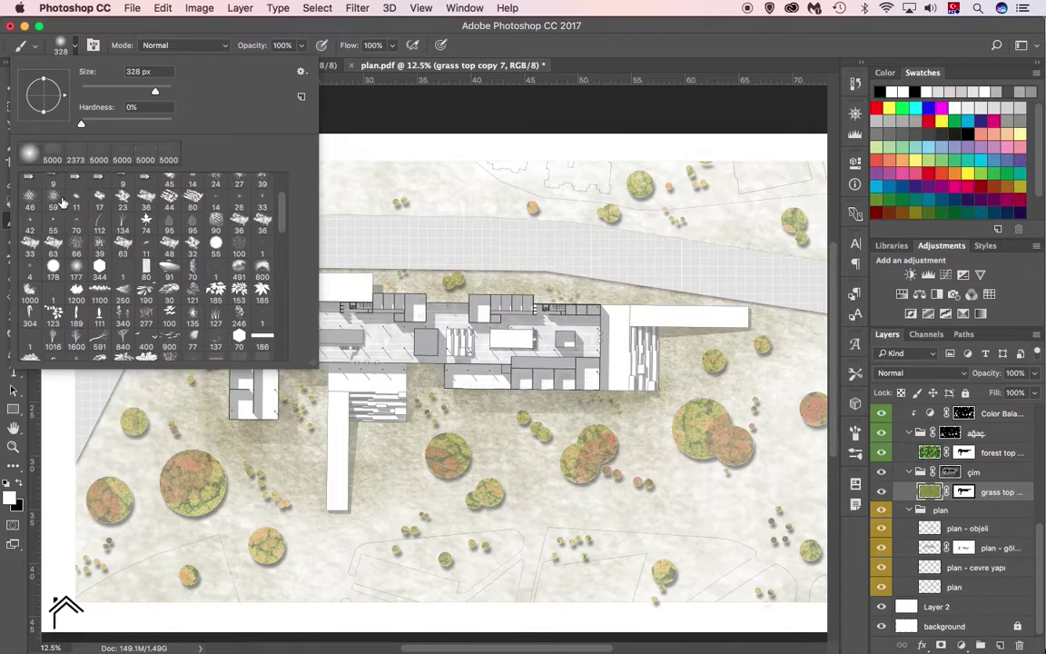
drag(301, 44, 272, 70)
scroll(143, 428, down, 5)
scroll(142, 429, left, 3)
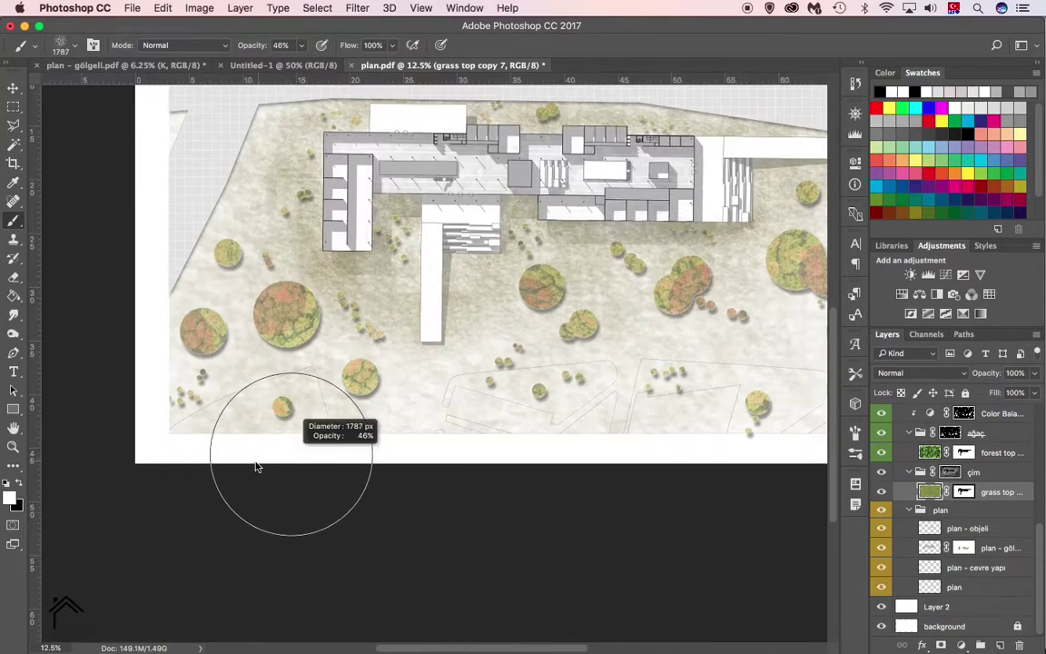
click(74, 46)
- Load the grass mask as a selection and use it to add a mask to the plan layer
click(965, 491)
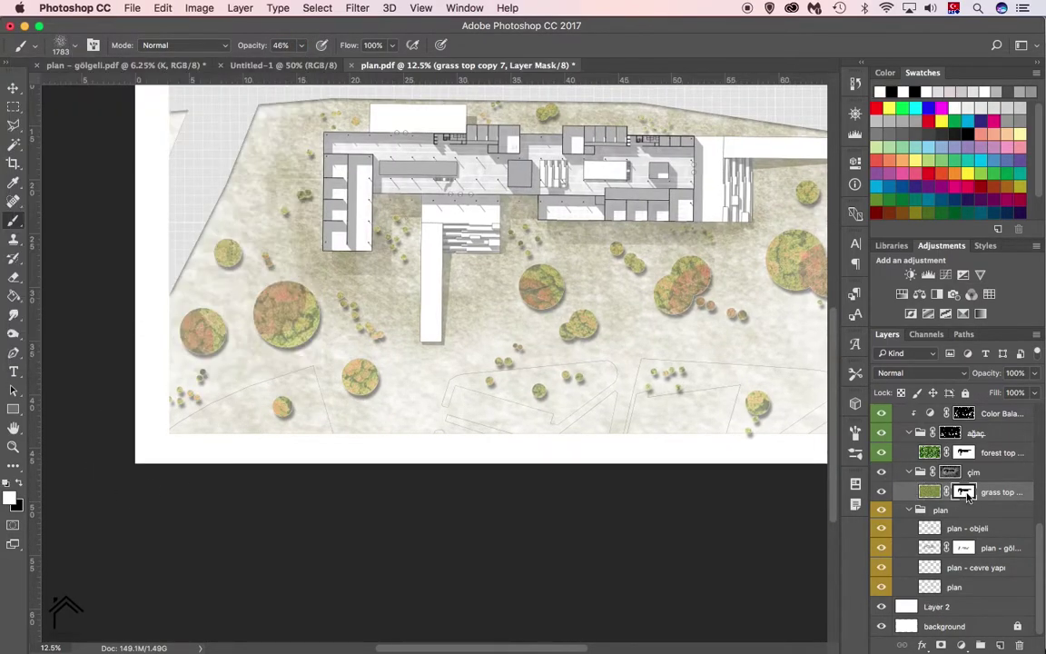
mouse_move(480, 312)
mouse_down()
mouse_move(285, 361)
mouse_move(548, 334)
mouse_up()
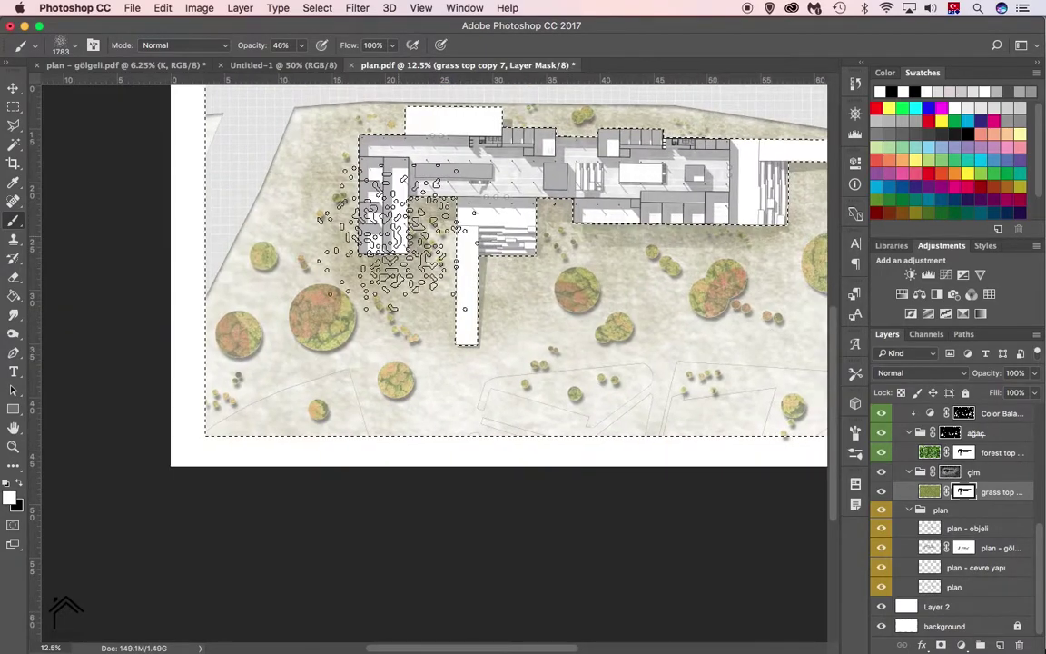
click(74, 45)
click(121, 282)
right_click(140, 478)
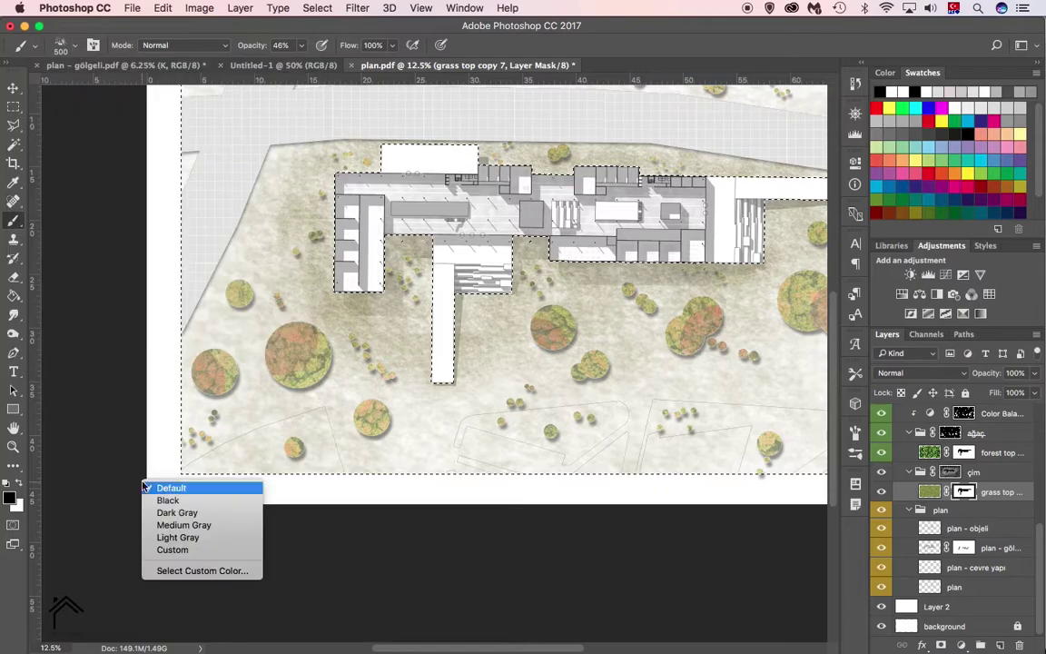
drag(176, 479, 209, 532)
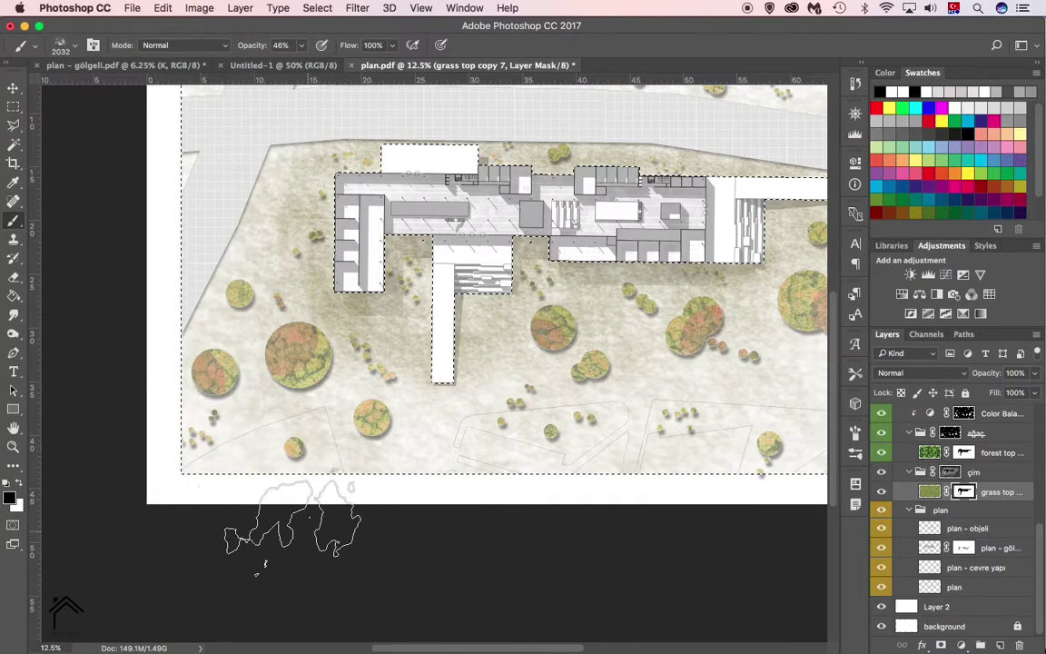
click(1002, 592)
click(961, 644)
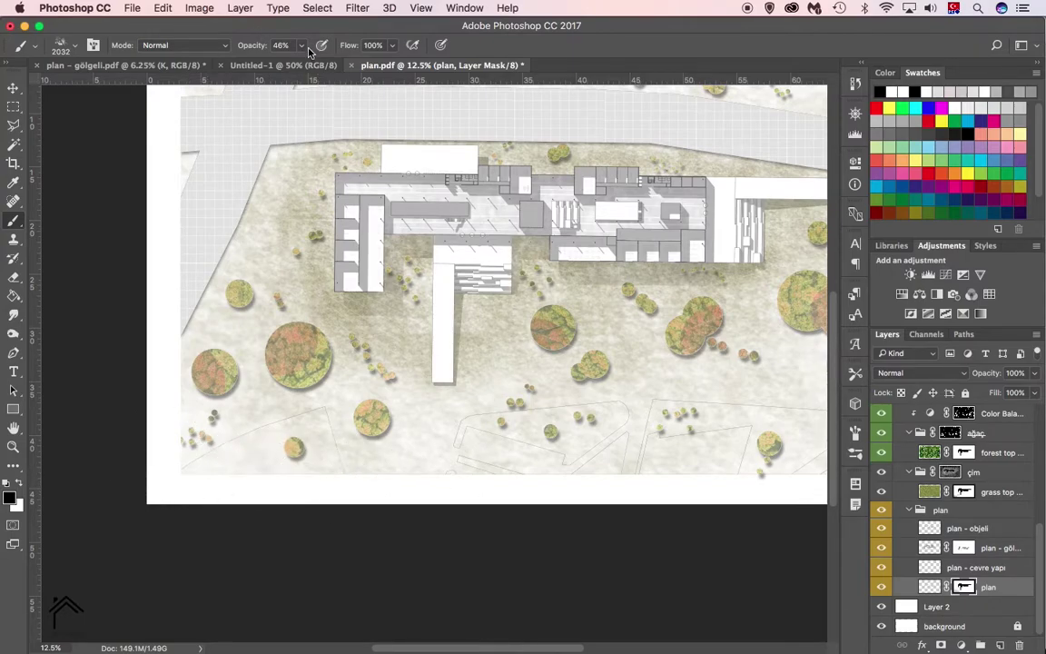
- Set up the cloud scatter brush at about 1704 px and target the plan layer's mask
click(93, 47)
click(77, 49)
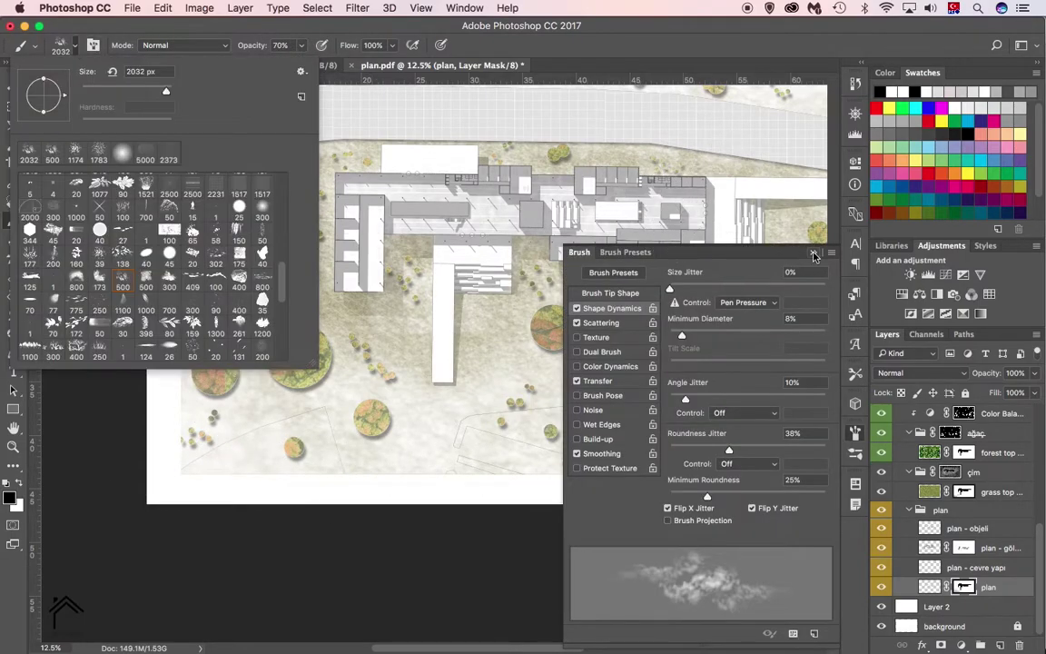
click(815, 255)
scroll(103, 285, up, 2)
drag(171, 453, 198, 457)
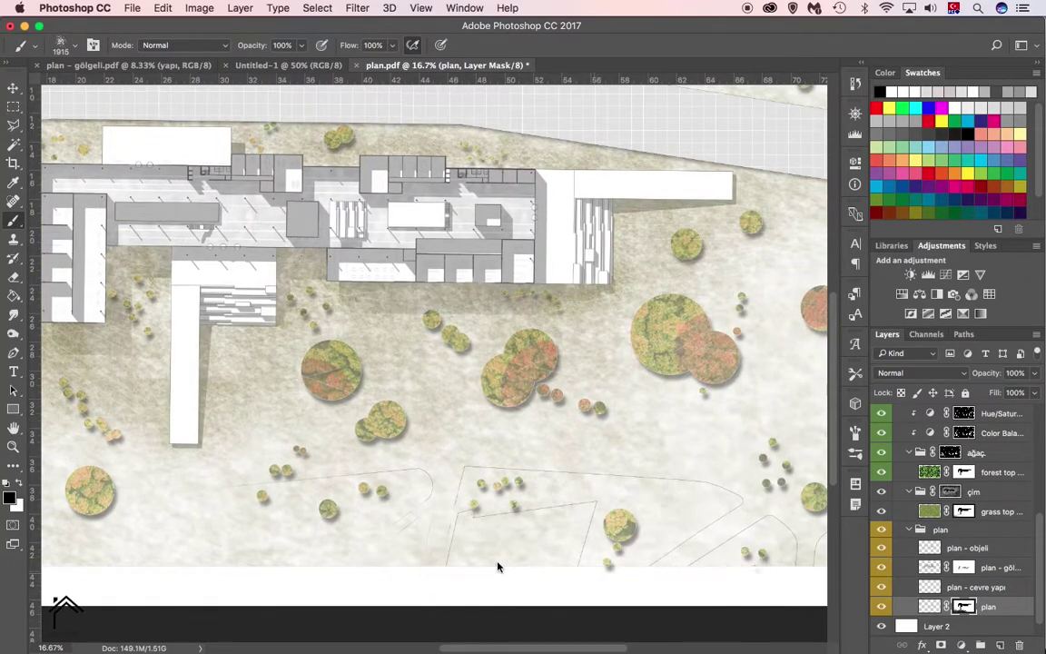
click(74, 48)
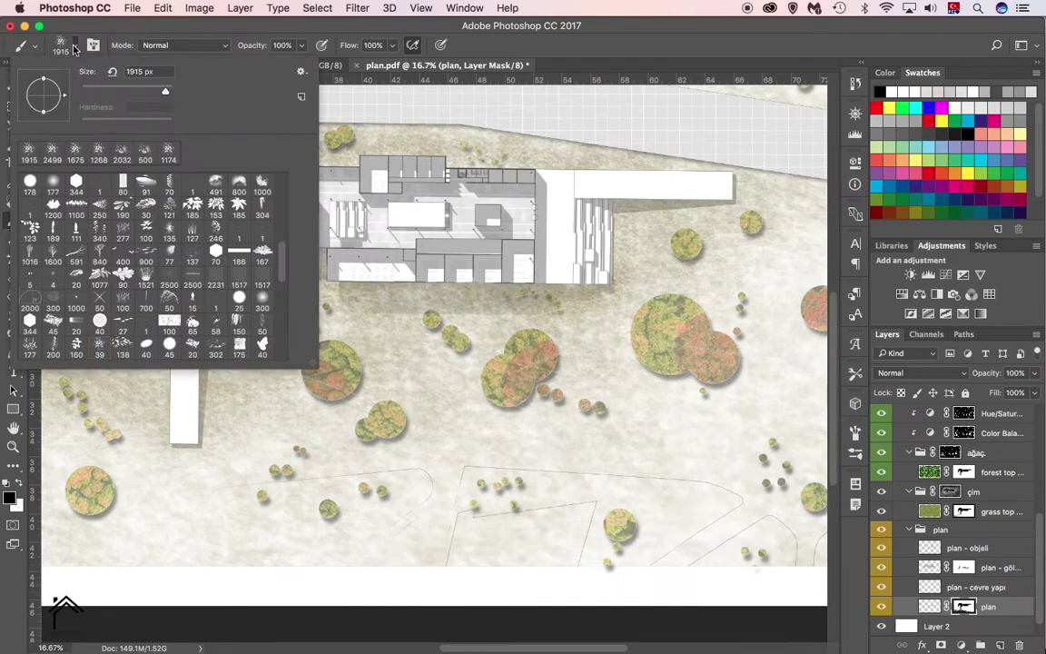
ctrl+click(545, 422)
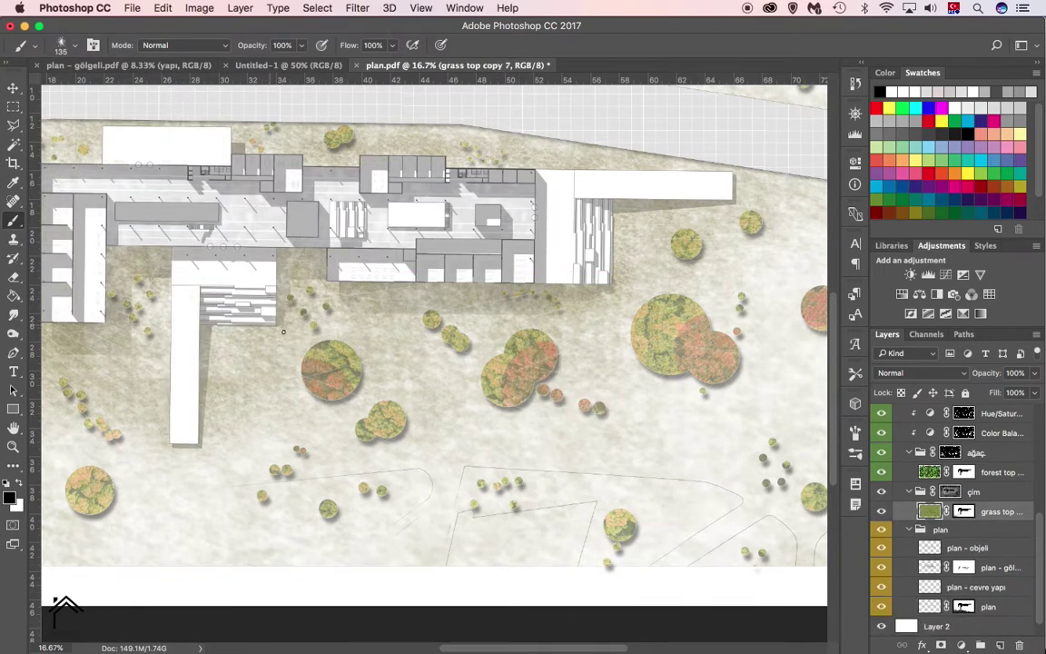
click(75, 47)
ctrl+click(471, 543)
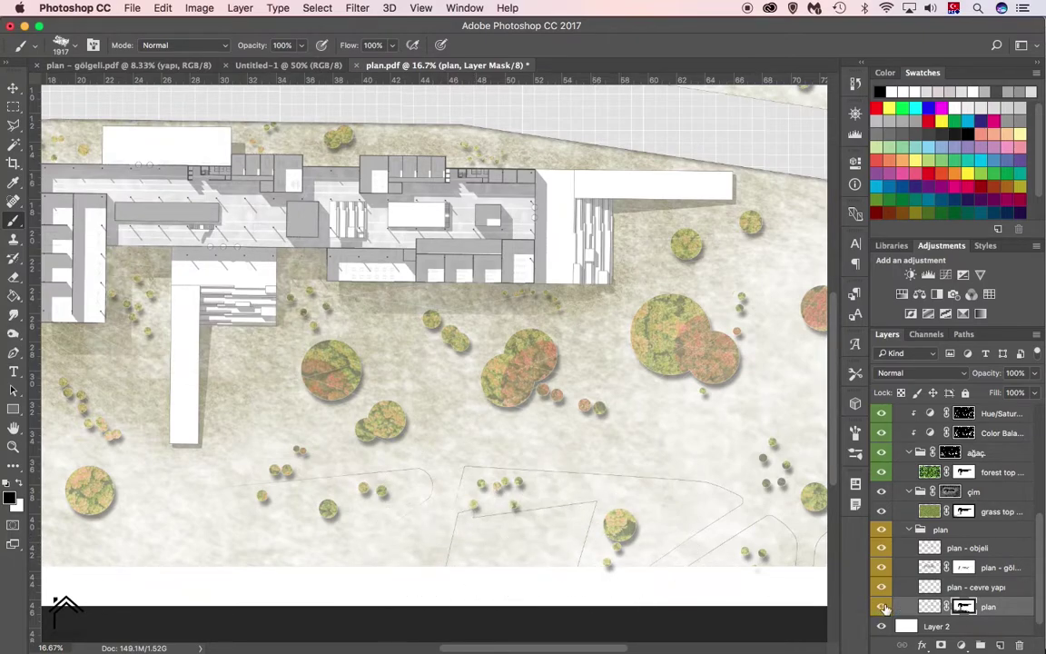
- Paint cloudy strokes on the plan - cevre yapı and plan masks to blend the right edge
scroll(536, 527, right, 3)
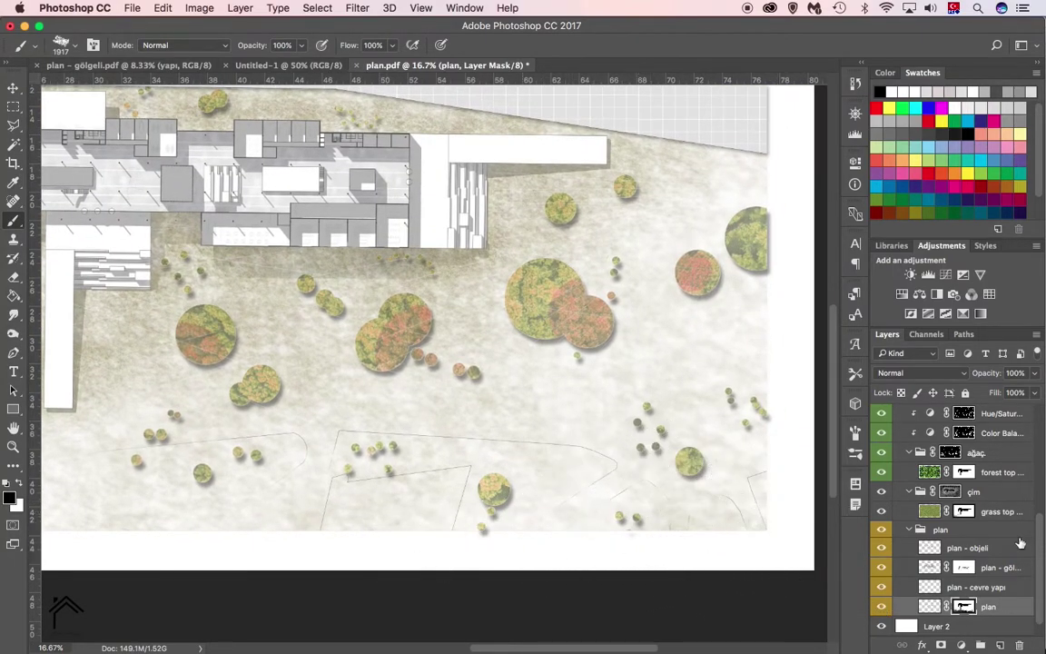
key(alt+bracketright)
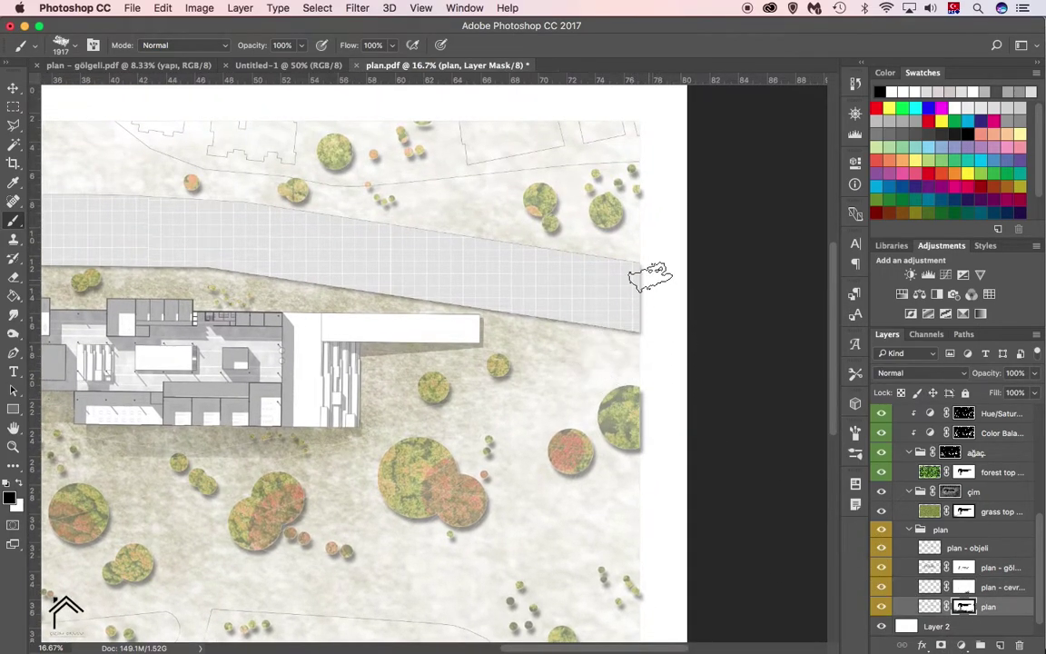
mouse_move(643, 352)
mouse_down()
mouse_move(717, 218)
mouse_move(682, 415)
mouse_up()
scroll(970, 588, down, 5)
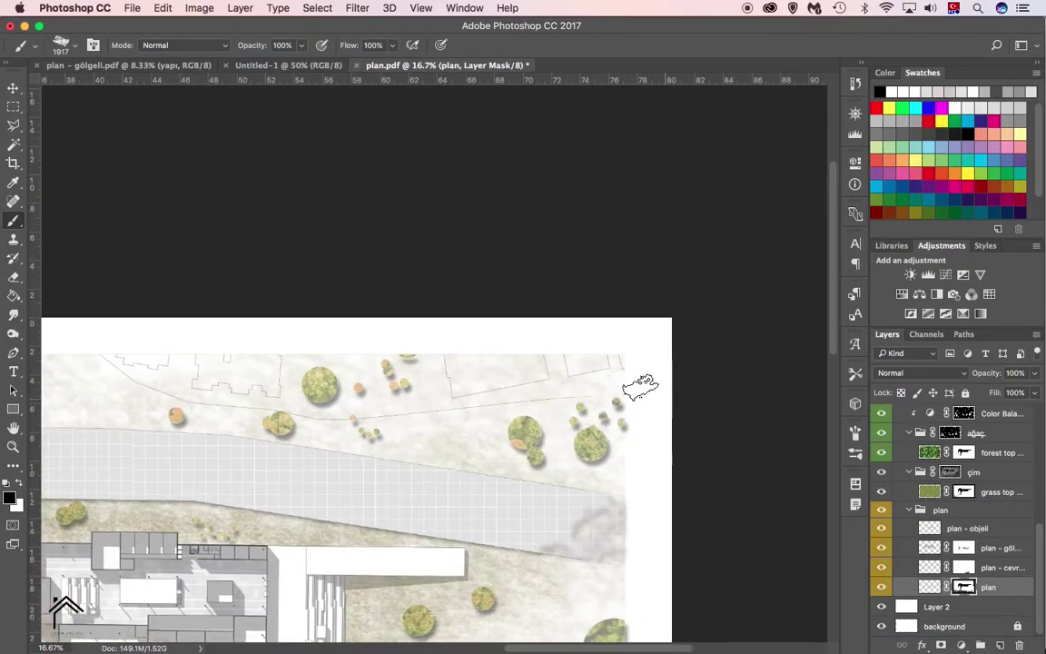
key(alt+bracketright)
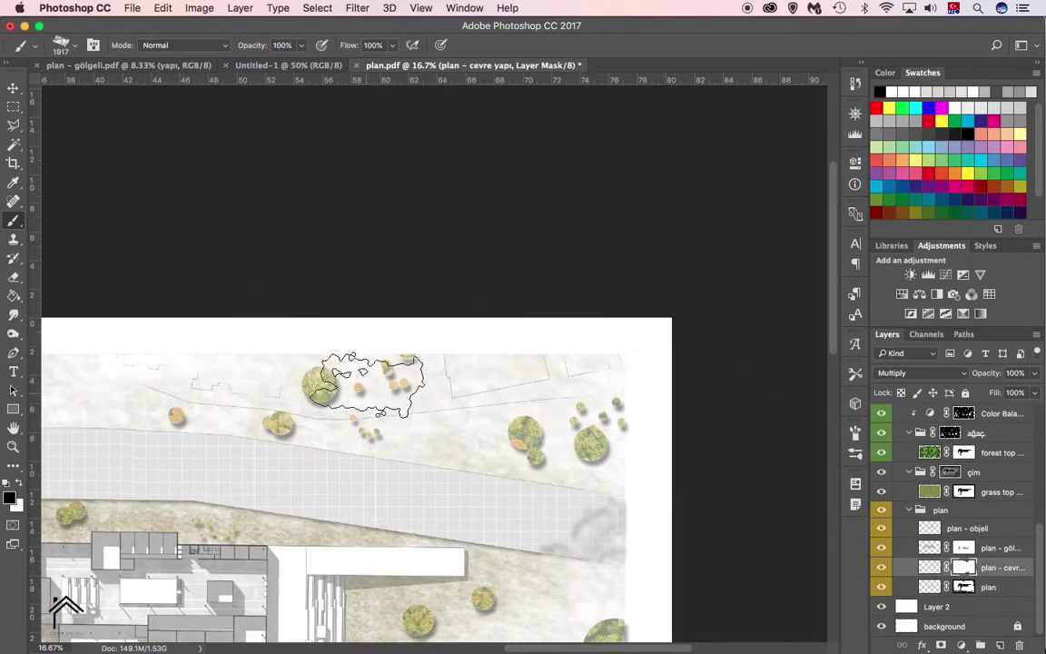
drag(369, 360, 429, 358)
key(alt+bracketleft)
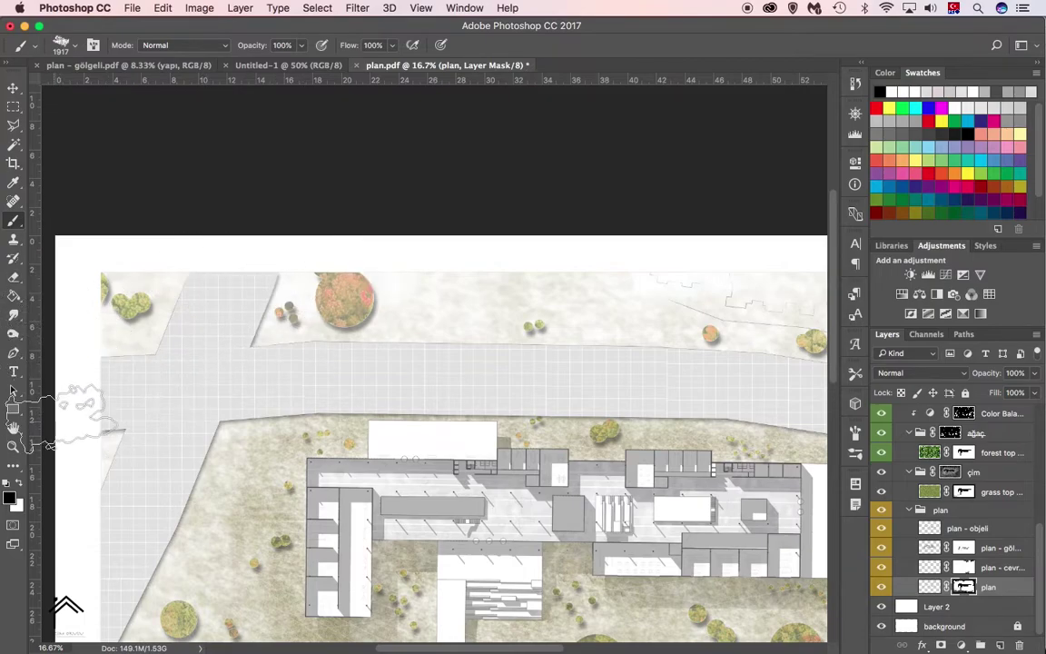
scroll(263, 367, down, 5)
scroll(1006, 516, up, 5)
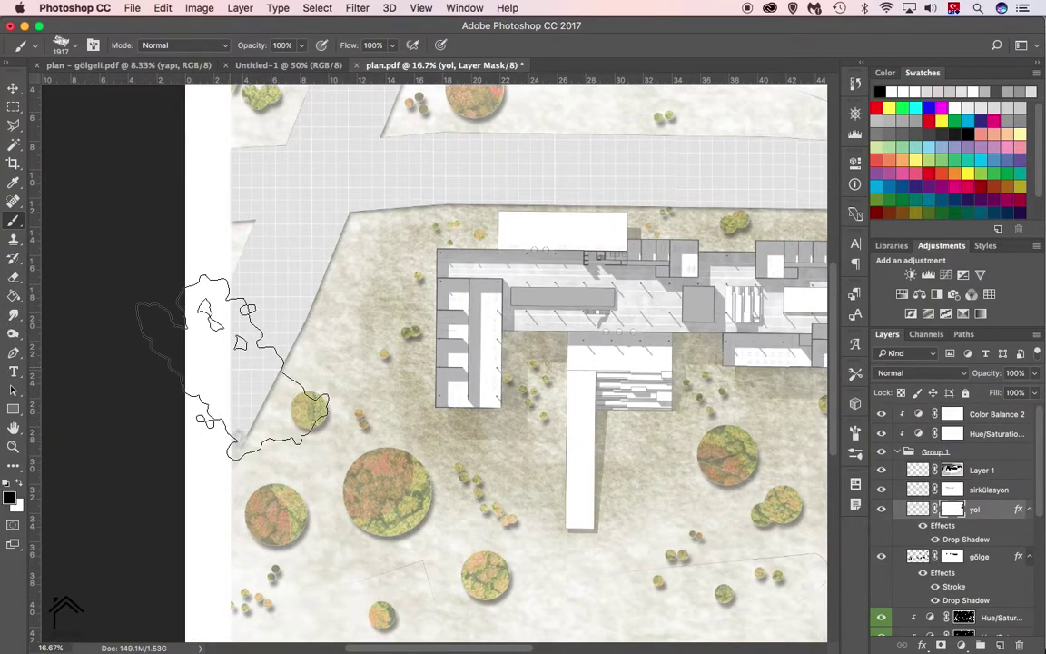
scroll(319, 390, up, 5)
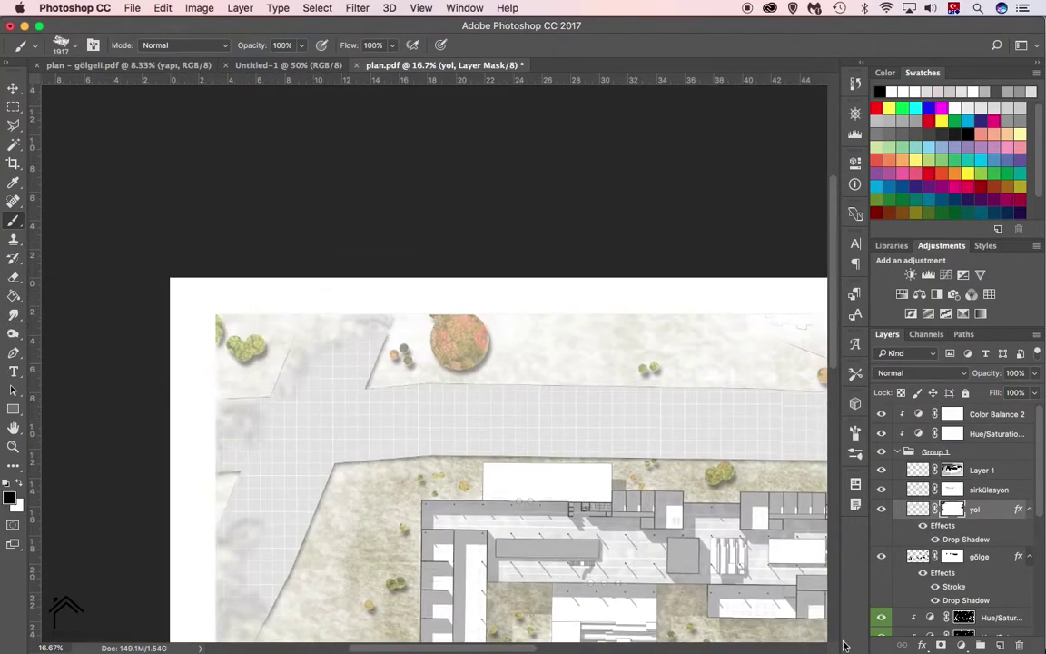
scroll(970, 561, down, 3)
- Paint the çim group's mask with a 1296 px cloud brush around the site edges
click(949, 564)
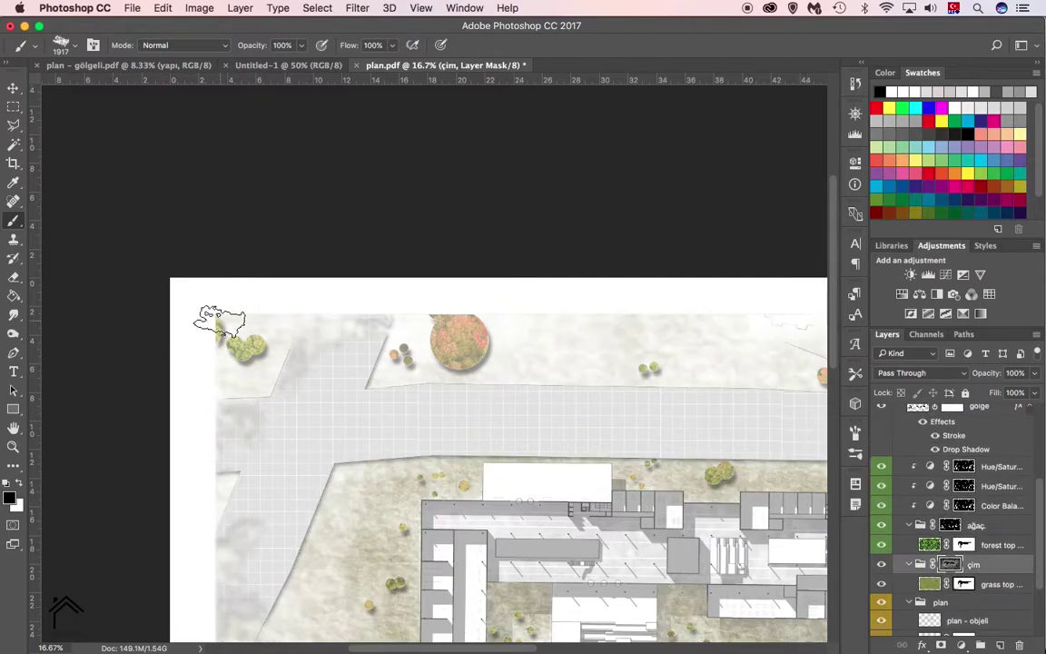
key(bracketleft)
key(bracketleft)
key(bracketleft)
scroll(322, 390, right, 5)
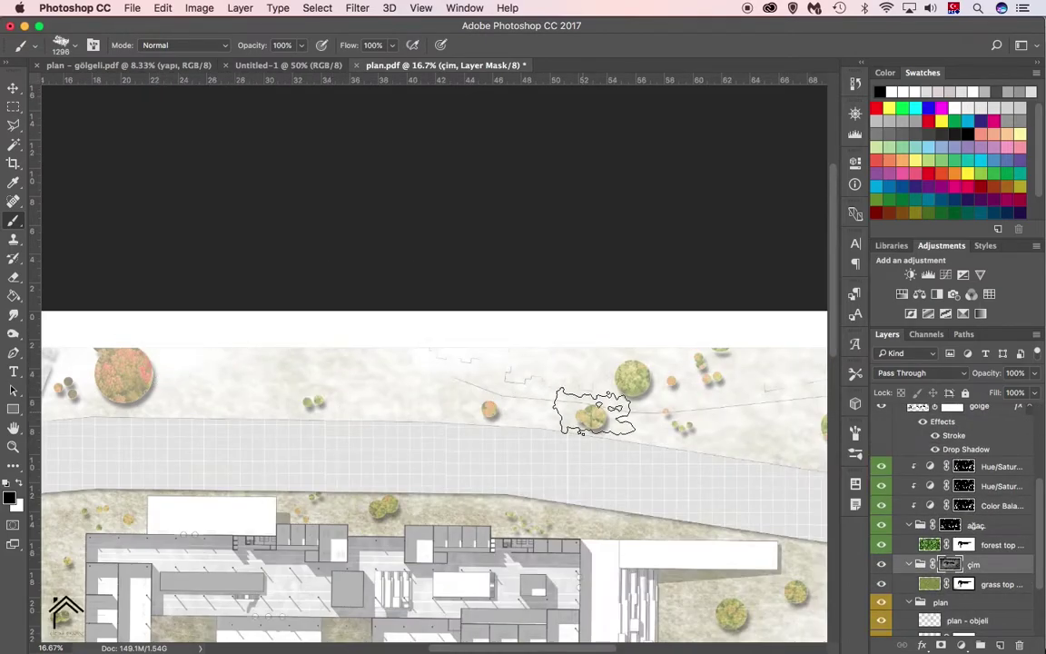
scroll(595, 413, right, 4)
scroll(752, 376, down, 10)
scroll(752, 376, right, 3)
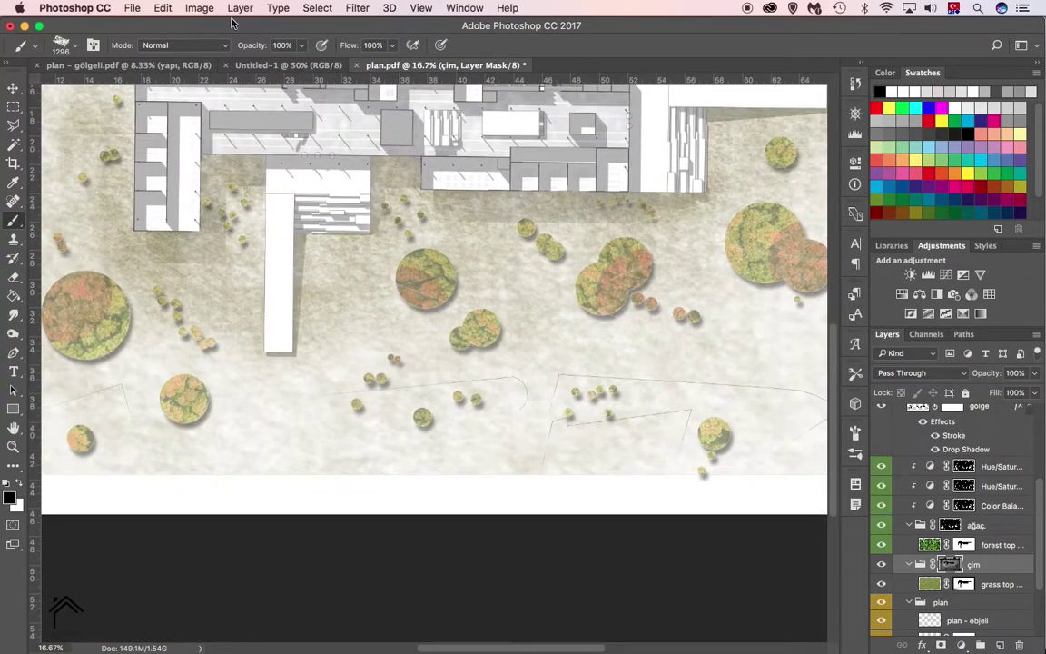
key(z)
click(368, 418)
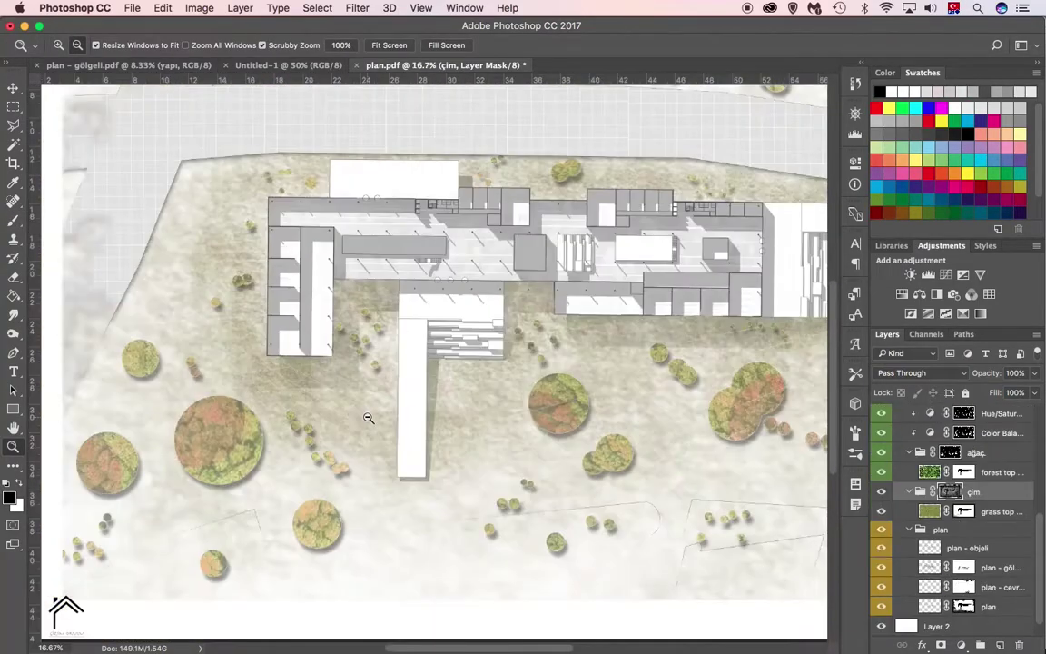
- Fill the building footprints white on the plan layer's mask
alt+click(964, 607)
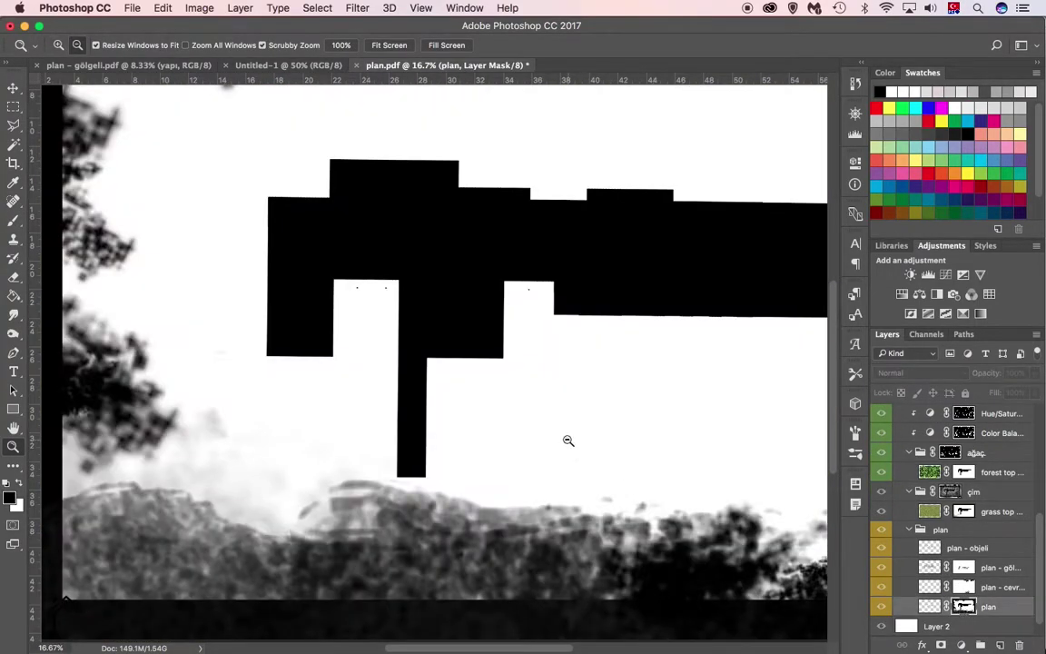
key(g)
click(461, 259)
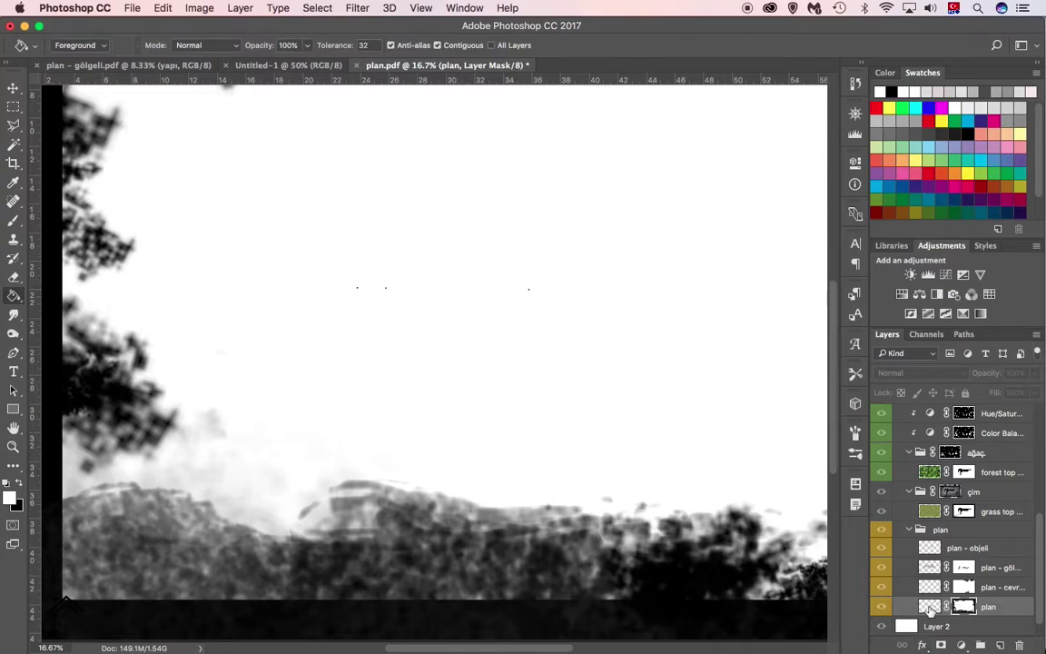
click(929, 606)
- Duplicate the plan layer with its mask as a plan copy, viewing at 25% zoom
key(z)
key(ctrl+plus)
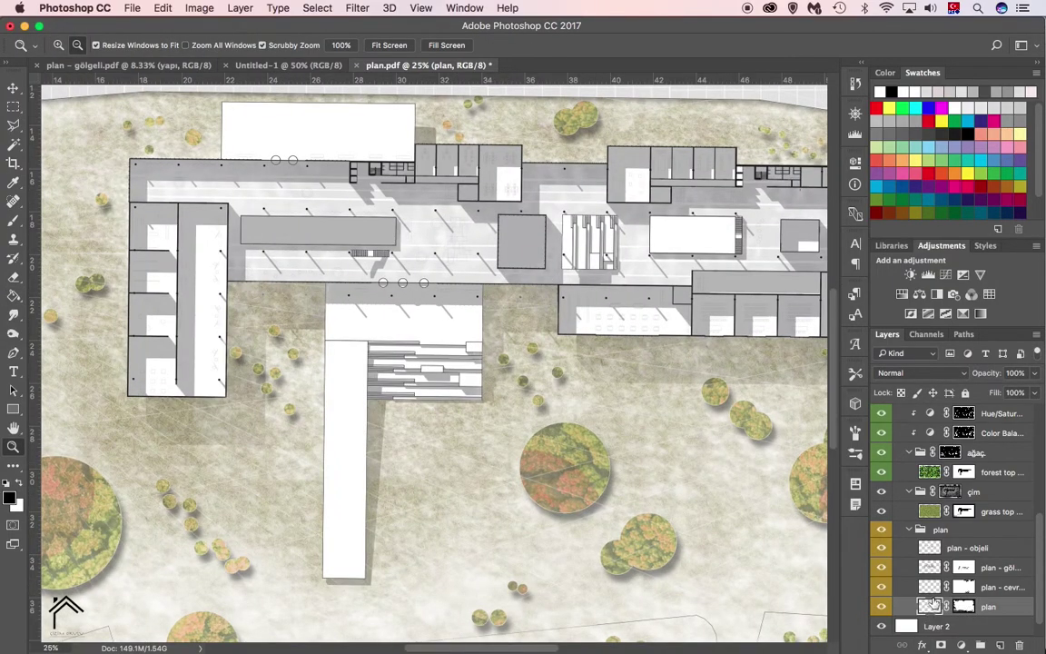
key(ctrl+j)
alt+click(543, 394)
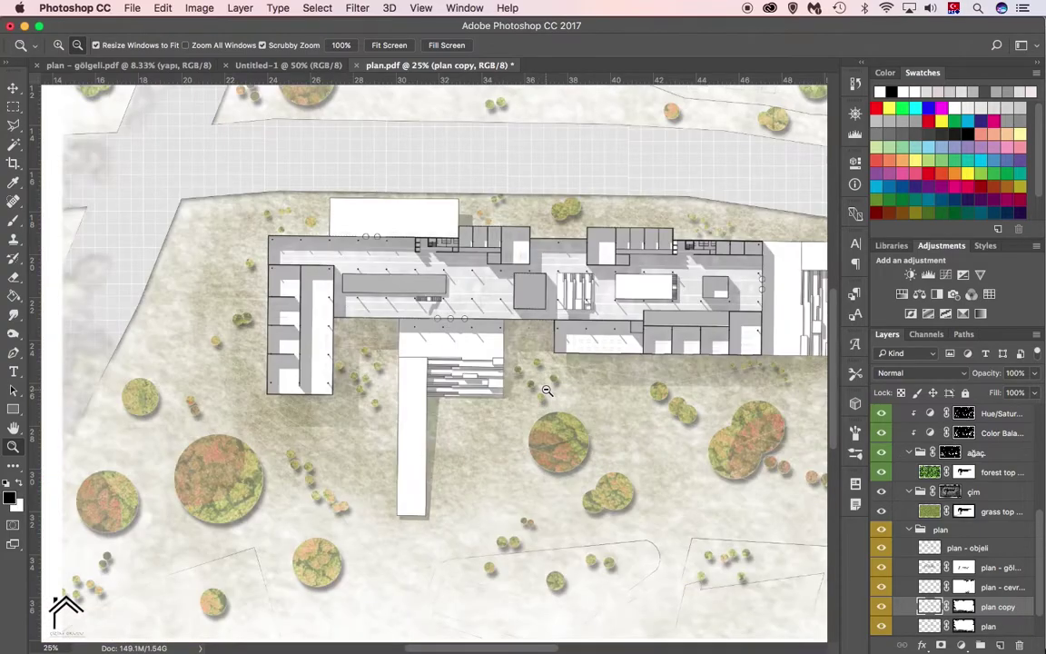
key(ctrl+plus)
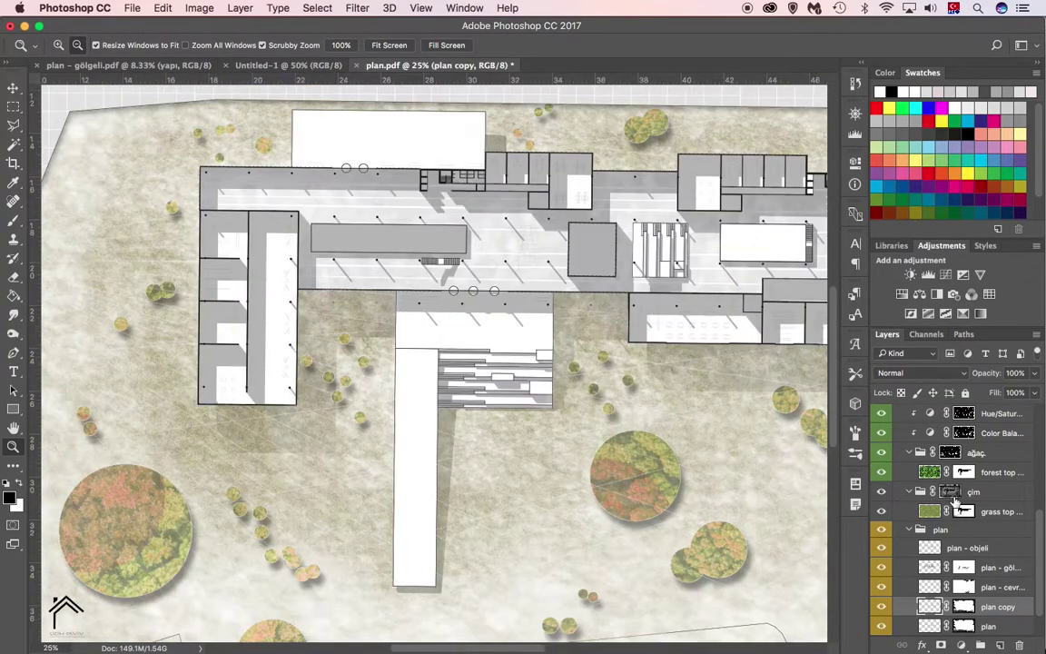
click(949, 491)
- Prepare a large brush of about 633 px at 9–15% opacity on the çim group mask
key(b)
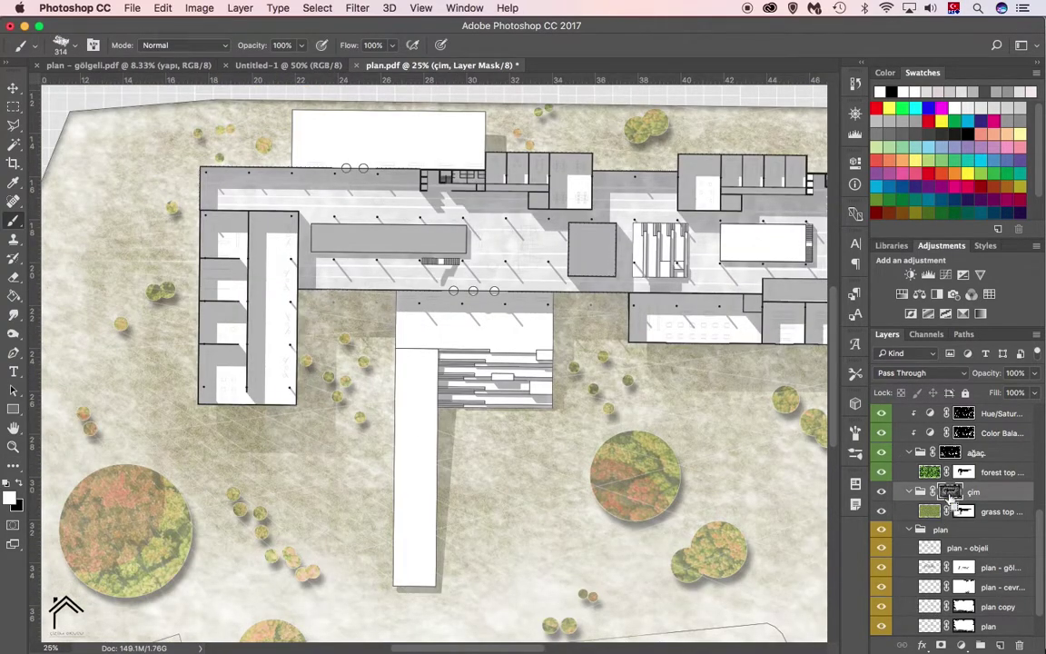
ctrl+click(948, 492)
ctrl+space+click(331, 451)
key(1)
key(5)
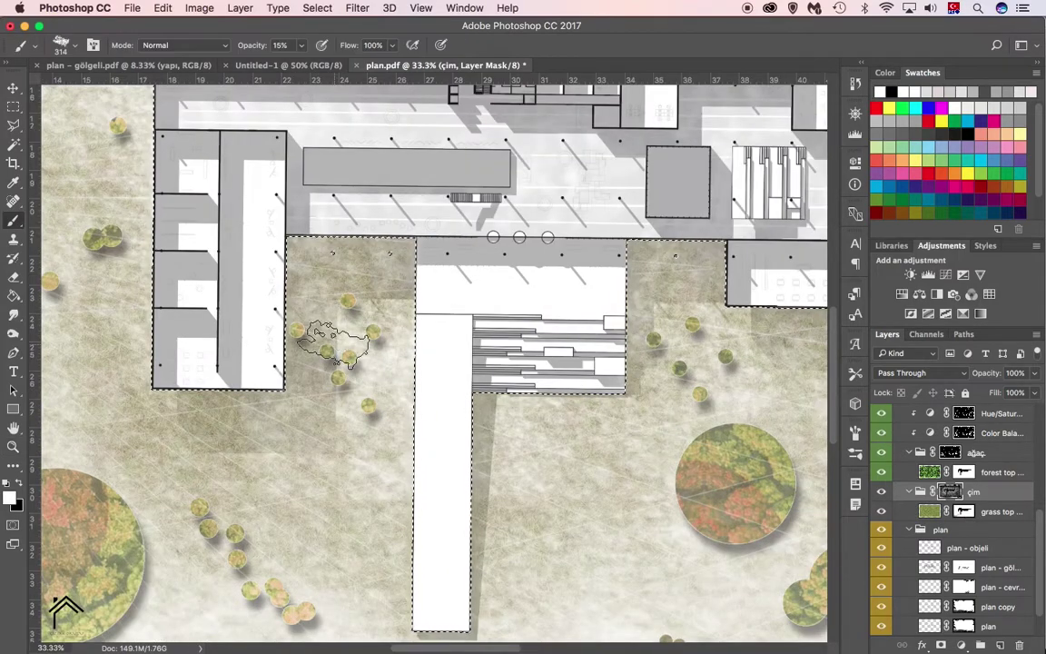
right_click(315, 420)
key(Return)
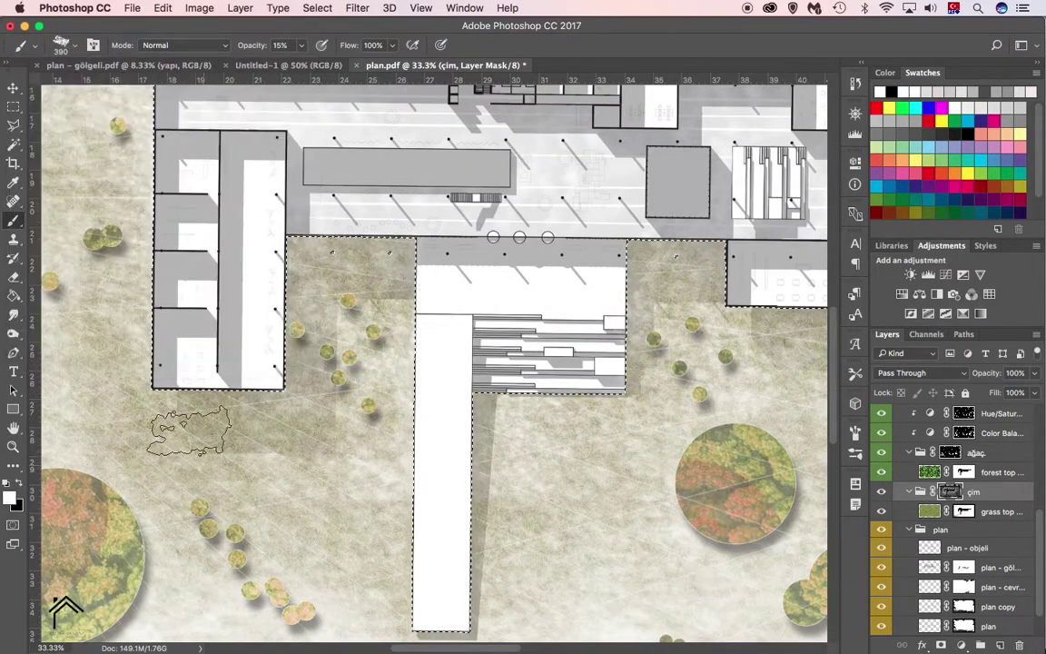
key(9)
drag(514, 420, 636, 350)
click(61, 45)
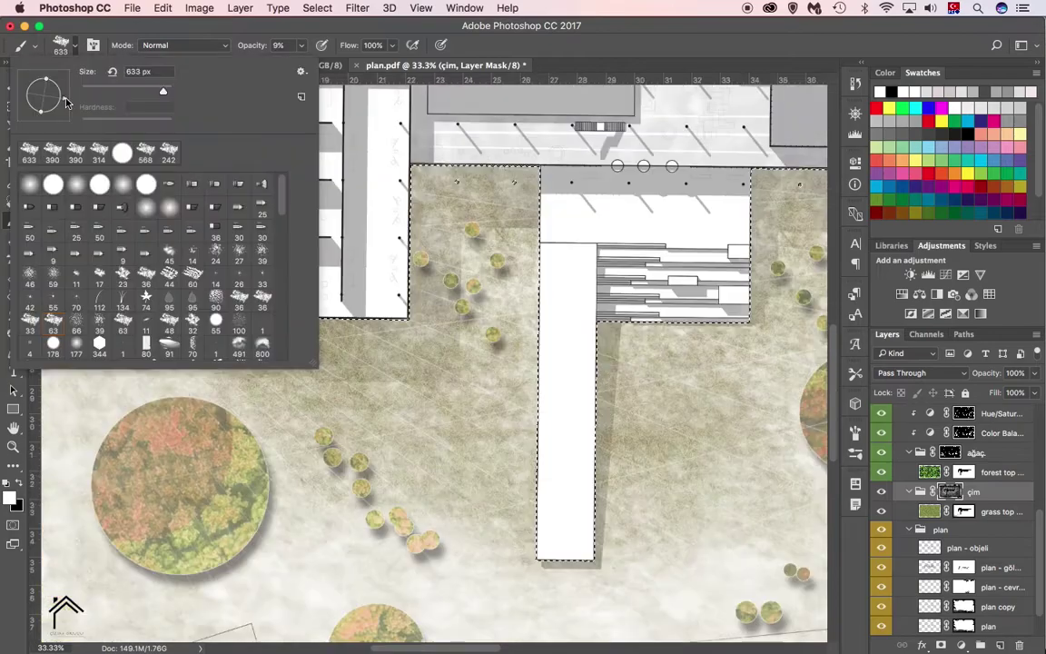
key(Return)
- Haze the grass in the middle area and below the trees at 13% opacity
drag(770, 425, 421, 432)
key(1)
key(3)
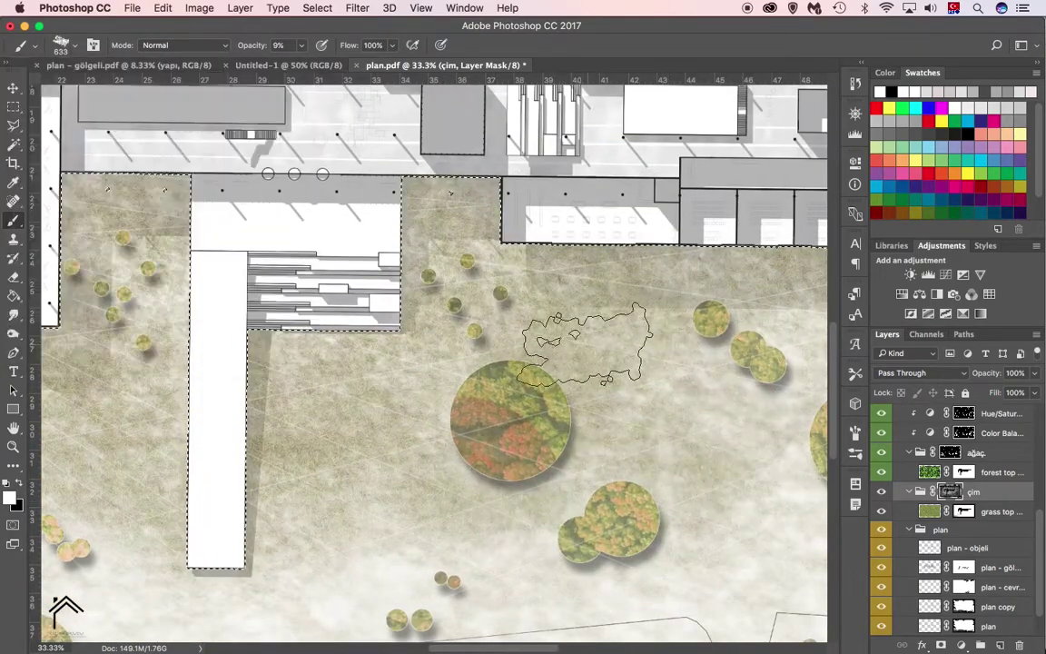
mouse_move(712, 479)
mouse_down()
mouse_move(532, 303)
mouse_move(752, 207)
mouse_up()
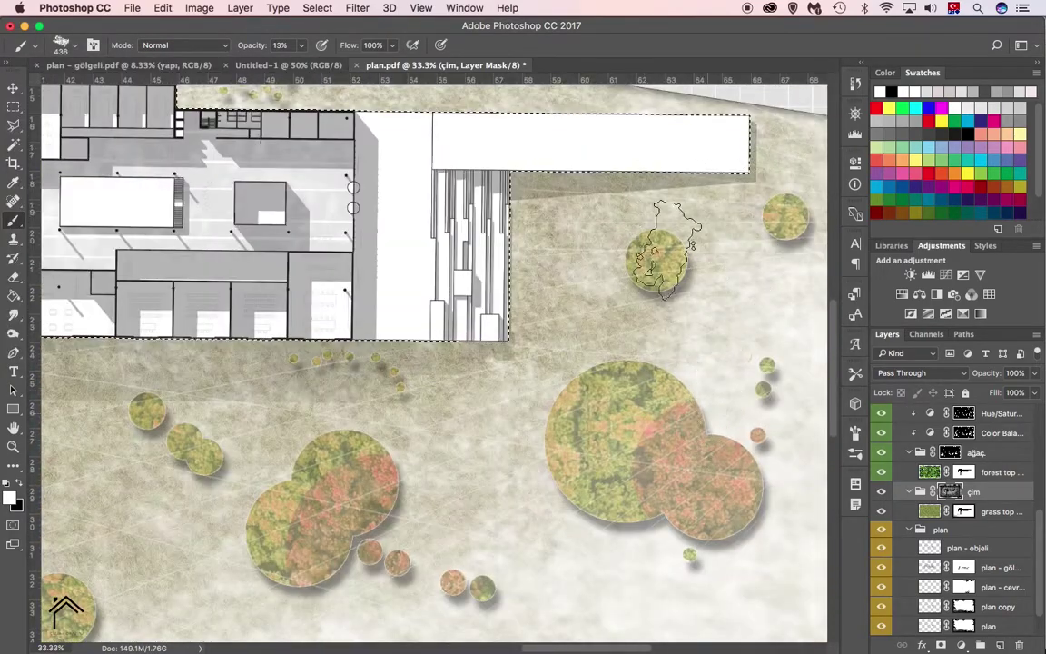
drag(678, 222, 548, 427)
click(77, 47)
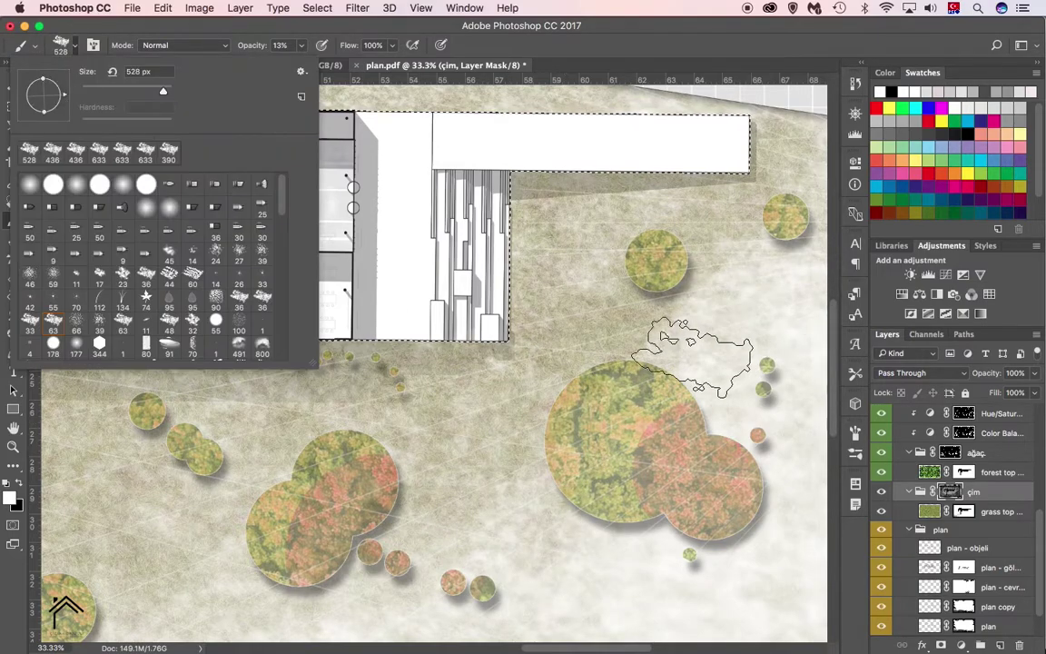
key(Return)
mouse_move(500, 210)
mouse_down()
mouse_move(355, 256)
mouse_move(507, 50)
mouse_up()
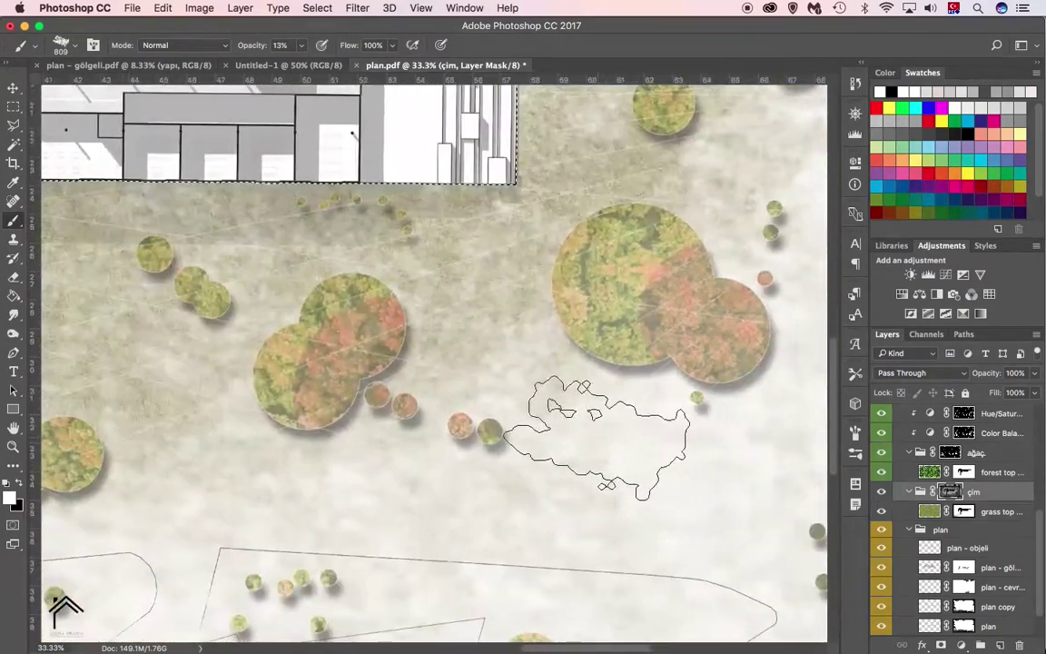
- Fade the southern grass near the sheet bottom with a 1080 px brush at 3–13% opacity
key(0)
key(3)
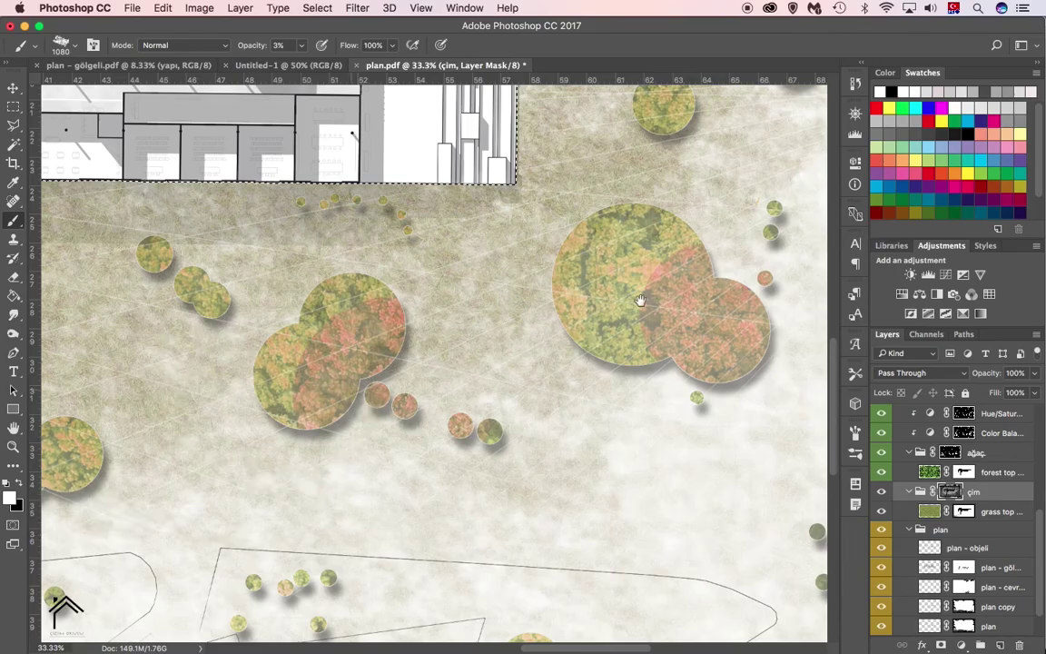
drag(227, 381, 668, 254)
key(0)
key(6)
key(1)
key(3)
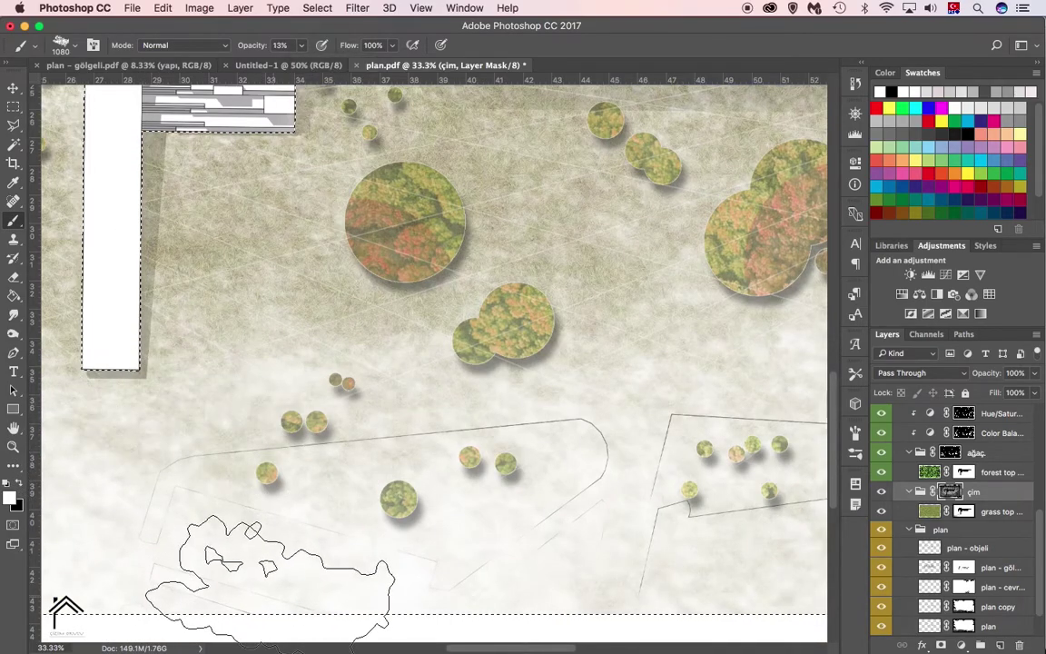
drag(36, 445, 476, 465)
- Haze the grass west of the buildings with a brush of roughly 443 px
drag(192, 243, 390, 299)
drag(416, 264, 434, 385)
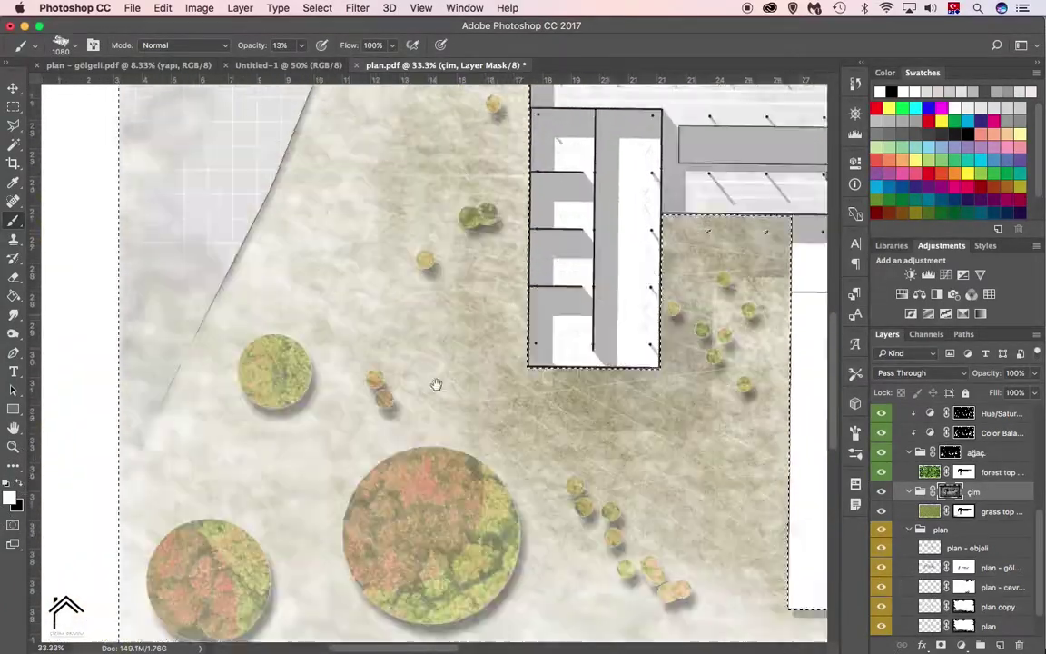
drag(434, 544, 339, 401)
drag(374, 269, 298, 286)
right_click(234, 300)
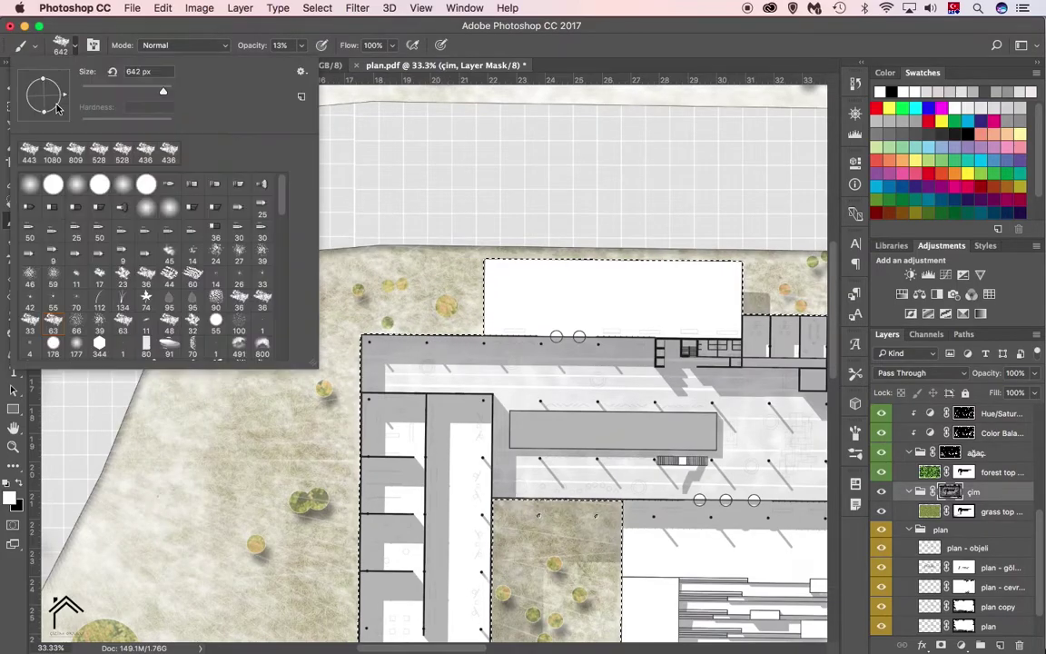
key(Escape)
drag(151, 491, 181, 490)
scroll(536, 286, right, 10)
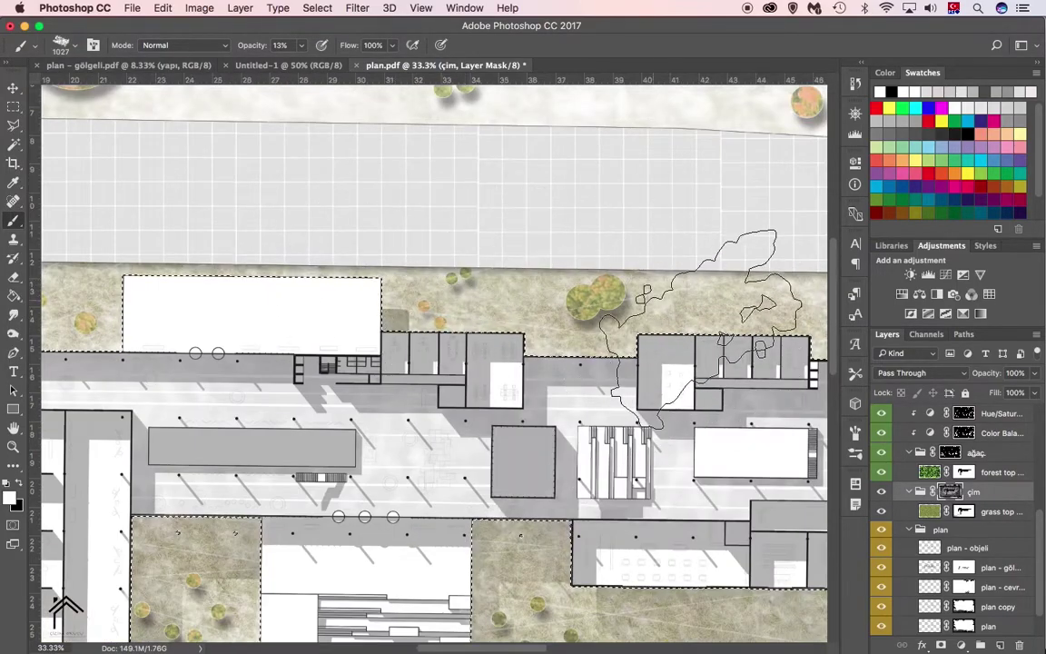
scroll(676, 305, right, 10)
key(v)
scroll(951, 424, up, 5)
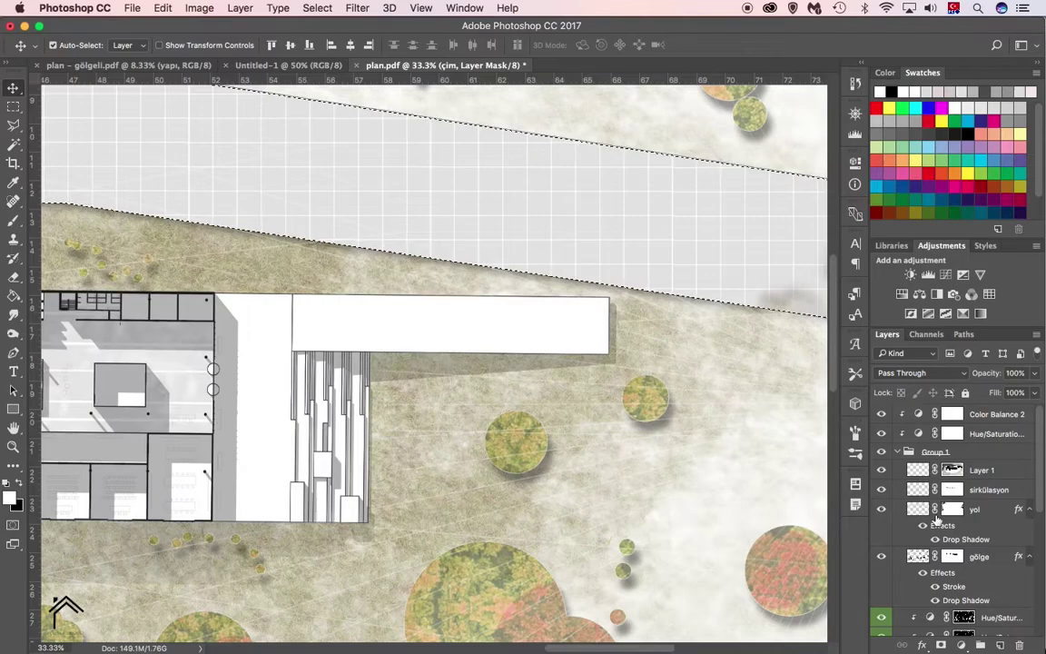
- Zoom out to view the whole site plan before fading the trees
click(981, 470)
key(g)
scroll(364, 200, up, 2)
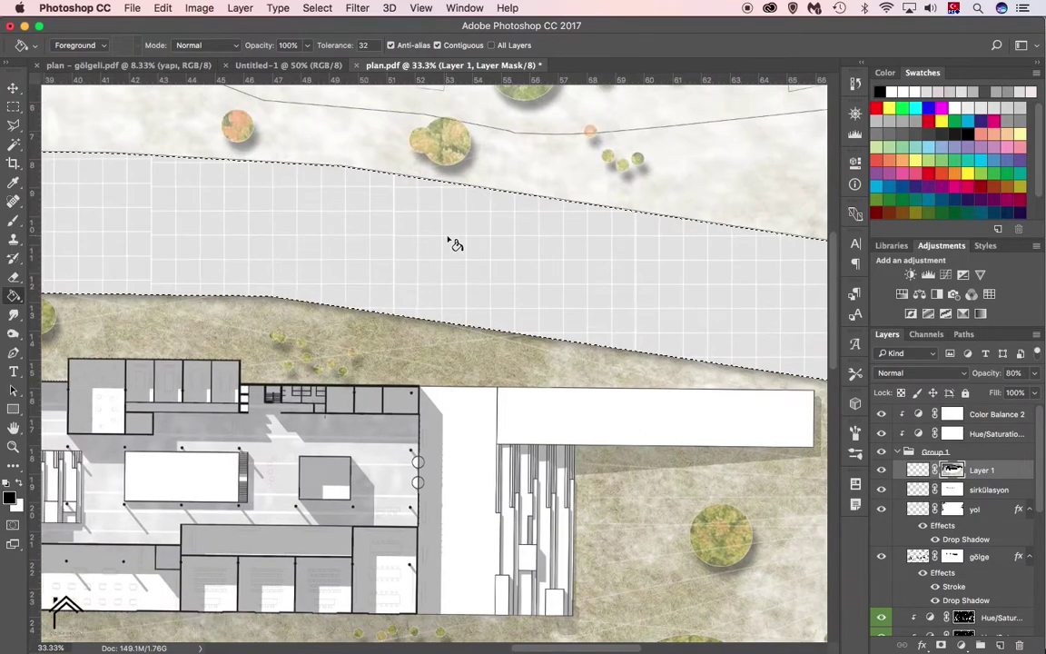
key(b)
scroll(354, 226, up, 1)
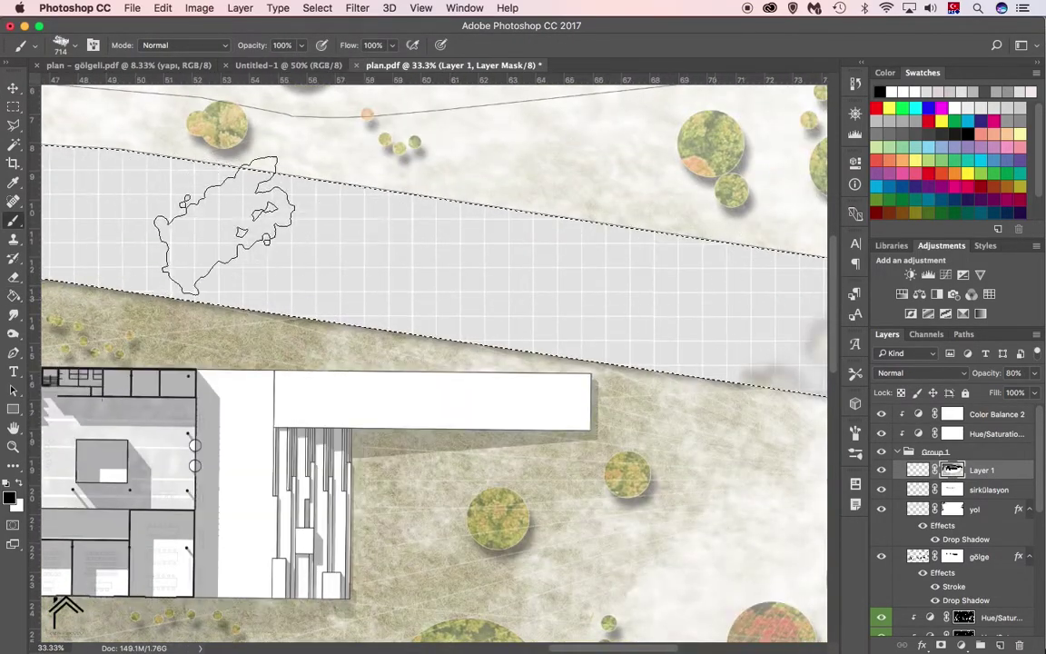
scroll(429, 241, left, 10)
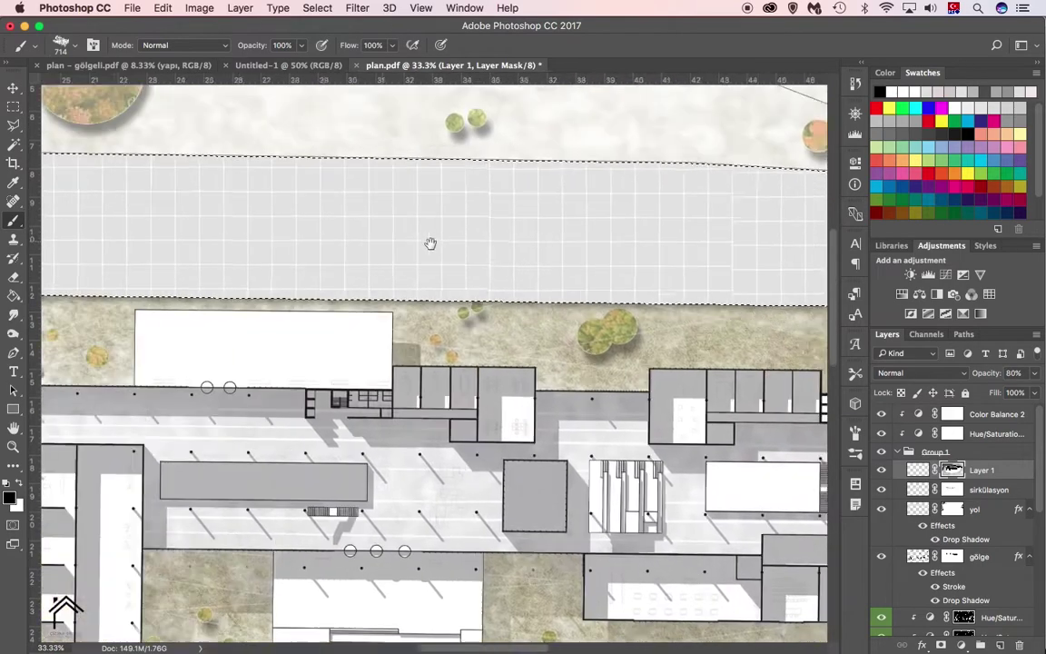
scroll(677, 187, up, 2)
scroll(272, 272, right, 3)
scroll(246, 164, left, 5)
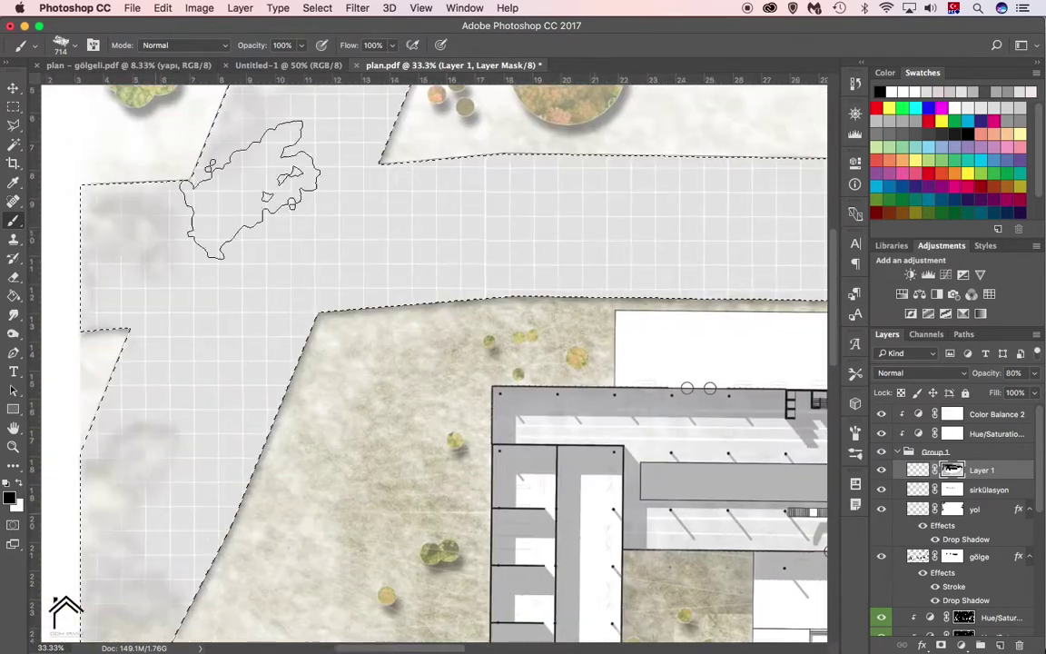
scroll(343, 421, up, 5)
key(z)
alt+click(388, 343)
alt+click(587, 351)
click(472, 363)
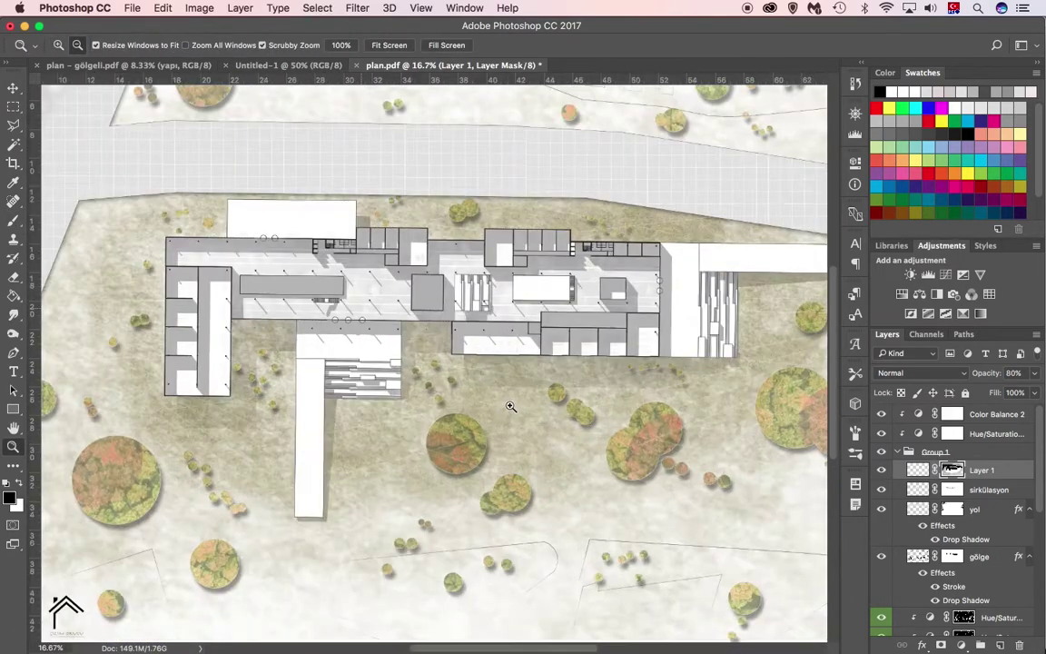
scroll(953, 509, down, 5)
- Set the brush to about 1104 px and check the çim, Hue/Saturation 2 and gölge layers
click(971, 563)
key(b)
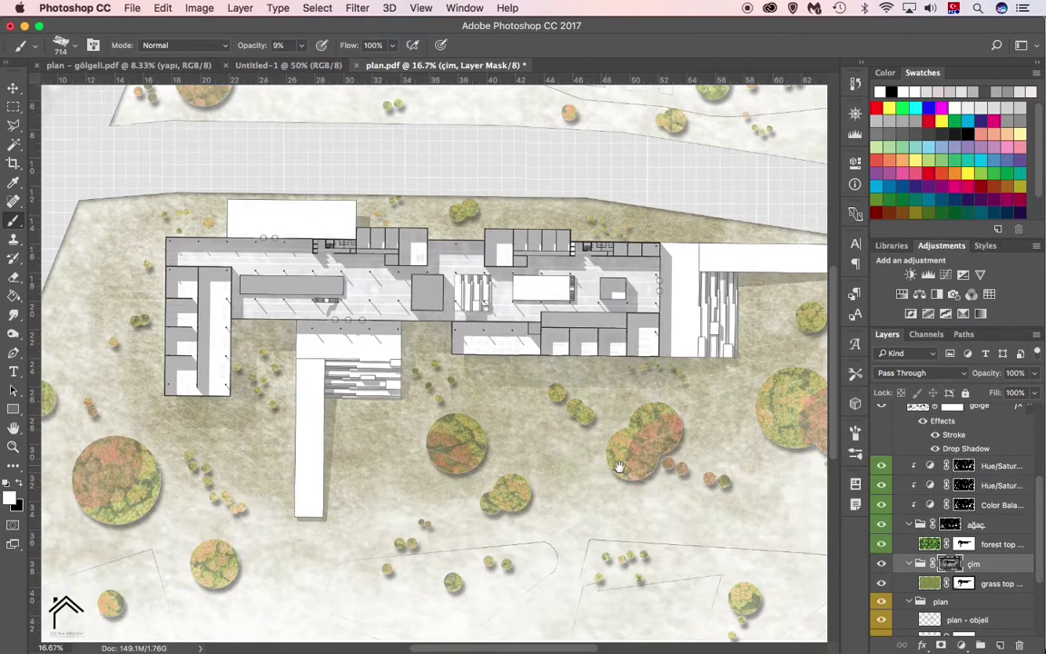
scroll(617, 468, down, 3)
scroll(541, 361, left, 6)
scroll(226, 506, left, 3)
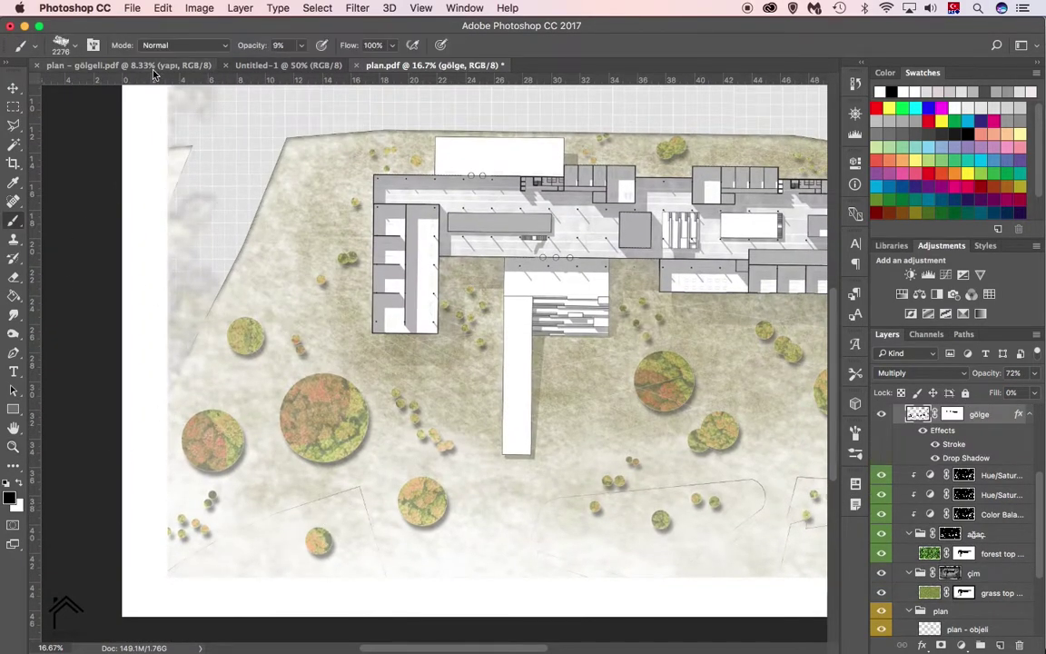
click(63, 45)
click(79, 46)
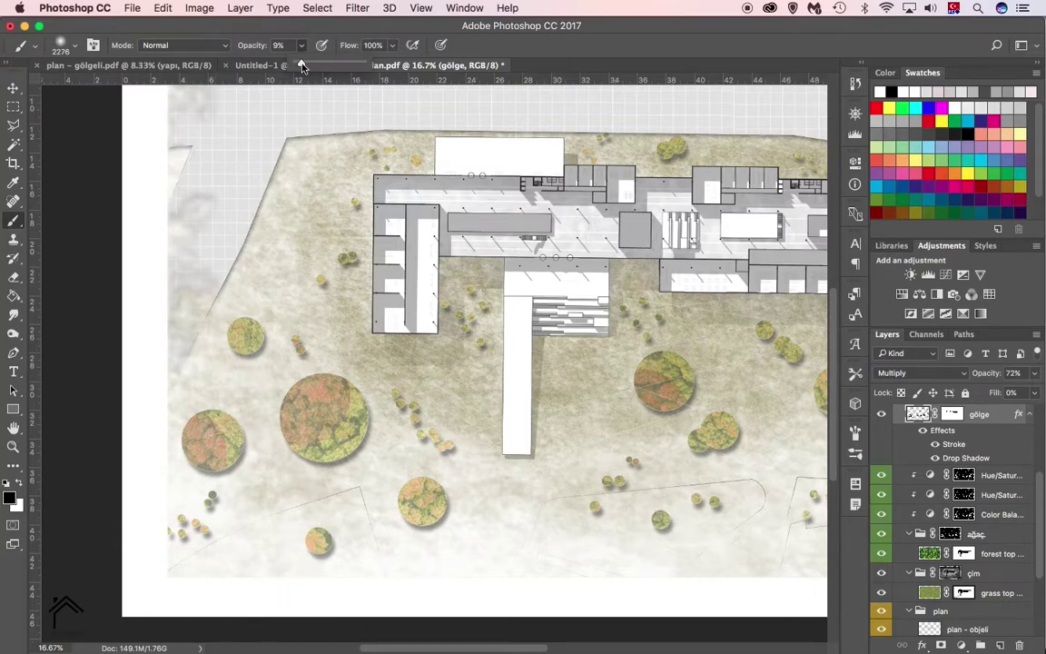
drag(309, 397, 229, 377)
click(964, 475)
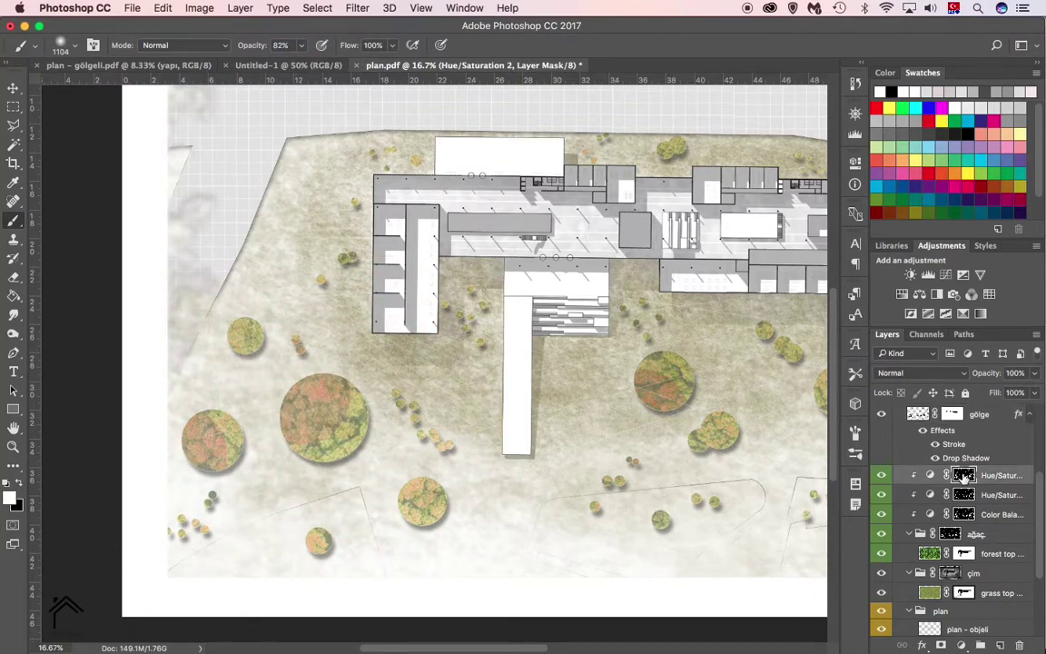
click(921, 417)
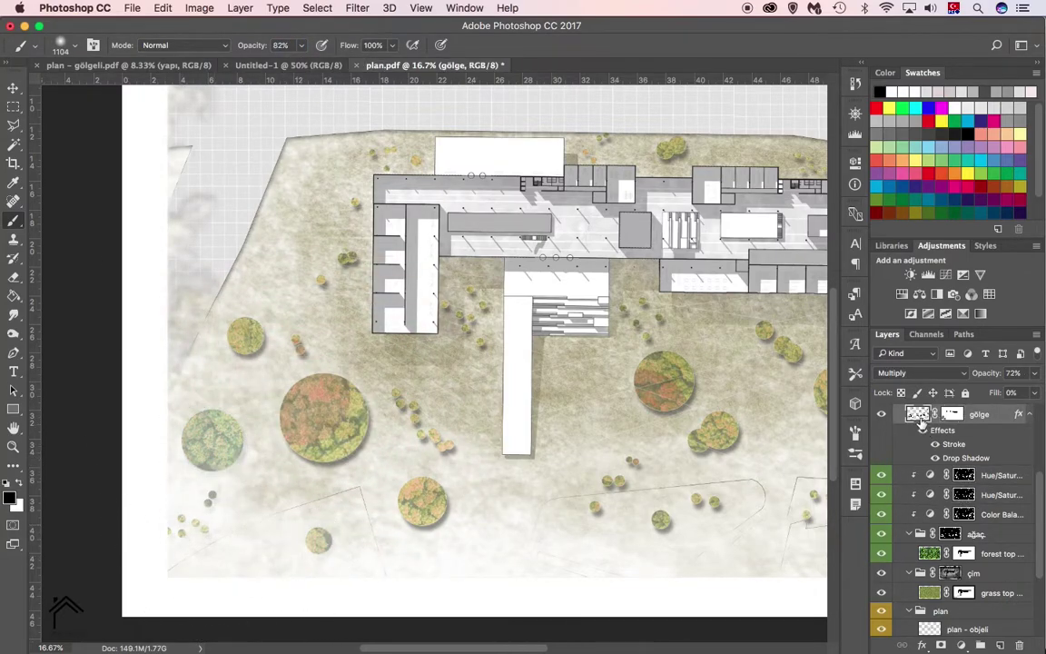
- Select the lower-left area and fade its trees and shrubs on the ağaç group mask
click(342, 579)
double_click(142, 581)
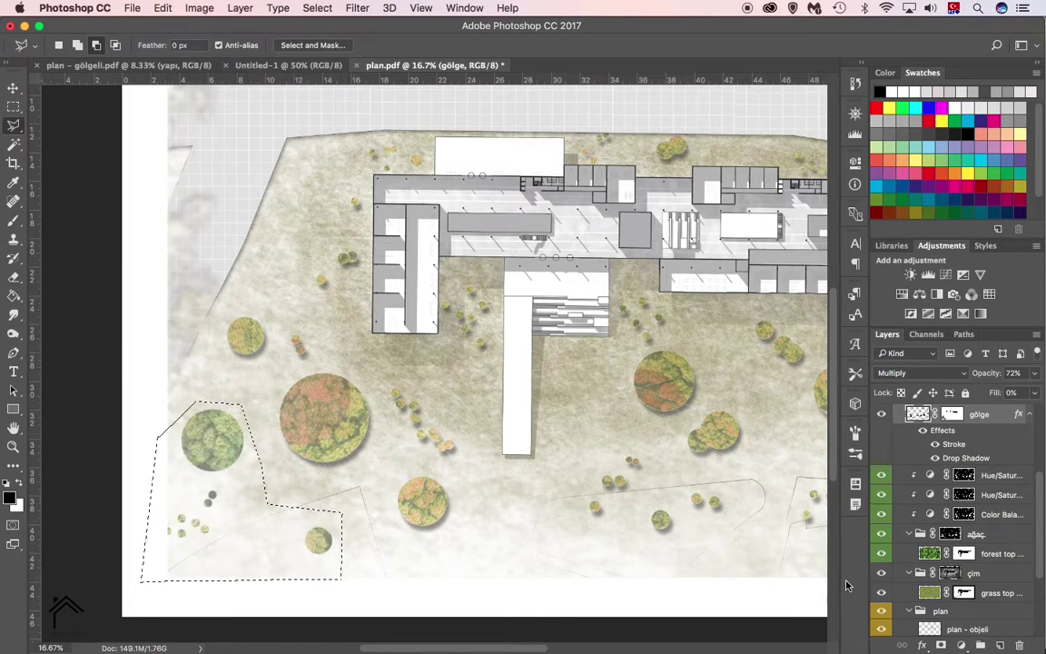
click(949, 534)
key(b)
key(ctrl+d)
drag(212, 439, 195, 522)
- Soften the lower-left tree cover on the forest top copy 2 mask at 73% opacity
scroll(516, 311, down, 5)
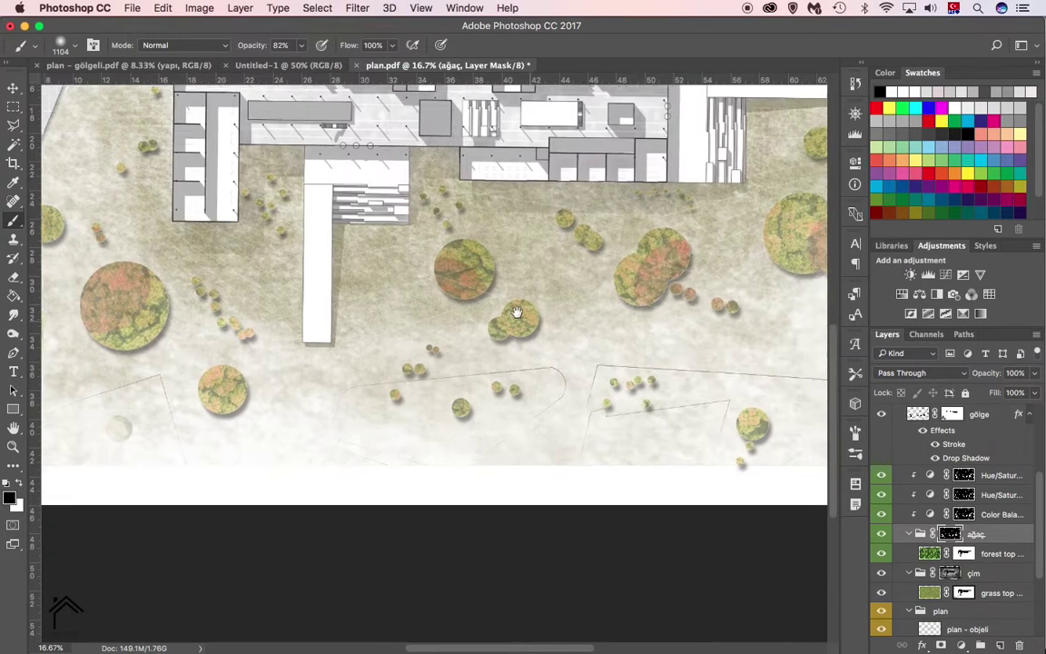
super+click(338, 303)
key(7)
key(3)
mouse_move(337, 145)
mouse_down()
mouse_move(337, 266)
mouse_move(250, 227)
mouse_up()
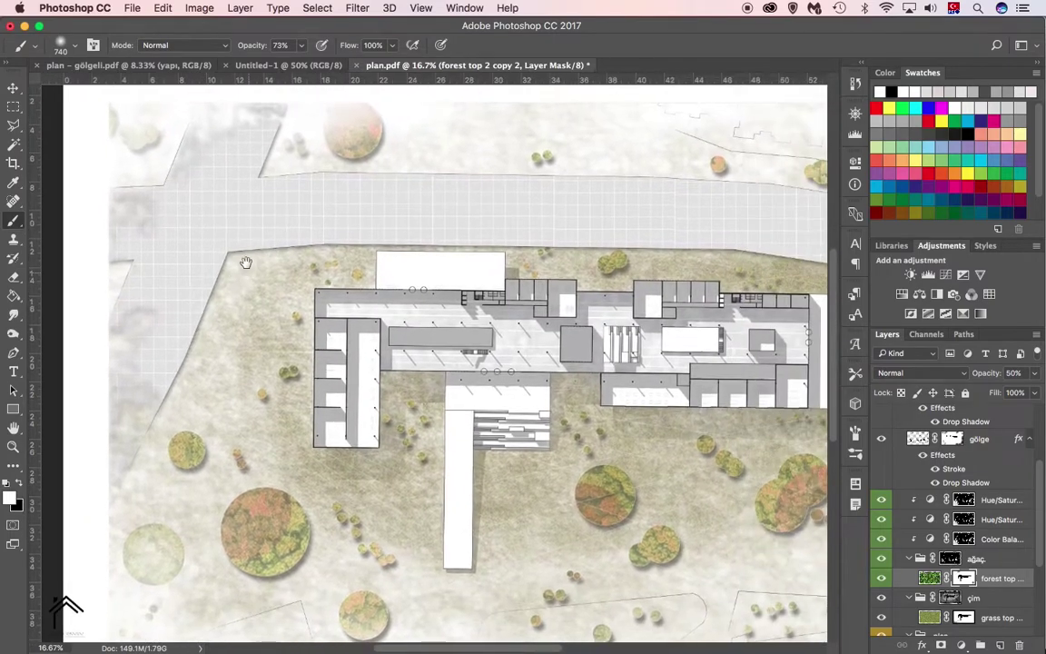
alt+click(546, 353)
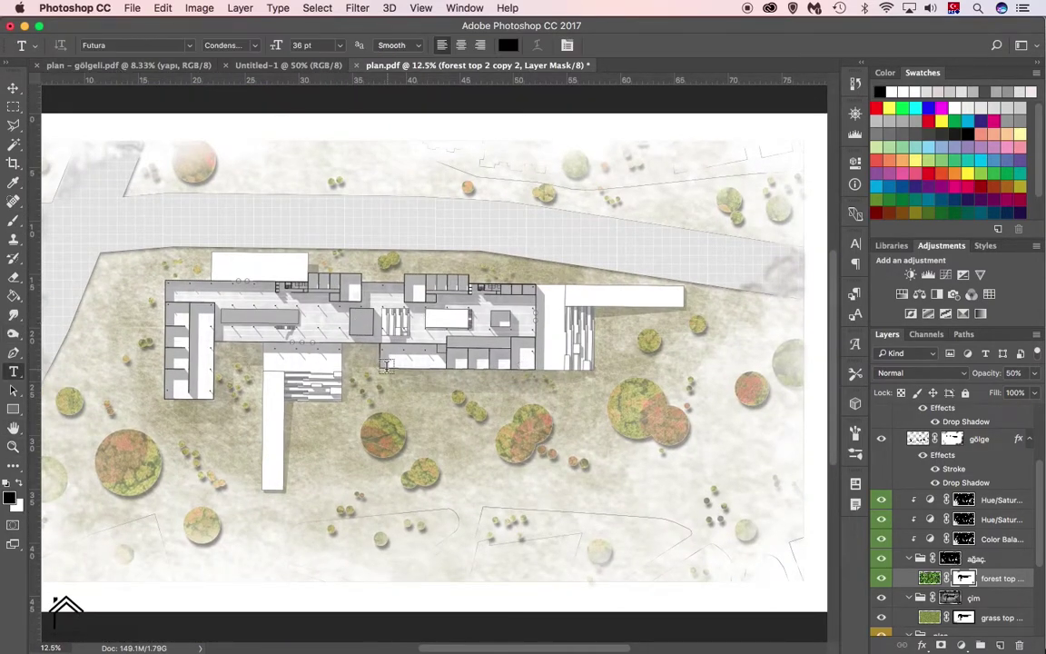
- Add the YÖNETİM room label and place it in a new group named YAZILAR
click(413, 309)
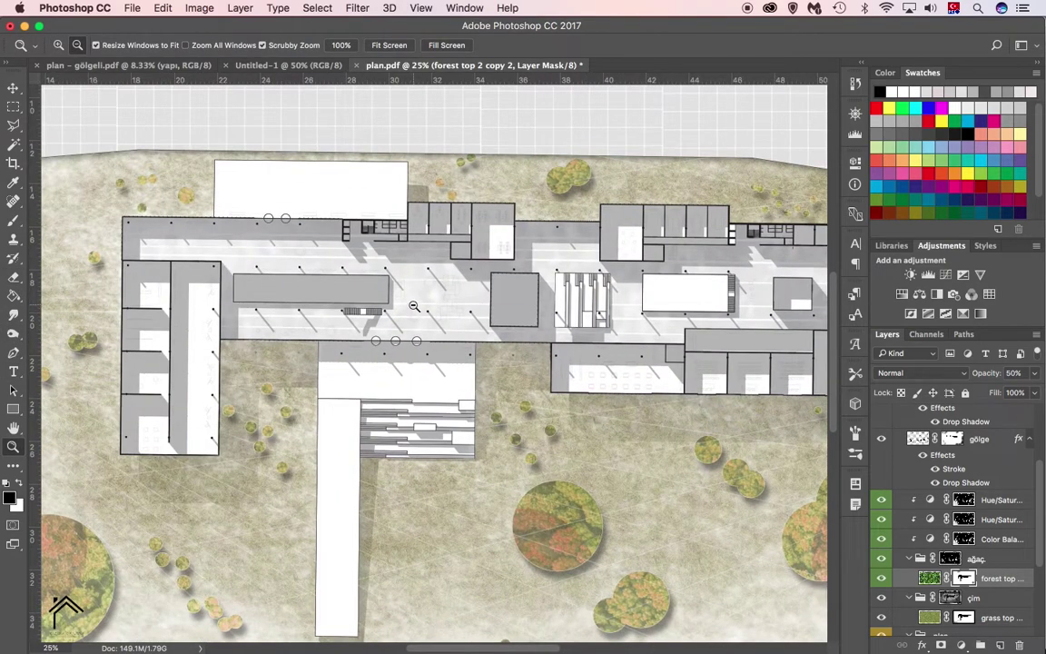
key(t)
scroll(430, 230, up, 1)
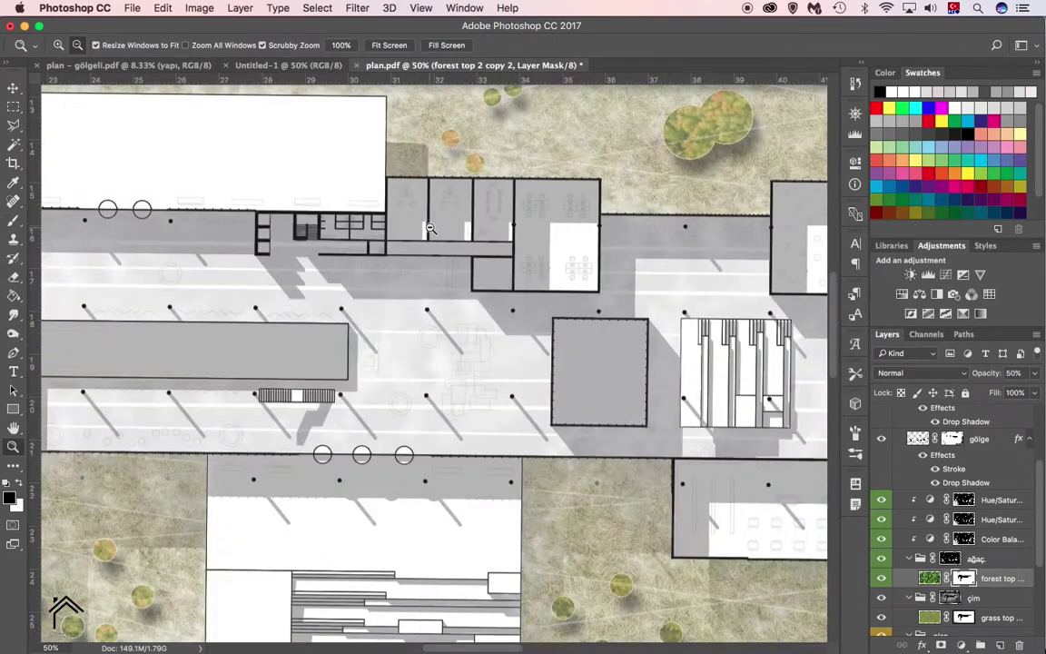
click(427, 226)
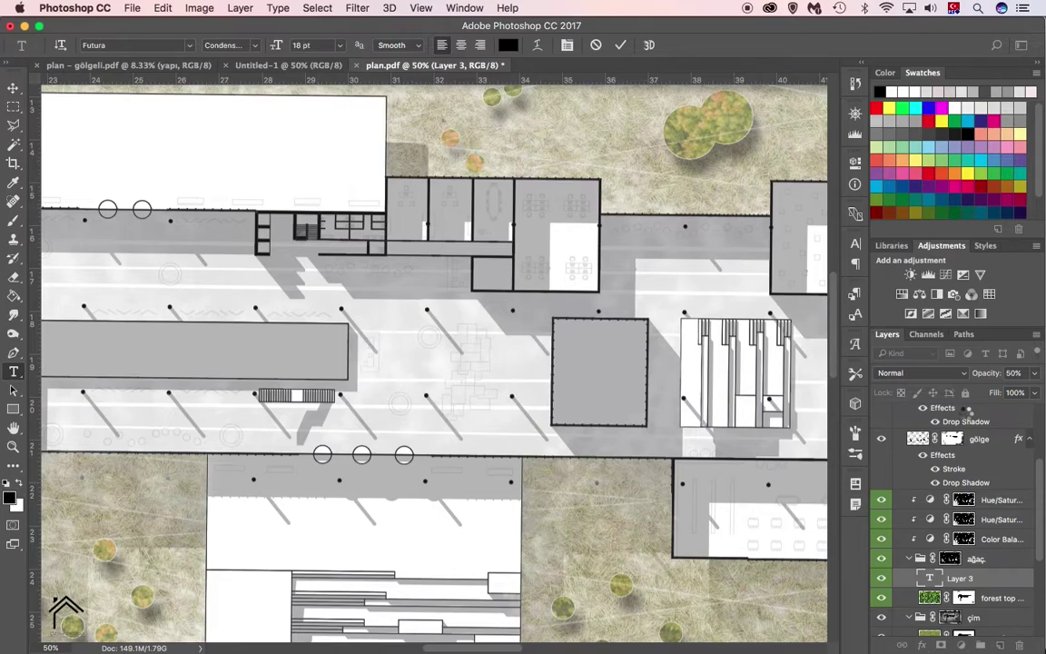
text(YÖNETİM)
key(ctrl+Return)
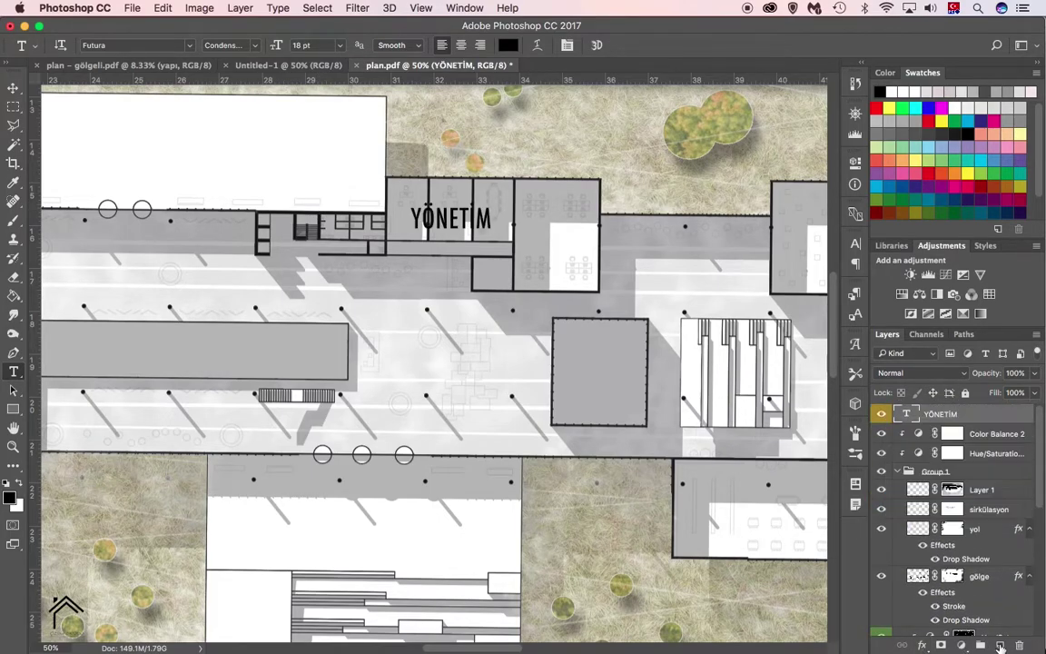
key(ctrl+g)
double_click(936, 412)
text(YAZILAR)
key(Return)
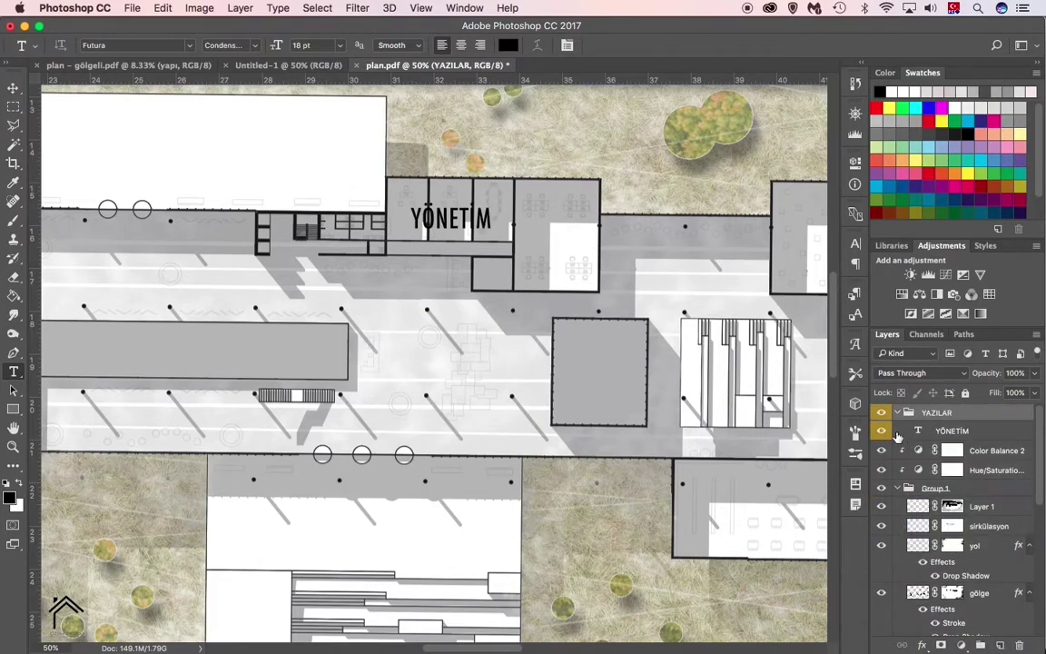
- Copy the label onto another building and retype it as SEMİNER
click(952, 430)
mouse_move(452, 218)
mouse_down()
mouse_move(443, 285)
mouse_move(589, 314)
mouse_up()
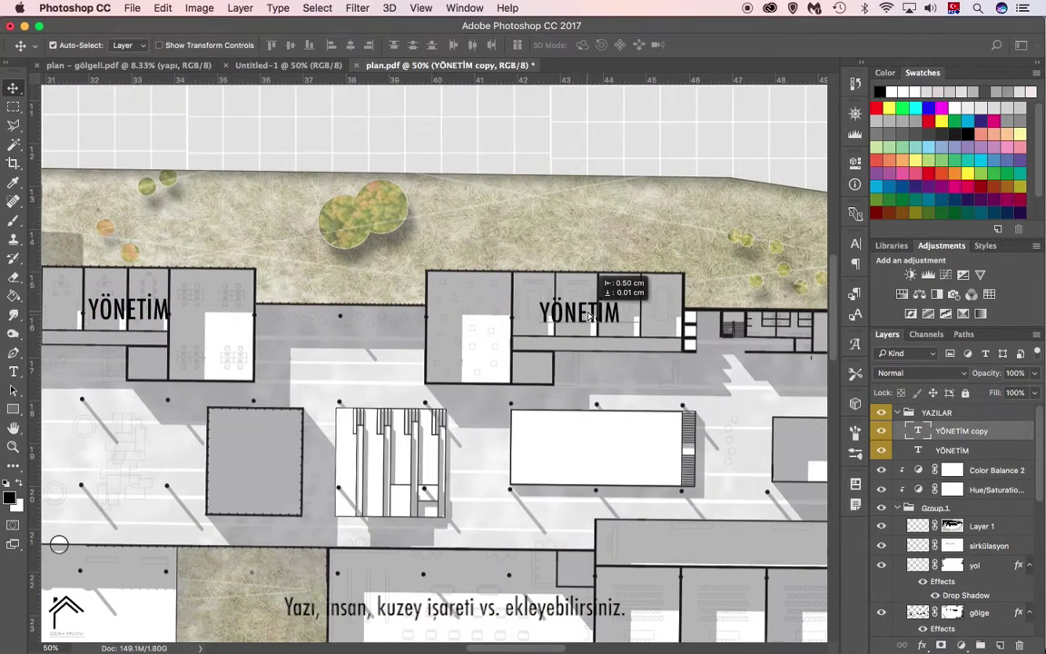
double_click(919, 431)
text(NER)
click(14, 88)
mouse_move(558, 313)
mouse_down()
mouse_move(616, 345)
mouse_move(234, 351)
mouse_up()
- Retype further copied labels as EĞİTİM and SERGİ
double_click(919, 431)
text(EĞİTİM)
click(14, 88)
key(ctrl+minus)
double_click(919, 432)
text(SERGİ)
click(13, 88)
scroll(602, 292, right, 3)
scroll(602, 291, down, 2)
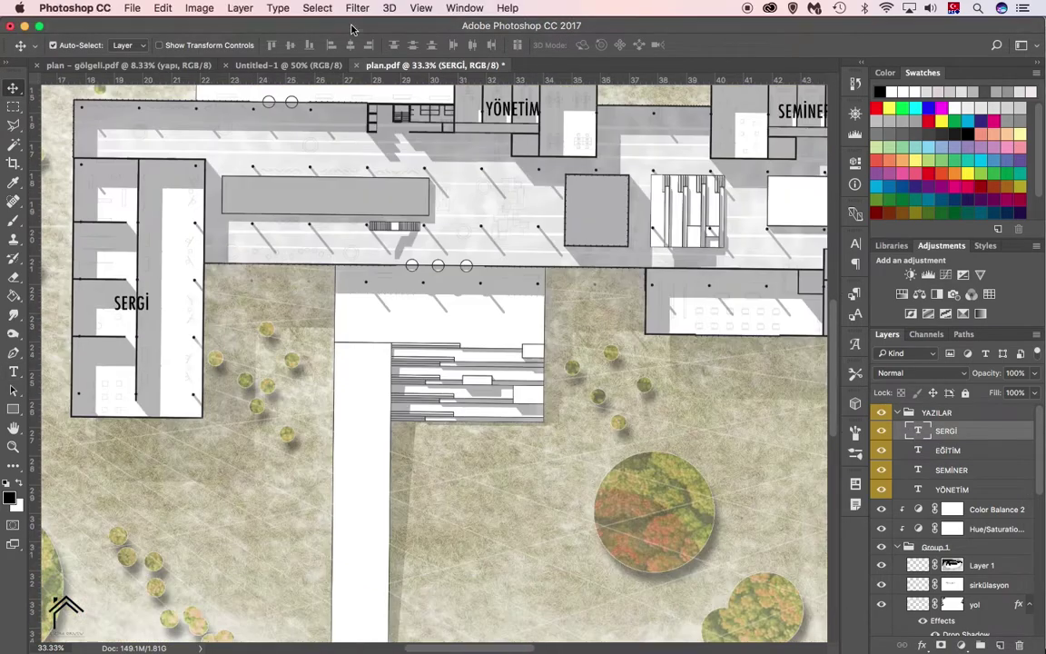
- Browse to the png folder inside photoshop resources to open an image
key(ctrl+o)
click(586, 168)
click(646, 154)
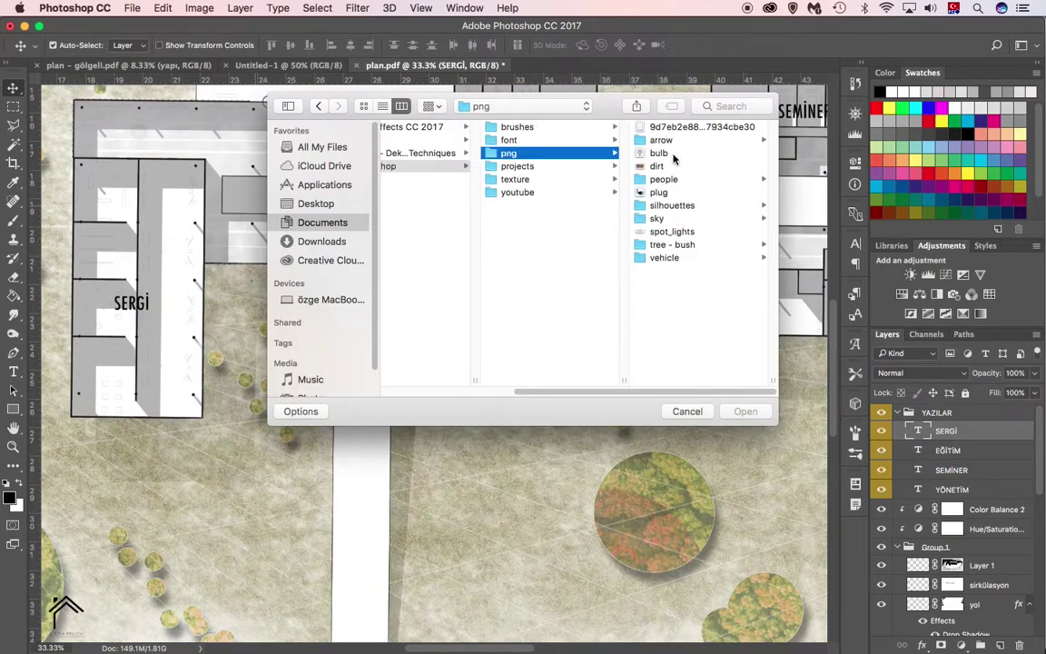
- Open north arrow.png and drag it into the site plan's upper-right area
click(661, 139)
click(514, 217)
key(Down)
key(Return)
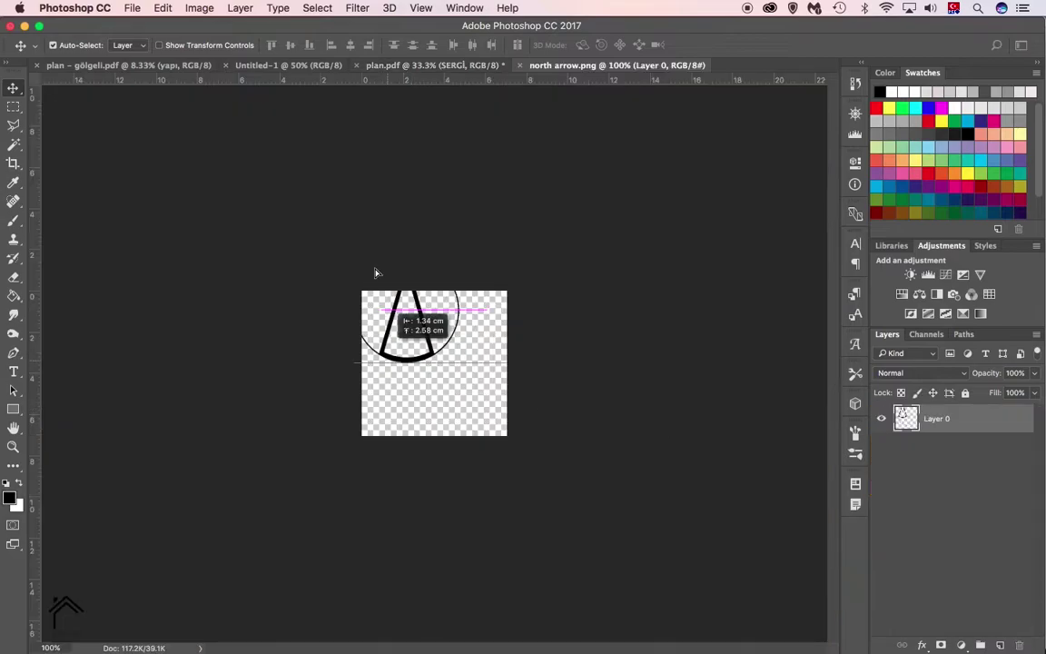
mouse_move(408, 341)
mouse_down()
mouse_move(616, 338)
mouse_move(831, 144)
mouse_up()
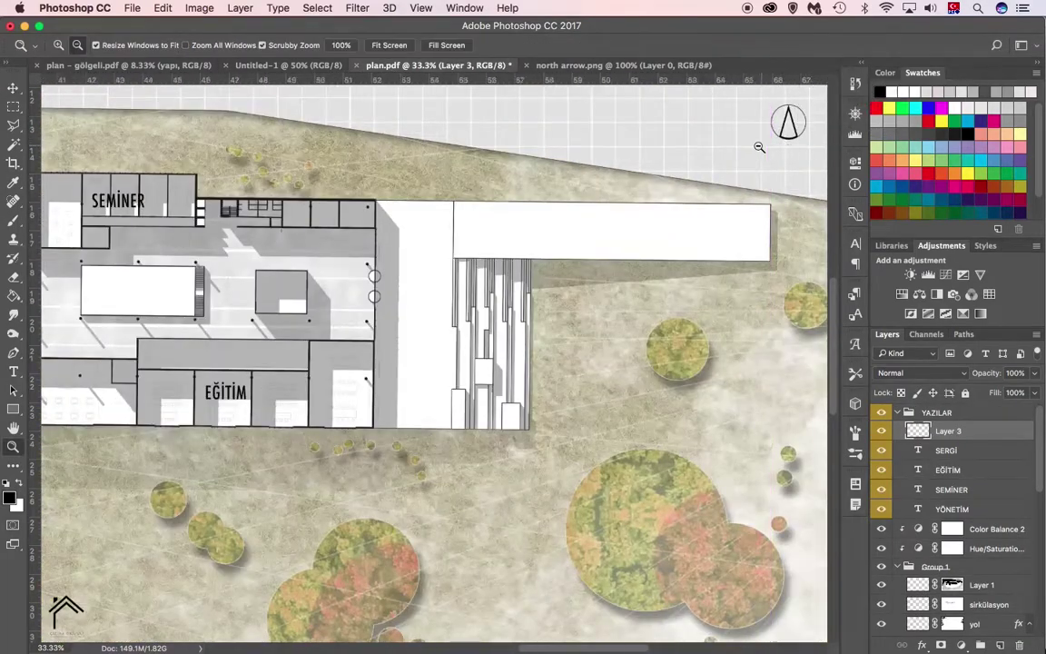
key(ctrl+minus)
key(ctrl+t)
drag(502, 256, 509, 269)
key(Escape)
- Add a 30 pt letter K just above the north arrow
key(z)
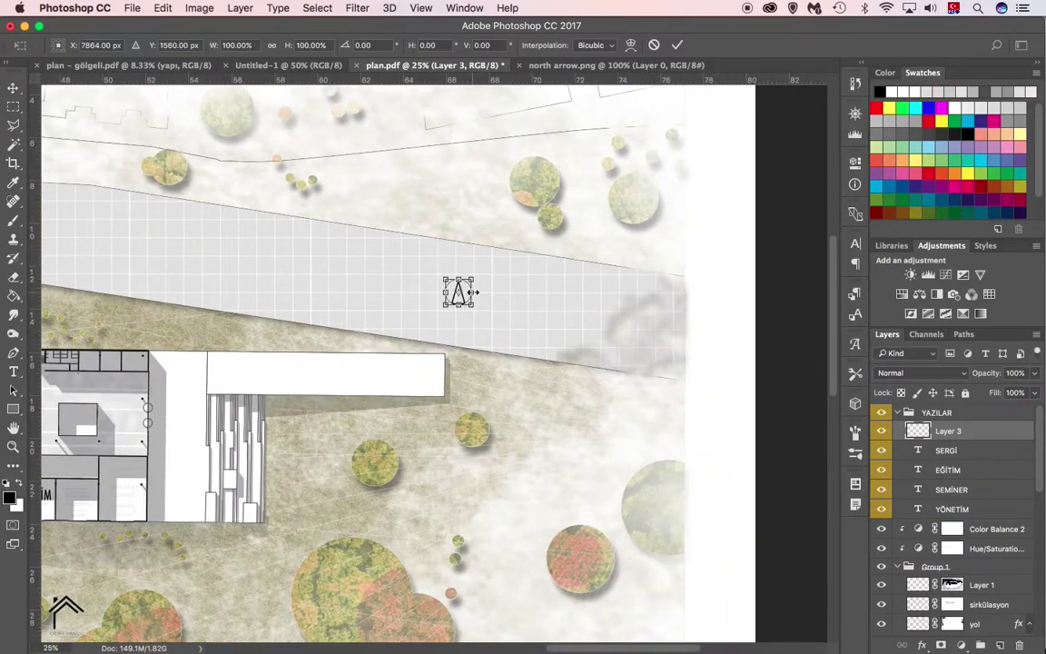
click(13, 371)
click(306, 46)
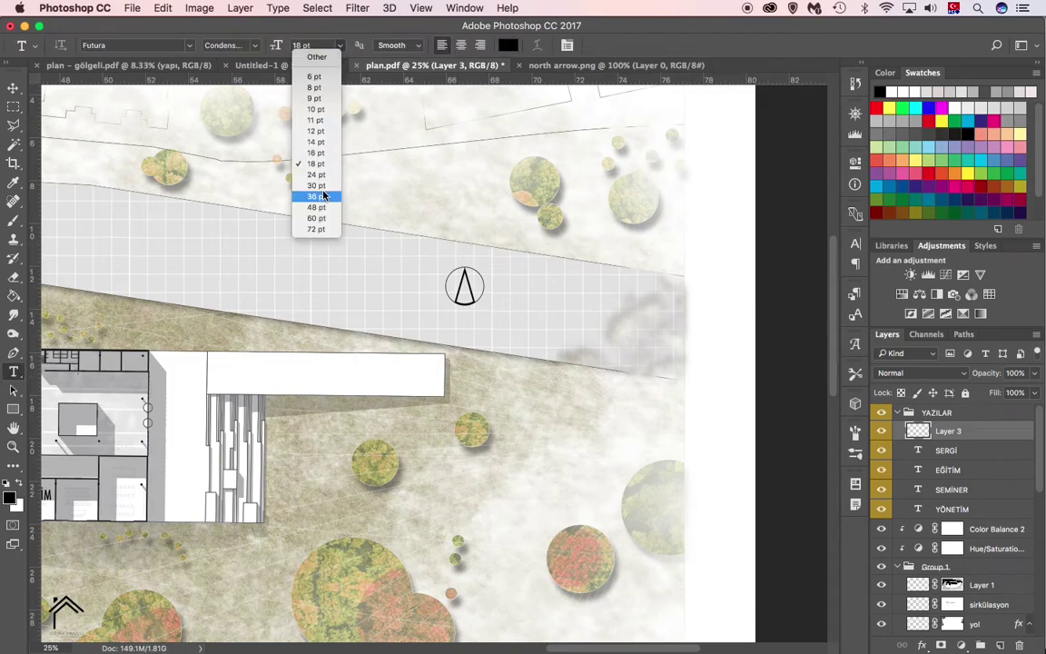
click(309, 196)
click(465, 225)
text(K)
drag(465, 225, 465, 250)
scroll(466, 249, up, 3)
- Scale the north arrow and K together with Free Transform
key(ctrl+t)
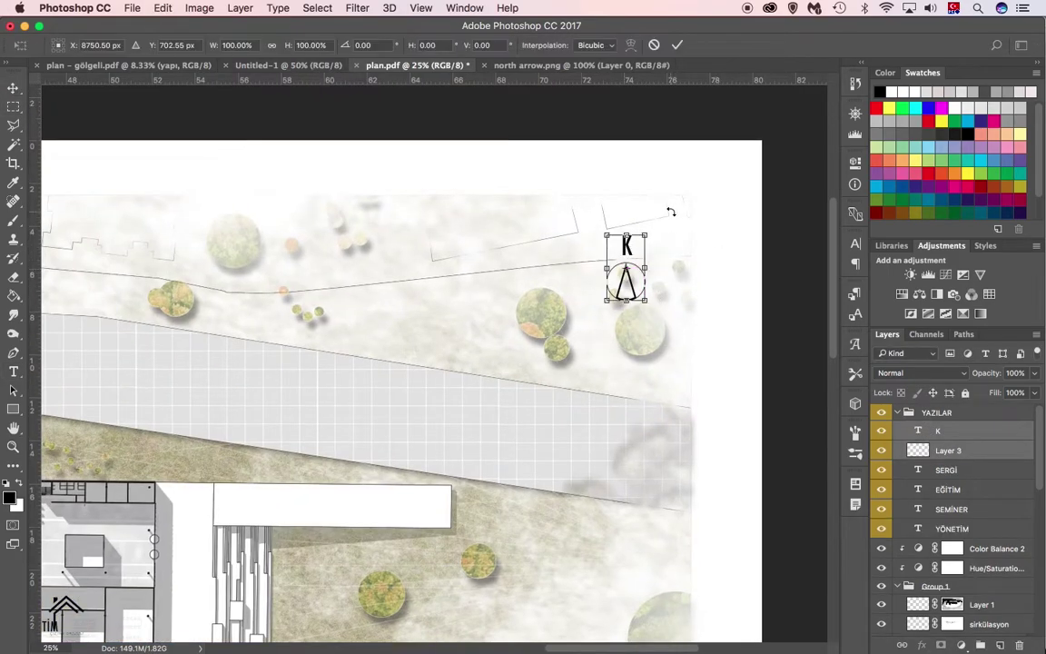
drag(659, 218, 656, 264)
key(Return)
key(z)
key(ctrl+minus)
click(421, 8)
- Duplicate the YÖNETİM label to begin the +8 level plan title
click(433, 199)
key(v)
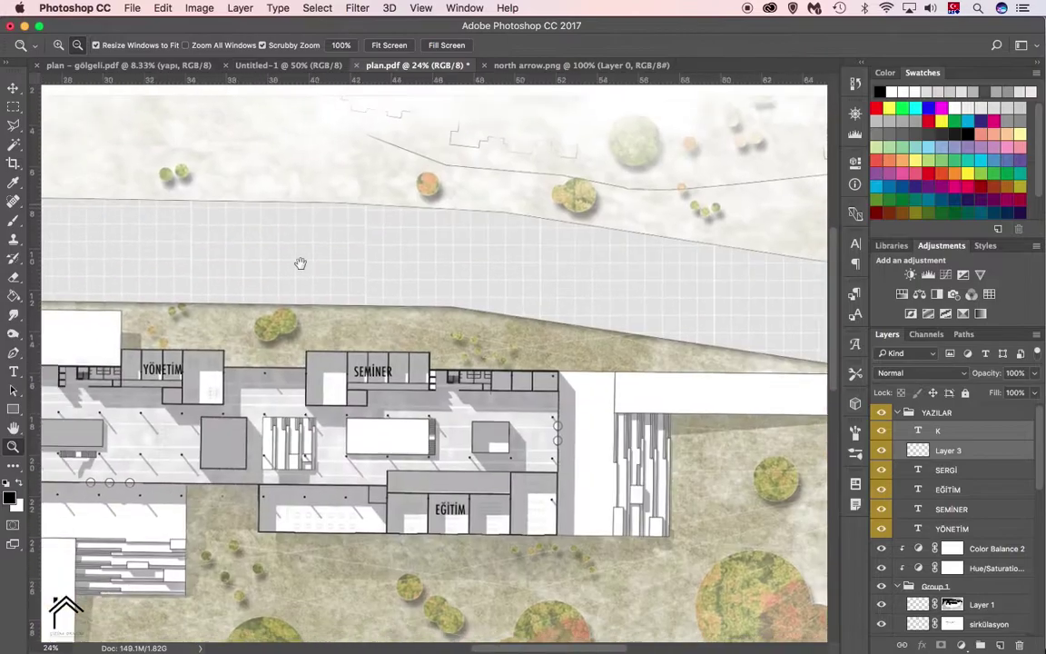
key(ctrl+j)
scroll(621, 257, down, 5)
drag(621, 256, 606, 196)
double_click(918, 528)
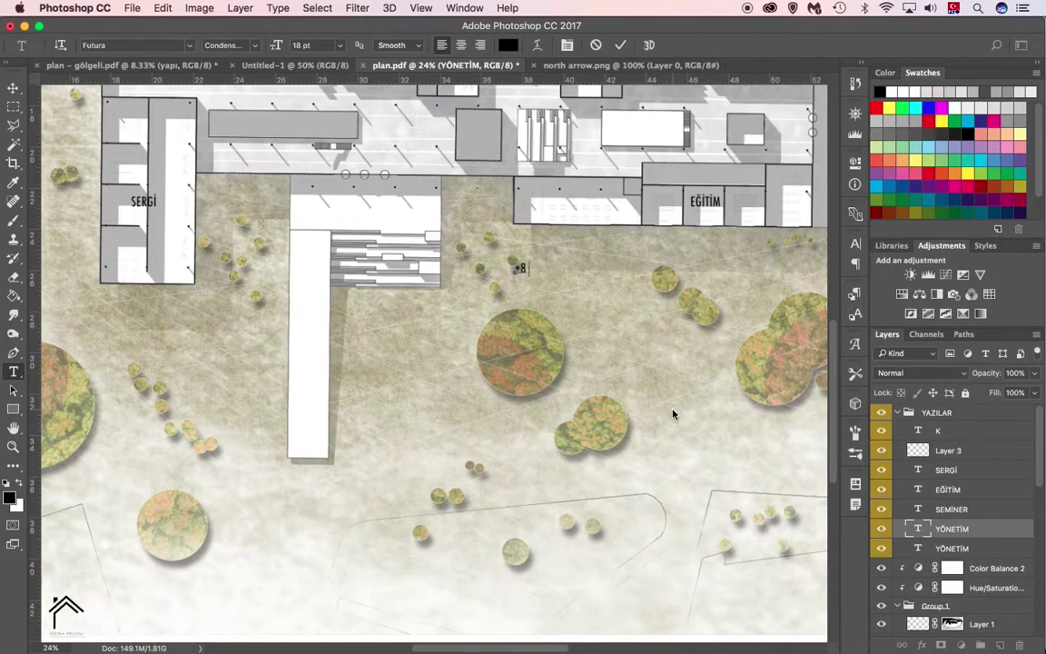
- Retype the title as '+8 KOT PLANI Ö: 1/200', enlarge it, and move it to the sheet's lower right
text(+8 KOT PLANI Ö: 1/200)
double_click(918, 529)
click(340, 44)
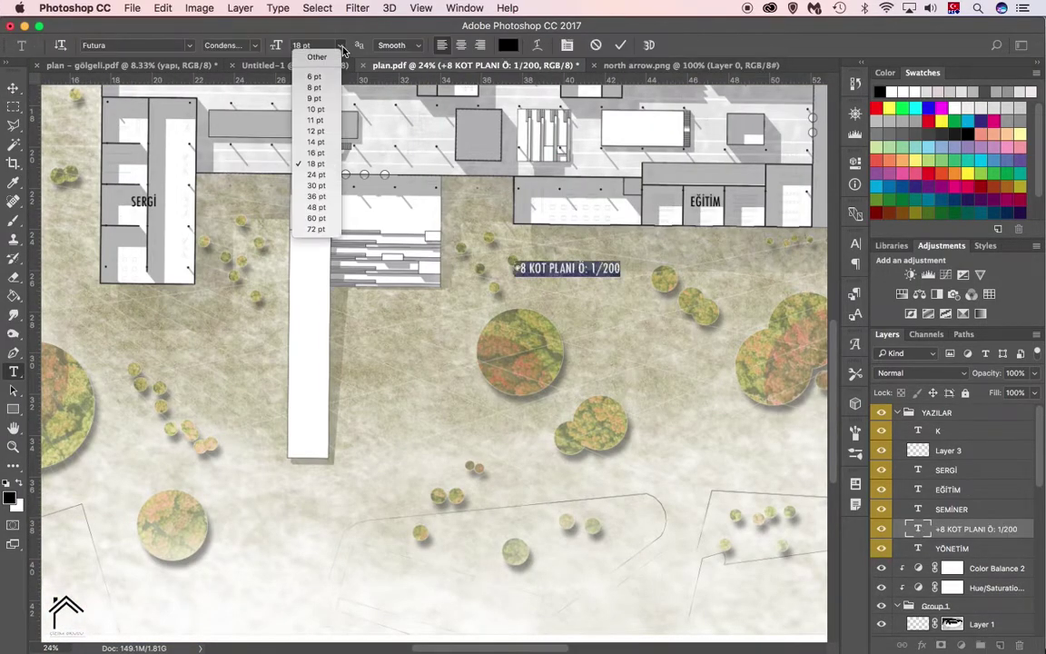
click(338, 421)
key(ctrl+minus)
drag(439, 327, 565, 491)
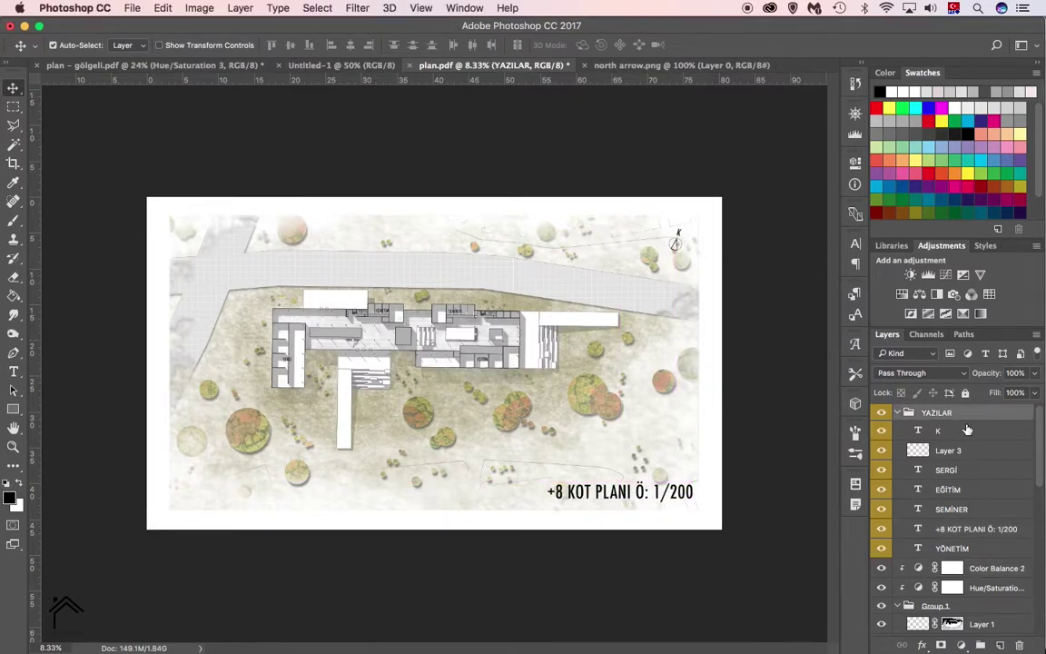
- Zoom in and resize the north arrow and its K with Free Transform
key(z)
click(677, 234)
key(ctrl+t)
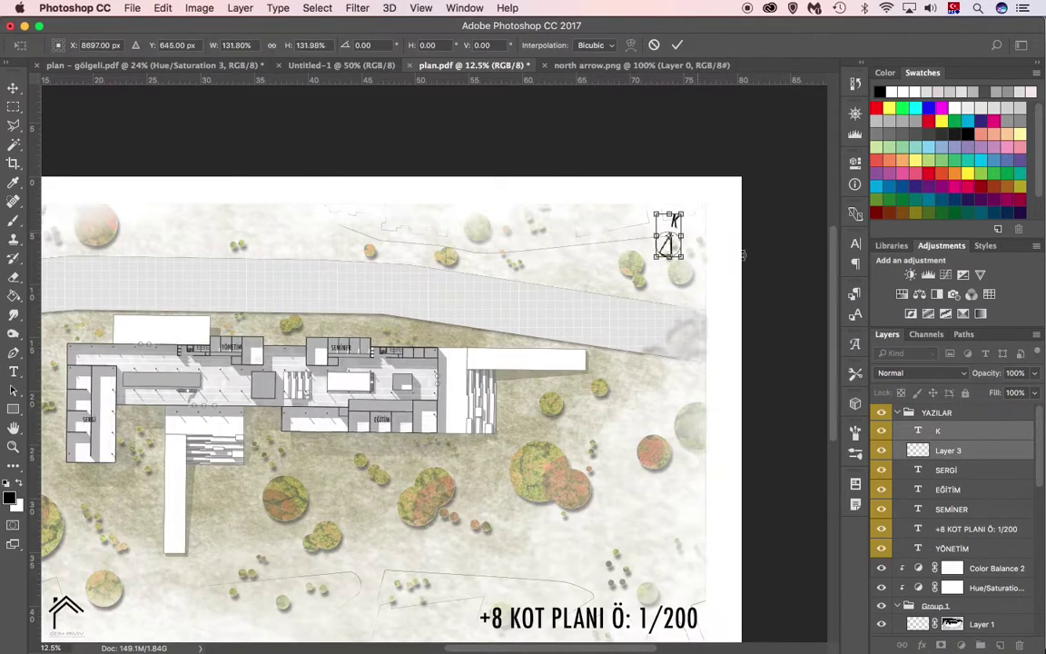
key(Return)
key(v)
click(676, 233)
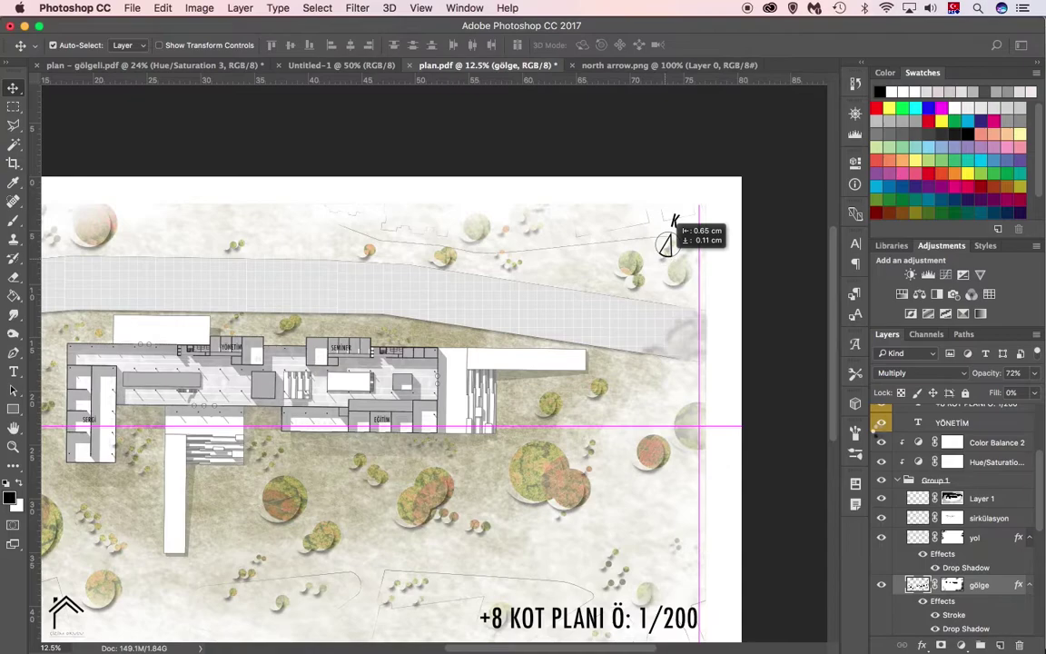
click(674, 238)
- Nudge the north arrow and K into place, zoom out to the whole sheet, and collapse the YAZILAR group
key(z)
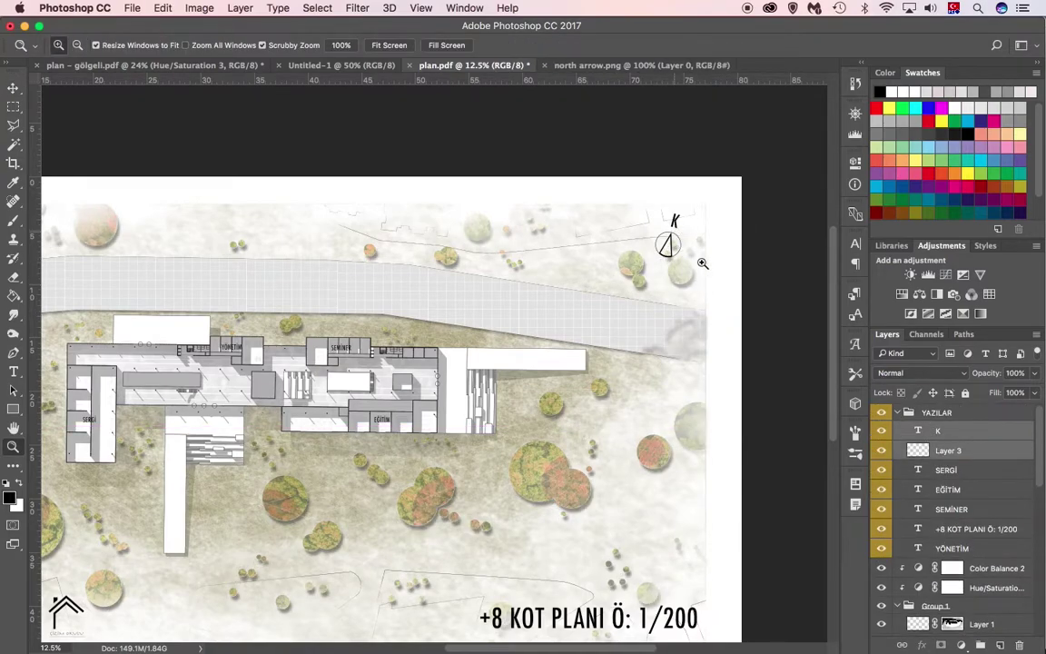
click(664, 229)
drag(656, 285, 646, 299)
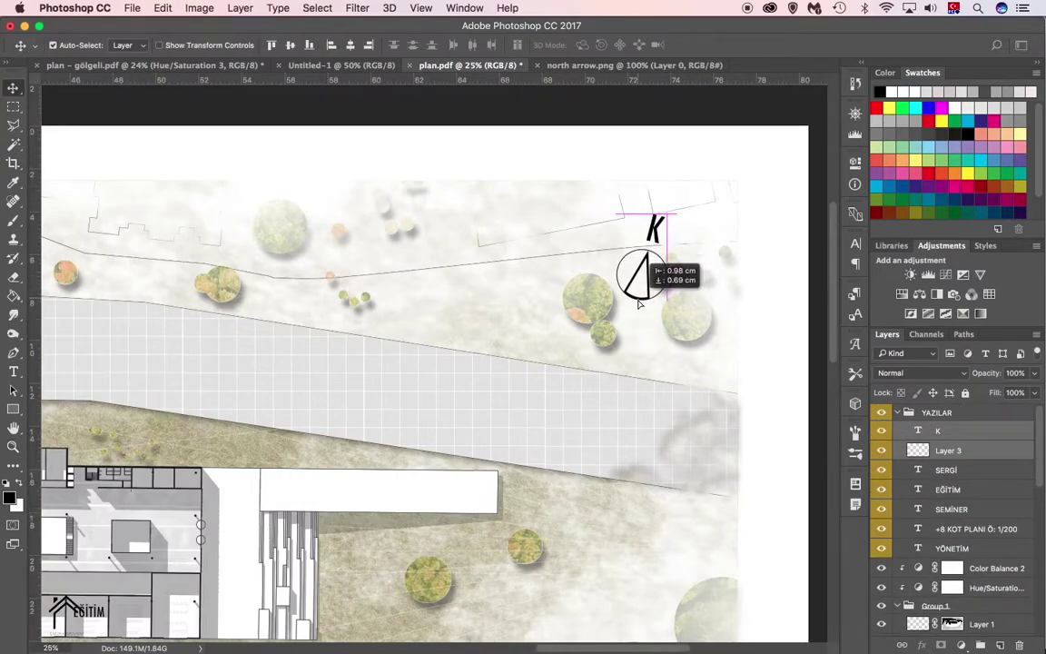
key(super+minus)
key(super+minus)
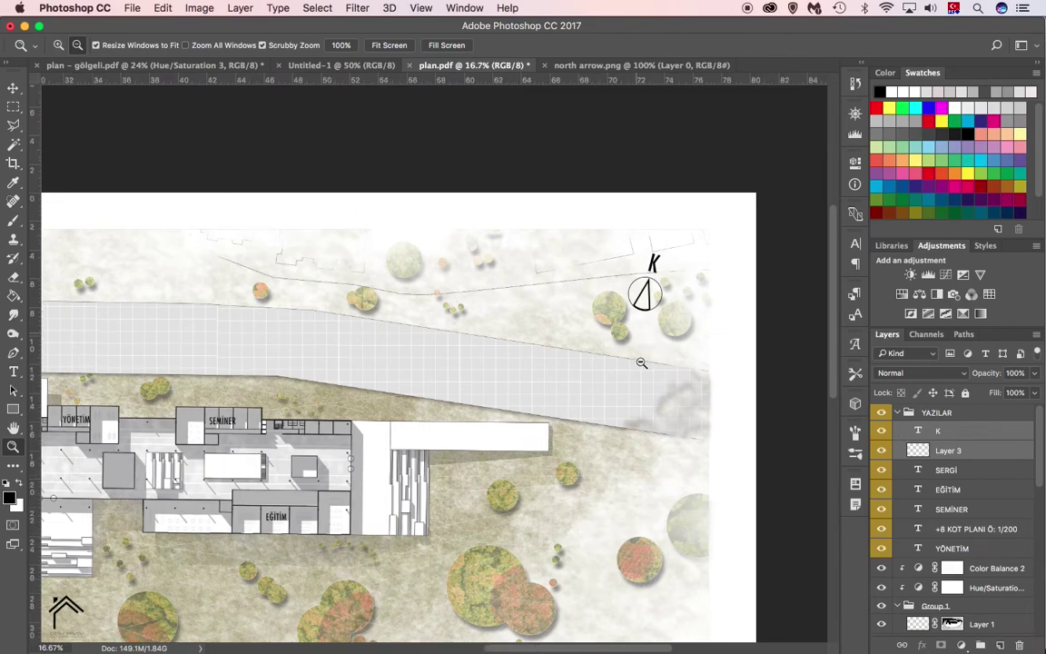
alt+click(638, 347)
alt+click(265, 437)
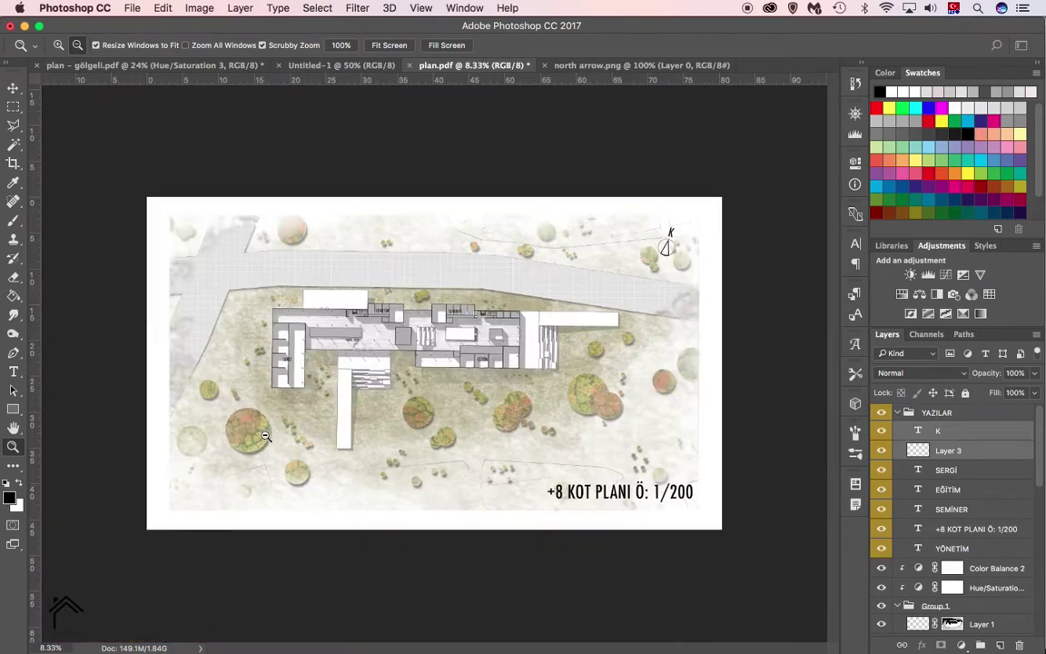
click(898, 413)
- Add a Hue/Saturation adjustment above the top colour adjustment layer with Hue set to +4
click(952, 430)
click(961, 645)
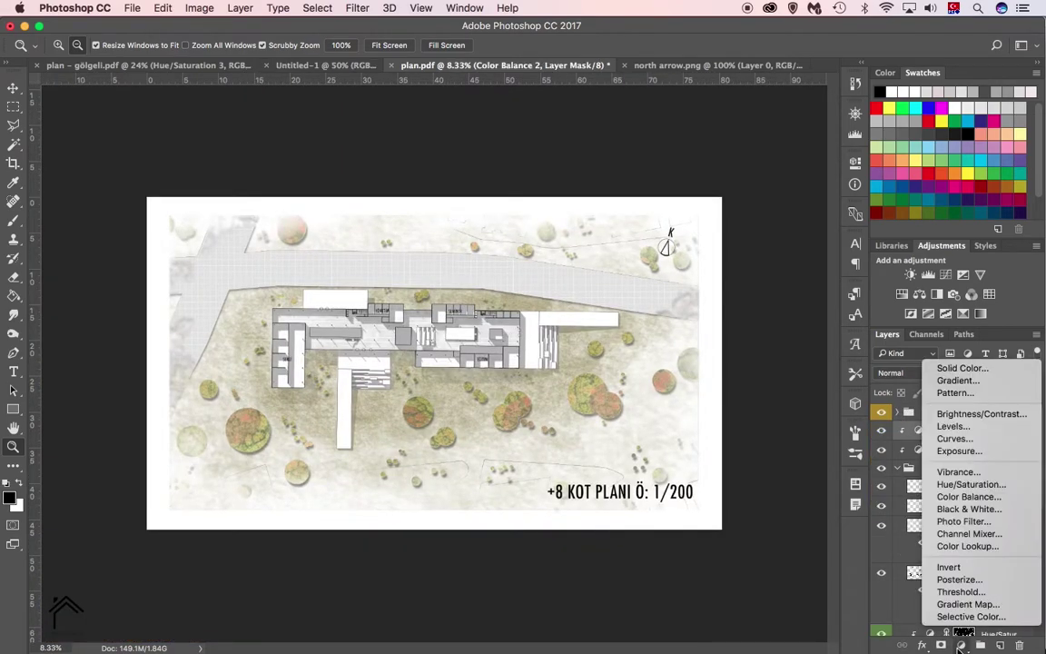
key(Escape)
click(902, 293)
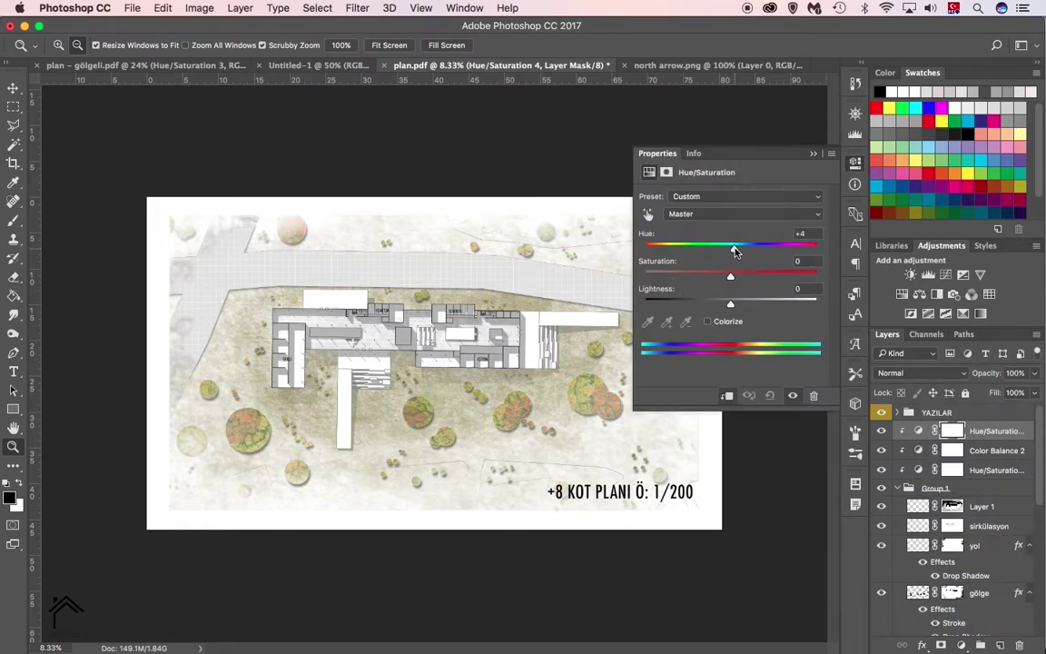
mouse_move(736, 253)
mouse_down()
mouse_move(761, 251)
mouse_move(731, 251)
mouse_move(735, 276)
mouse_move(754, 276)
mouse_move(725, 277)
mouse_move(714, 304)
mouse_move(730, 309)
mouse_up()
drag(737, 249, 728, 254)
key(a)
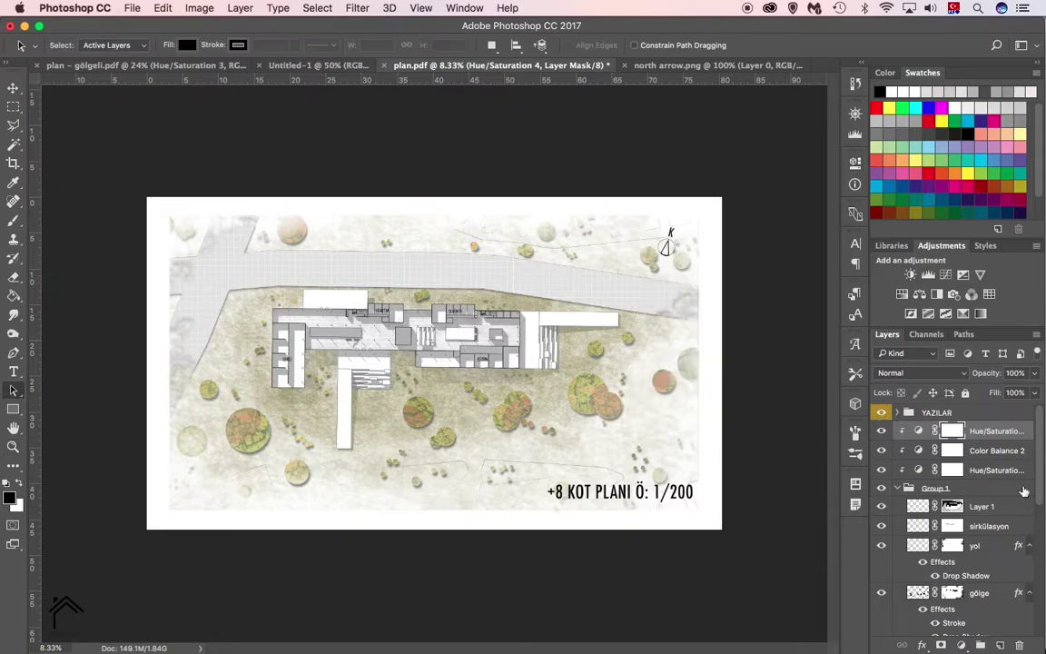
scroll(999, 588, down, 5)
scroll(999, 589, up, 3)
- Gather the plan layers into Group 2 and compare the result with the Untitled-1 line drawing
key(v)
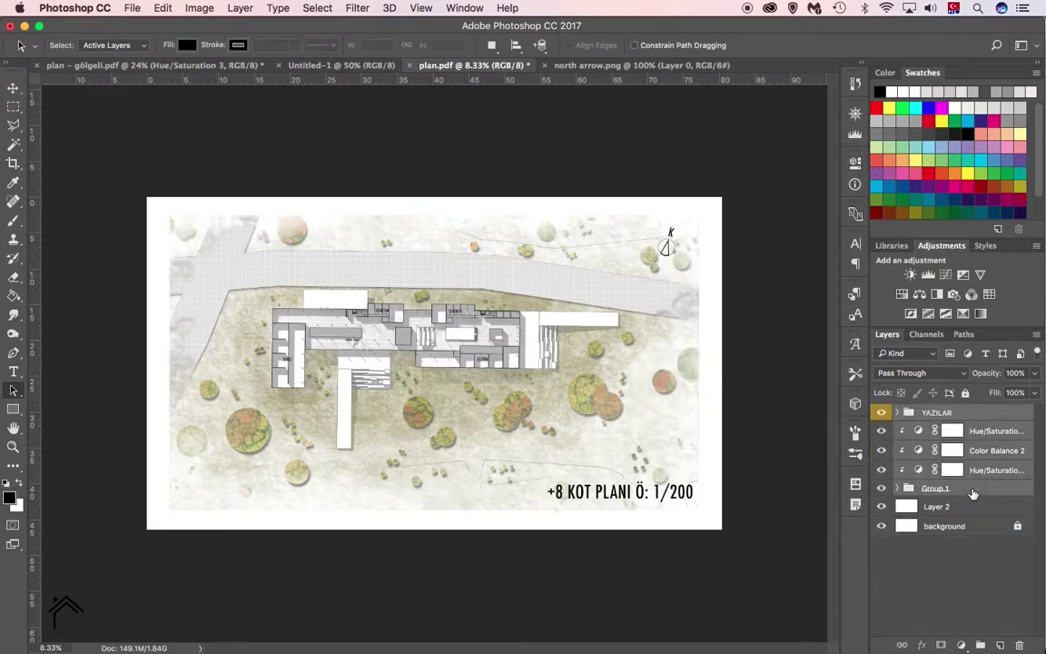
drag(976, 493, 985, 645)
key(z)
click(376, 326)
alt+click(377, 326)
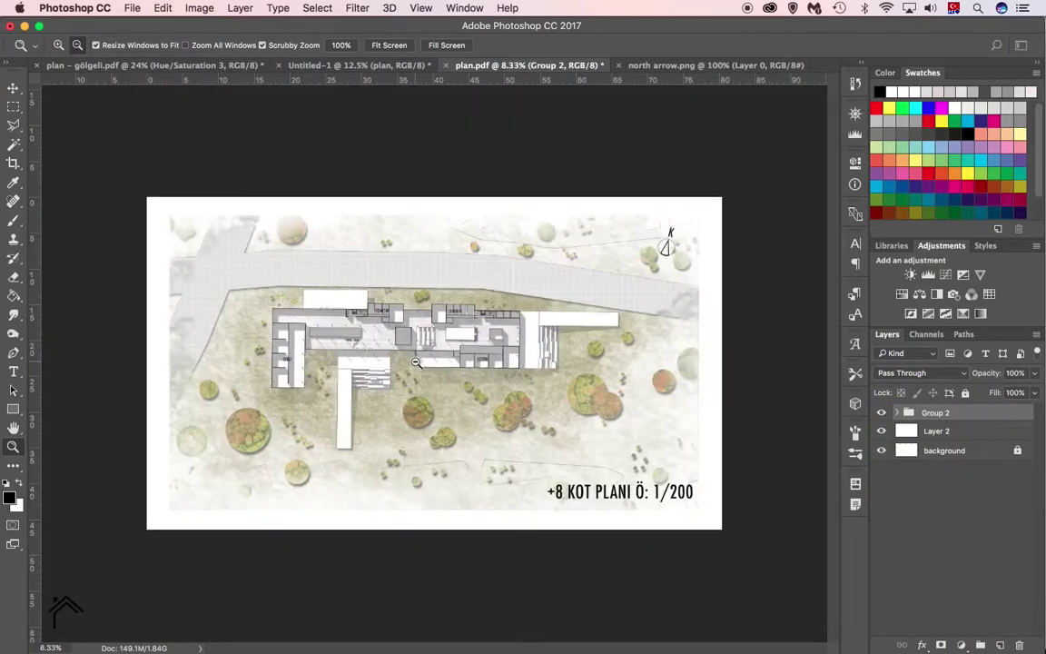
click(381, 66)
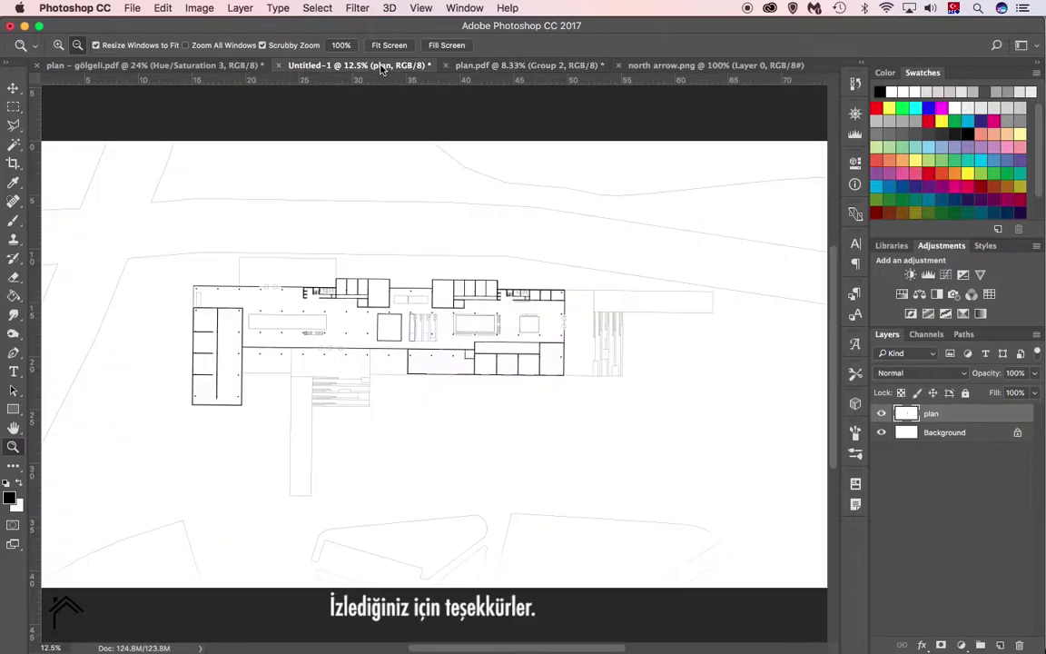
click(502, 70)
click(404, 338)
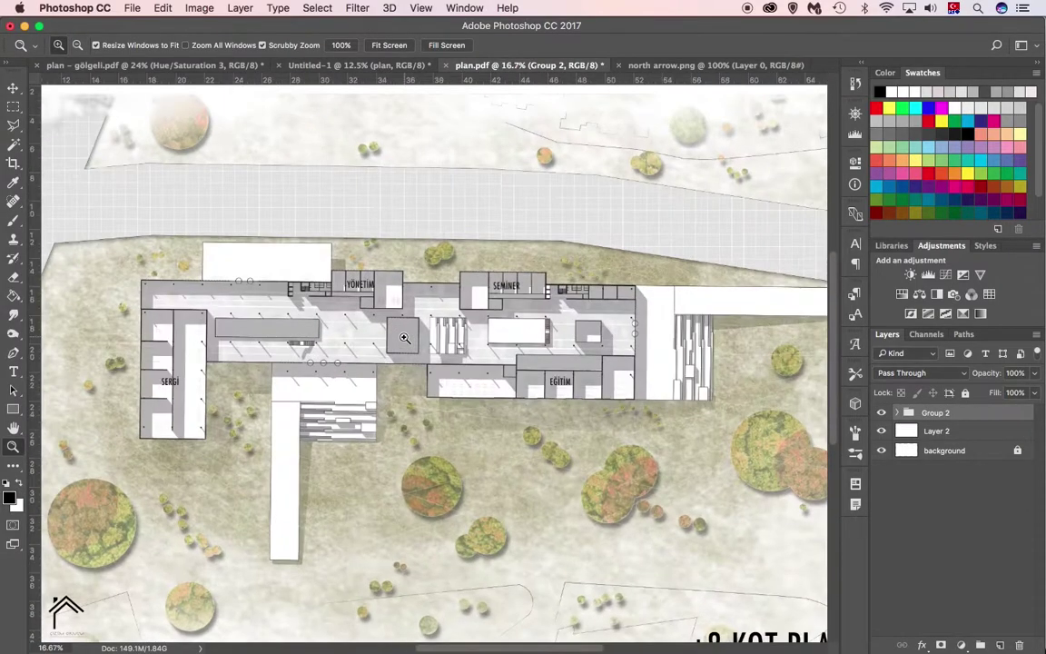
click(400, 362)
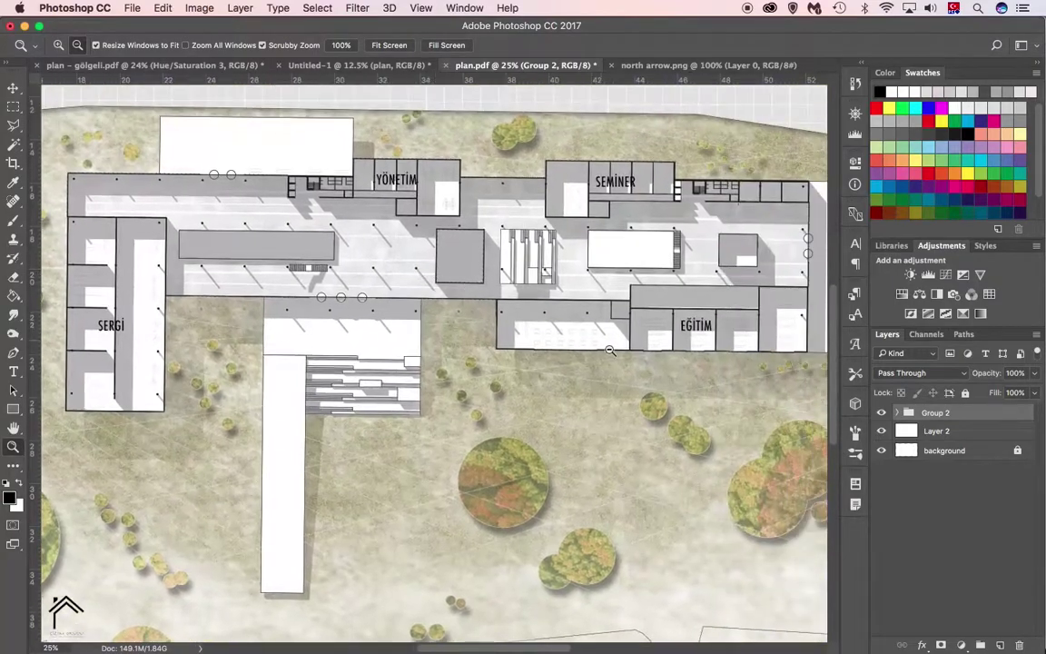
- Lower the plan - objeli layer in Group 2 to 33% opacity, then zoom out to the sheet
click(896, 413)
click(979, 507)
drag(1035, 372, 1009, 392)
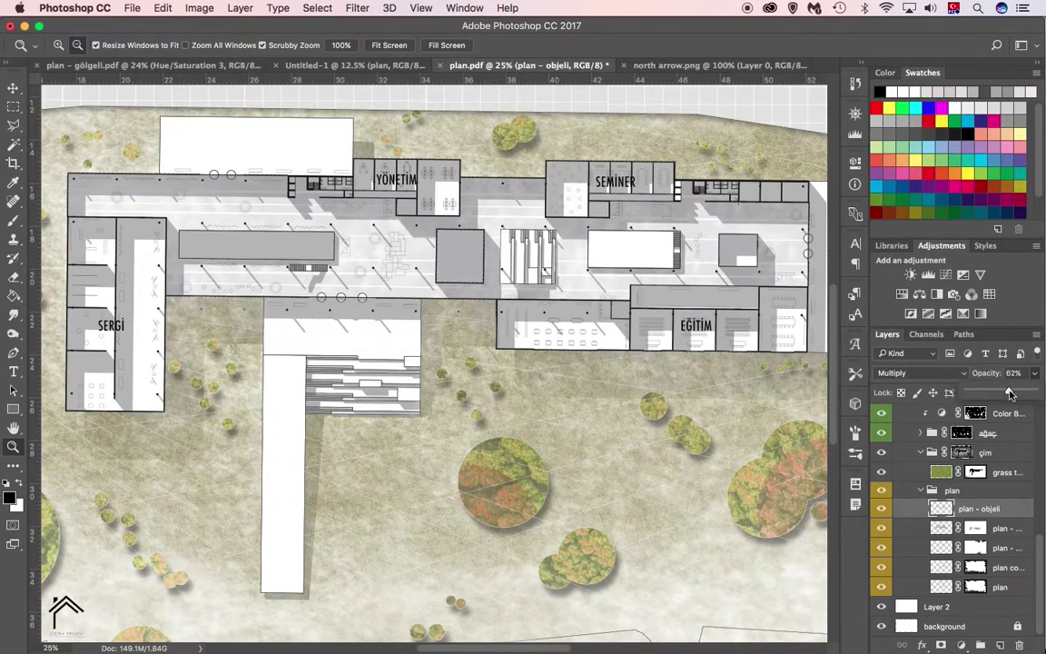
alt+click(448, 392)
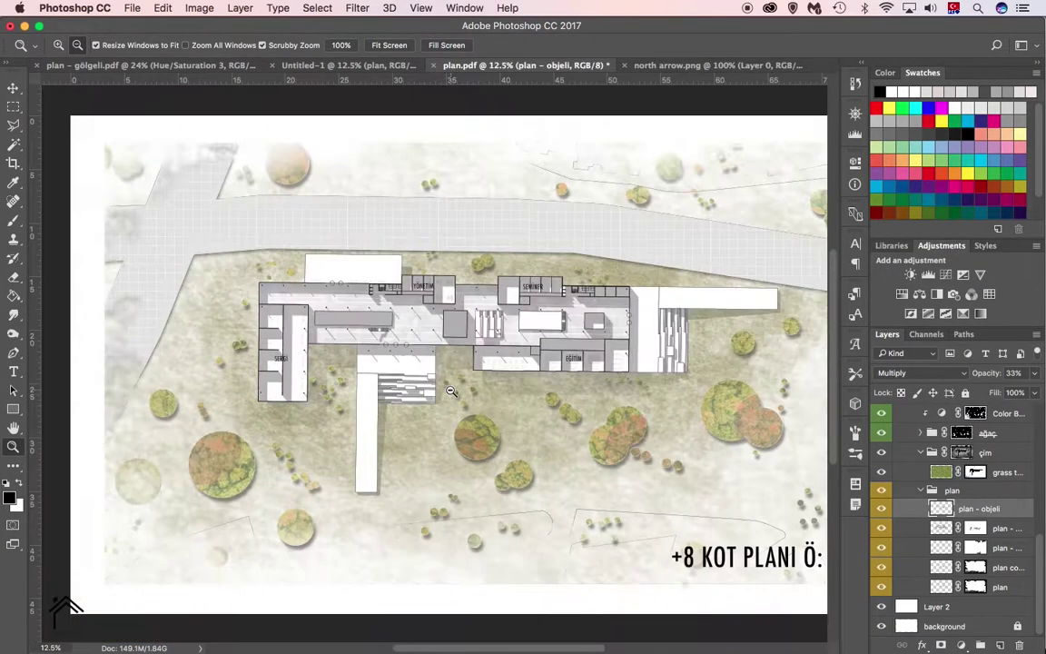
alt+click(504, 390)
alt+click(504, 391)
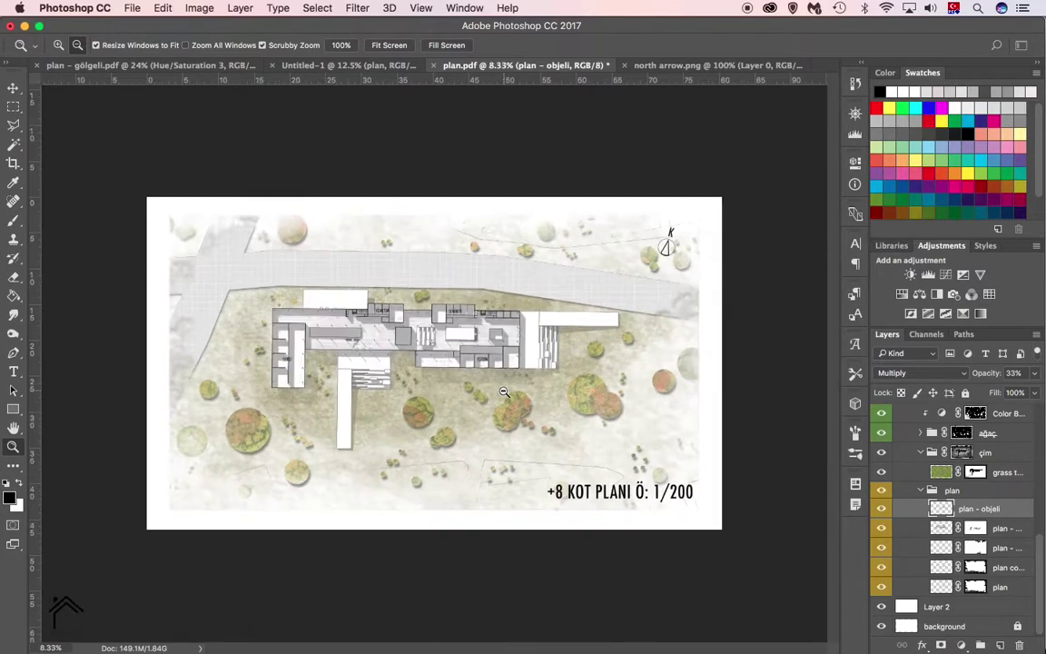